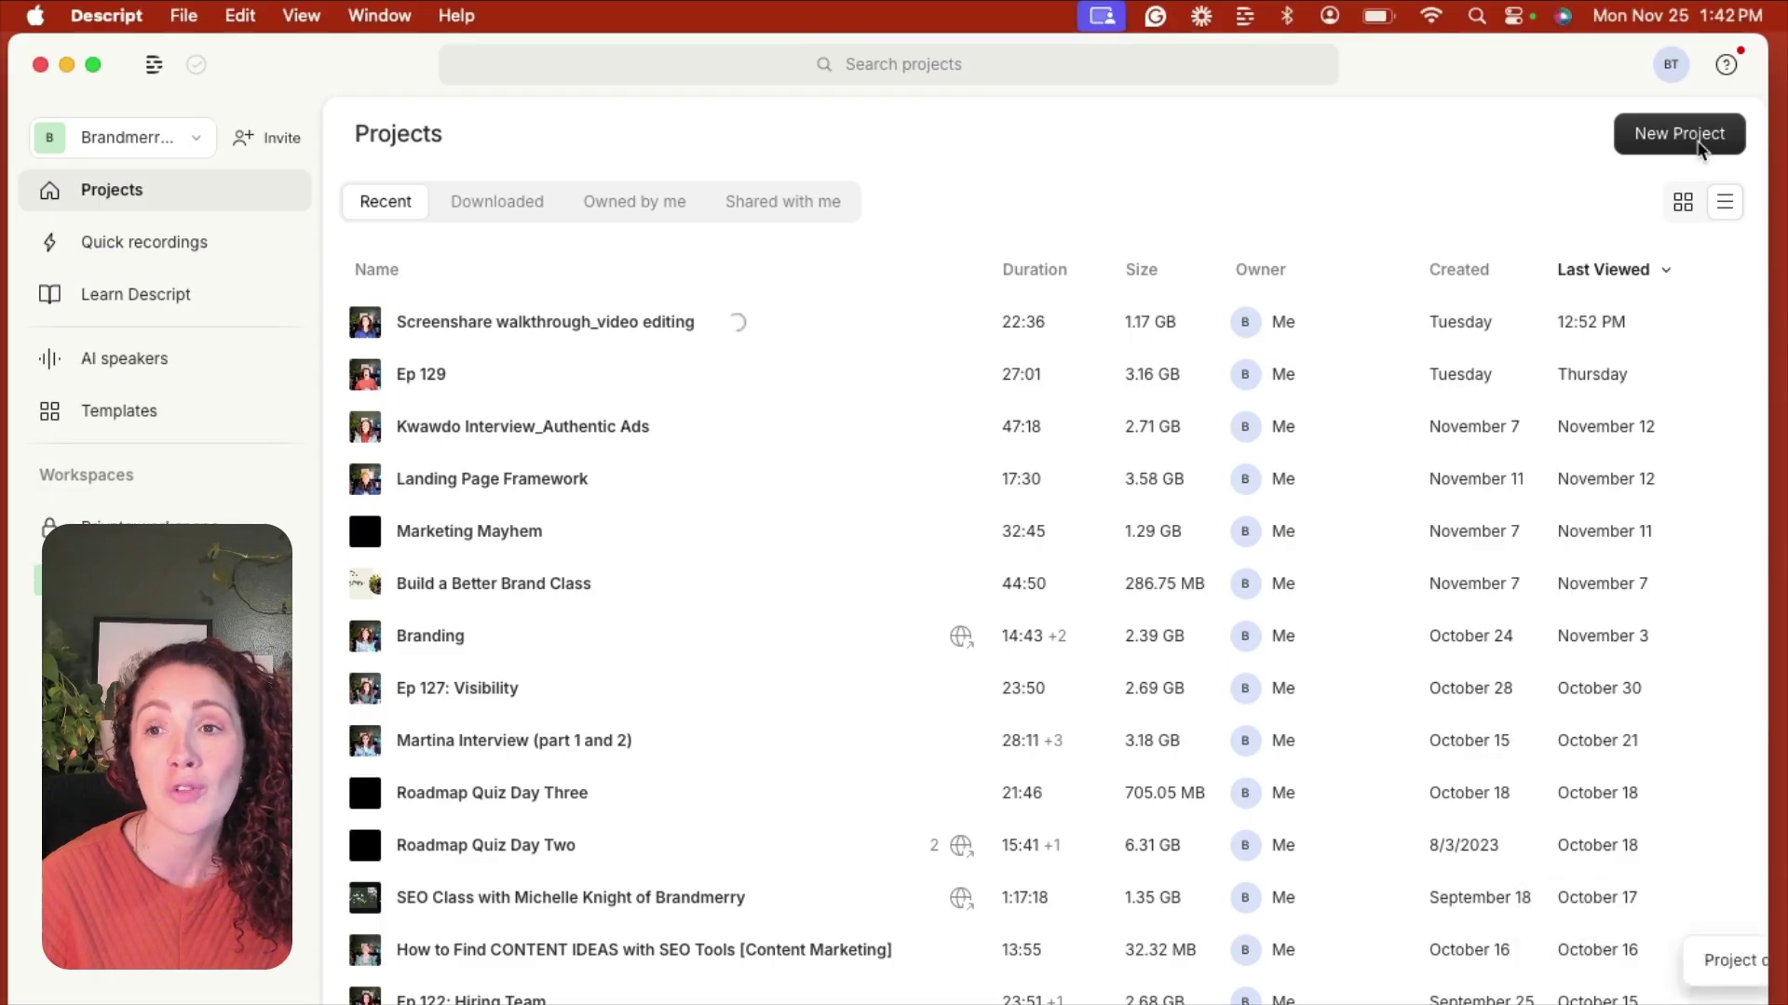
Create a new video project and open its recording setup.
click(1666, 140)
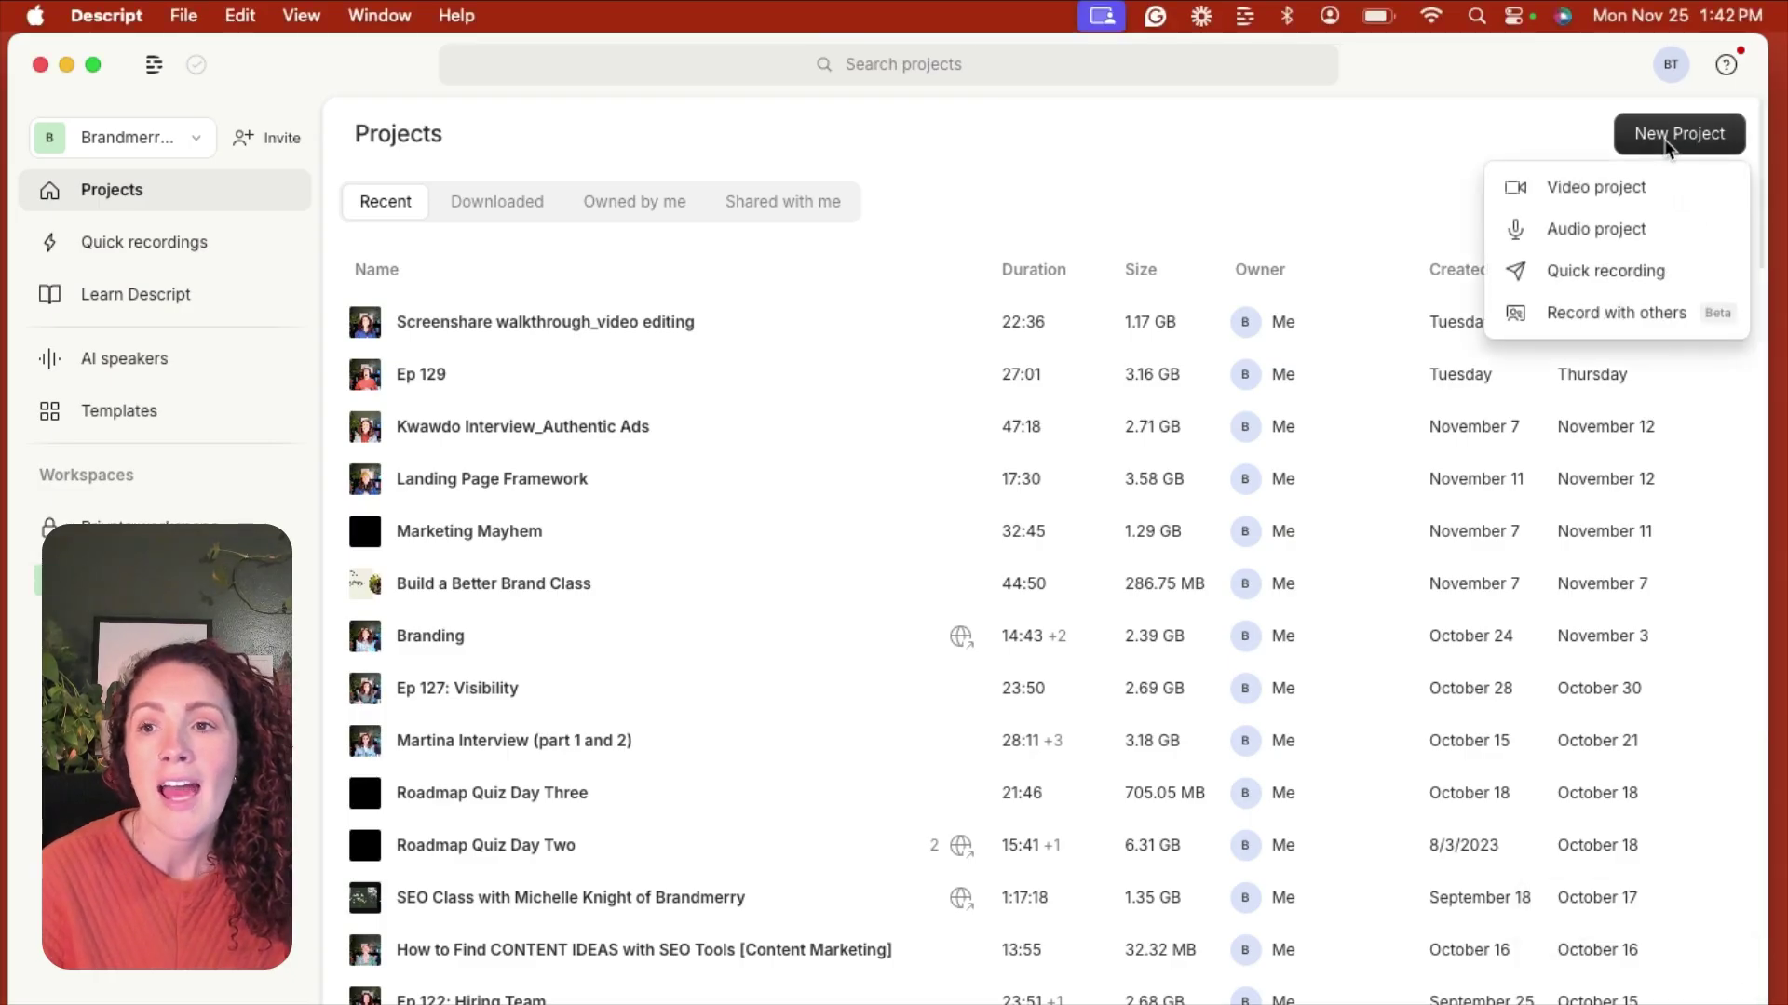
click(1616, 188)
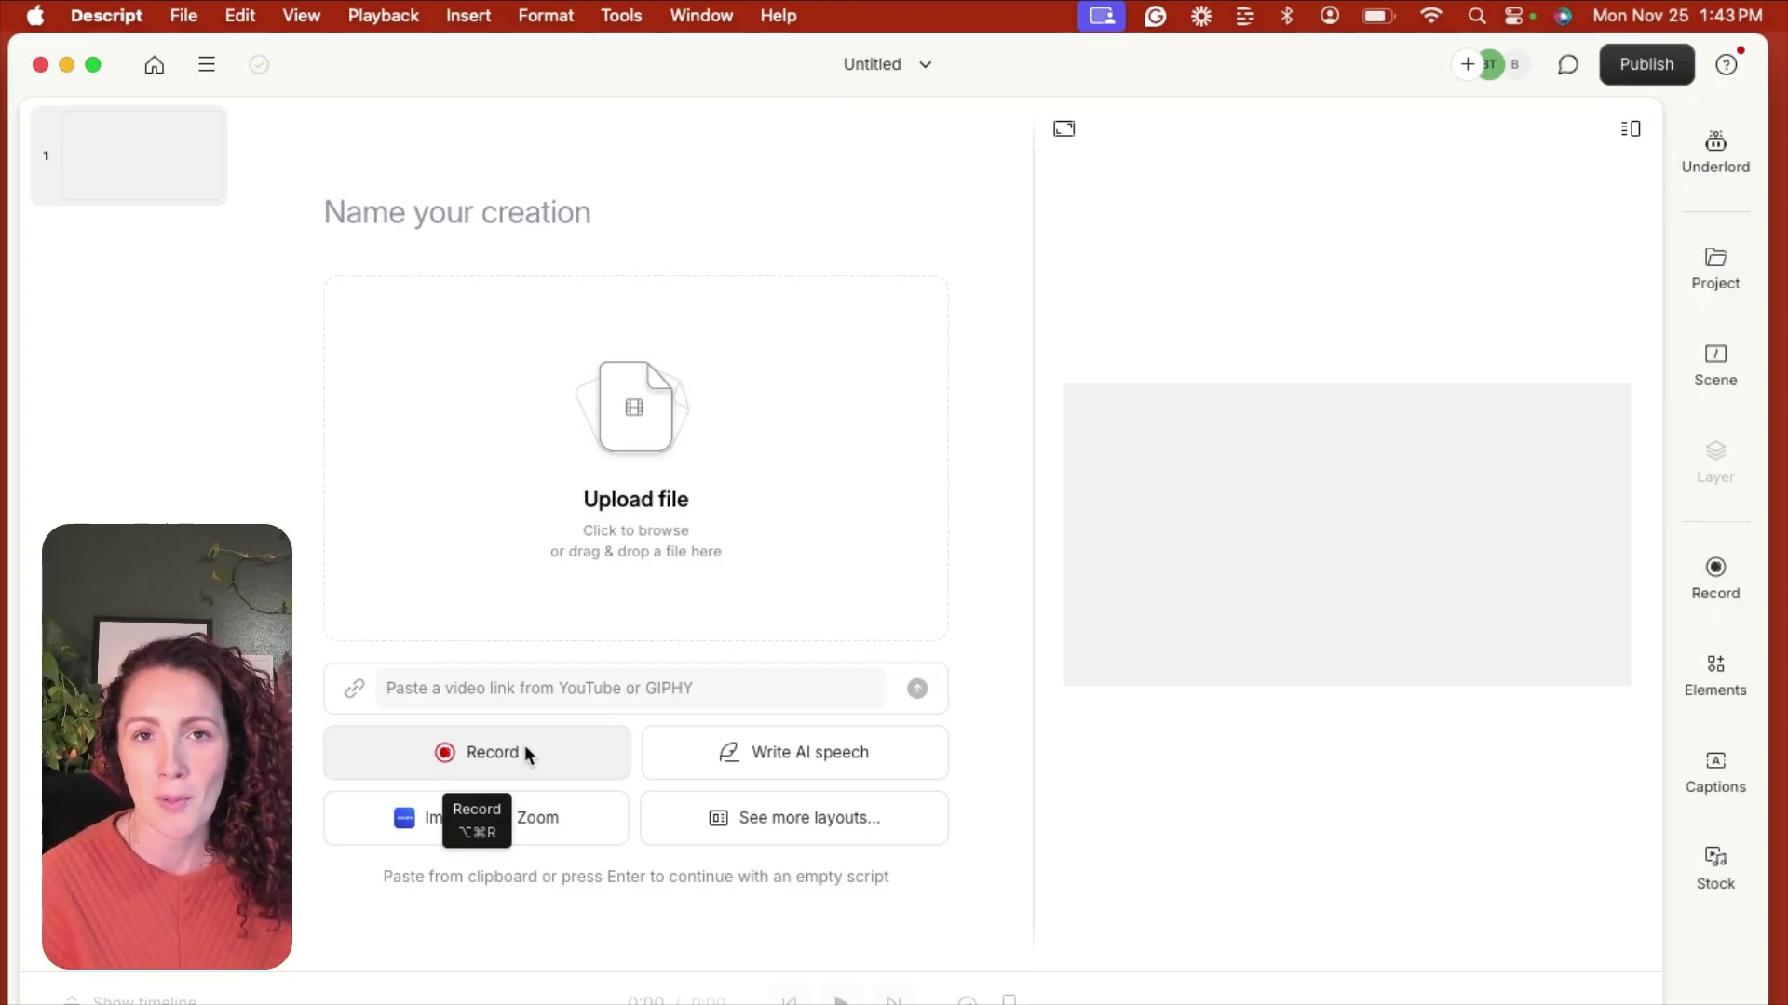
click(517, 752)
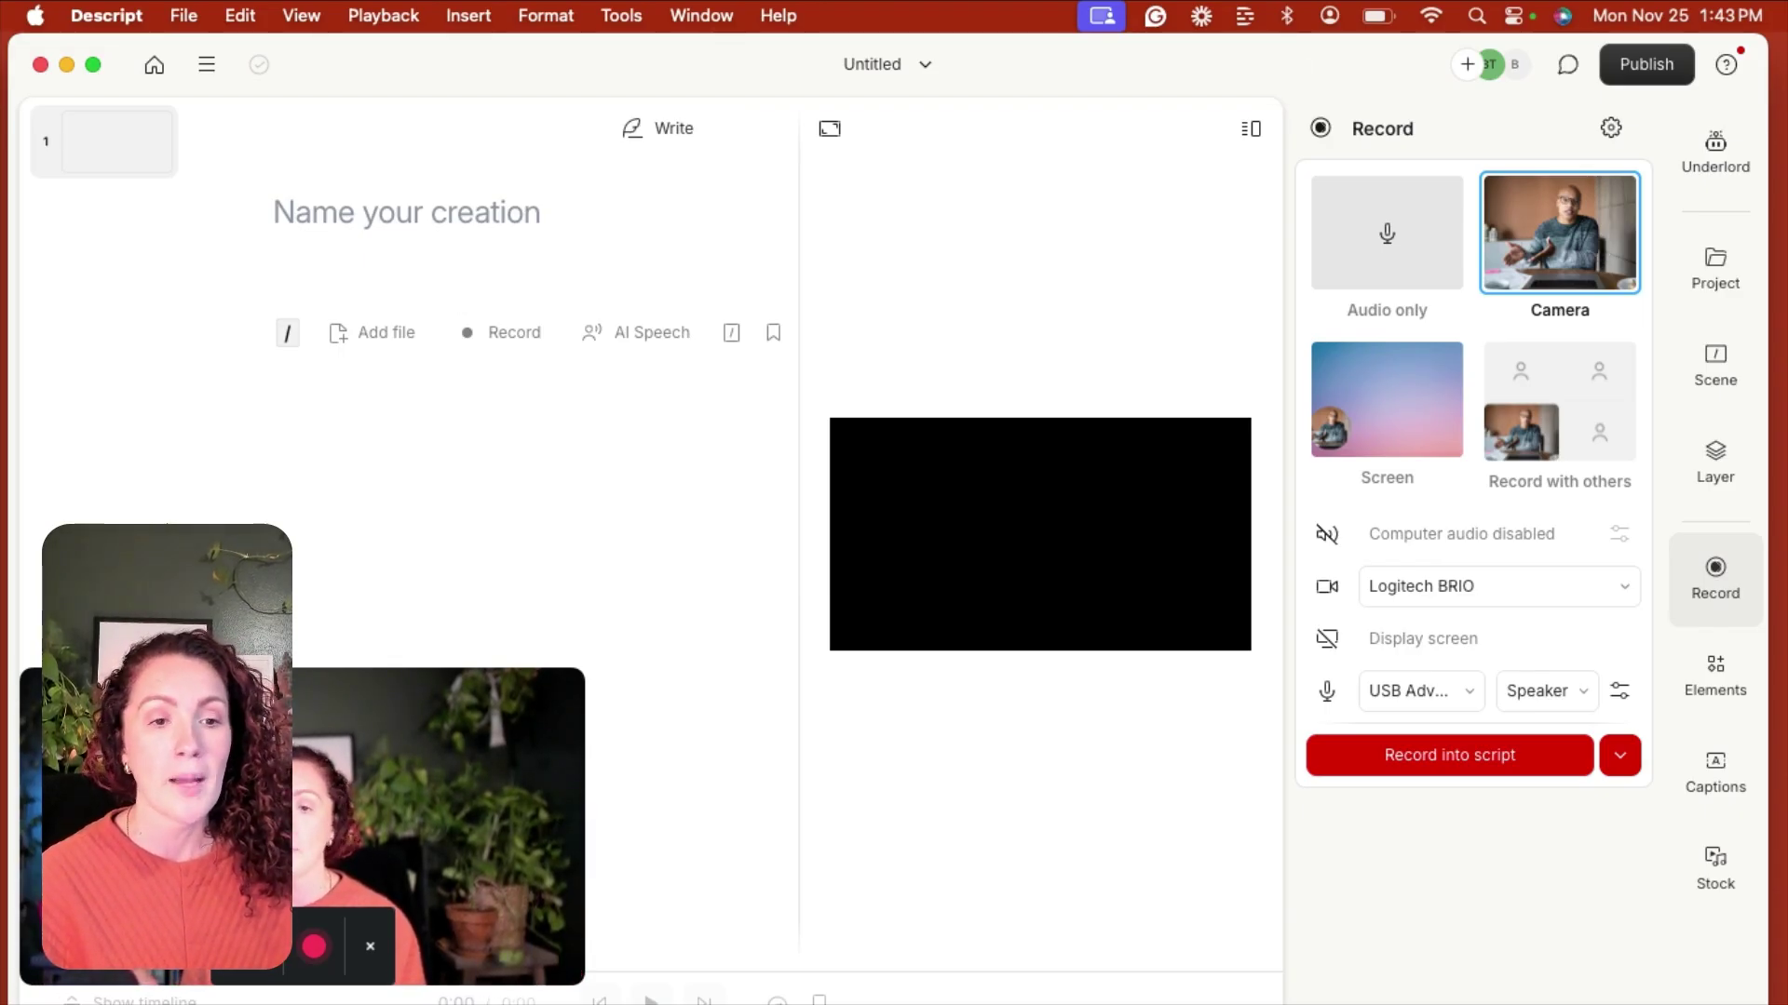
Reposition the camera preview and record a short camera clip into the script with the Logitech BRIO.
drag(317, 752, 854, 162)
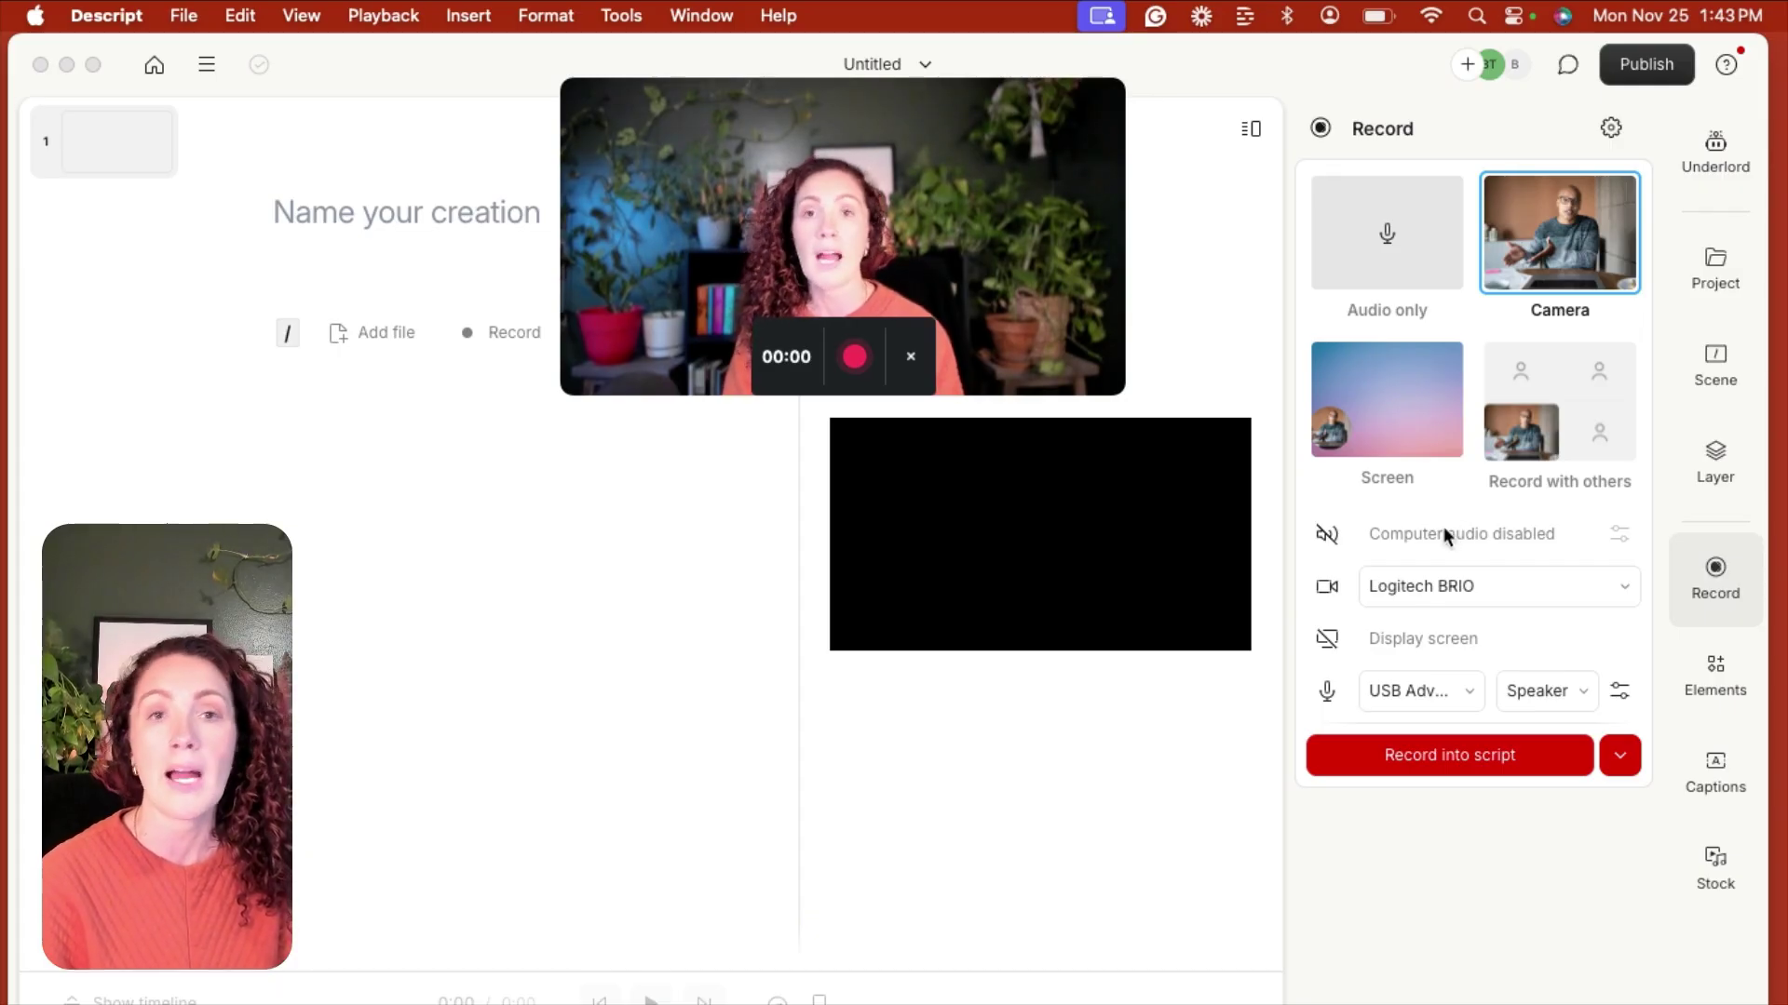
click(1624, 588)
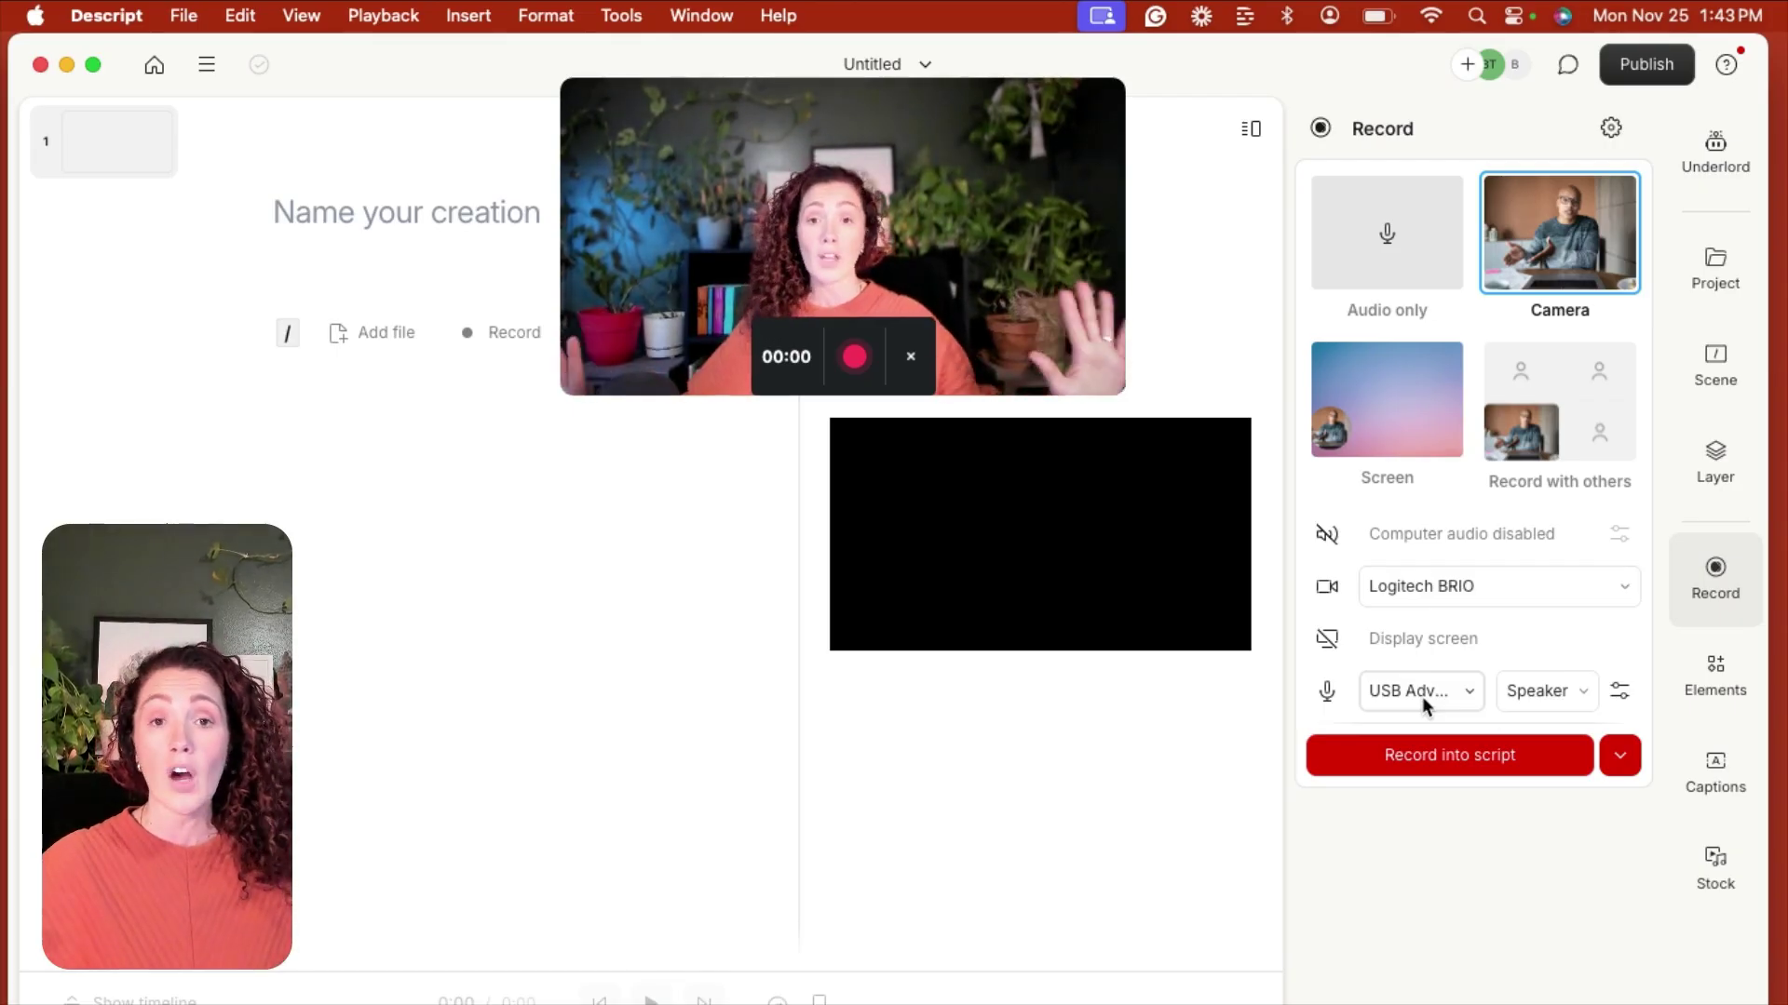
click(1486, 757)
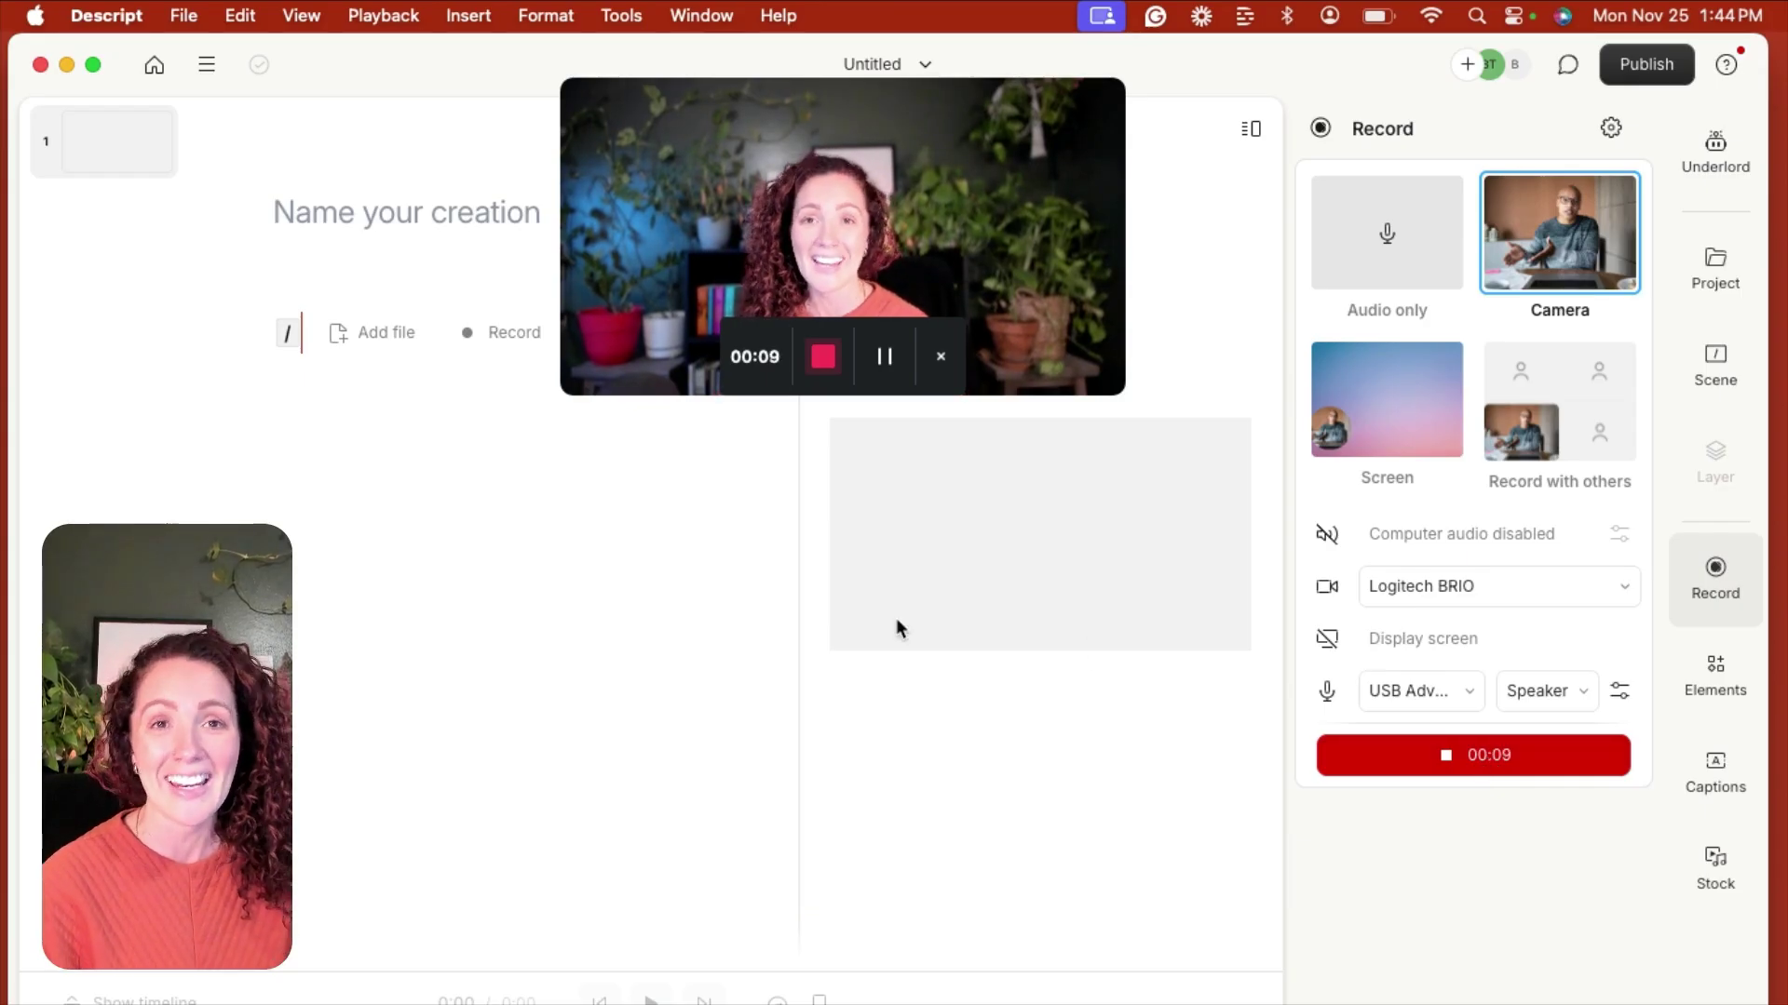
click(819, 358)
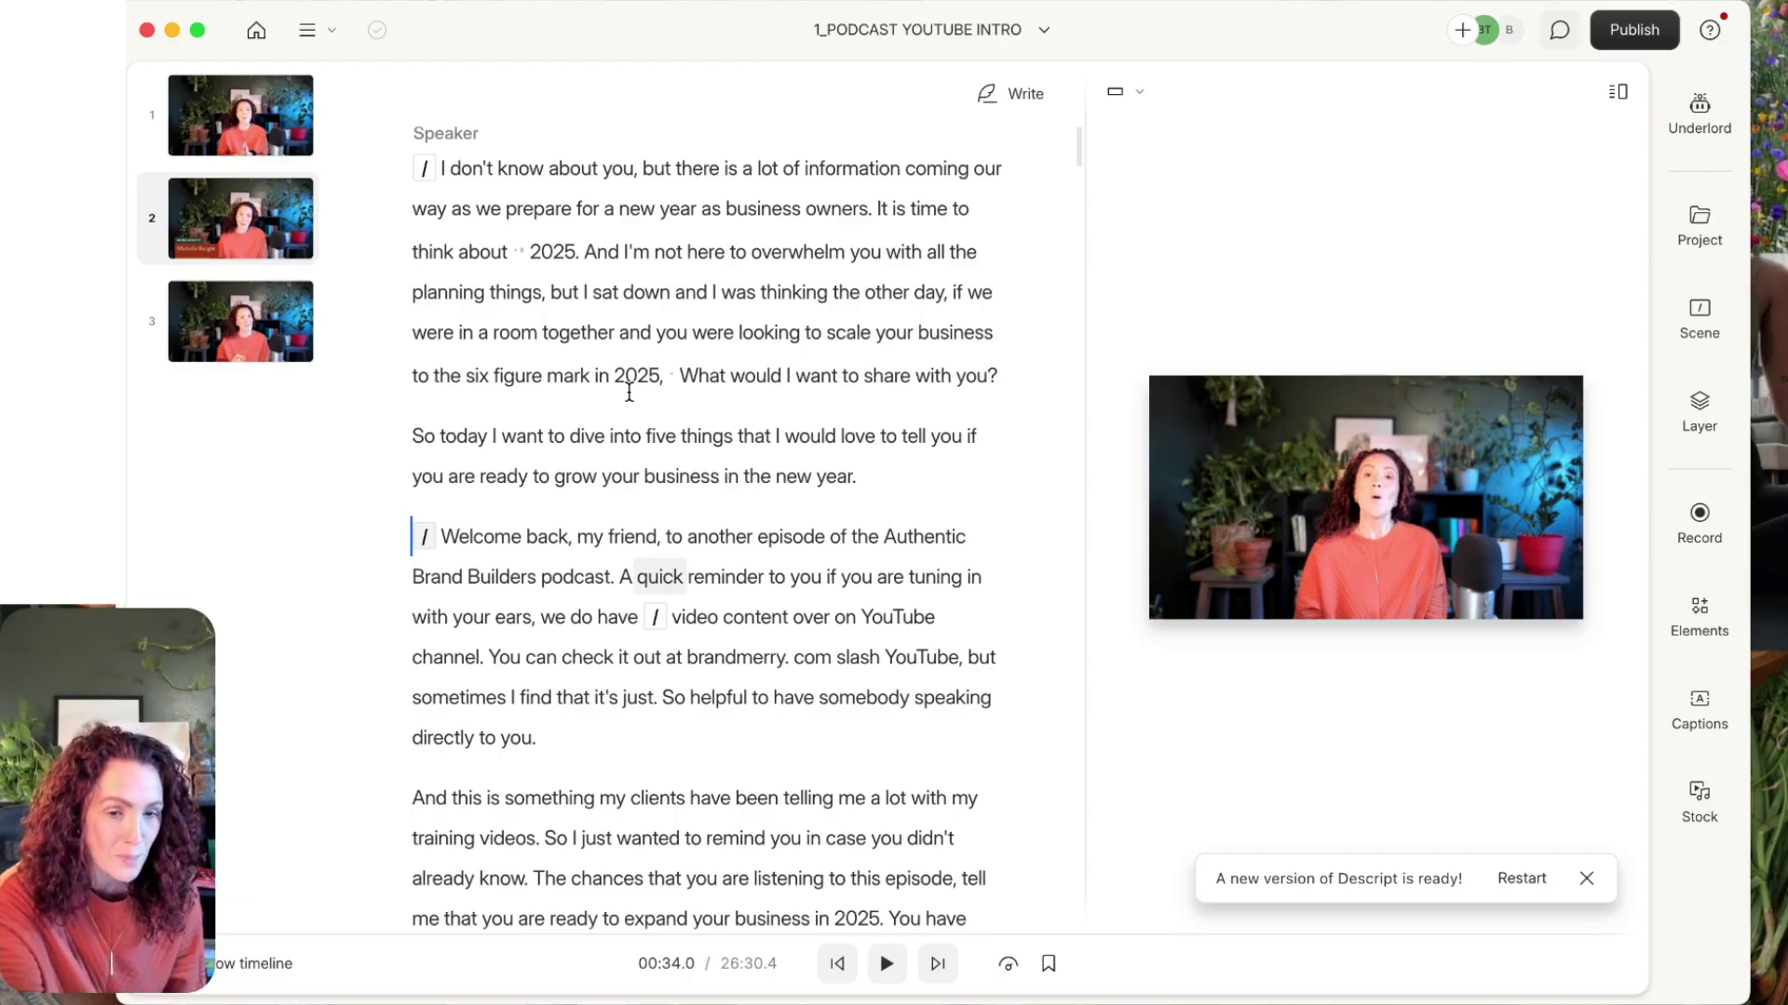
Insert the file 1_PODCAST YOUTUBE INTRO.mp4 on a new line after "grow your business in the new year.".
scroll(629, 392, up, 3)
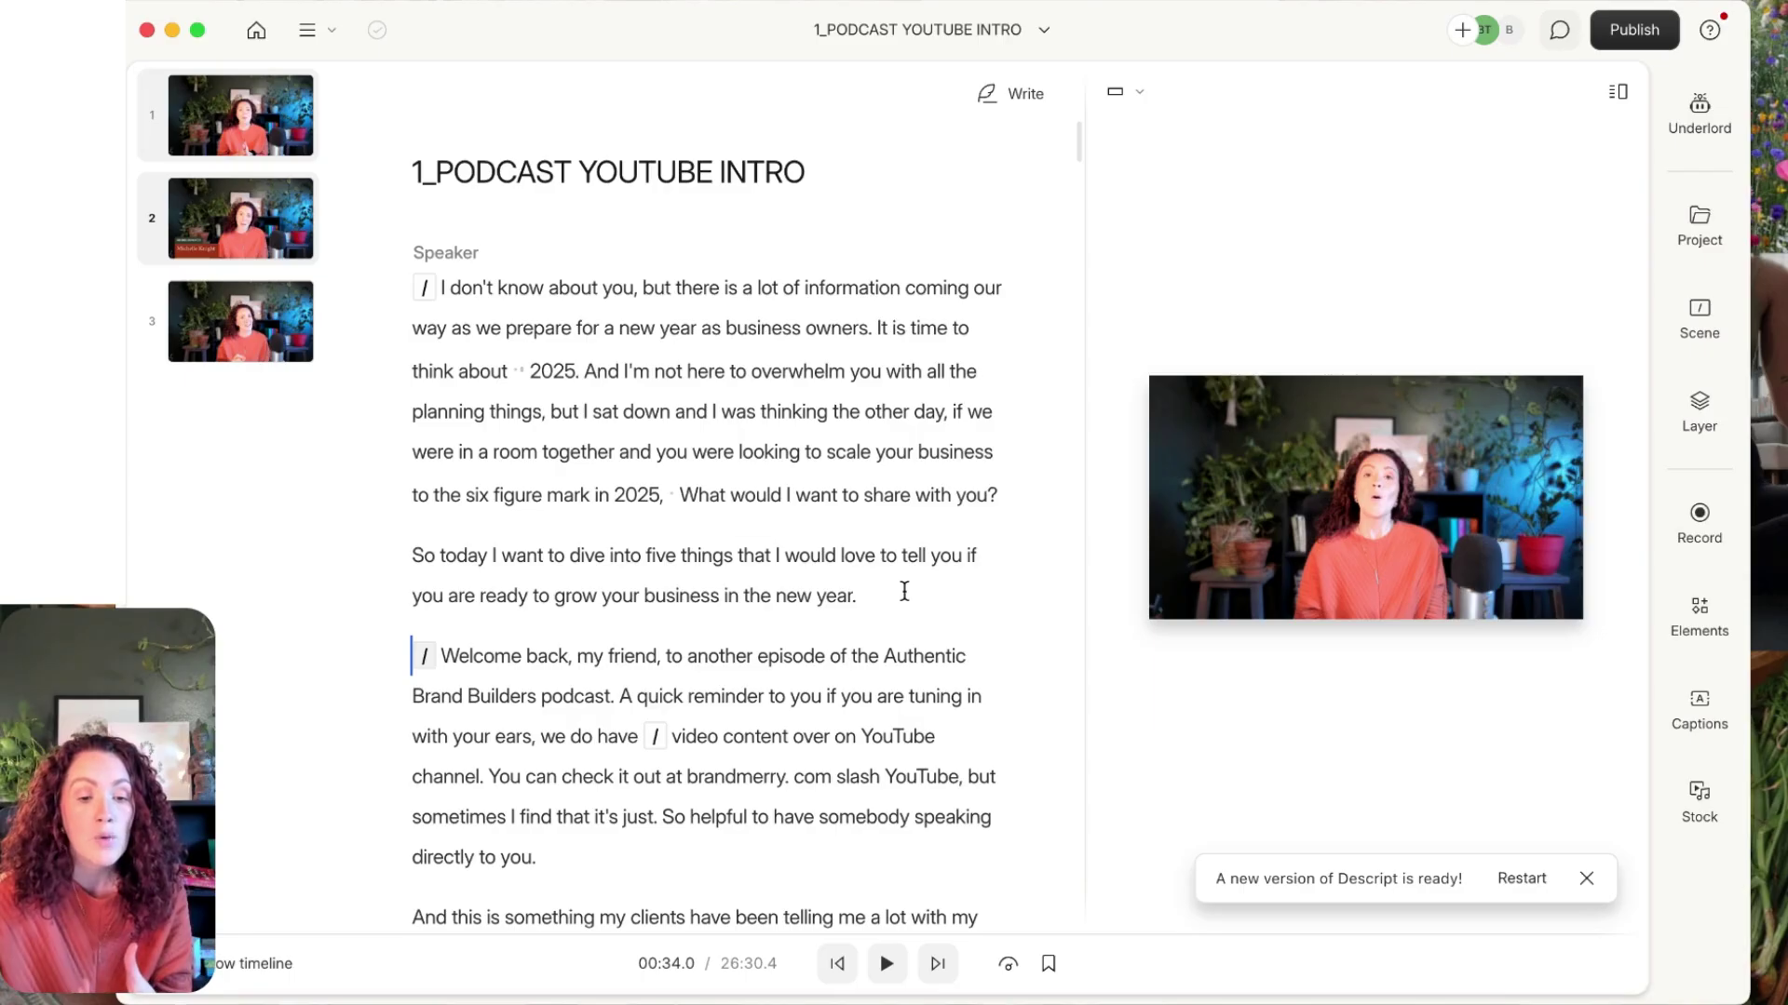
click(882, 596)
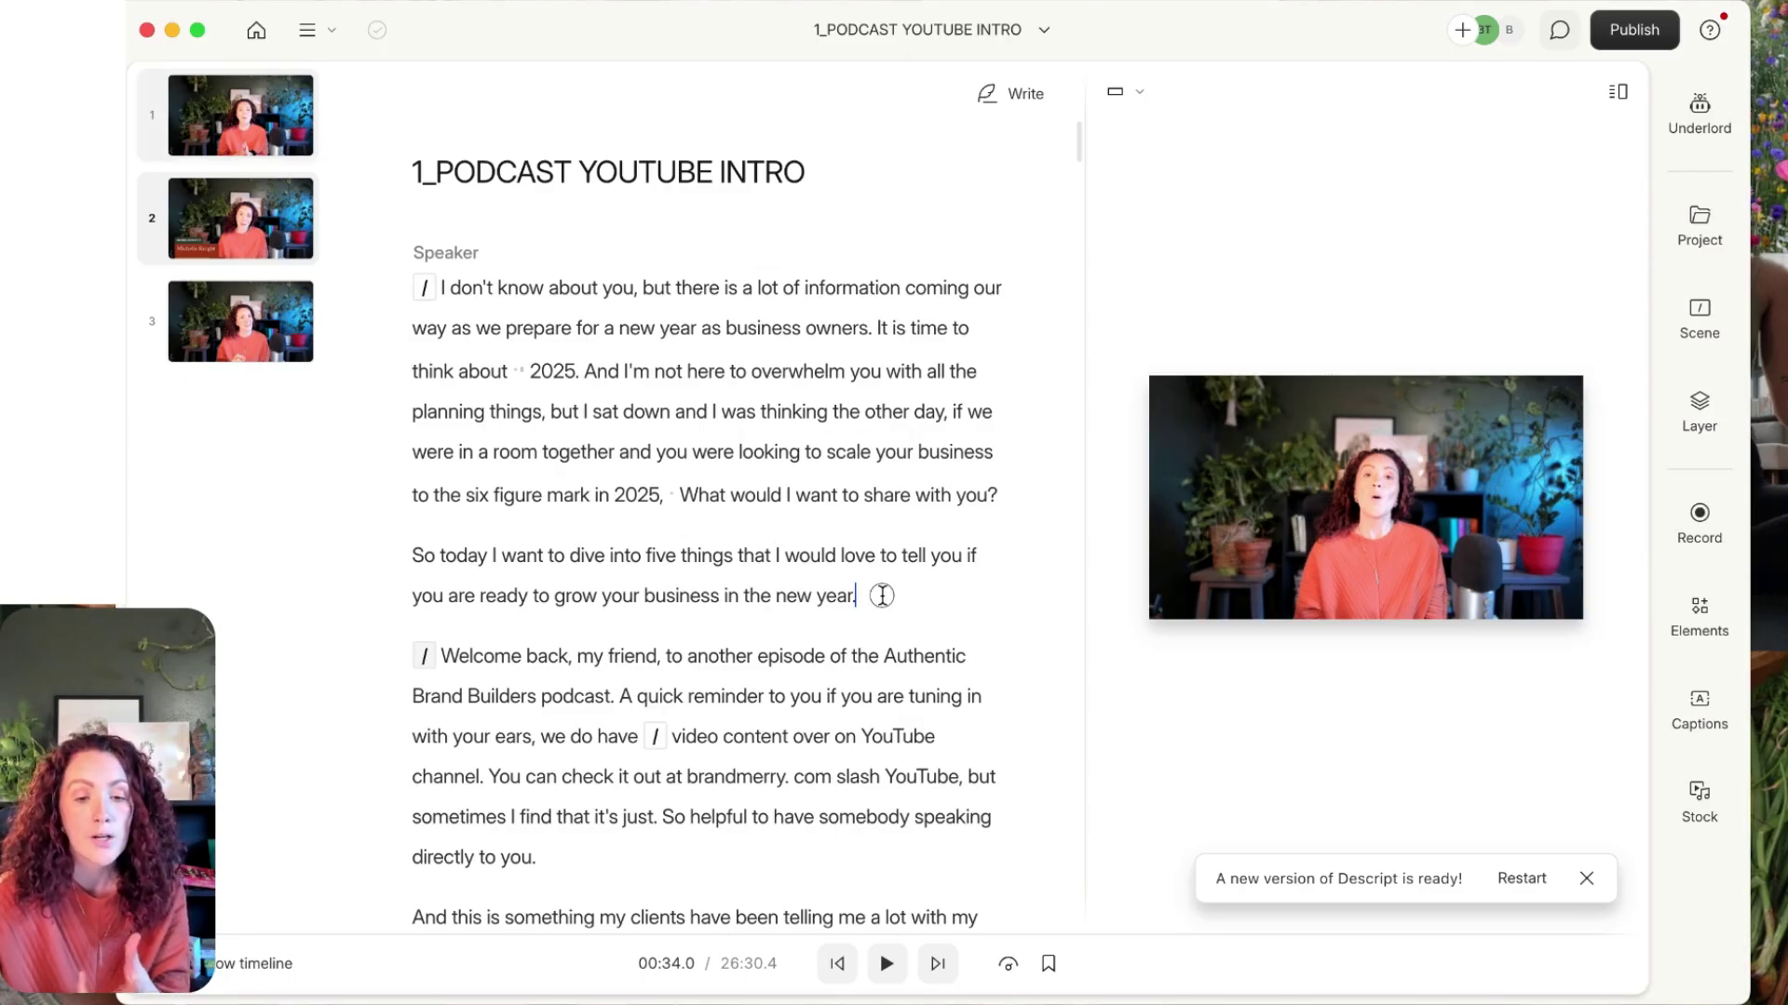
key(Return)
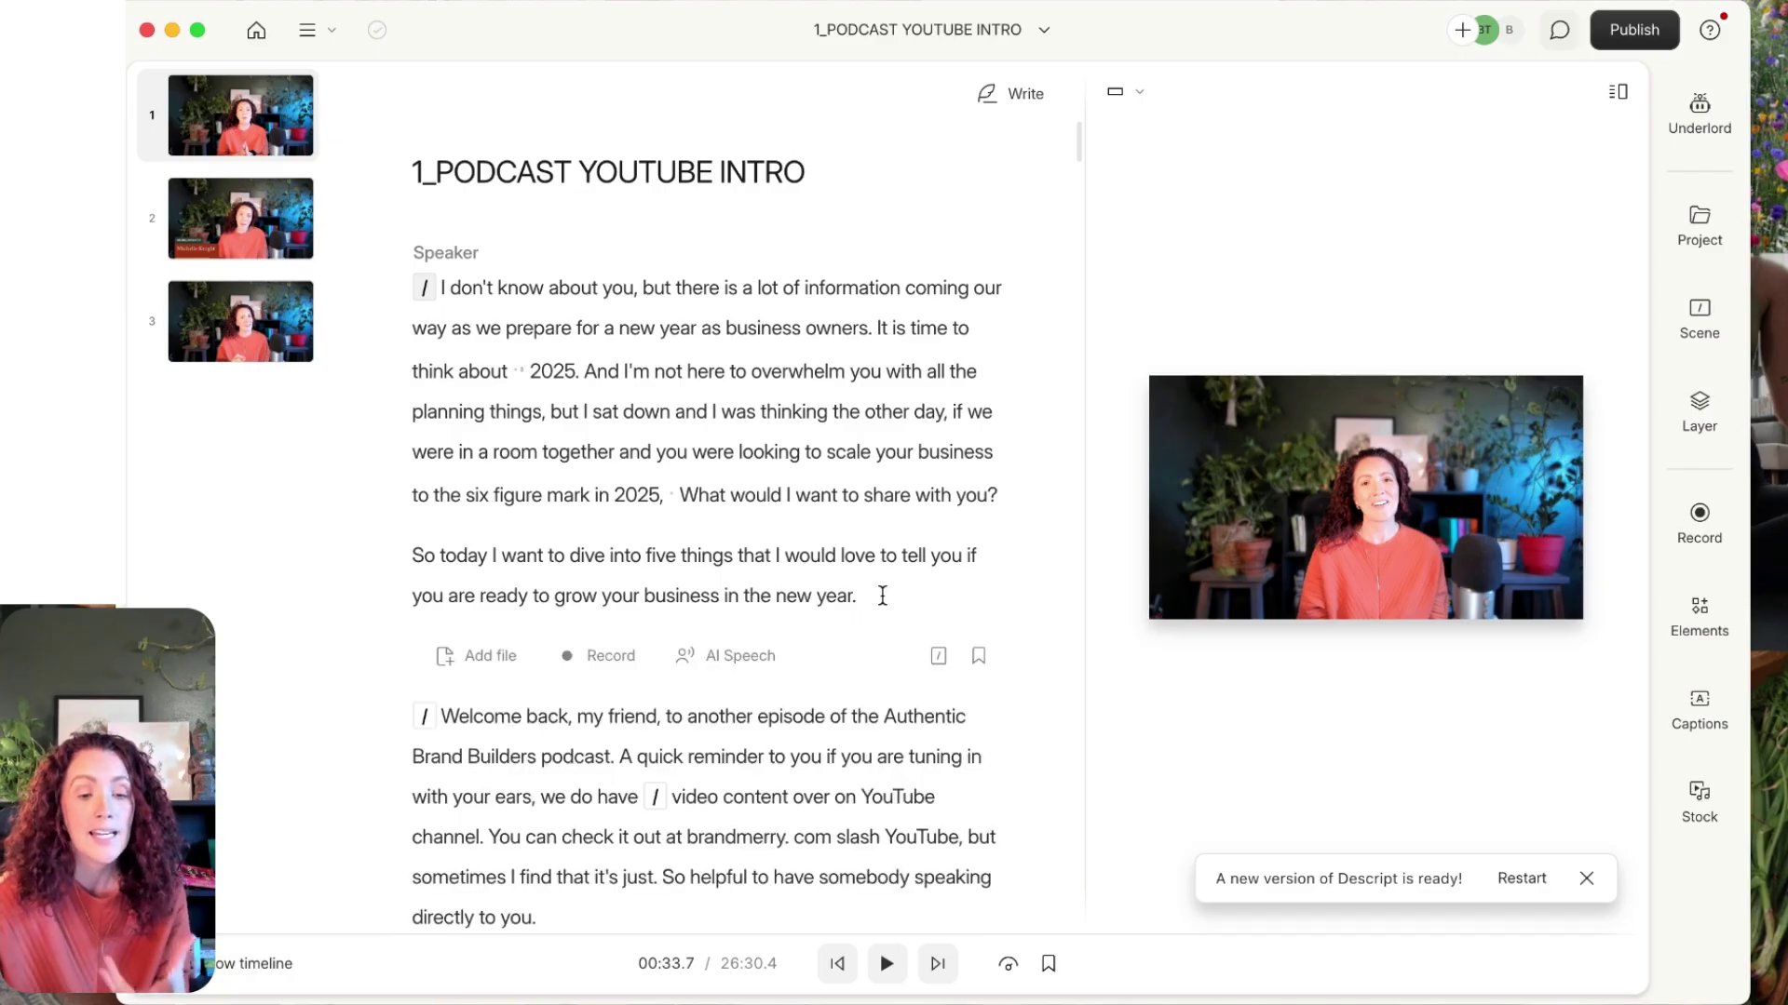
click(482, 661)
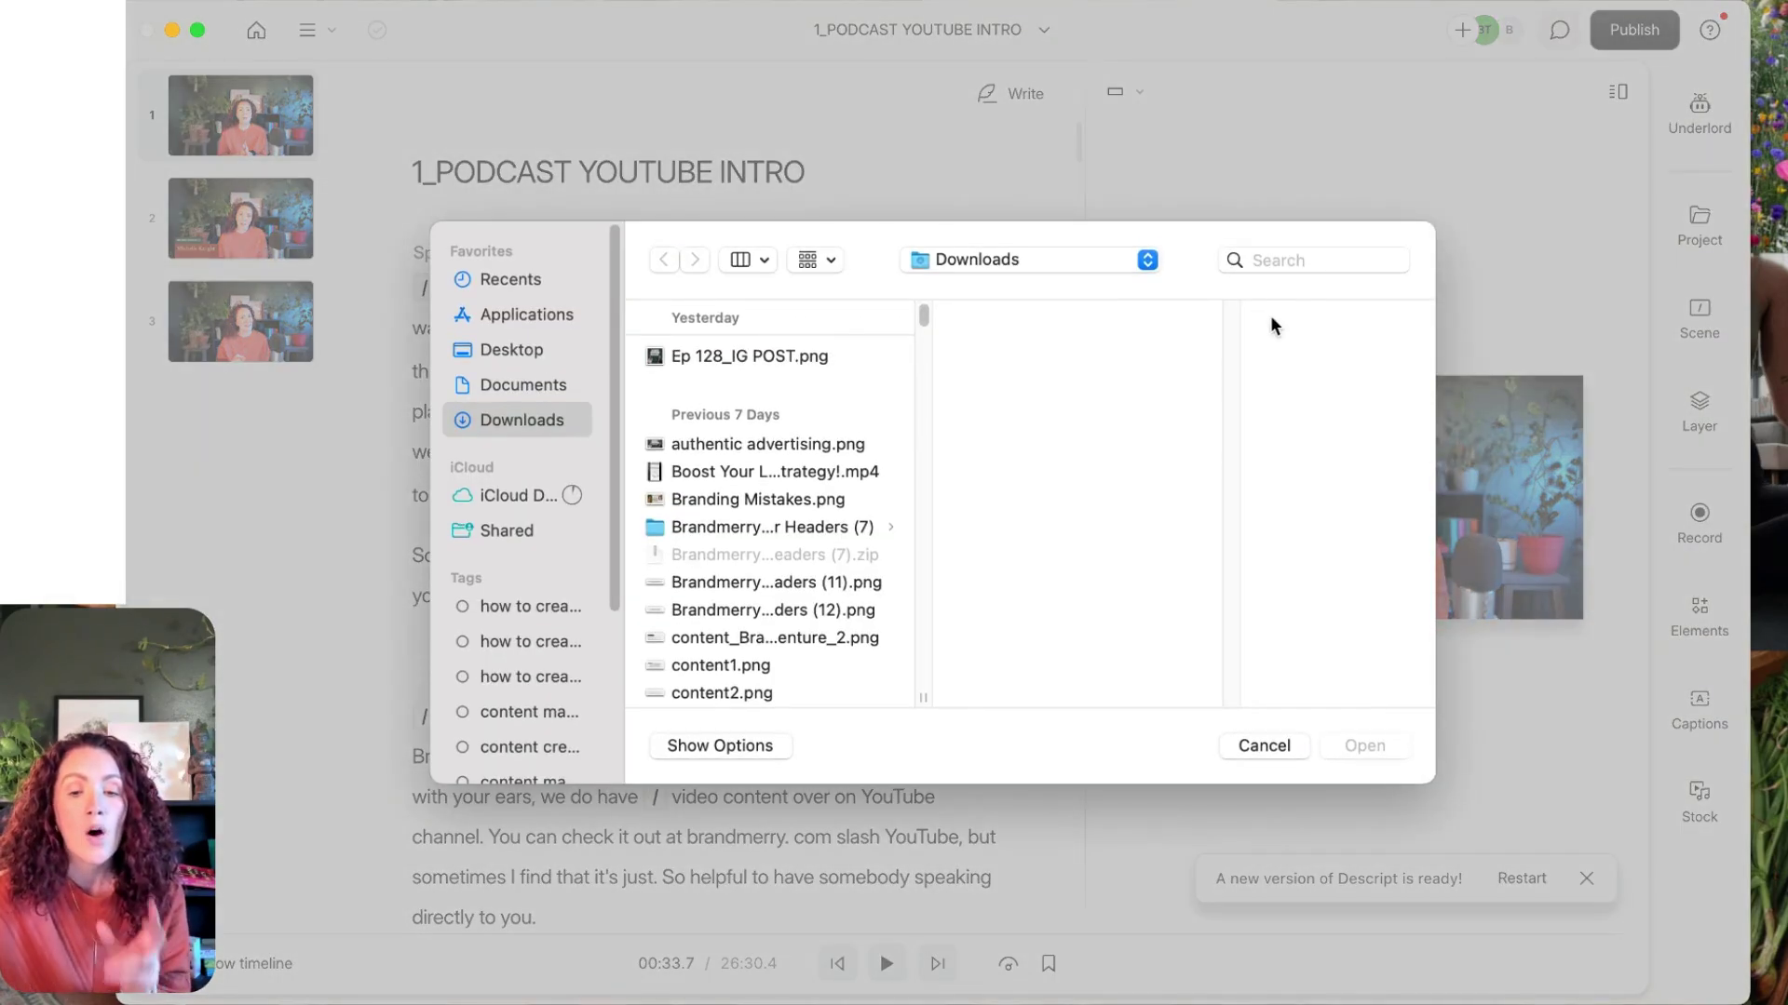
click(1299, 261)
text(intro)
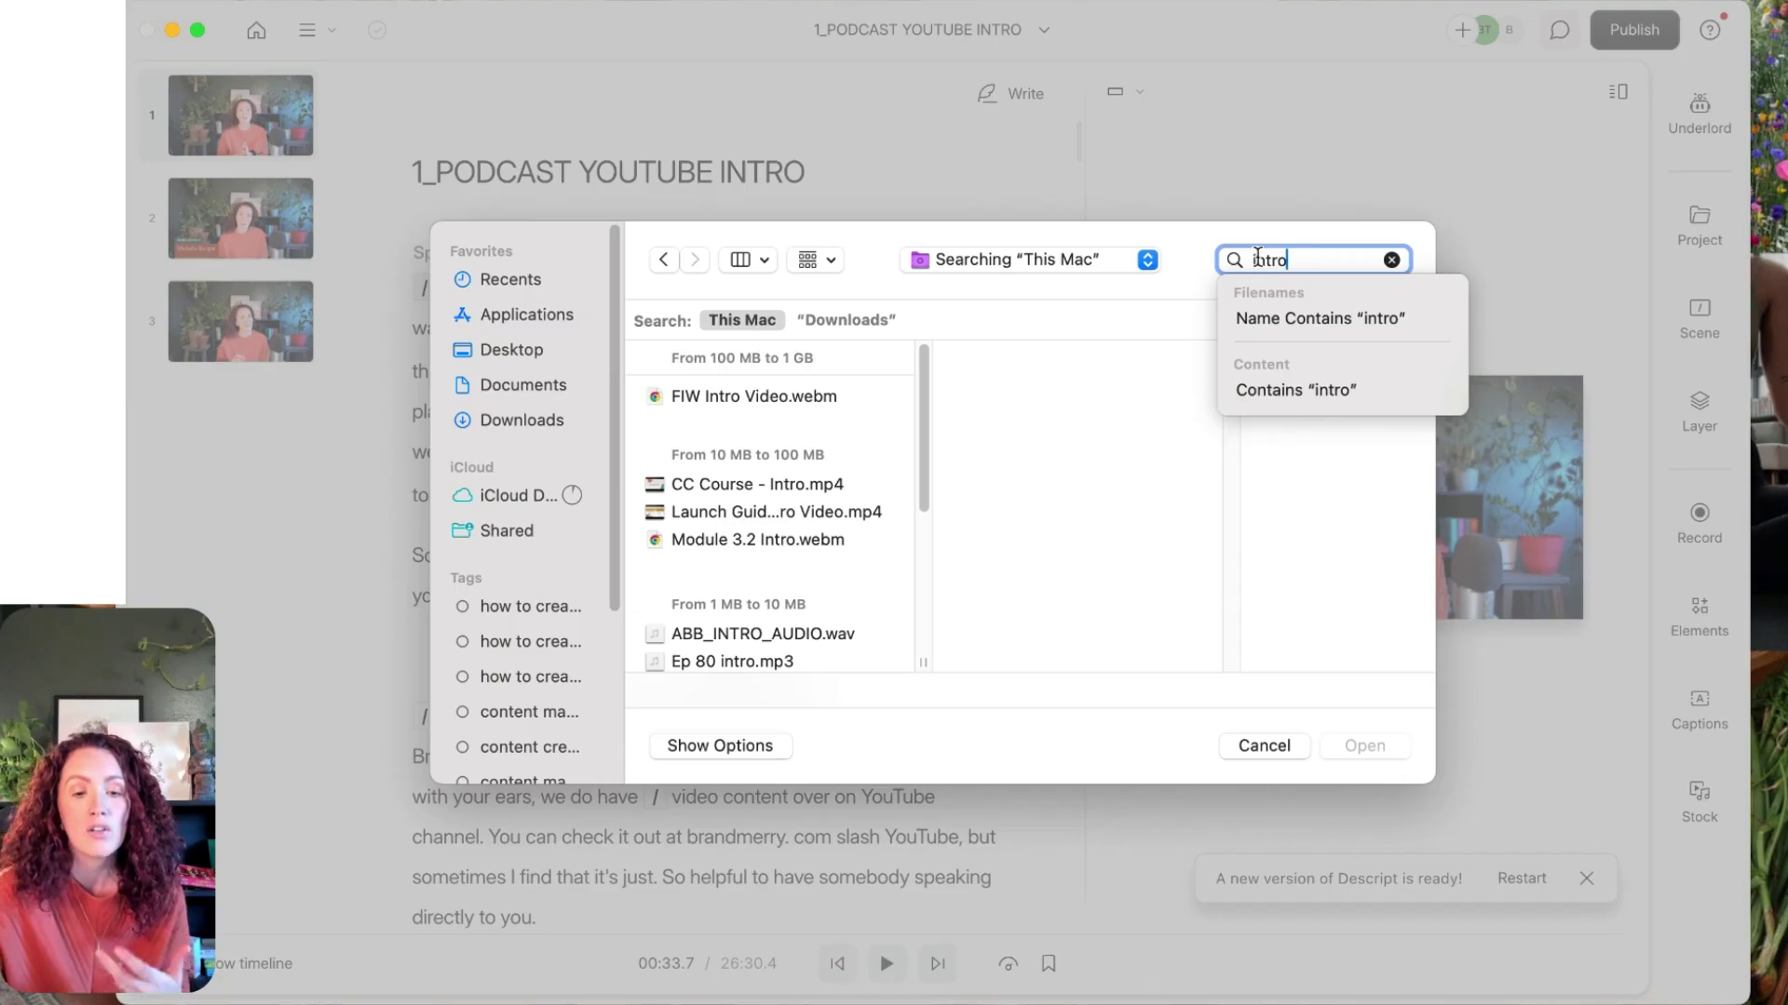
scroll(778, 441, down, 5)
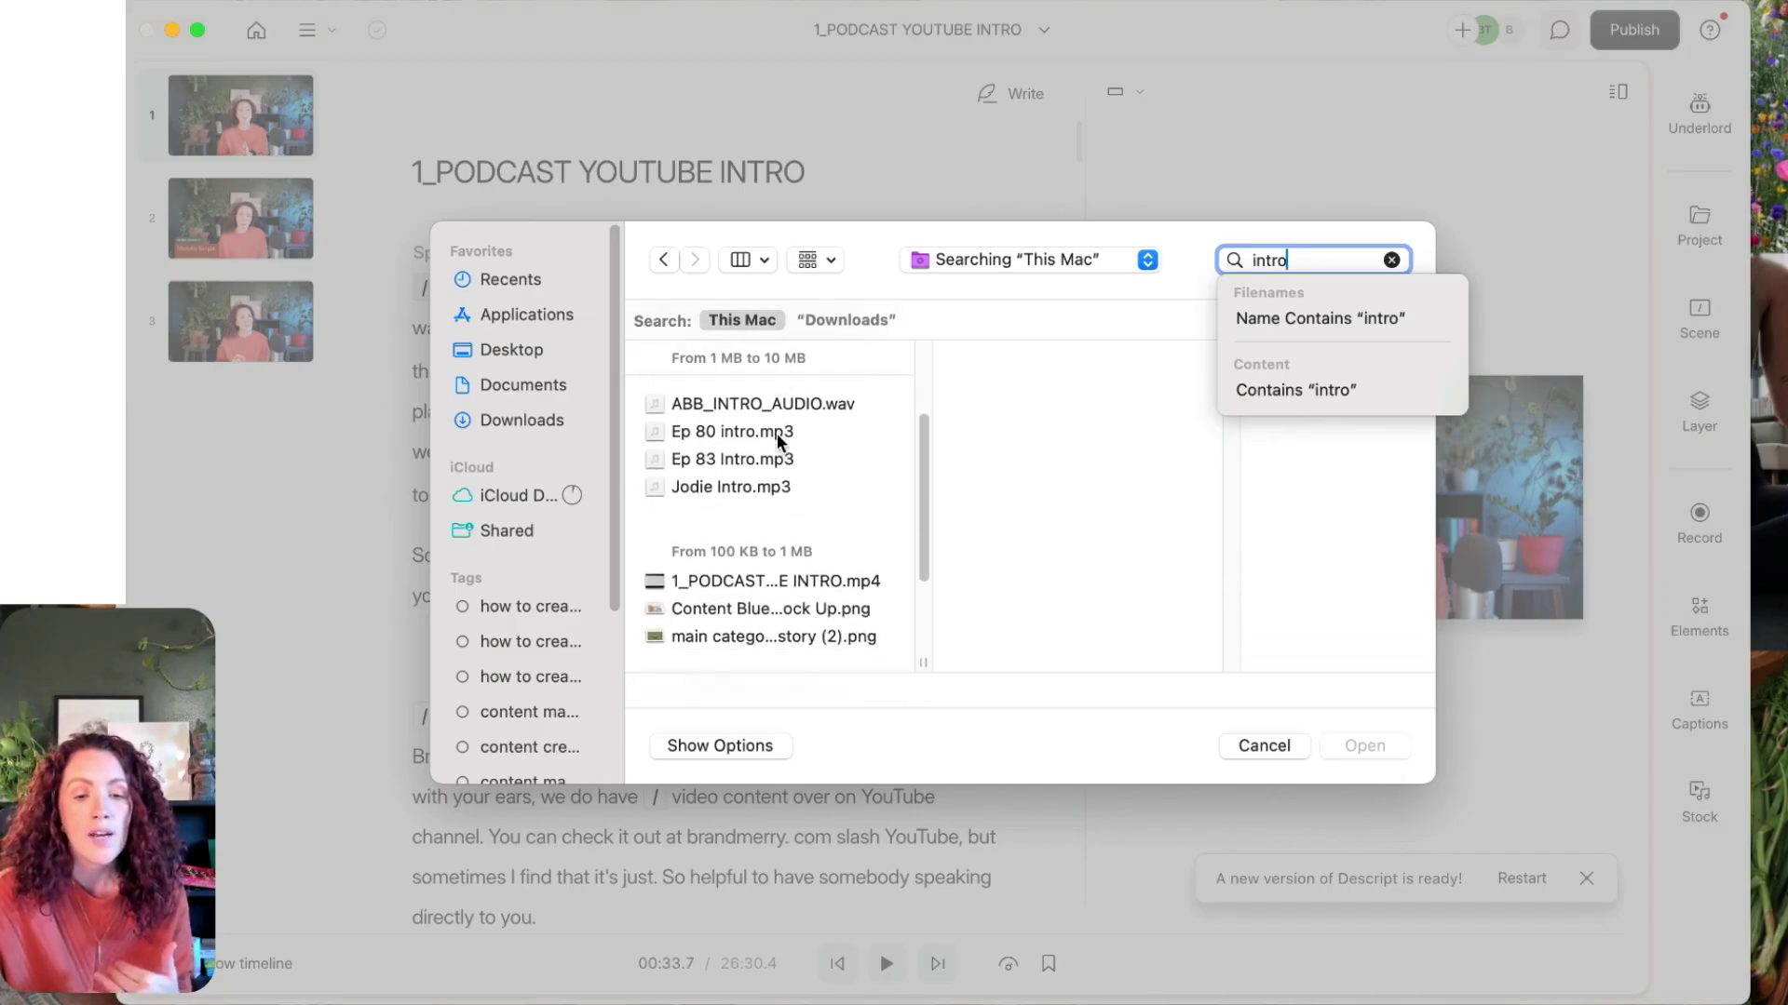
scroll(778, 442, down, 1)
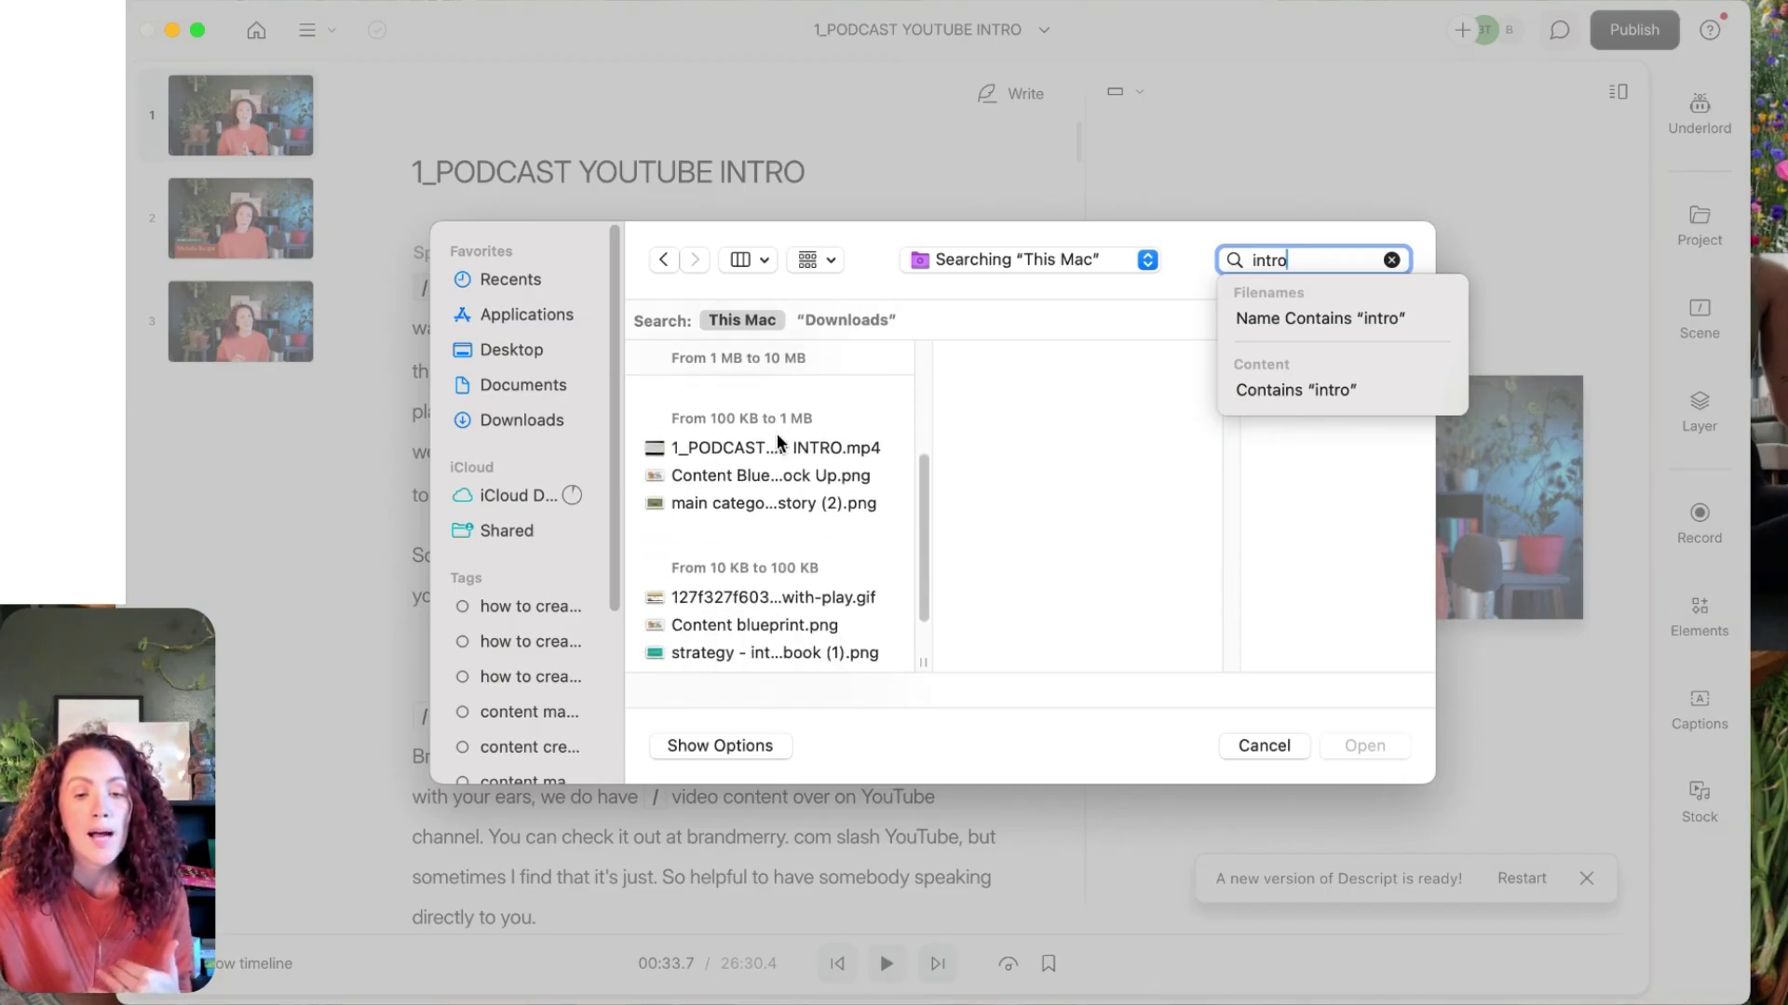
click(761, 454)
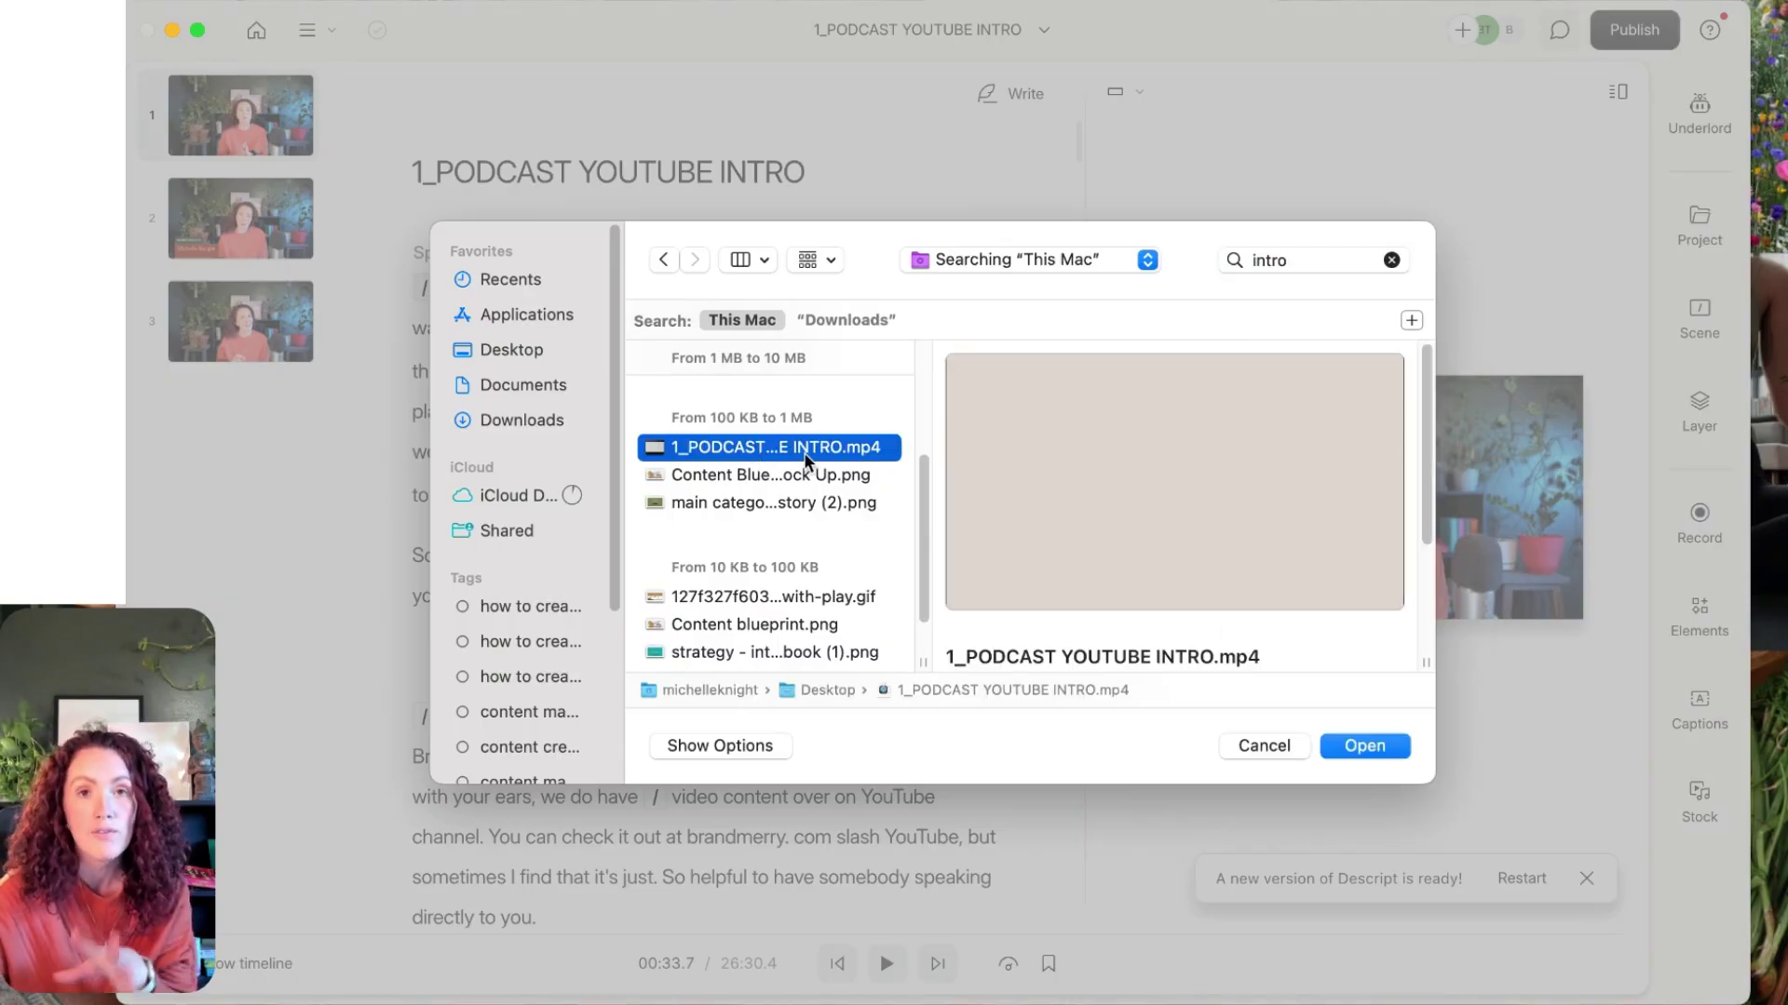
click(1364, 746)
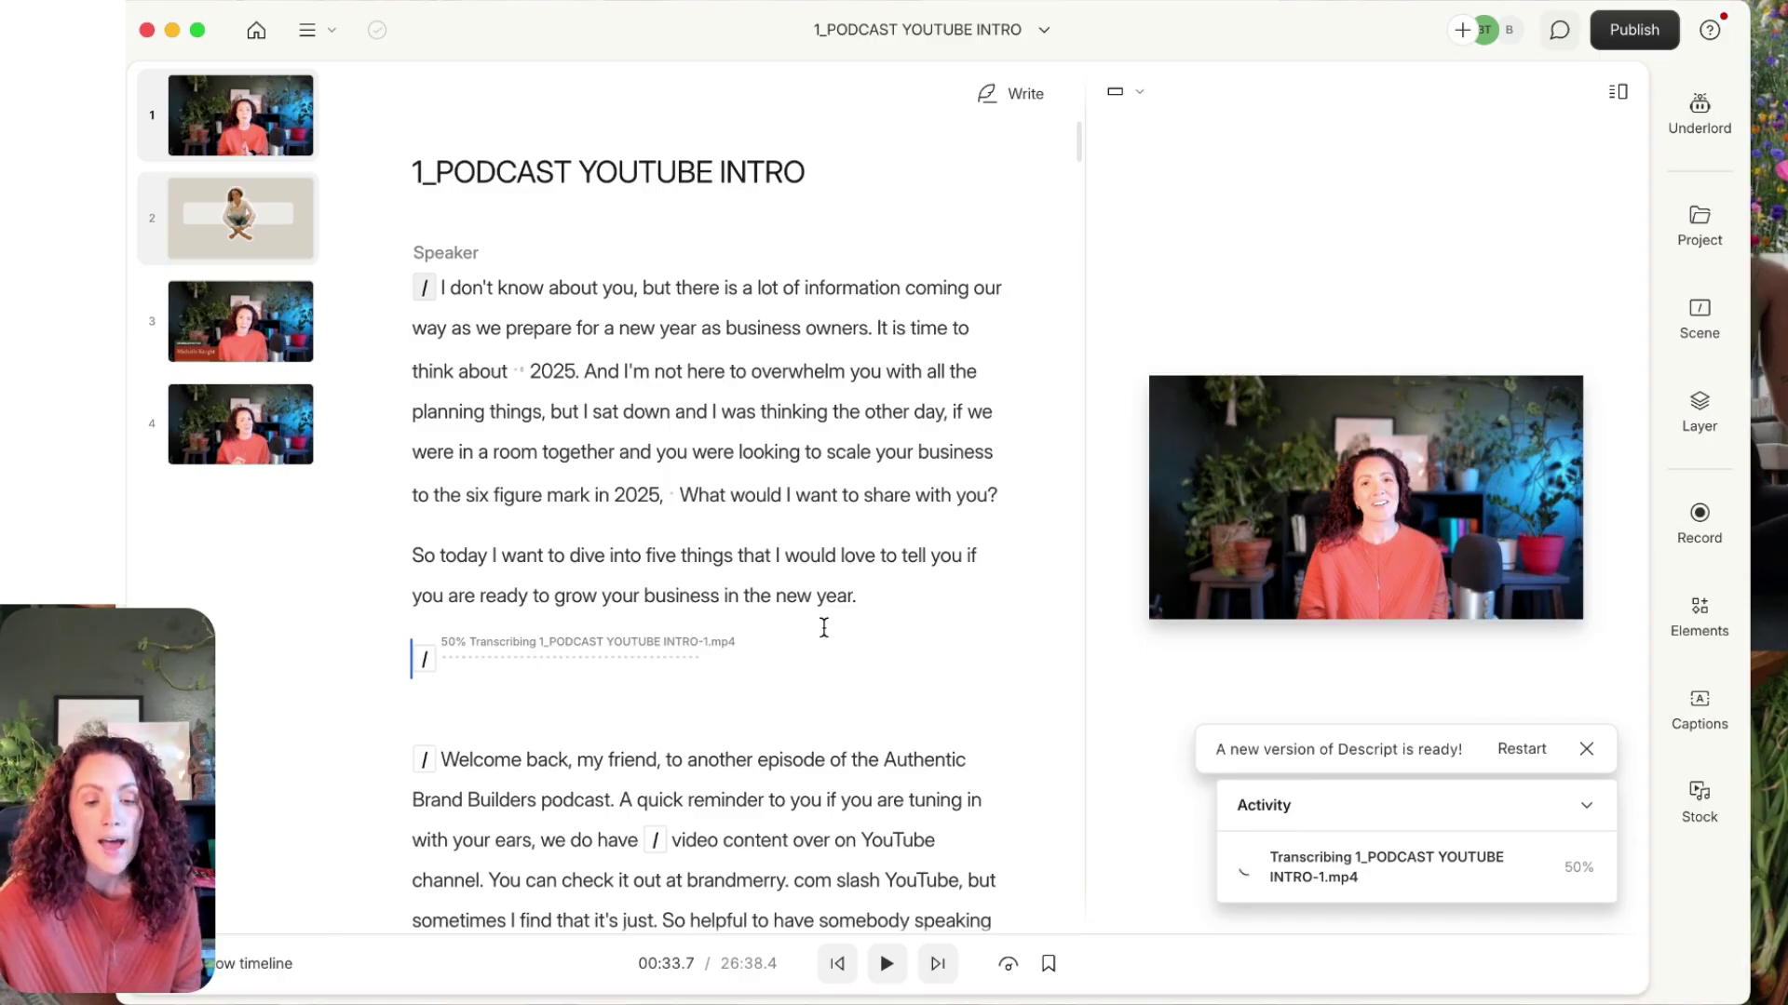
scroll(823, 626, down, 3)
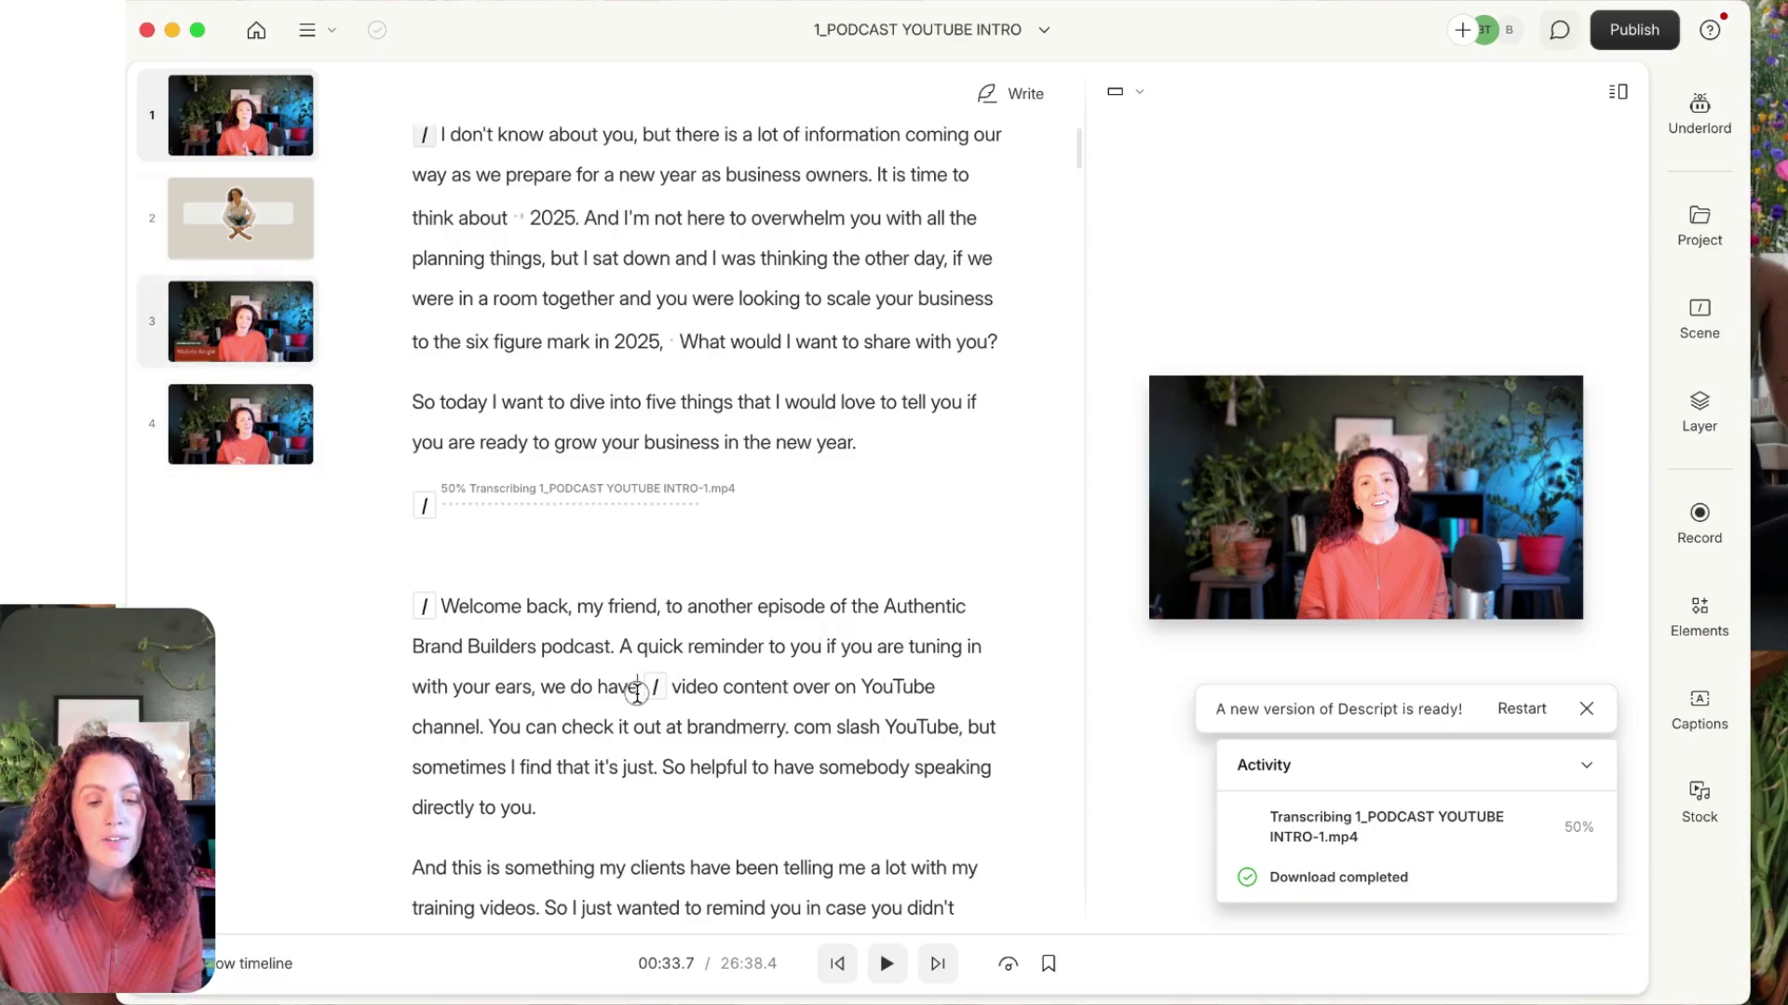
drag(637, 690, 444, 611)
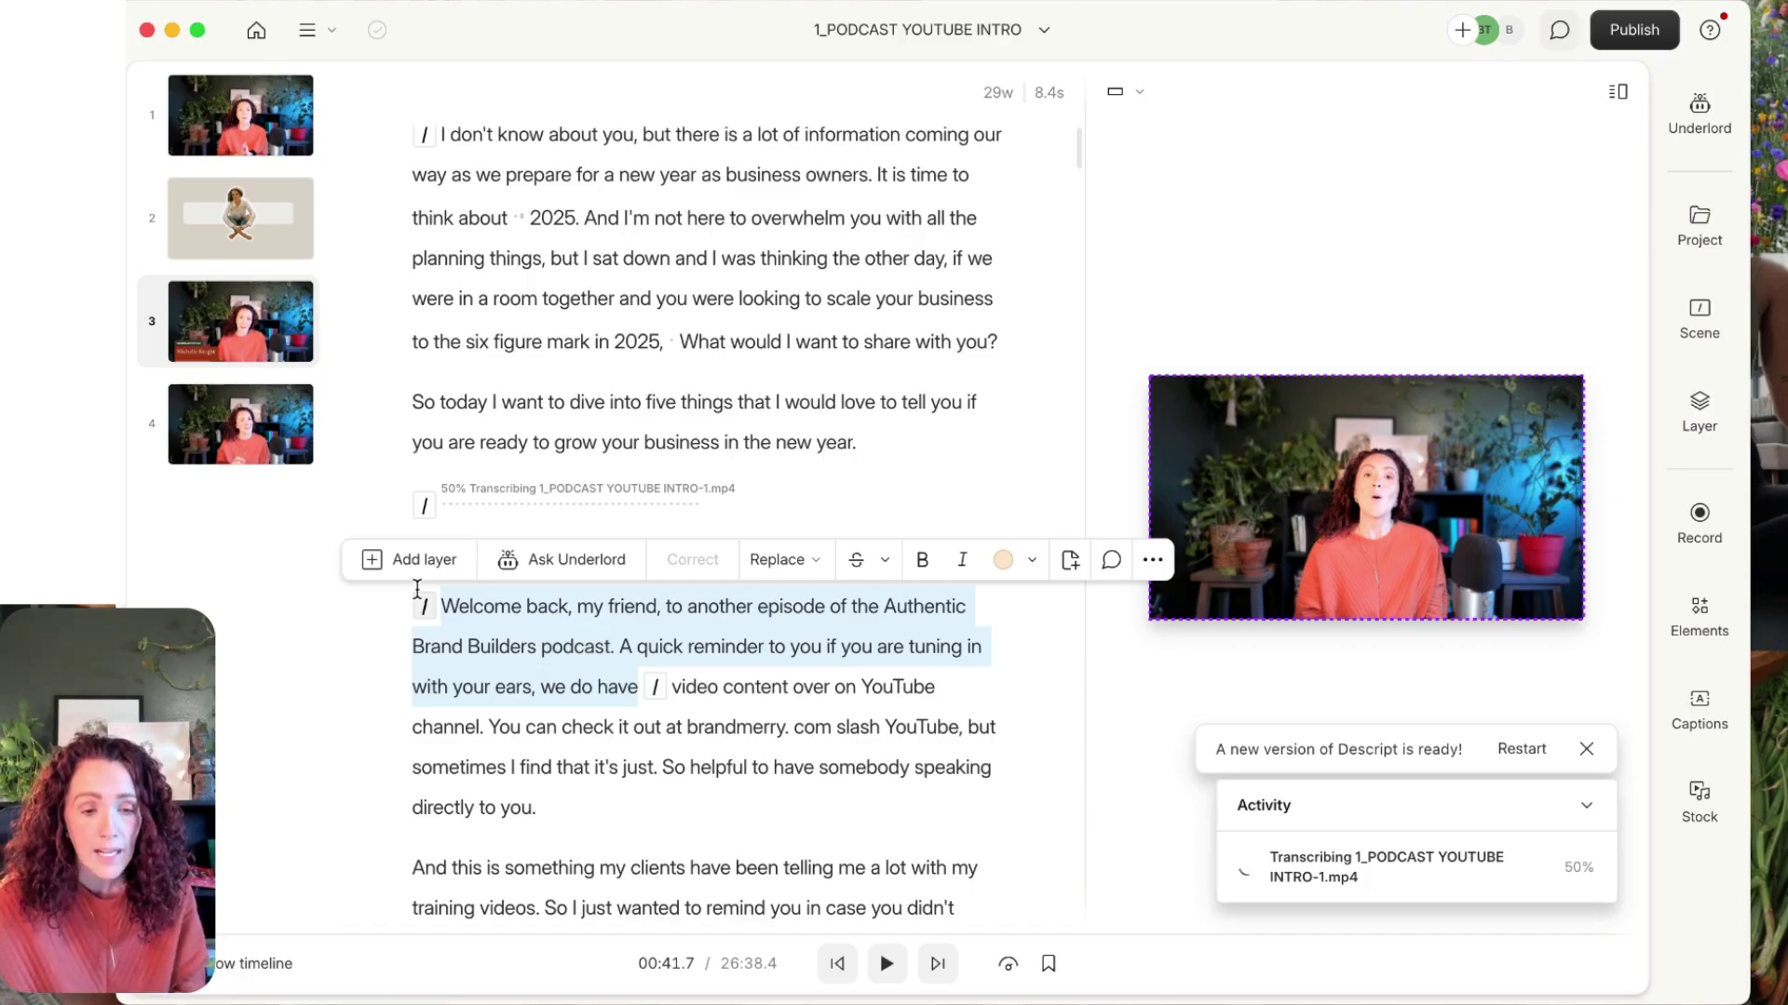
click(408, 561)
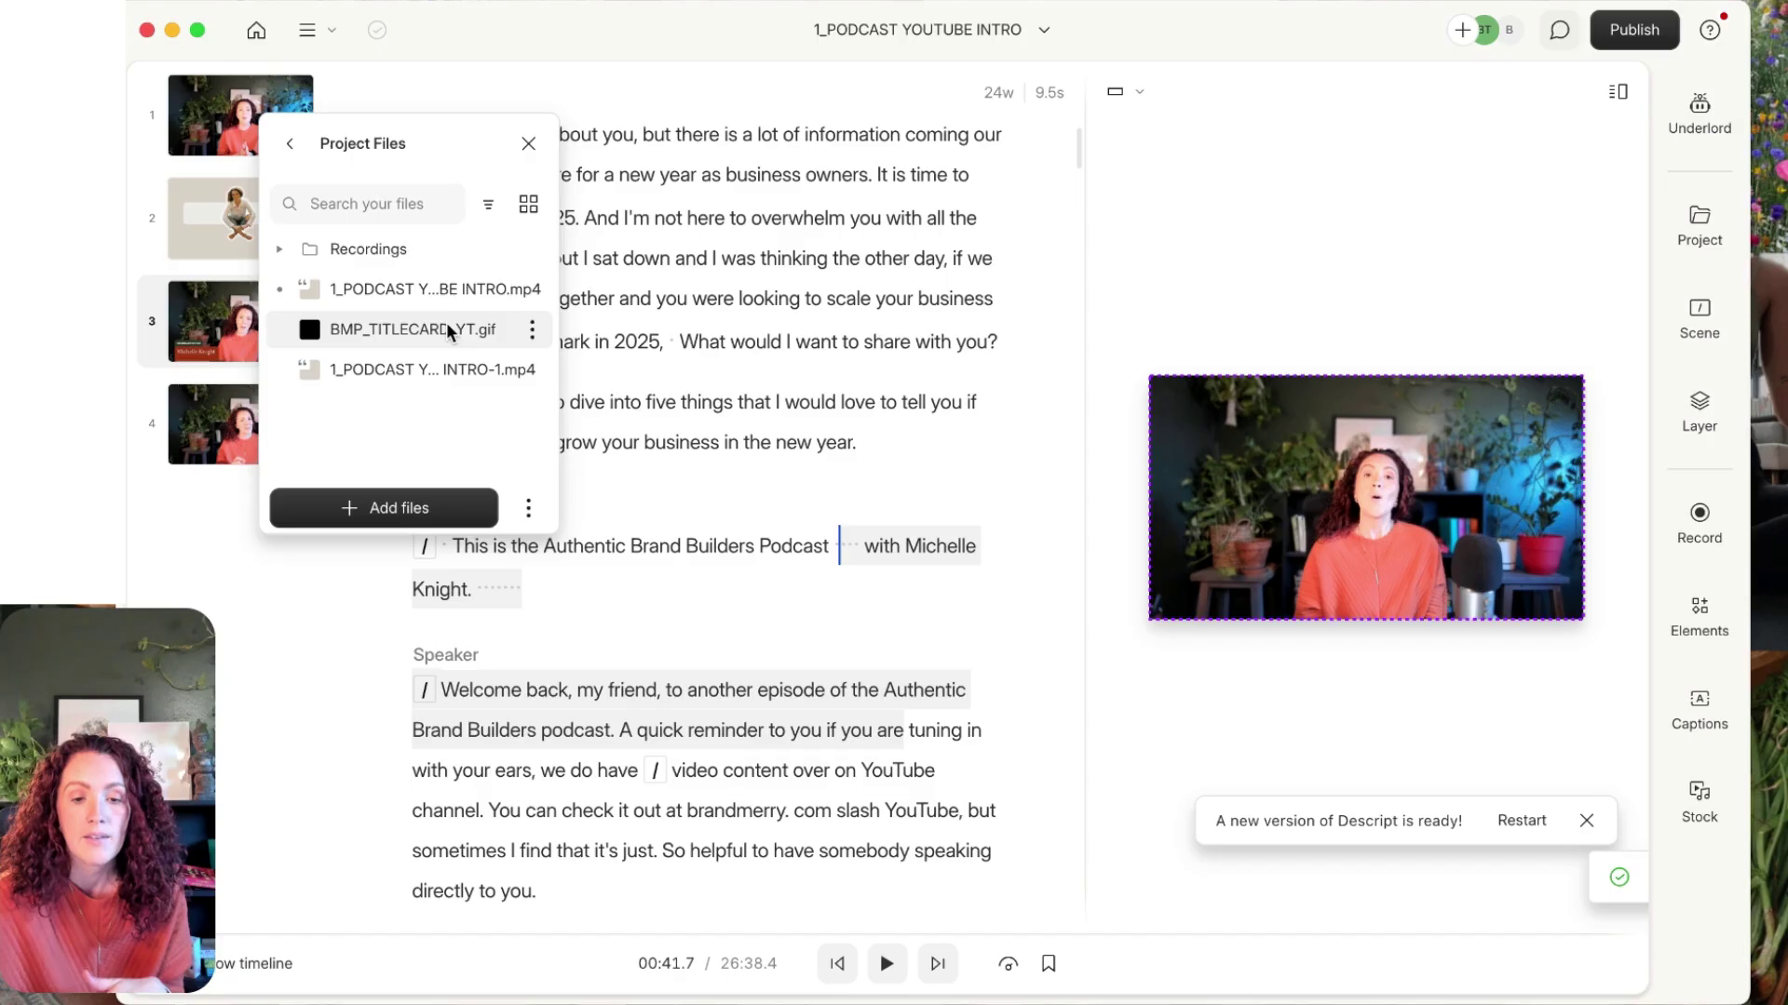
click(786, 585)
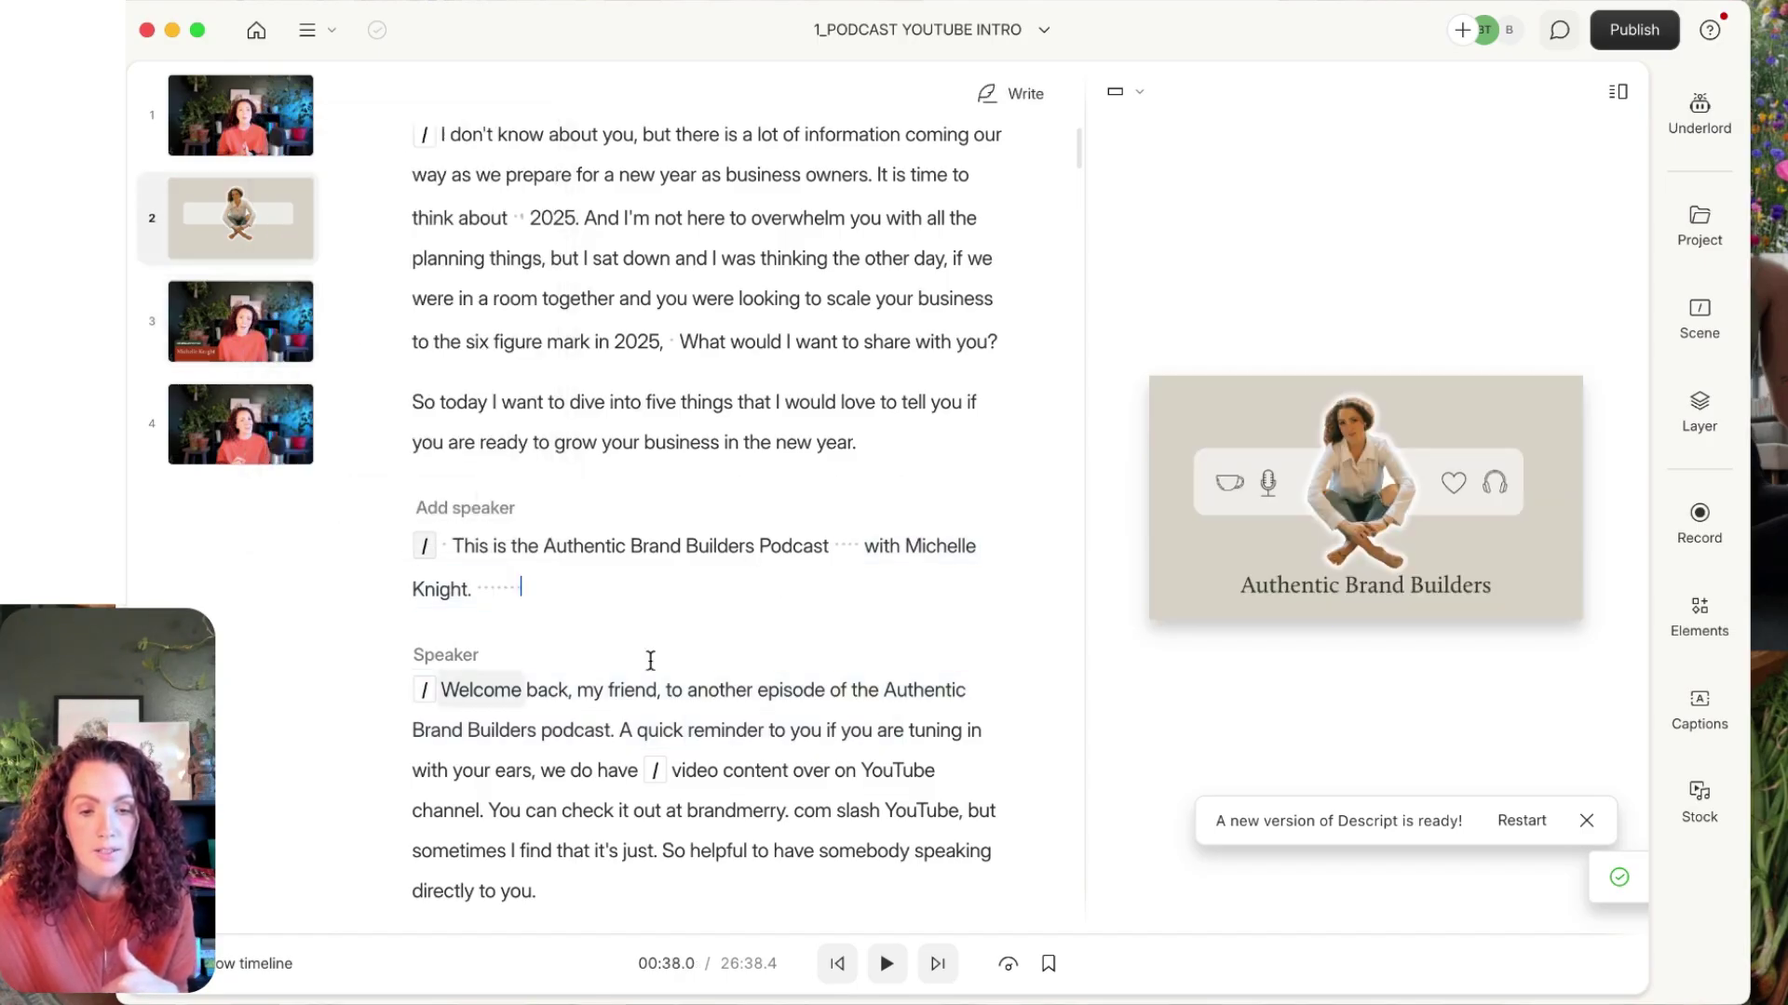
Add BMP_TITLECARD_YT.gif as a new layer over the script passage from "Welcome back, my friend" to "we do have".
drag(638, 771, 443, 693)
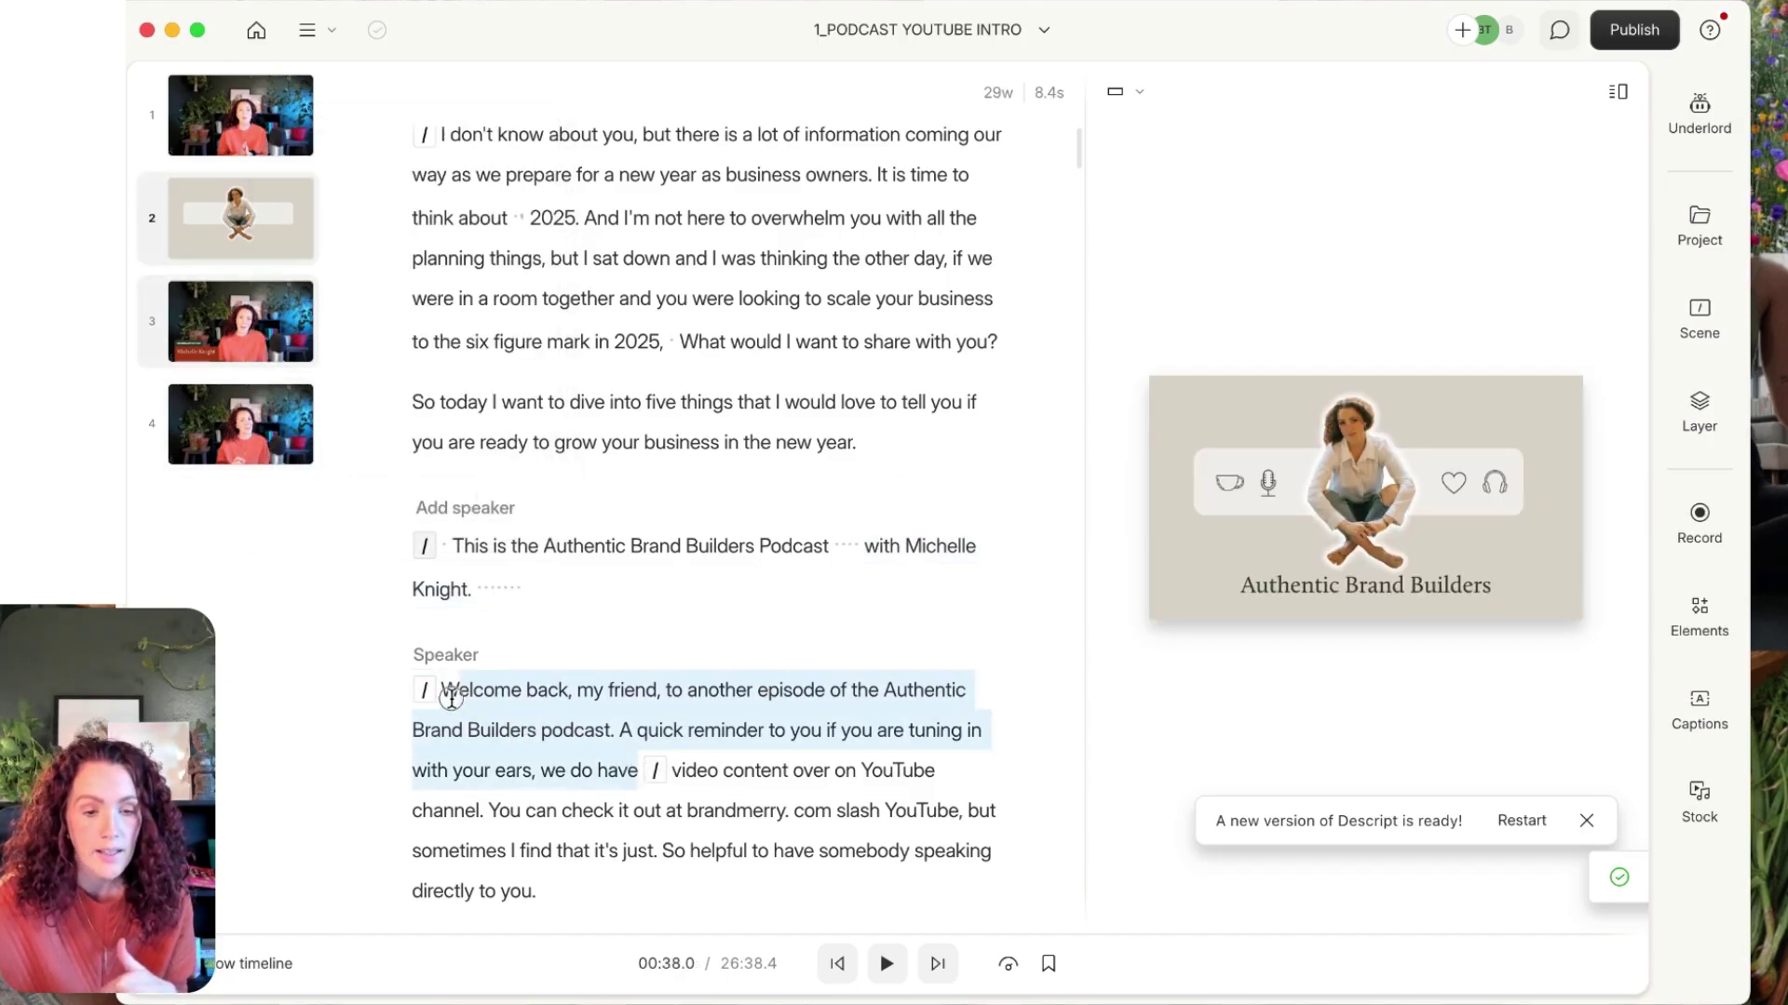
click(427, 646)
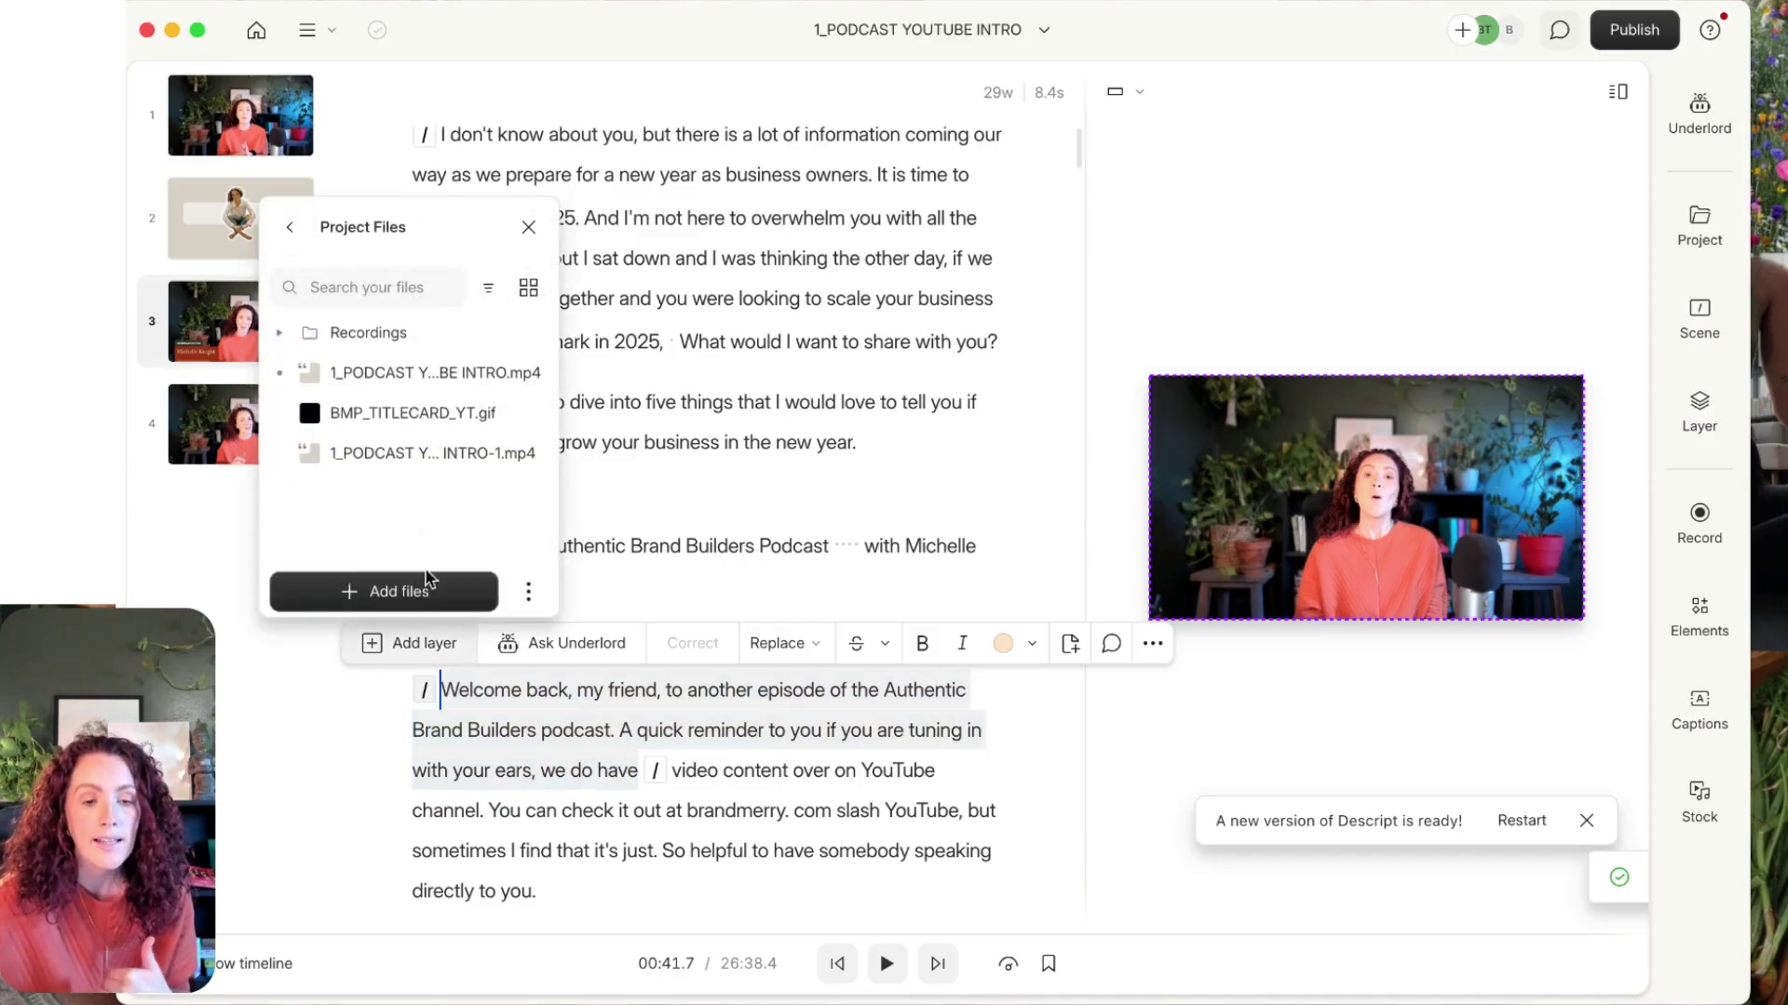
click(438, 412)
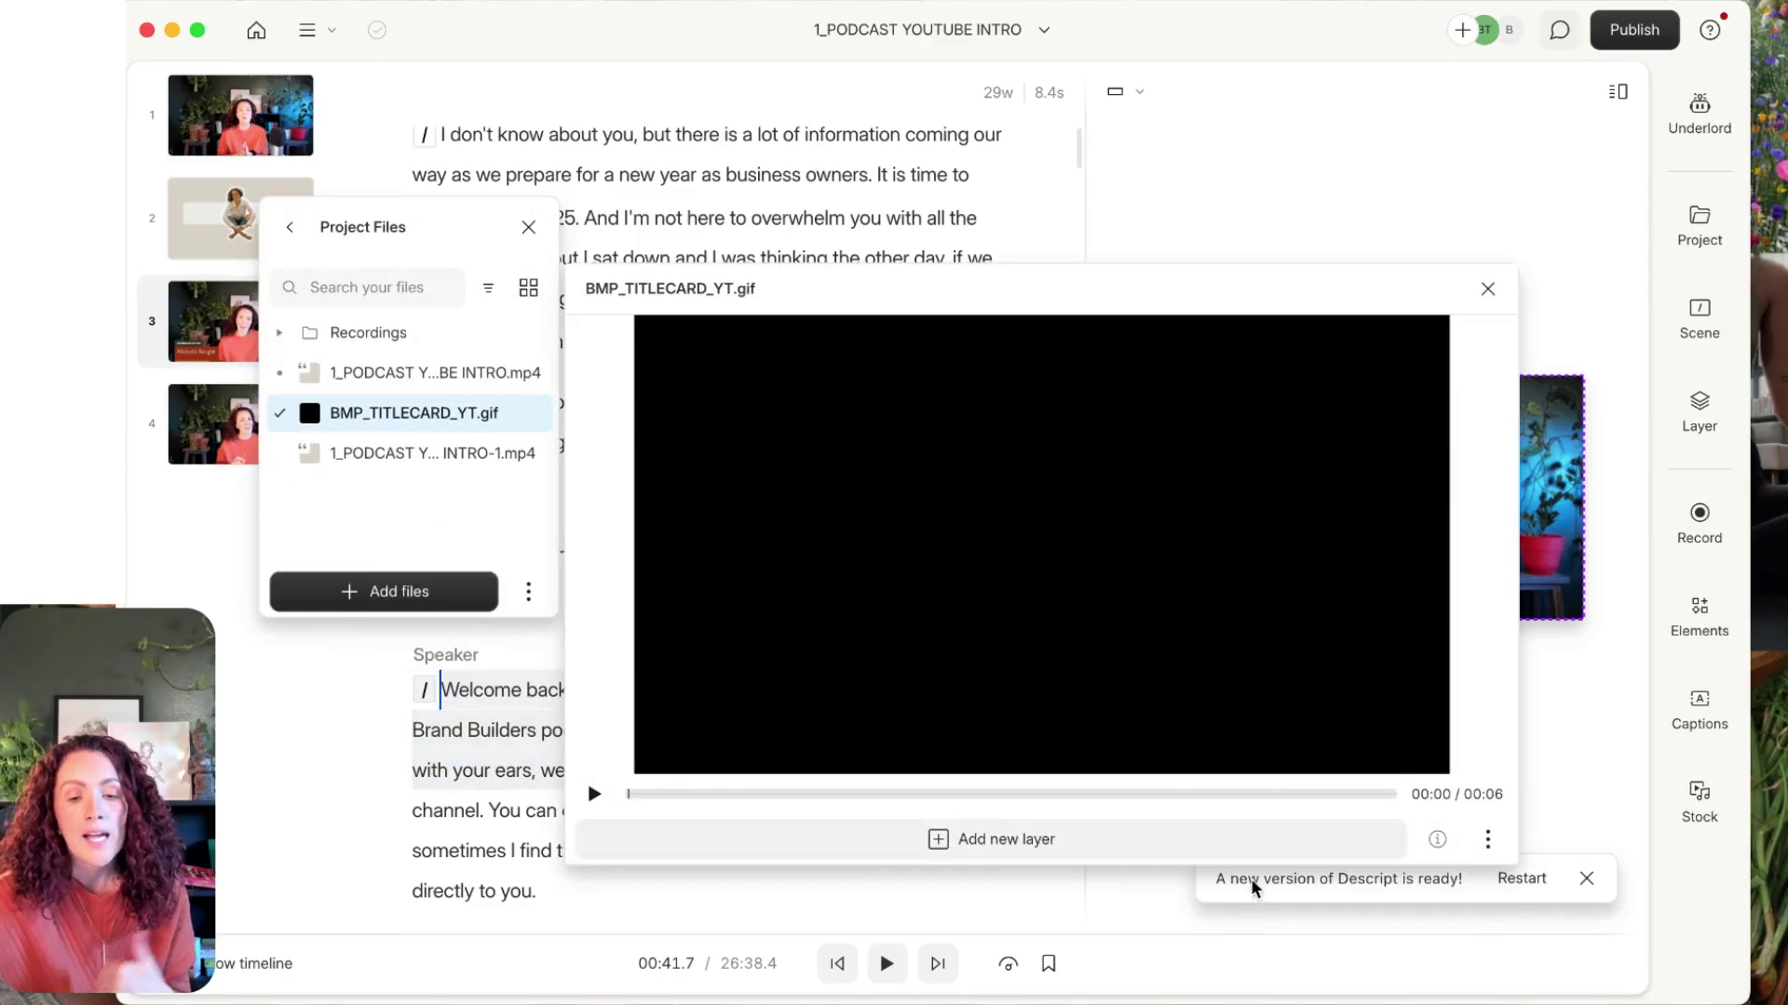
click(1018, 830)
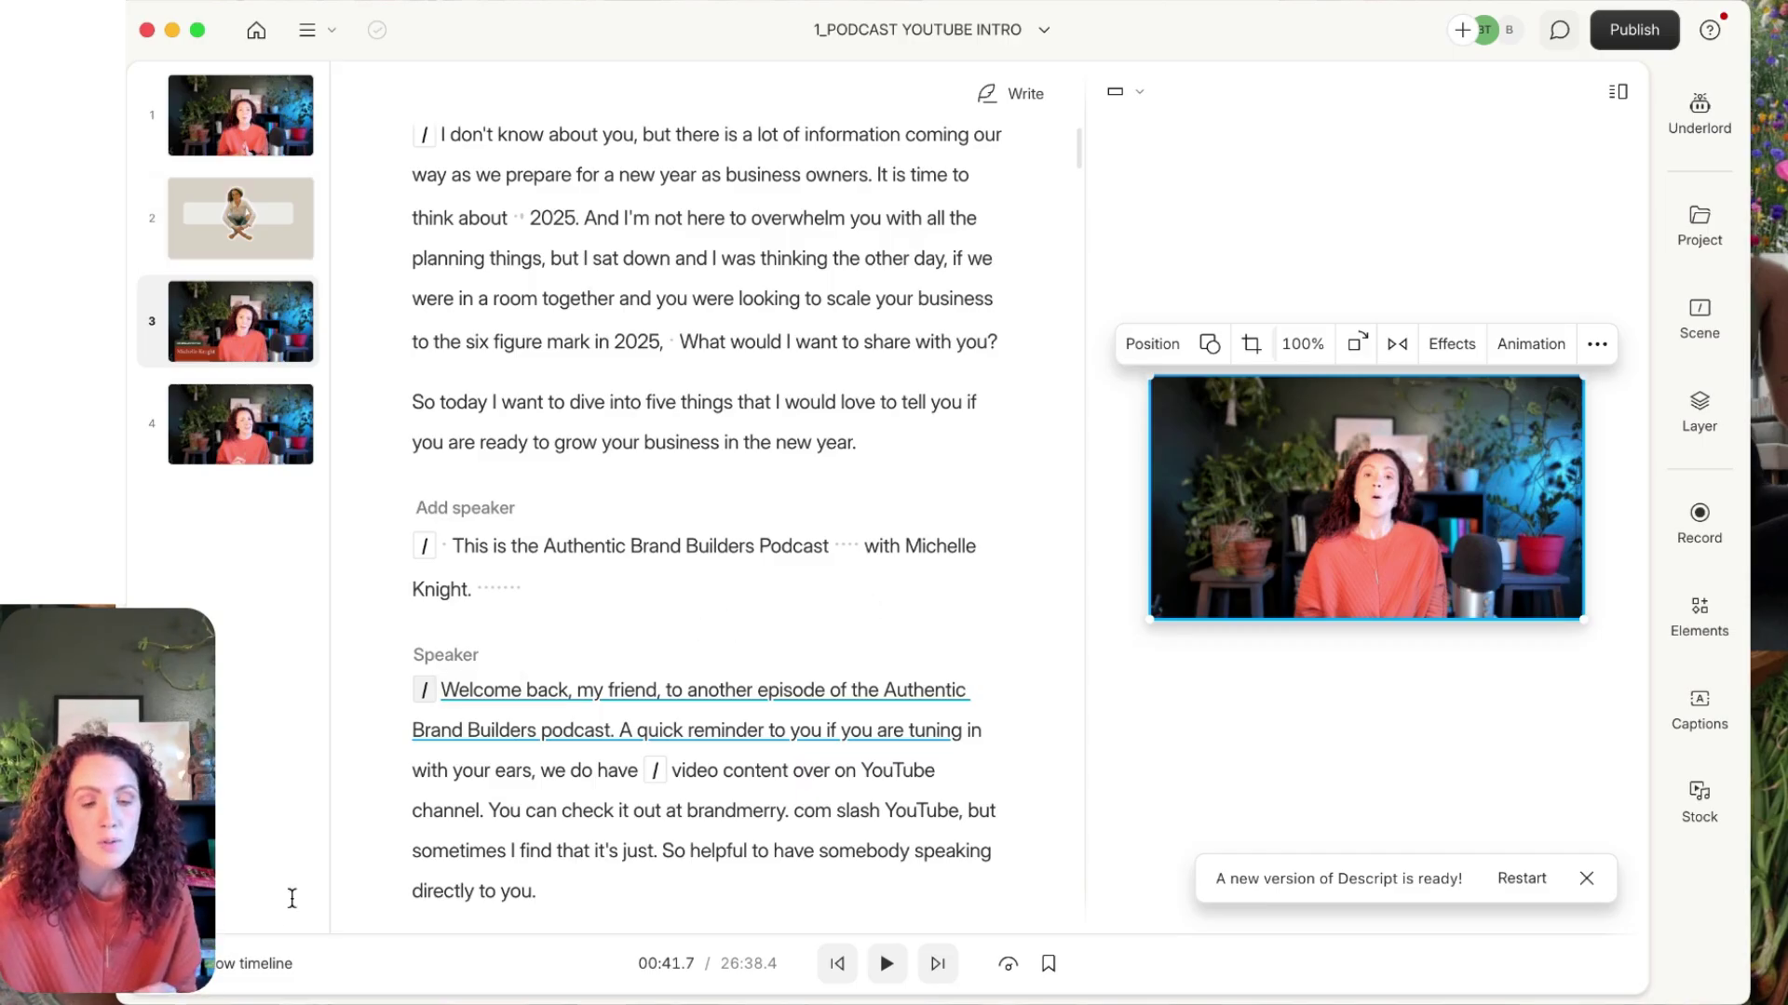
Show the timeline and examine the podcast intro scene and its neighbouring clips.
click(277, 963)
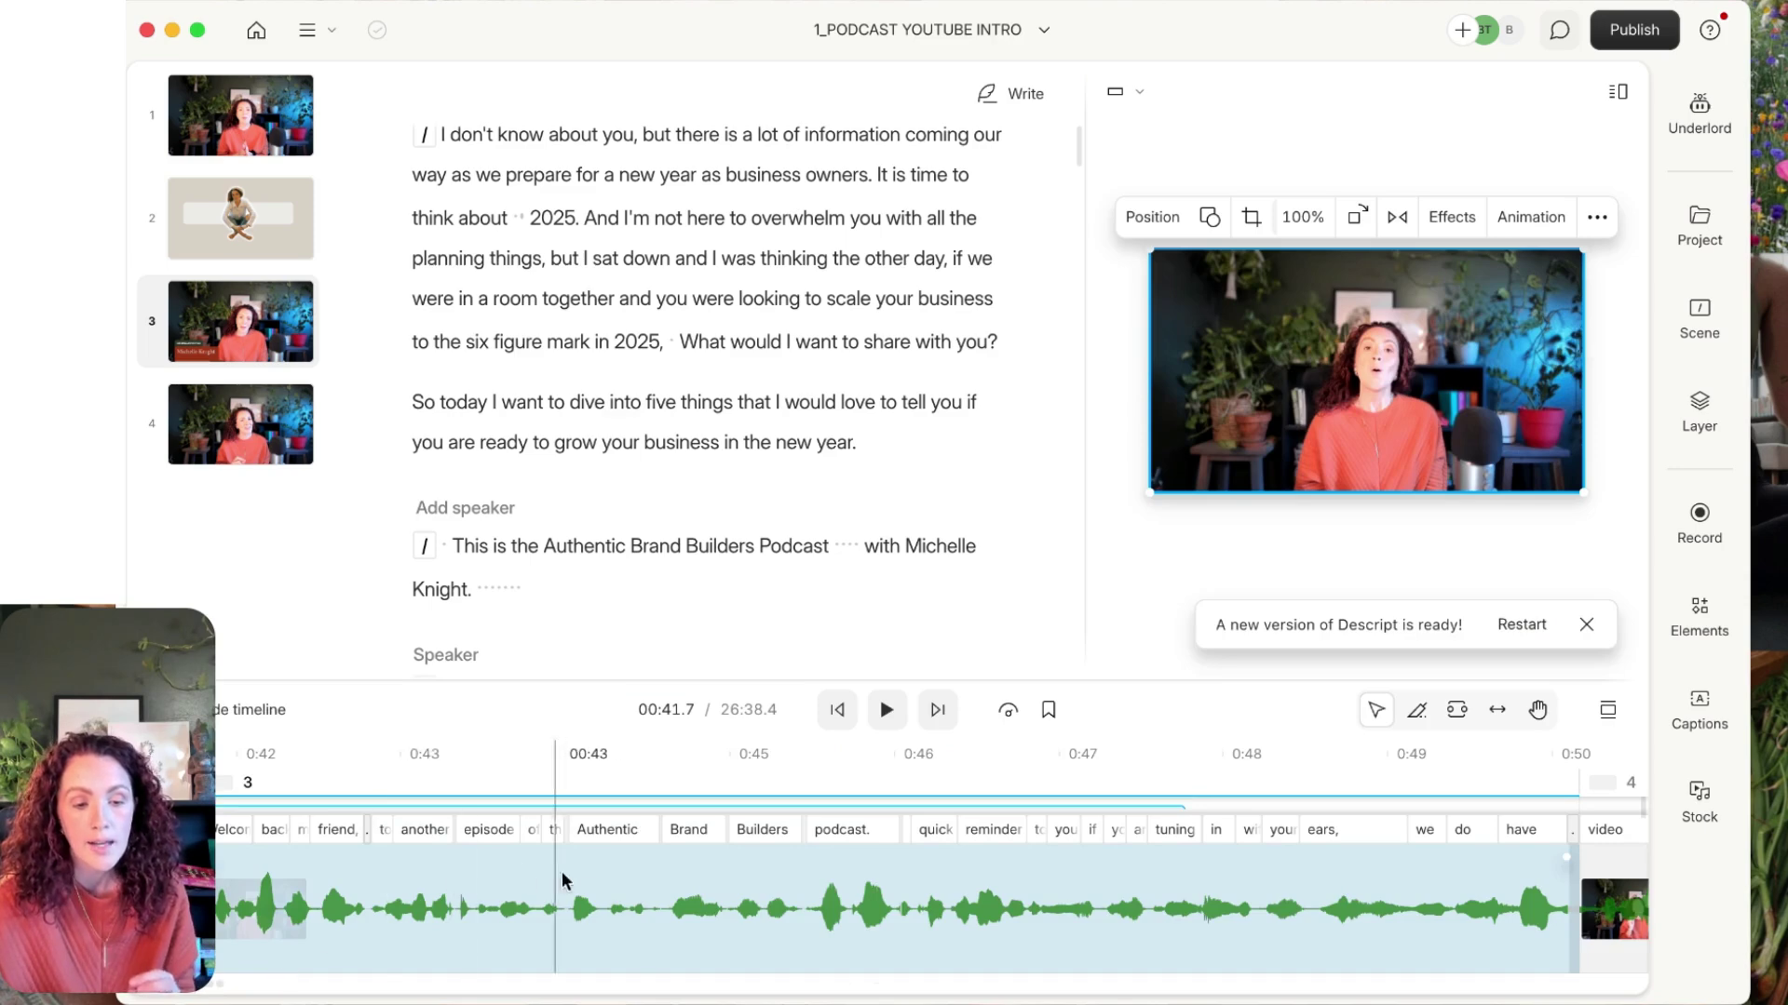
scroll(568, 886, left, 10)
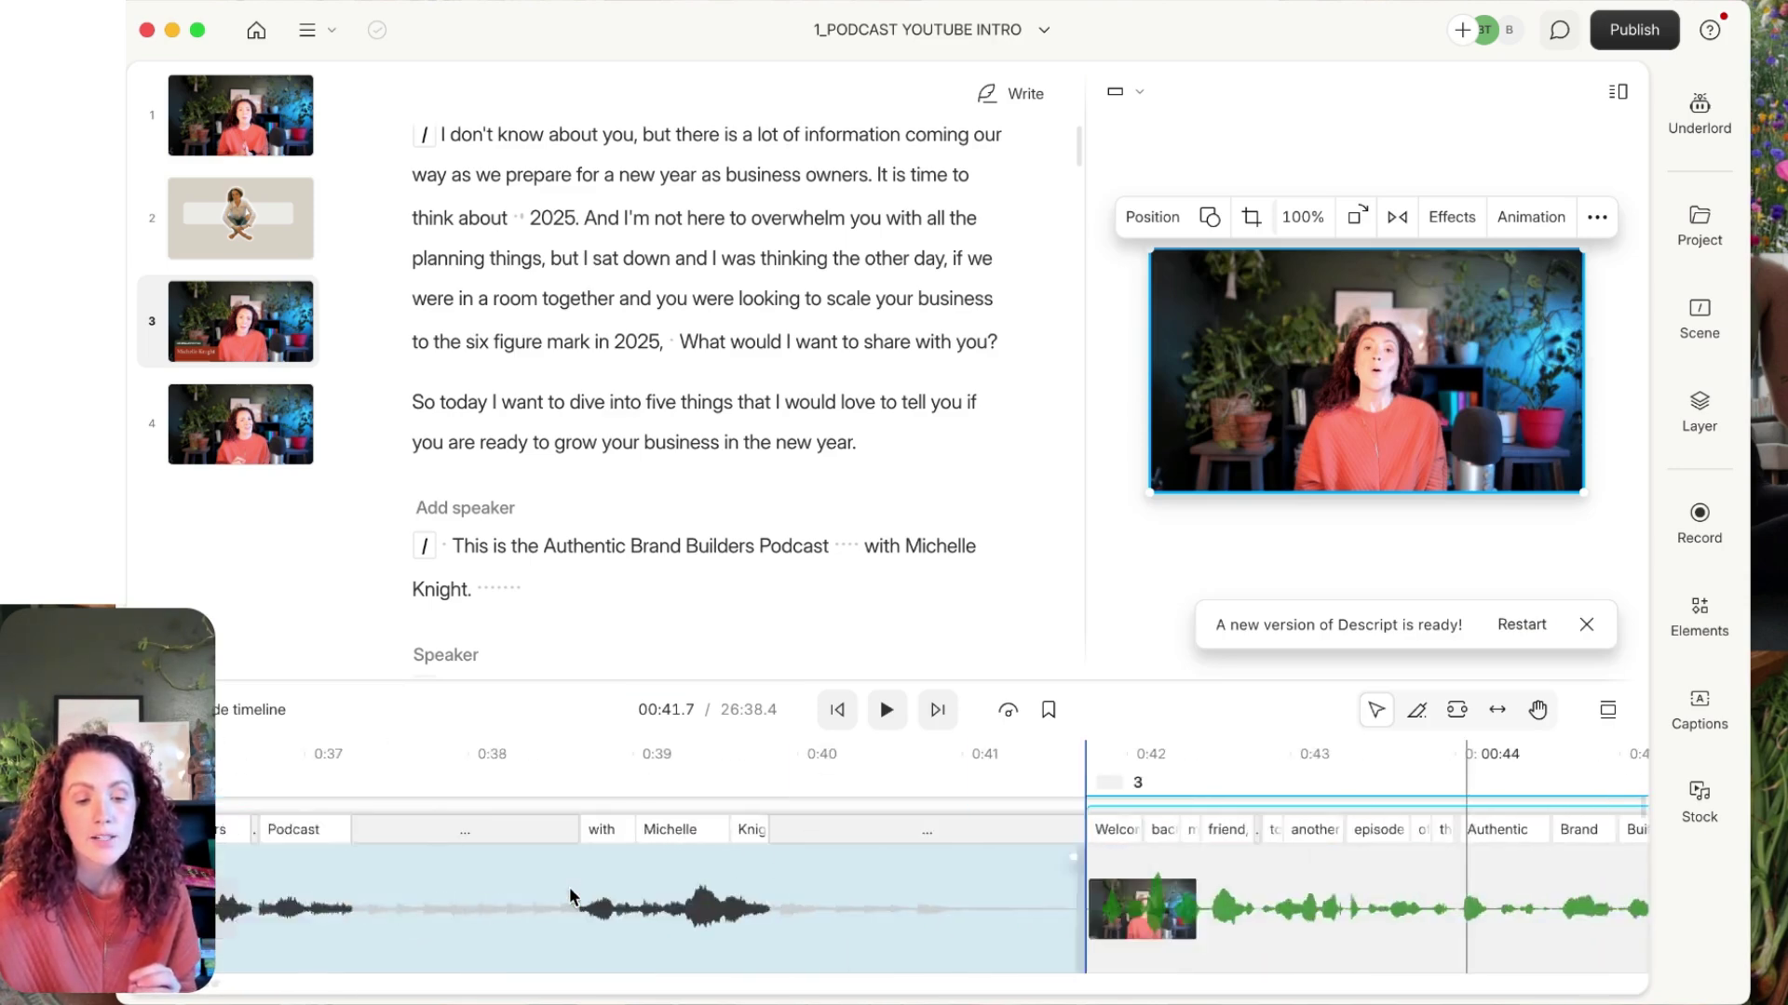
click(677, 877)
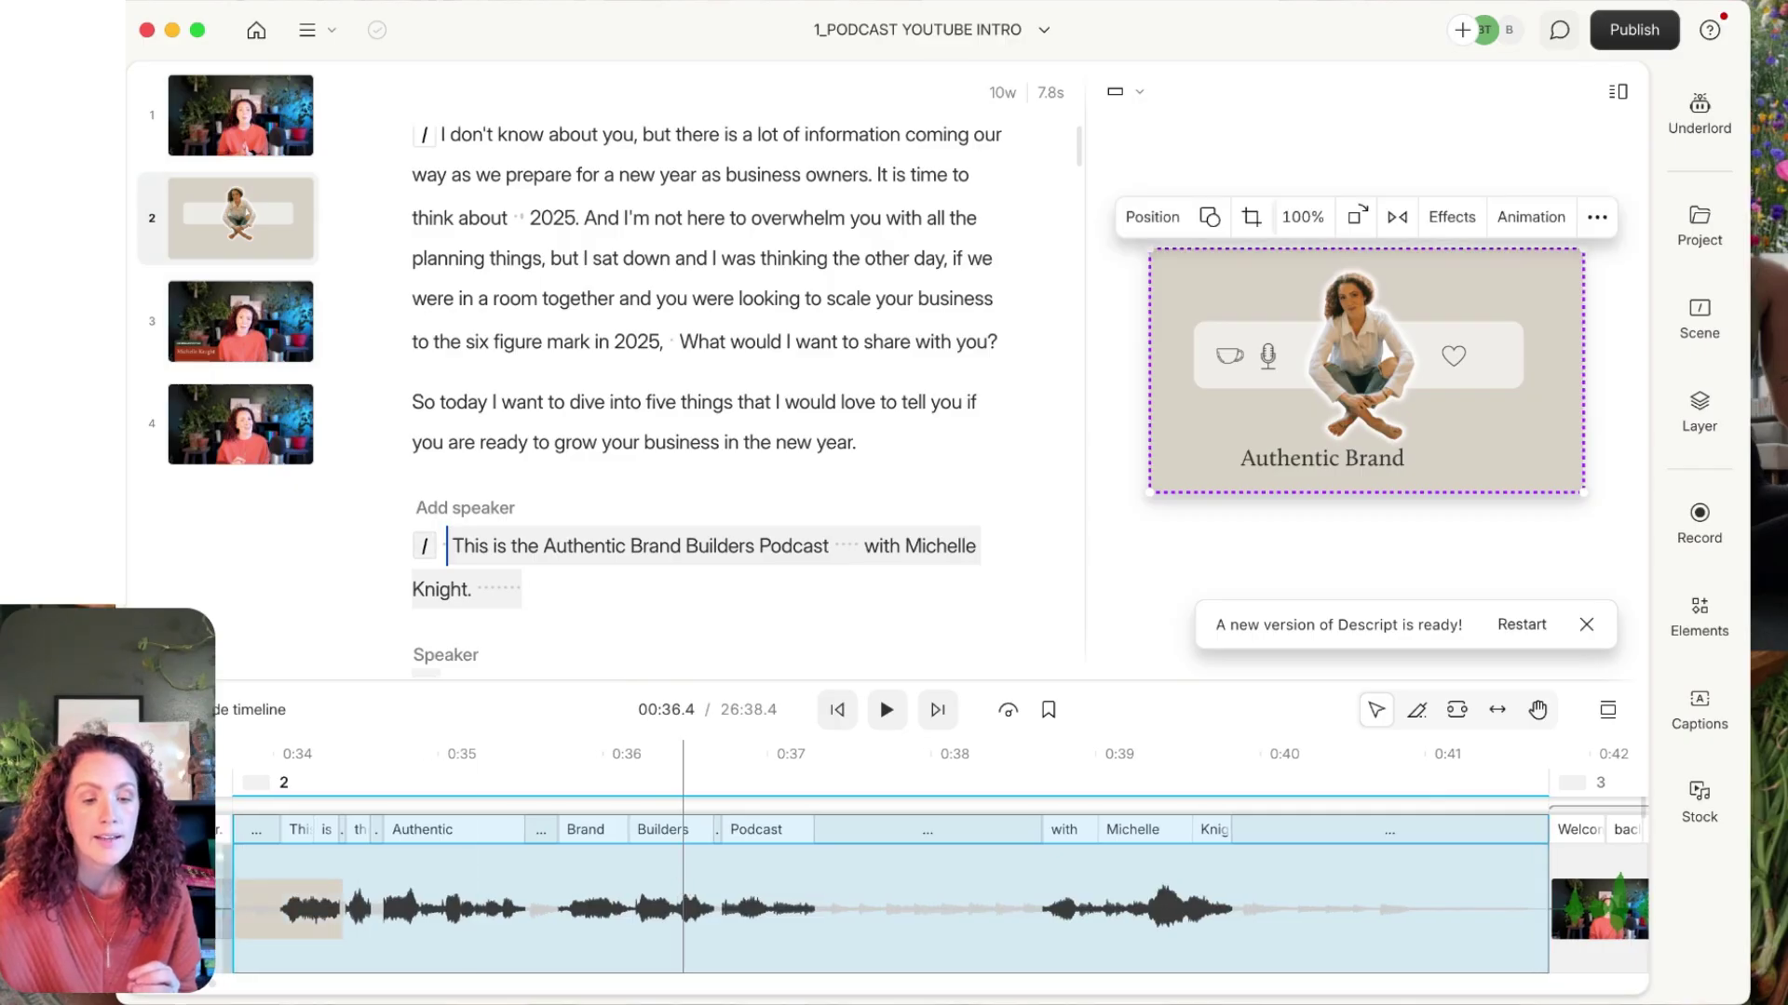
click(186, 884)
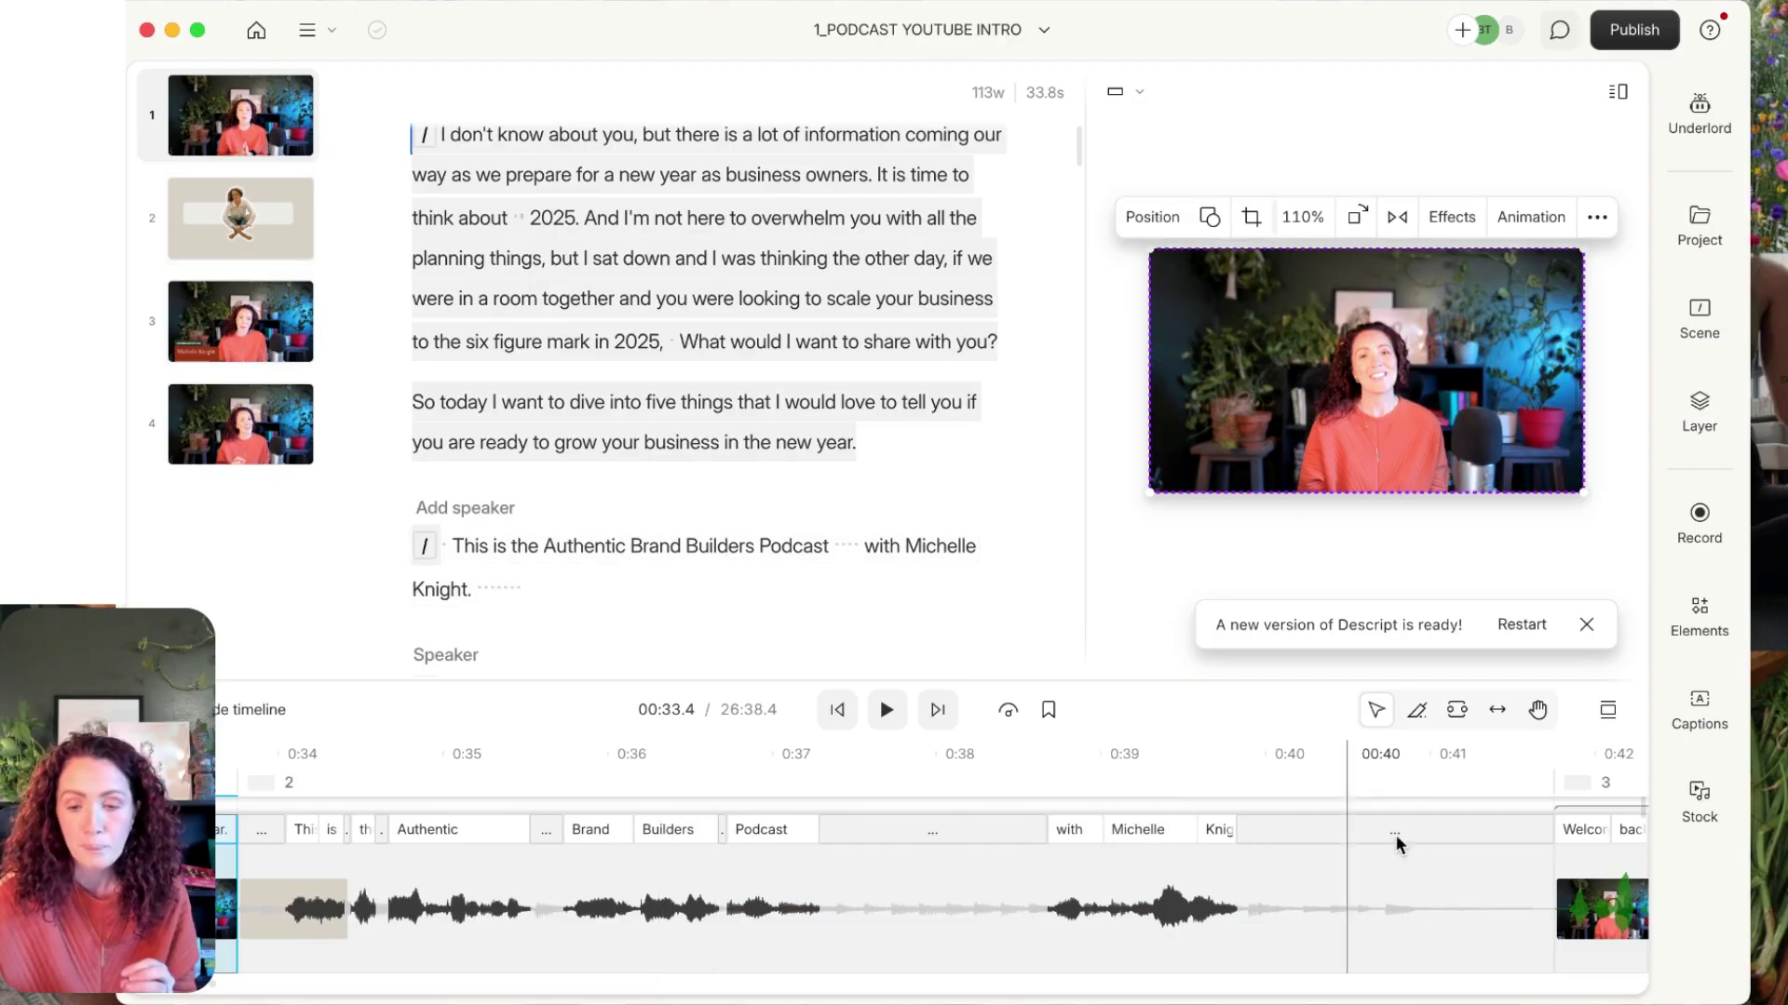
click(1075, 798)
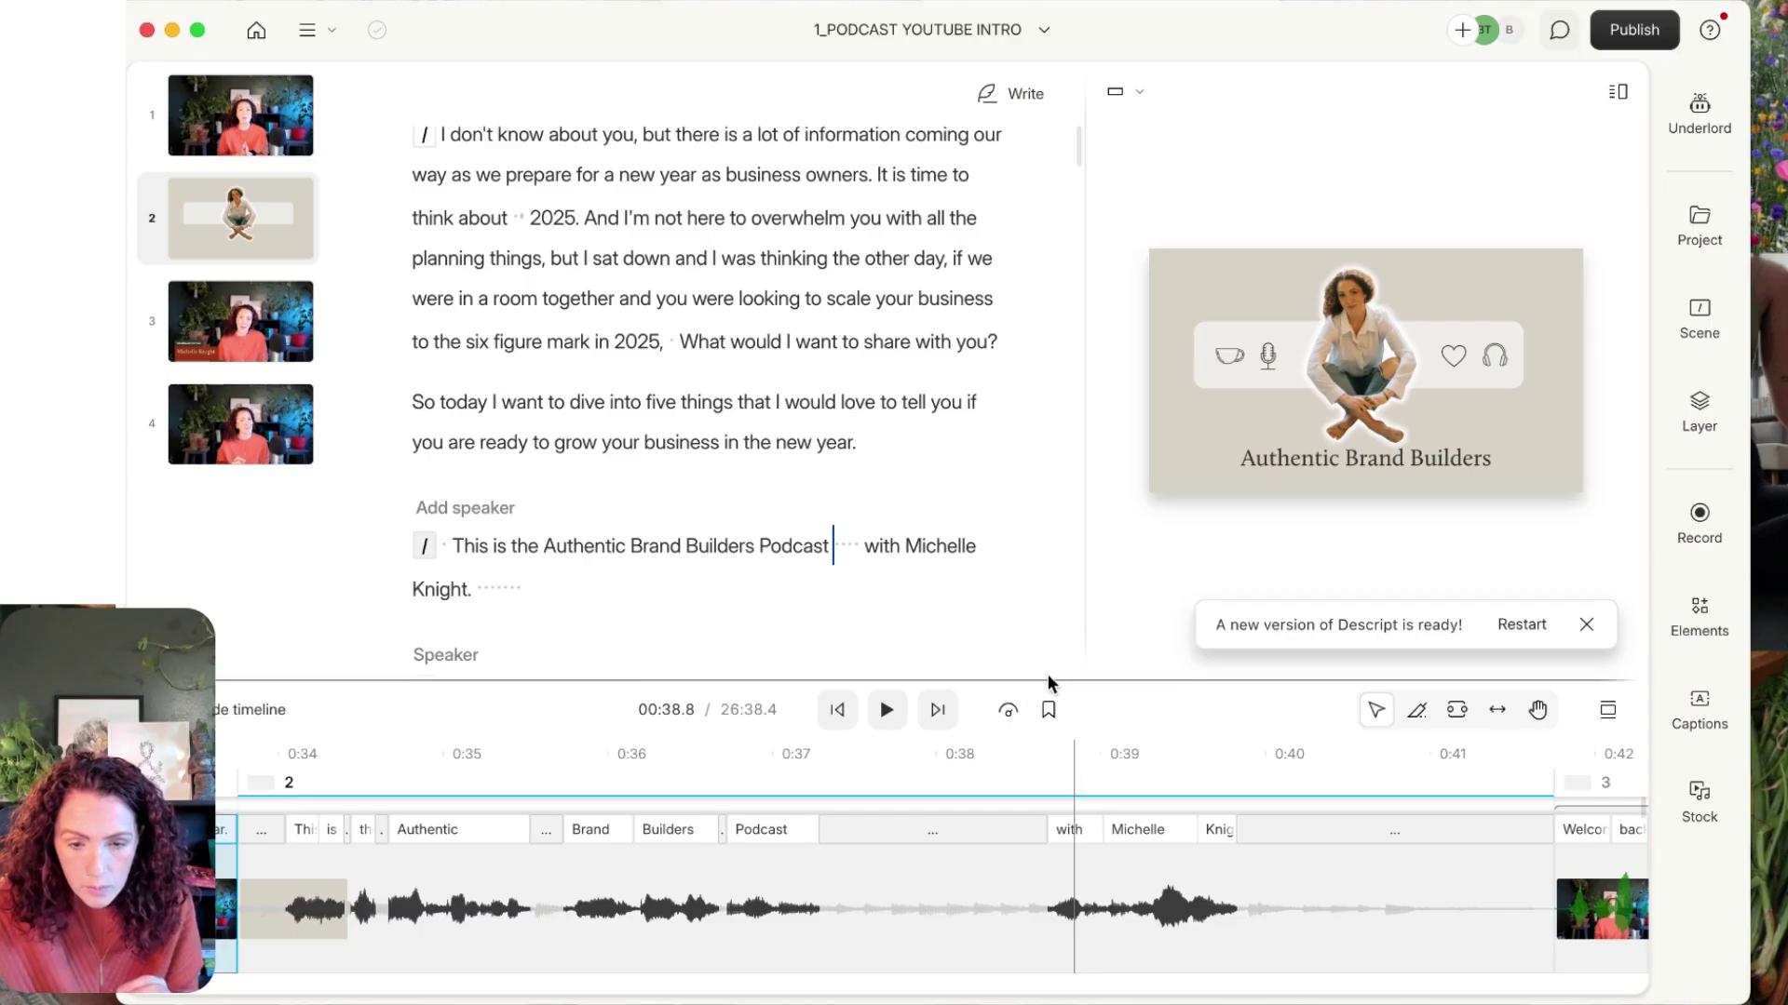
Enlarge the timeline and delete the lower of the two BMP_TITLECARD_YT.gif layers in scene 3.
drag(1048, 679, 1039, 516)
scroll(1030, 696, right, 10)
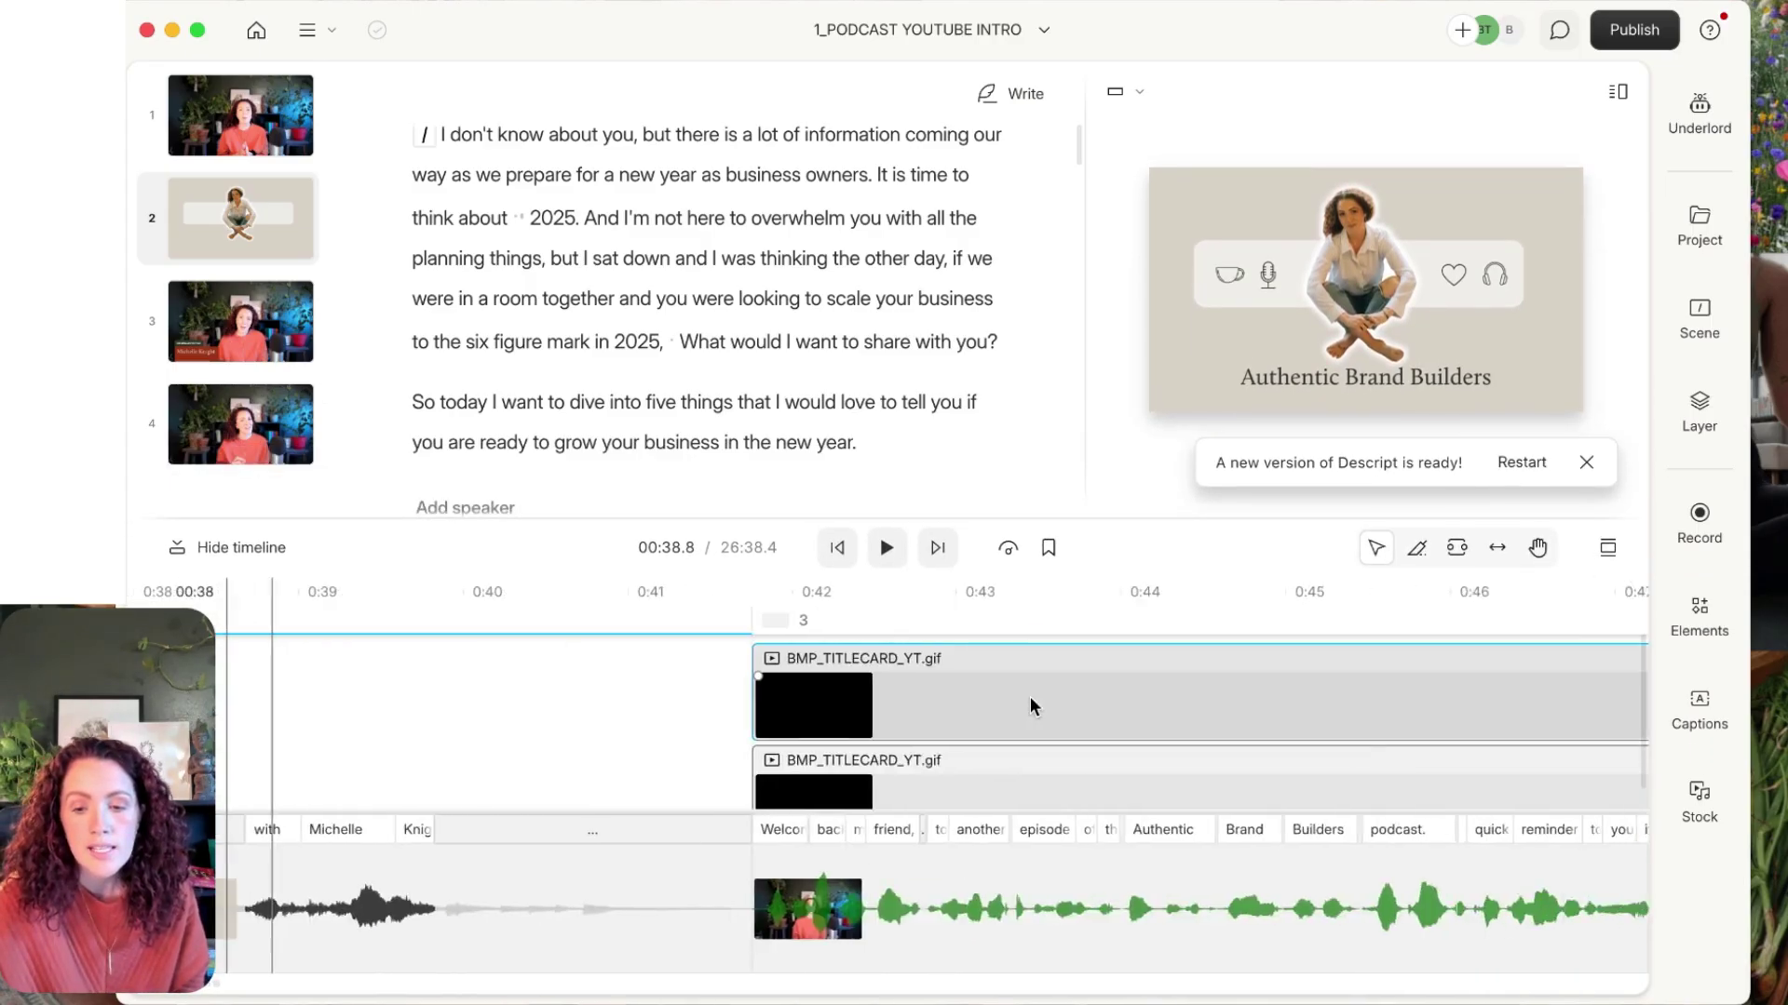
click(780, 774)
key(Delete)
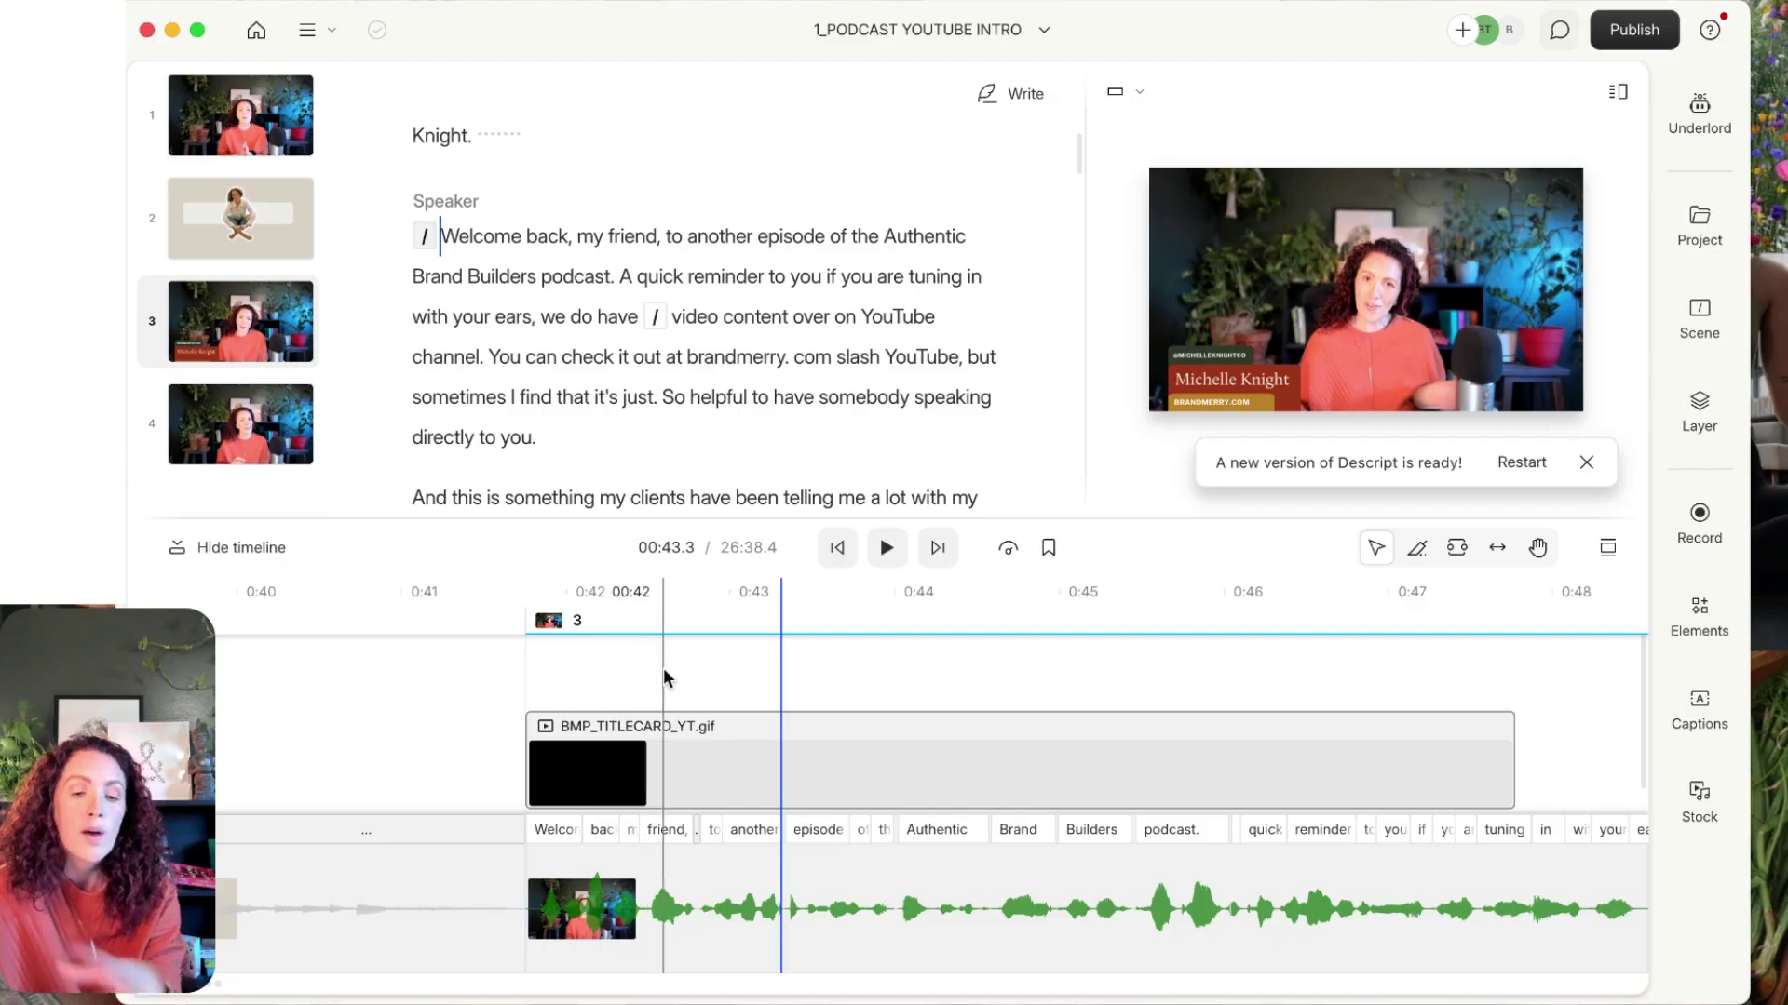
Place the playhead at the start of scene 3 and view the options for adding a scene or layer there.
click(526, 663)
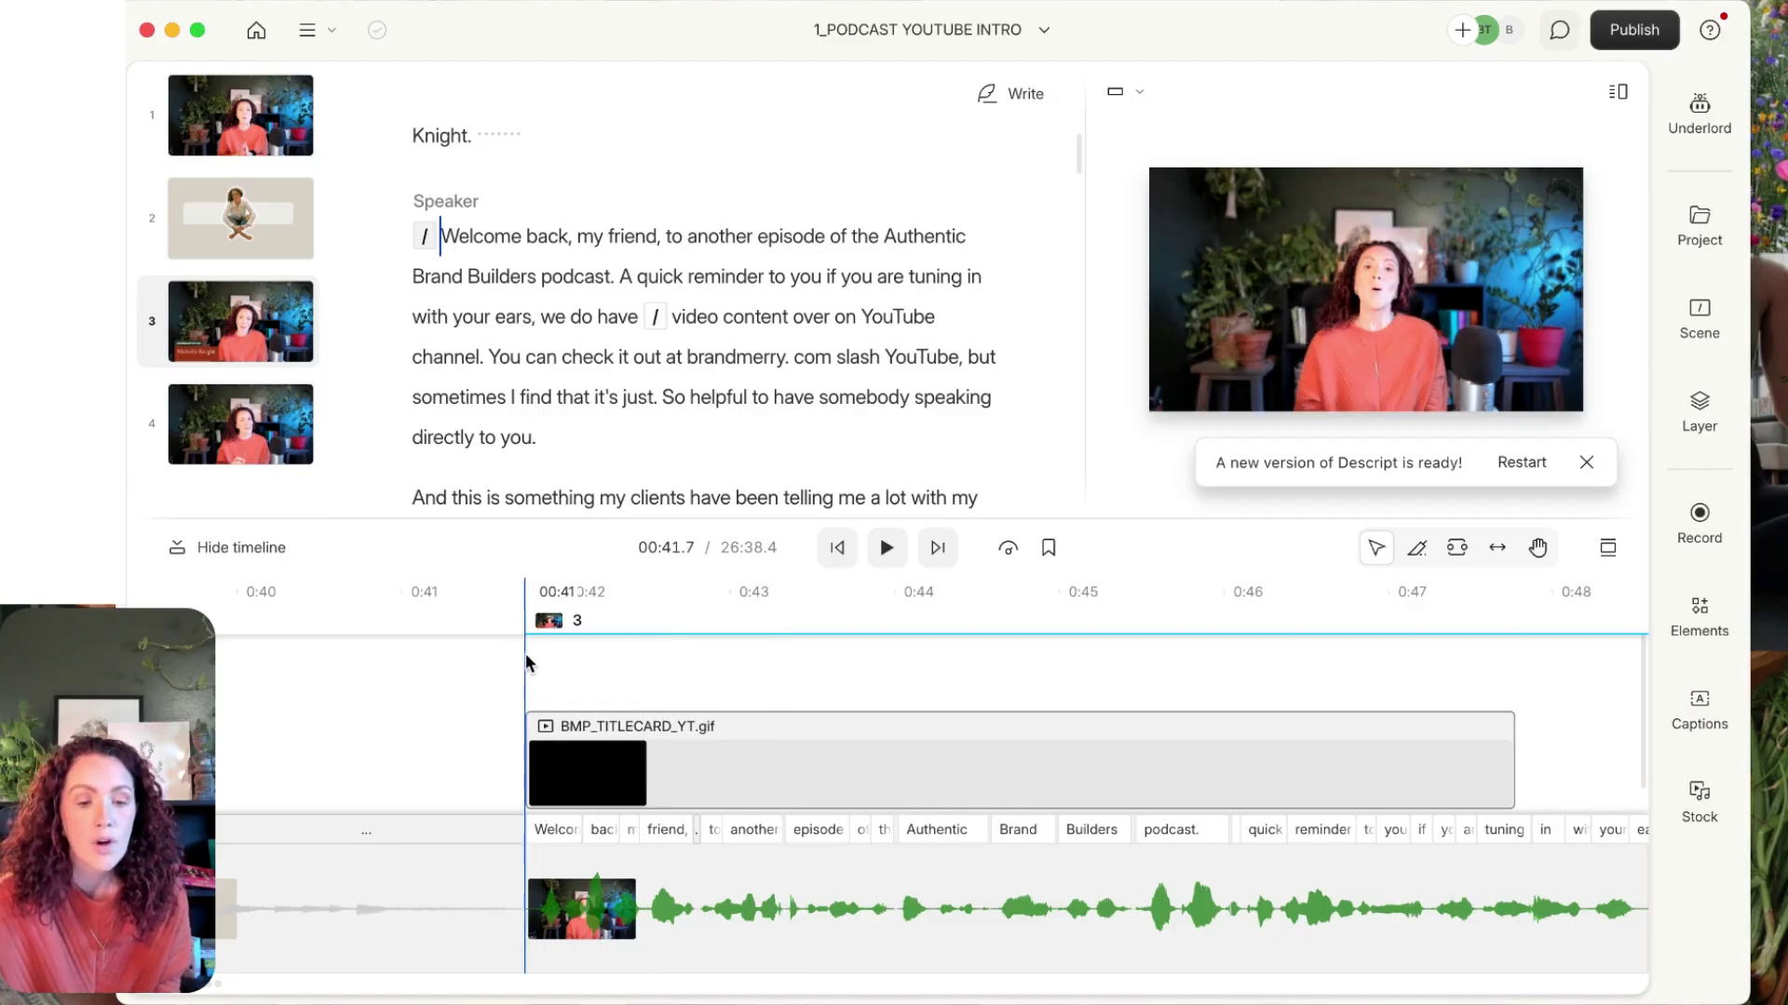
right_click(526, 661)
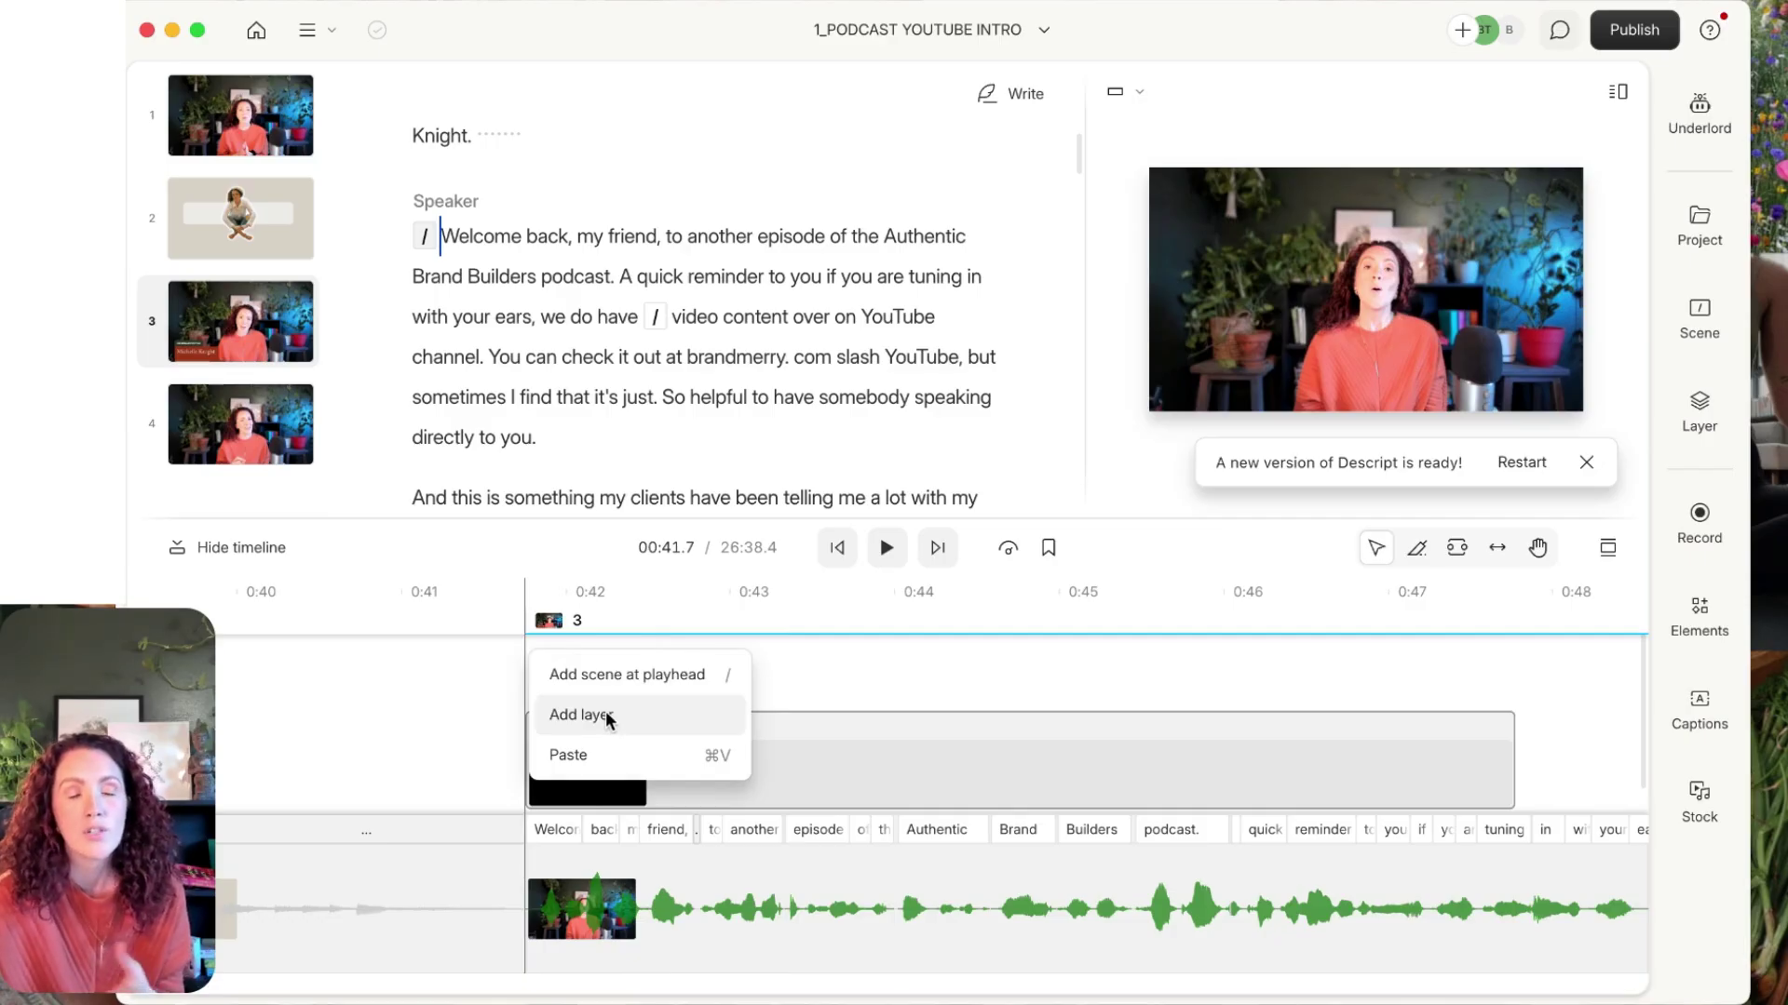
key(Escape)
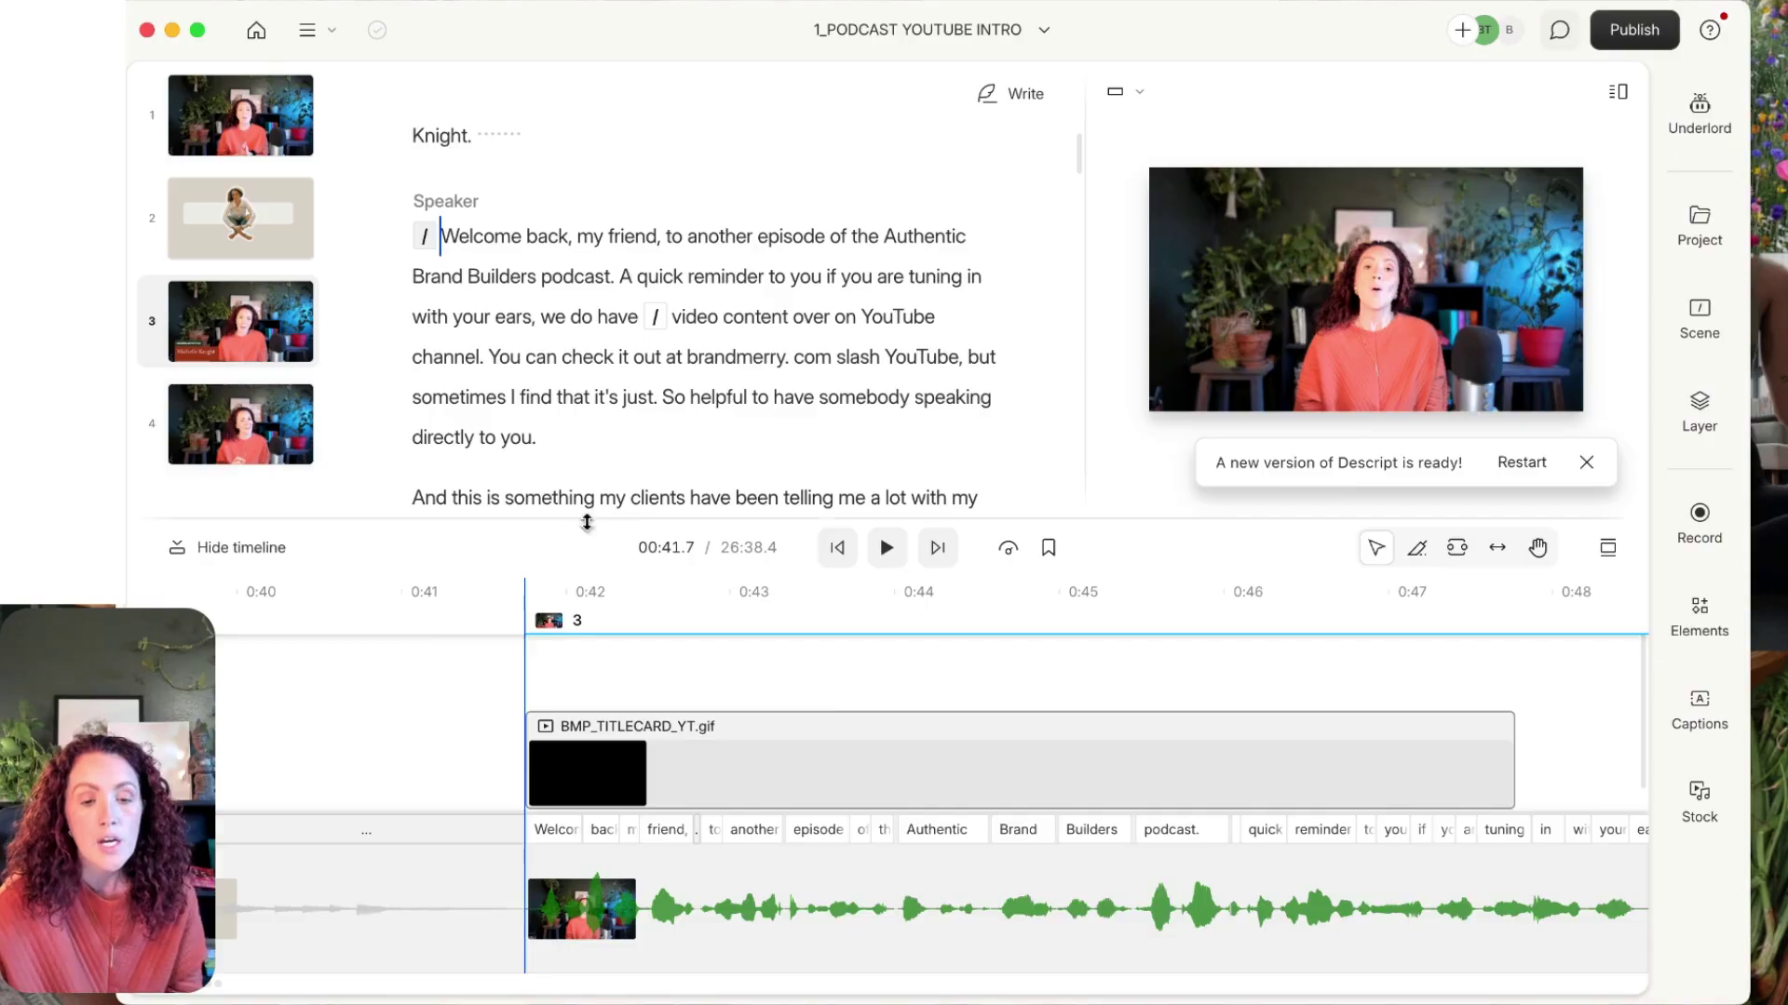
Hide the timeline and return to the podcast intro passage in the script.
key(super+shift+t)
scroll(698, 437, down, 3)
scroll(688, 429, up, 10)
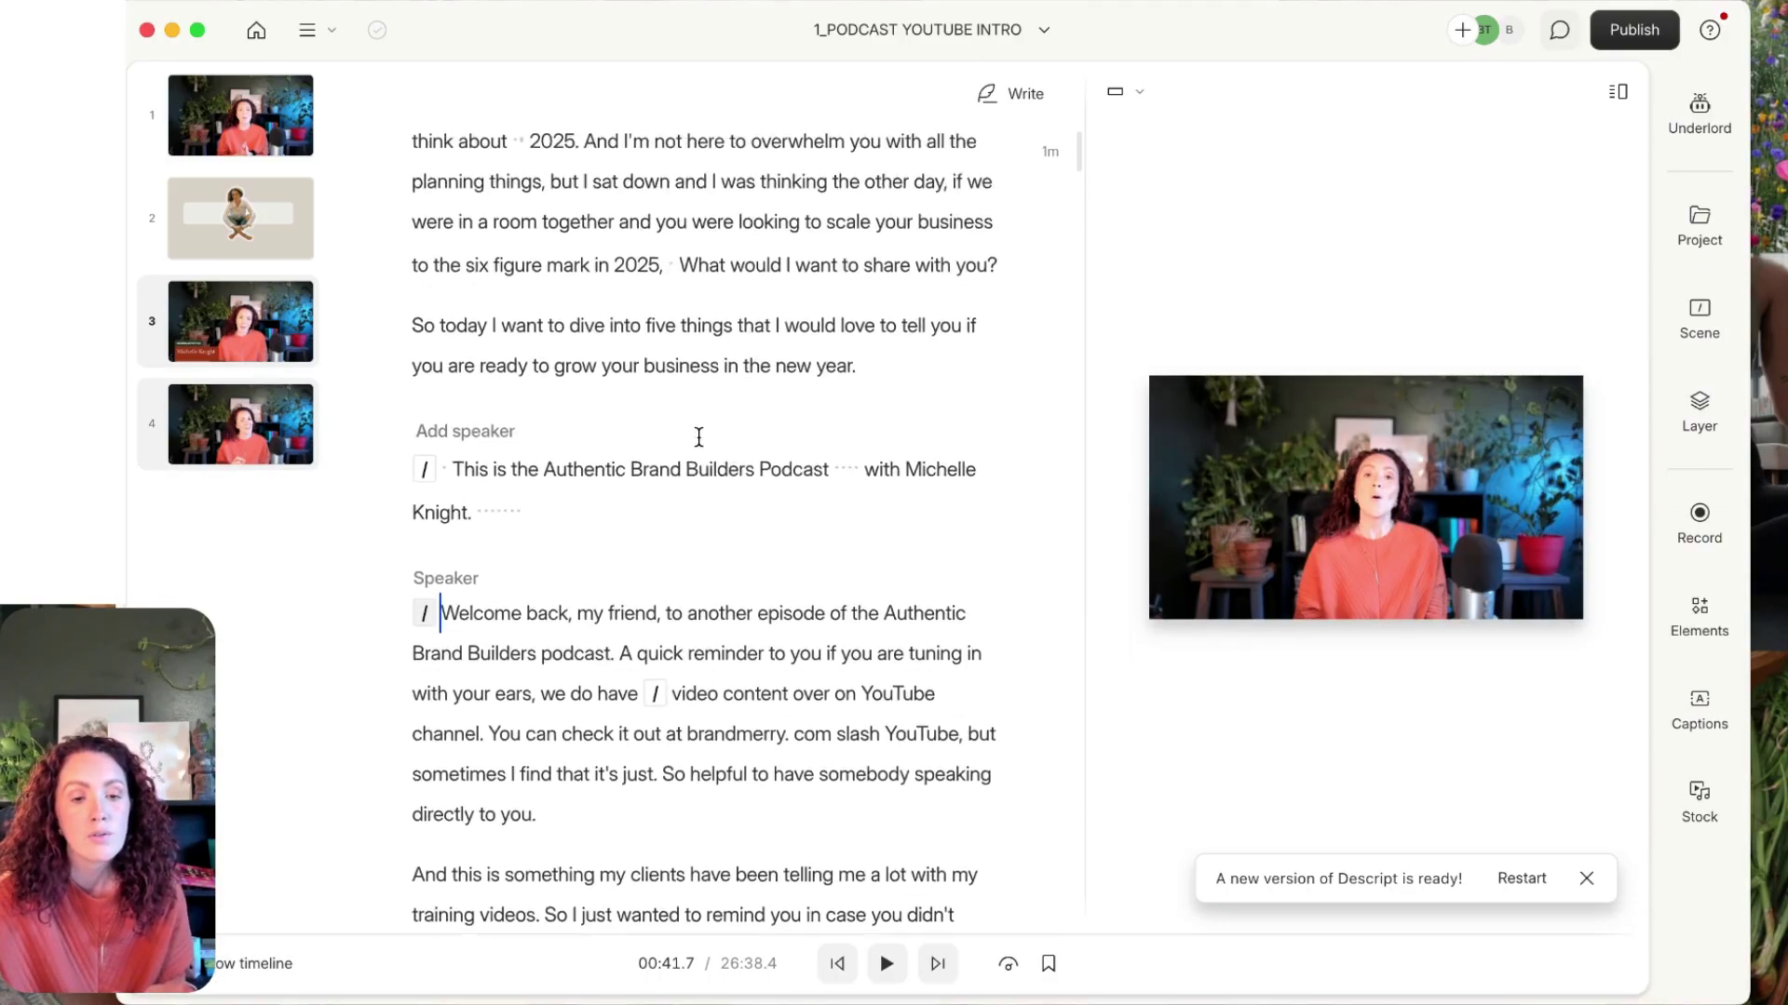
Preview the transition into the podcast intro clip, and the title card from the "Welcome back" passage.
click(650, 399)
key(space)
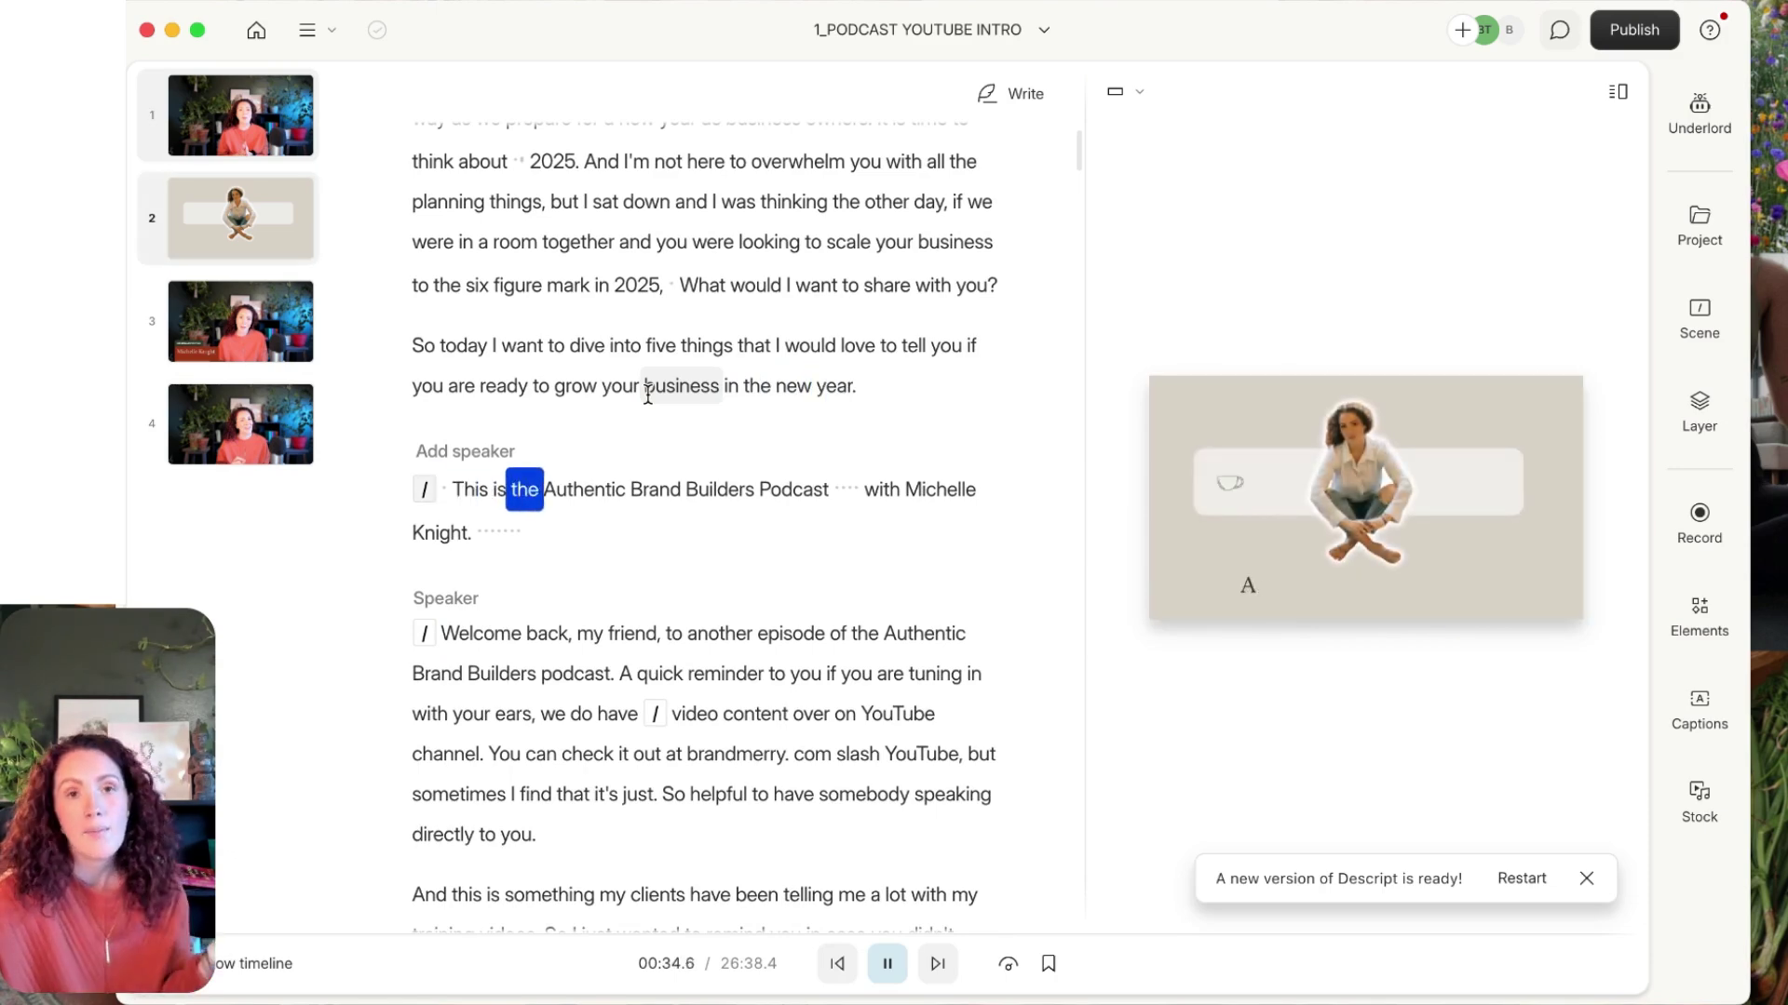
key(space)
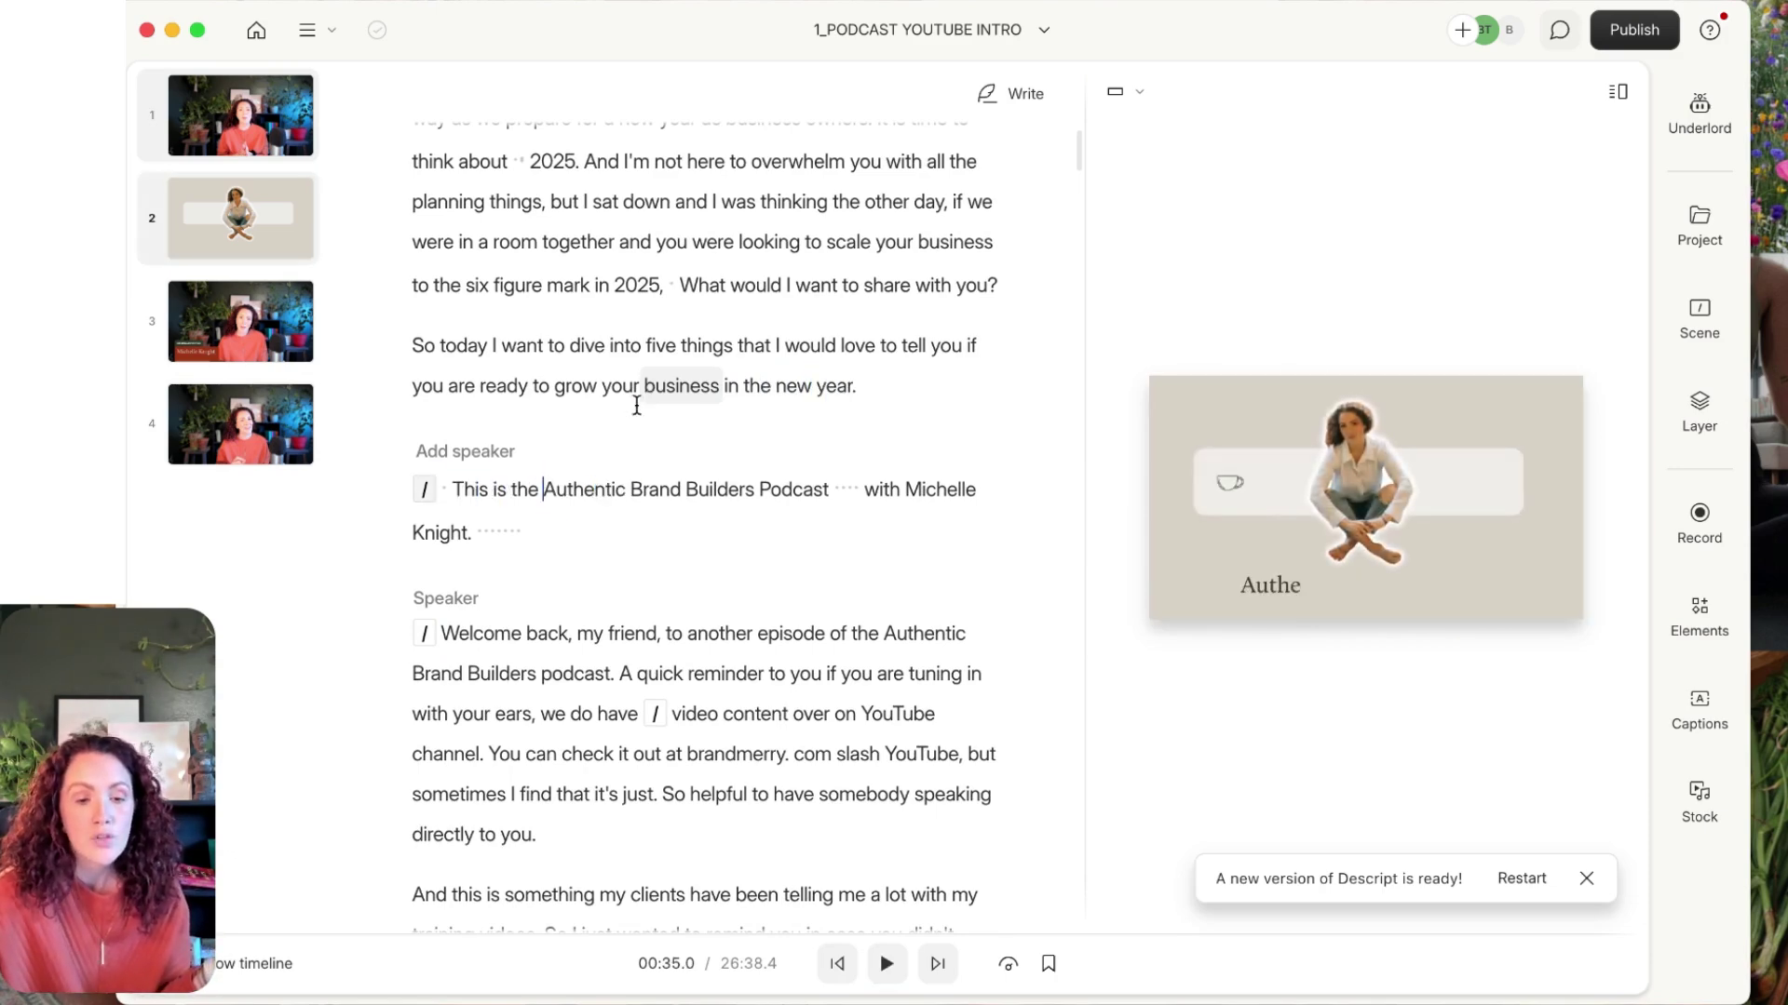
click(446, 635)
key(space)
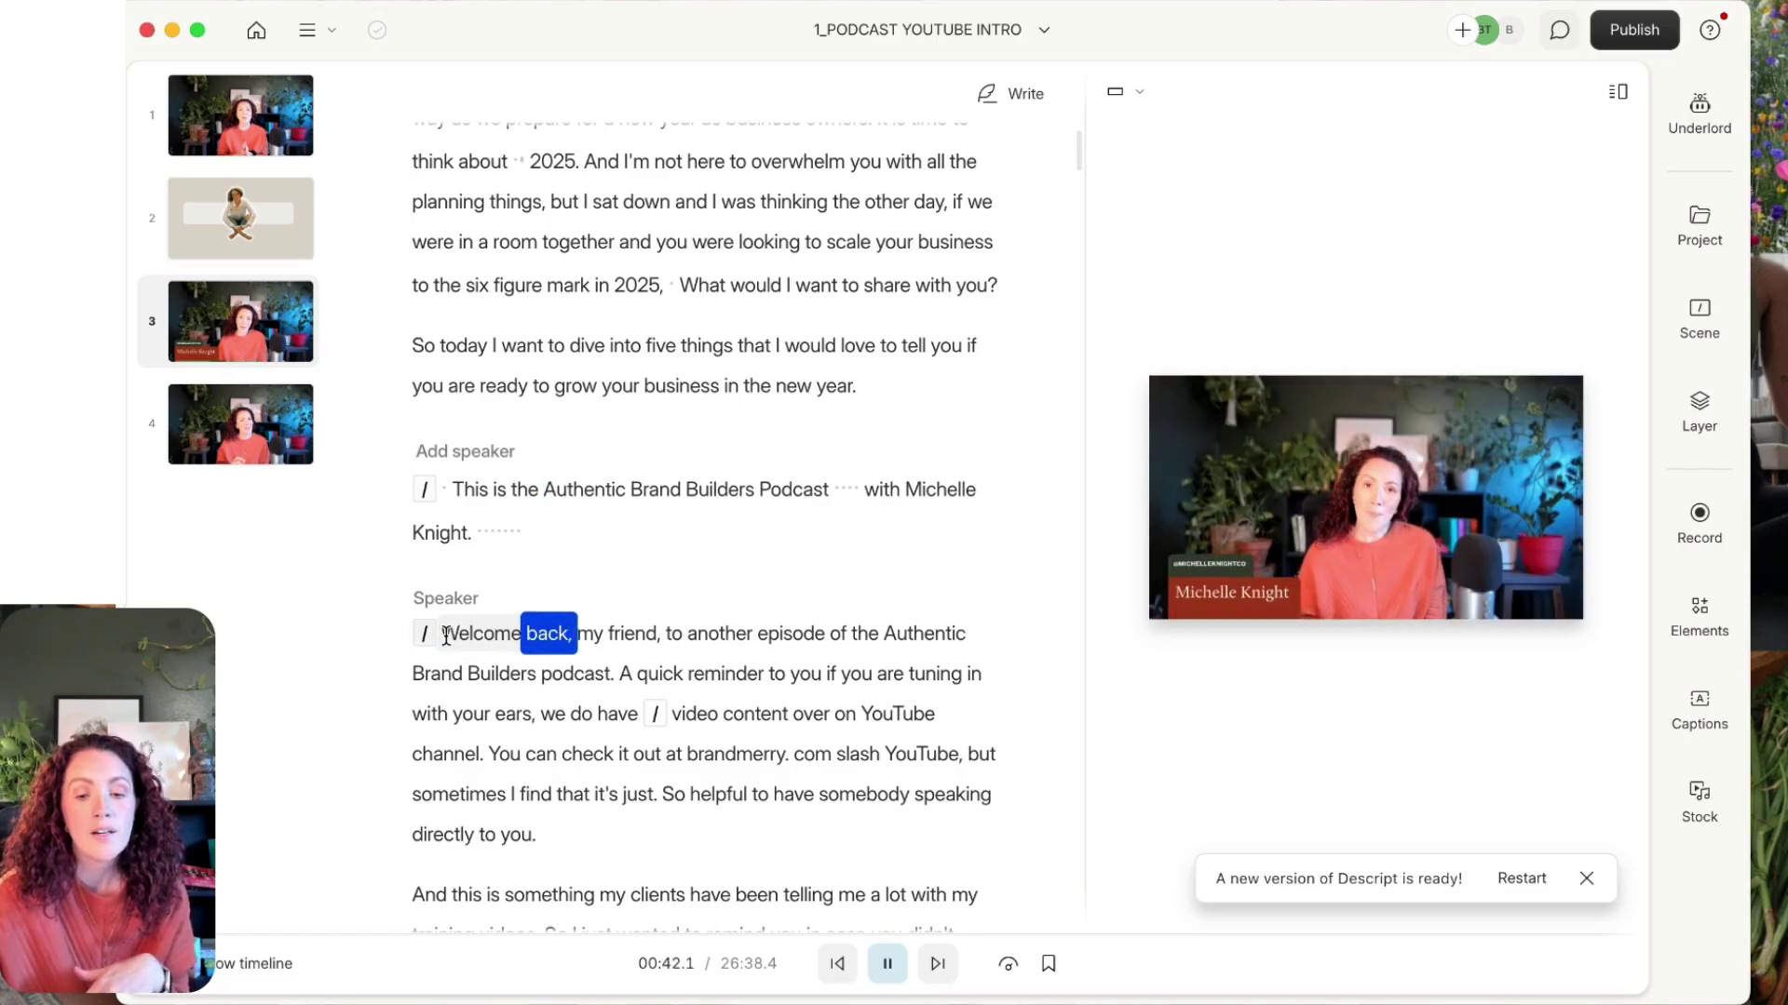
key(space)
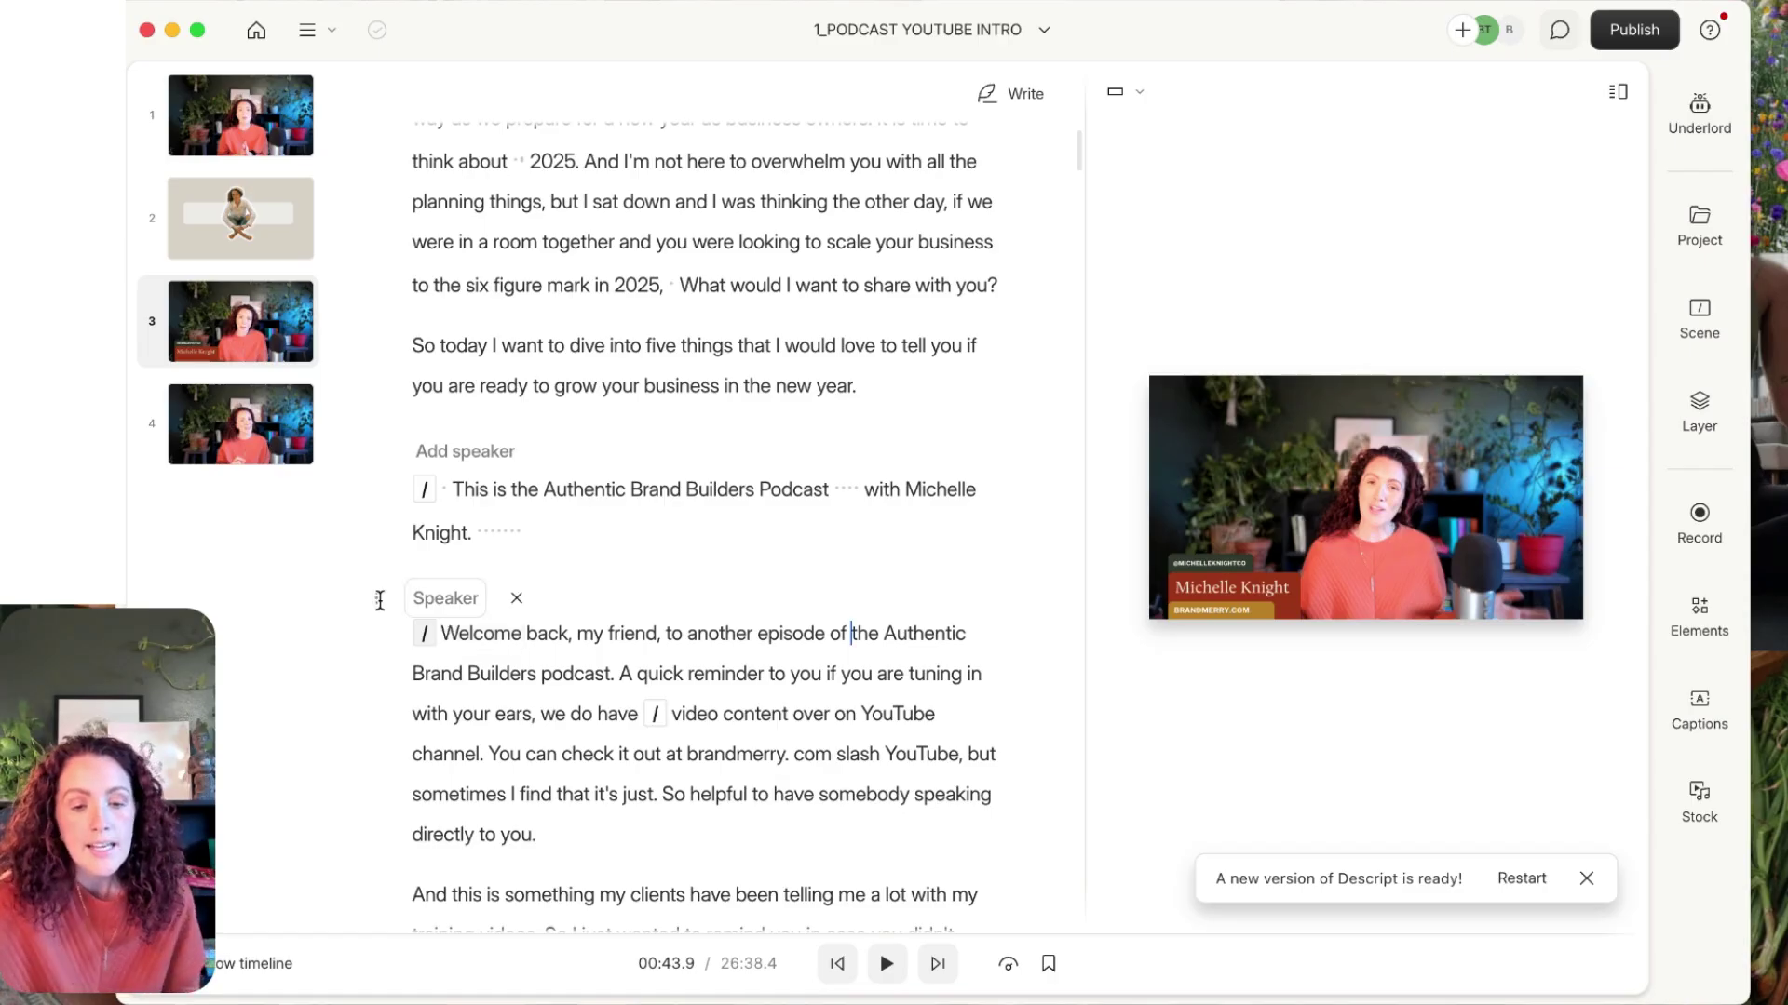
Add a text layer over the script phrase "brandmerry. com slash YouTube".
scroll(677, 588, down, 3)
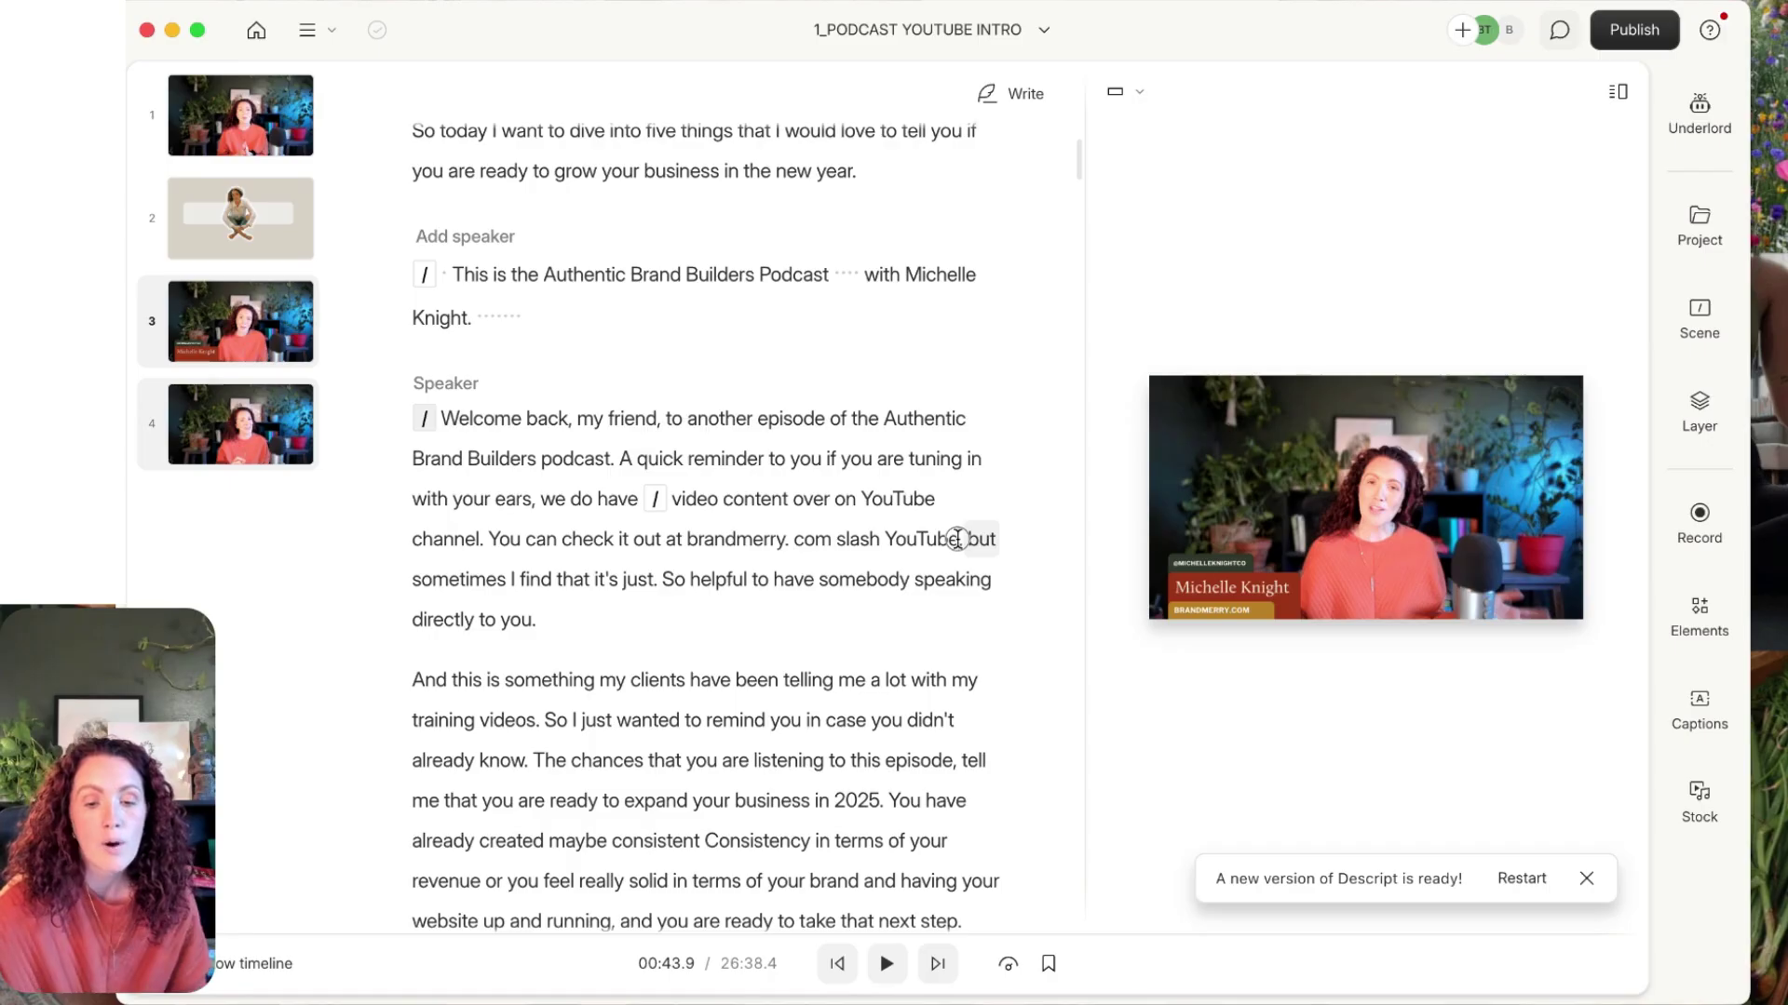
drag(957, 539, 685, 538)
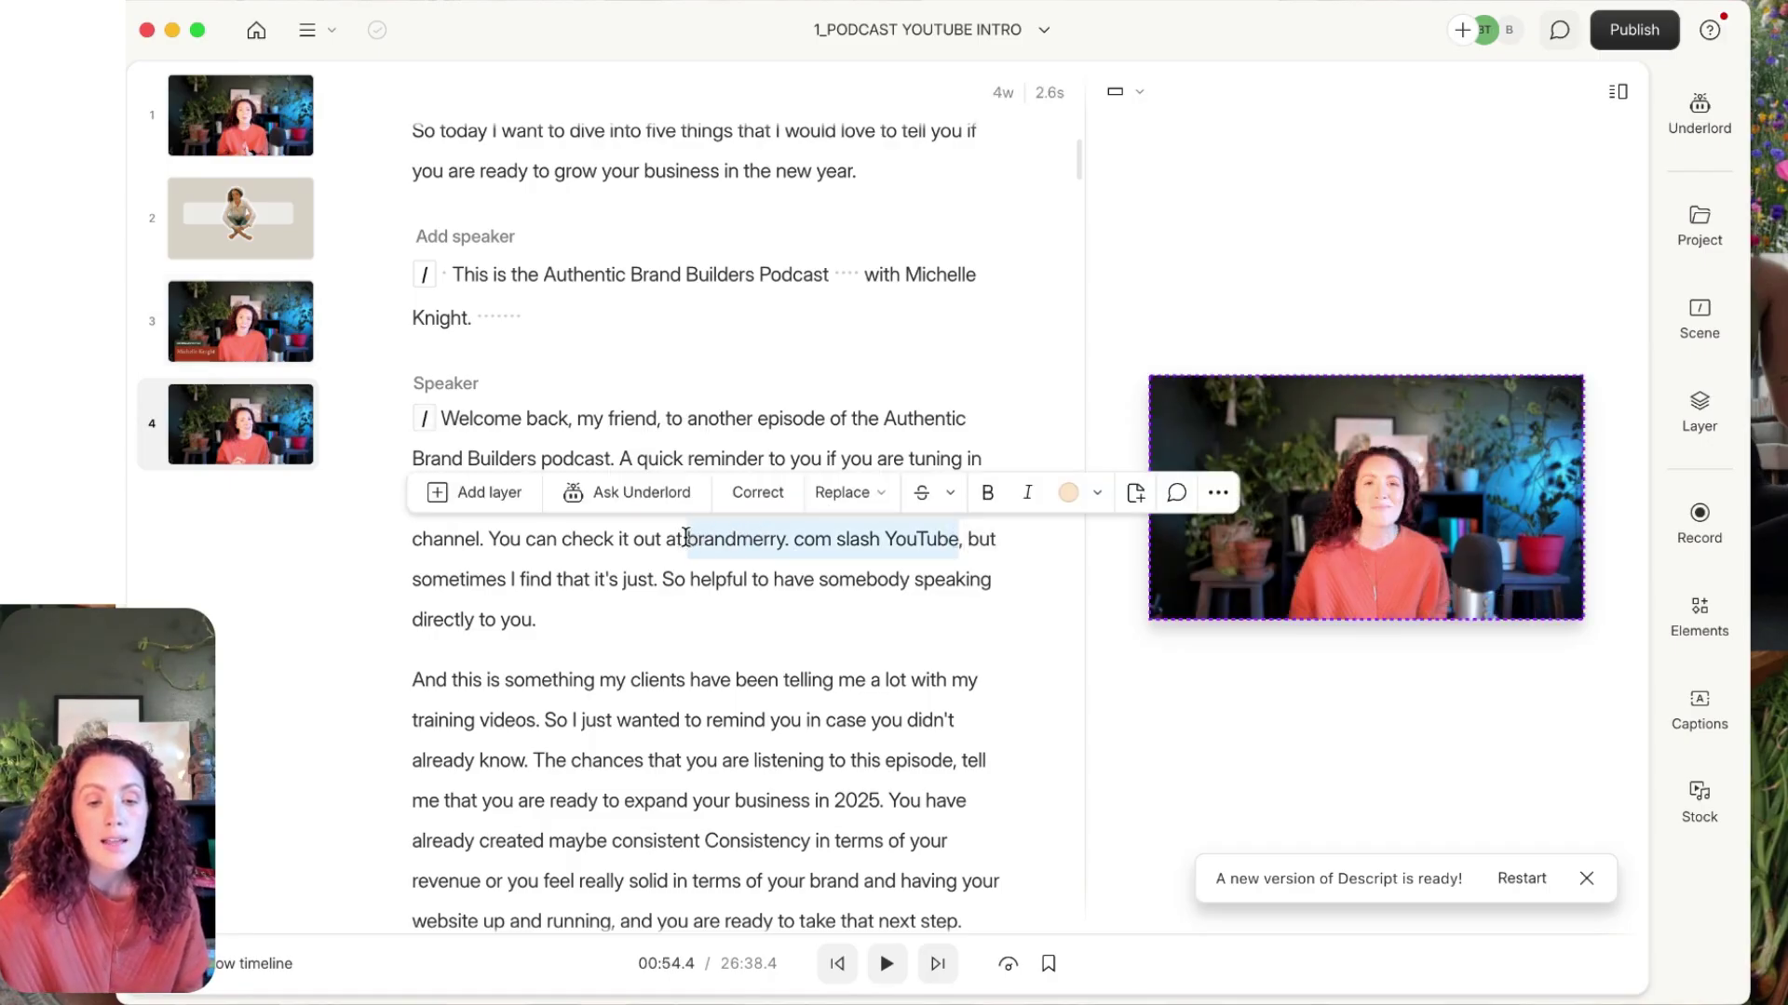
click(487, 492)
click(446, 551)
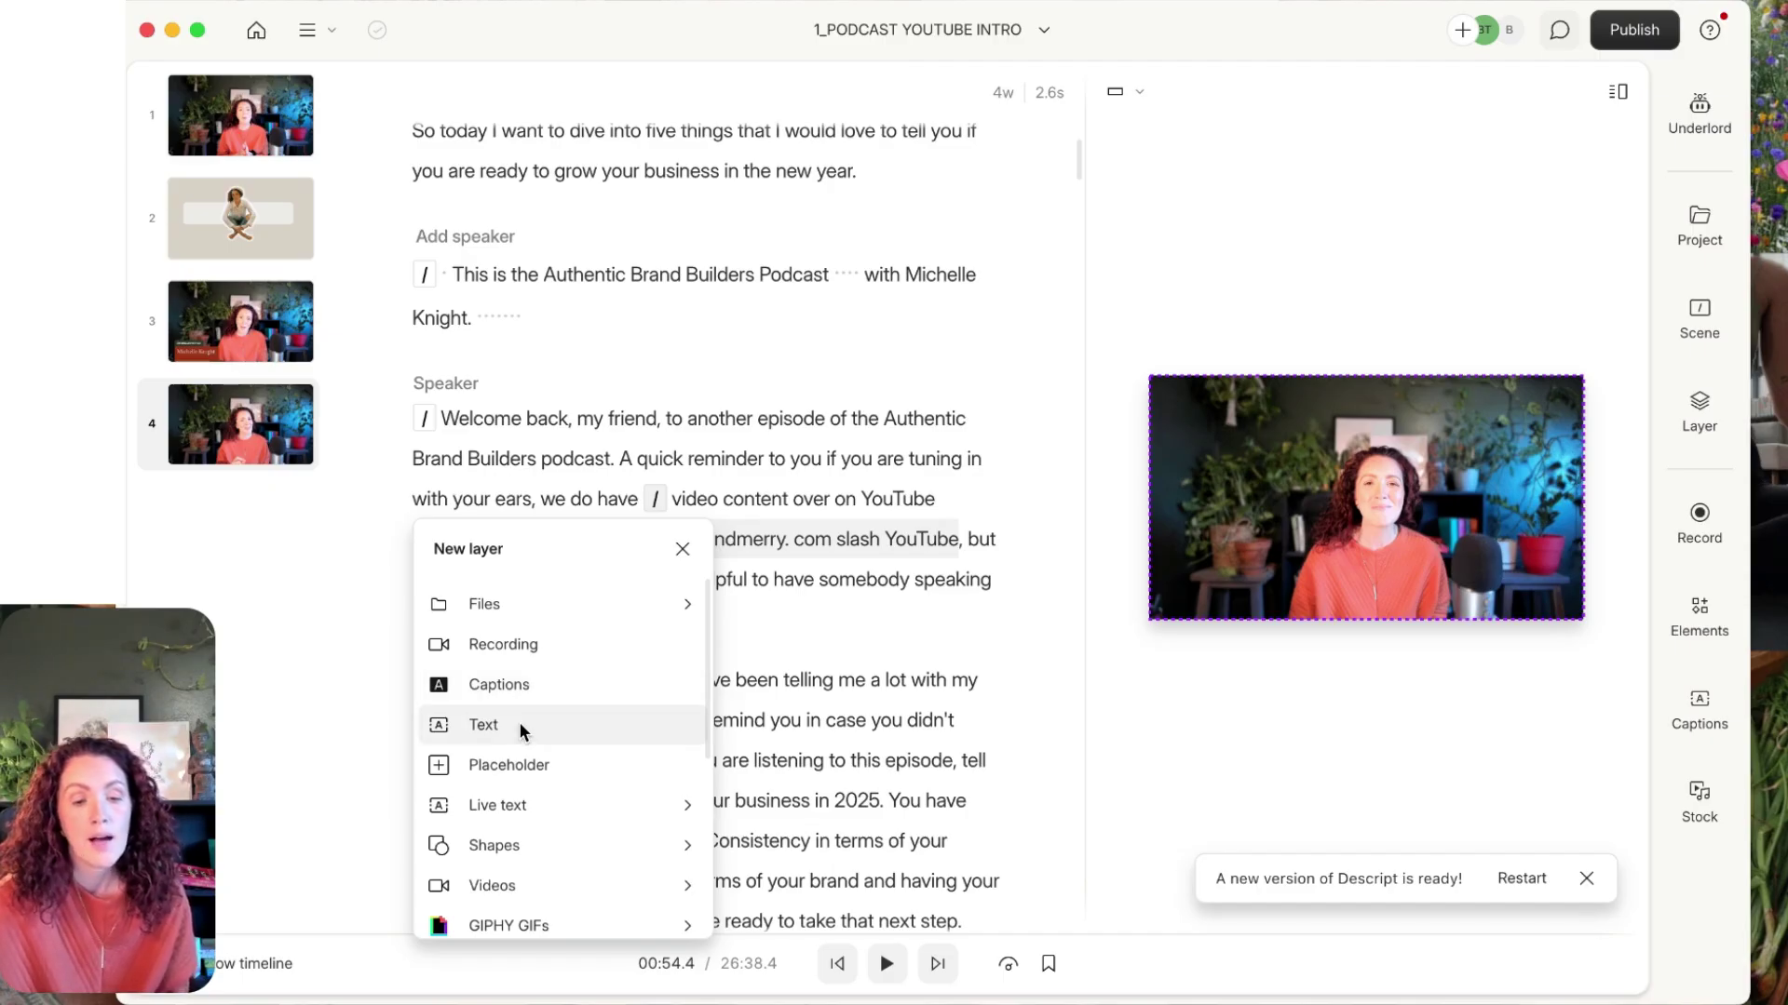
scroll(518, 722, down, 5)
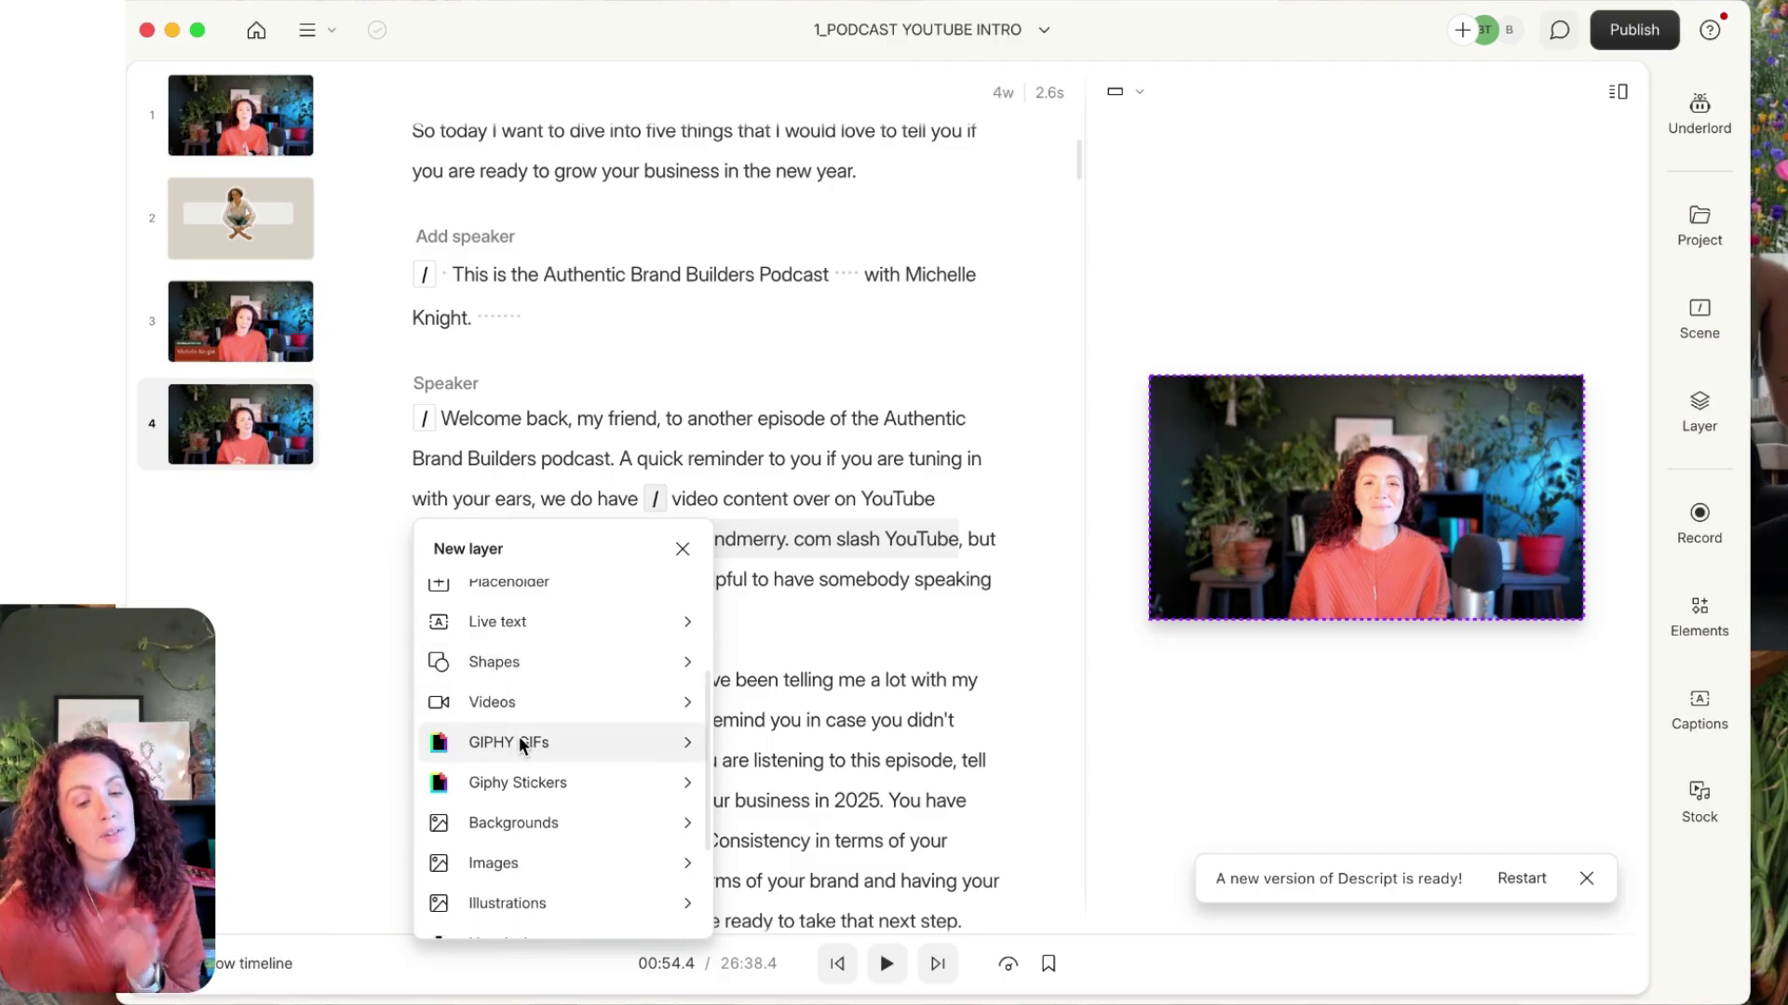
scroll(519, 742, down, 2)
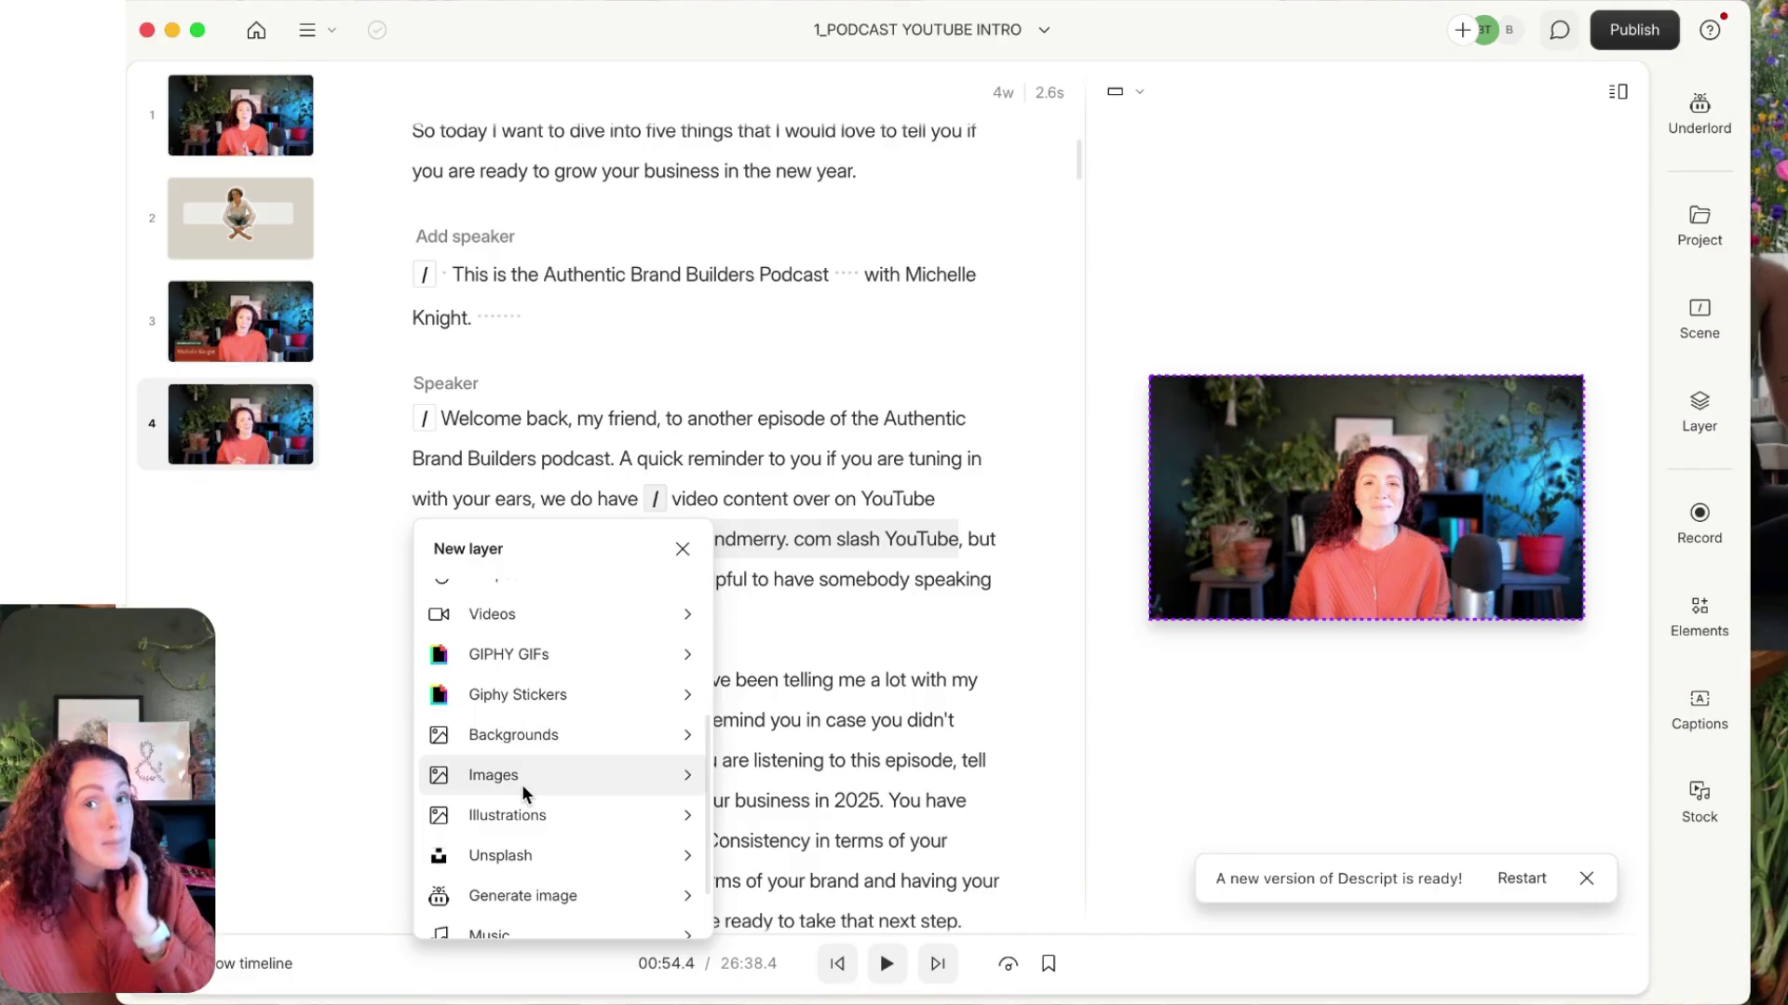
scroll(521, 829, down, 2)
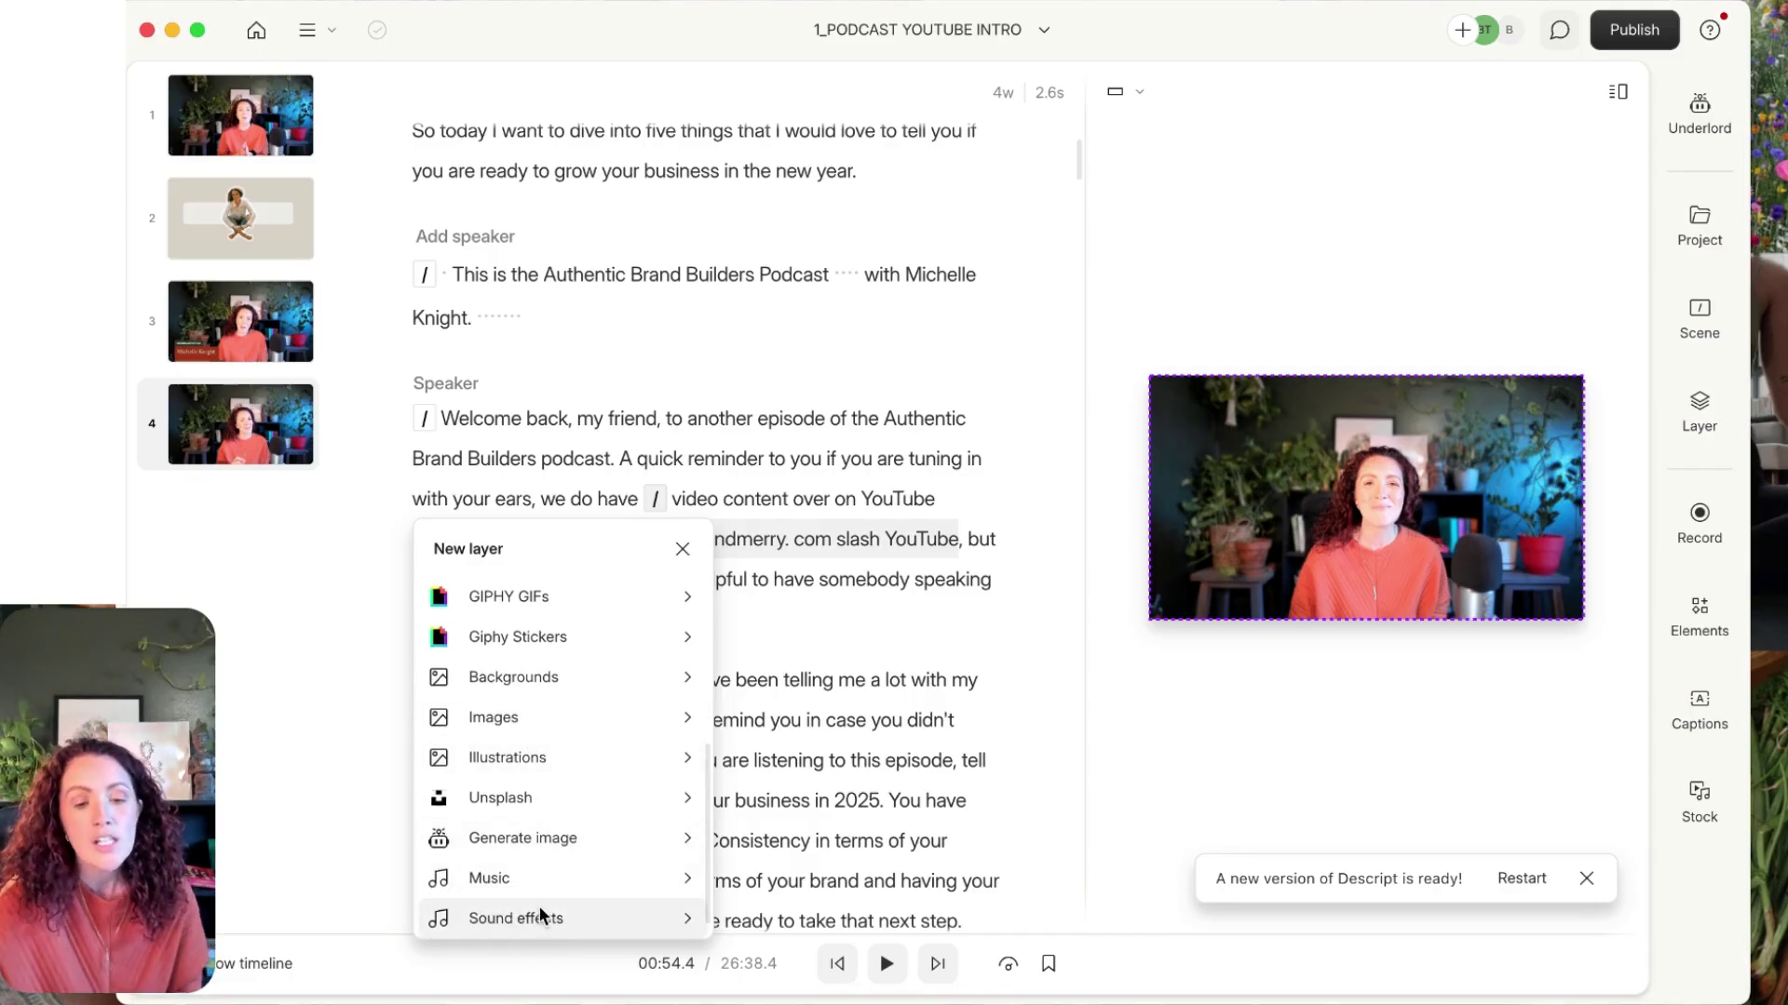
scroll(556, 853, up, 7)
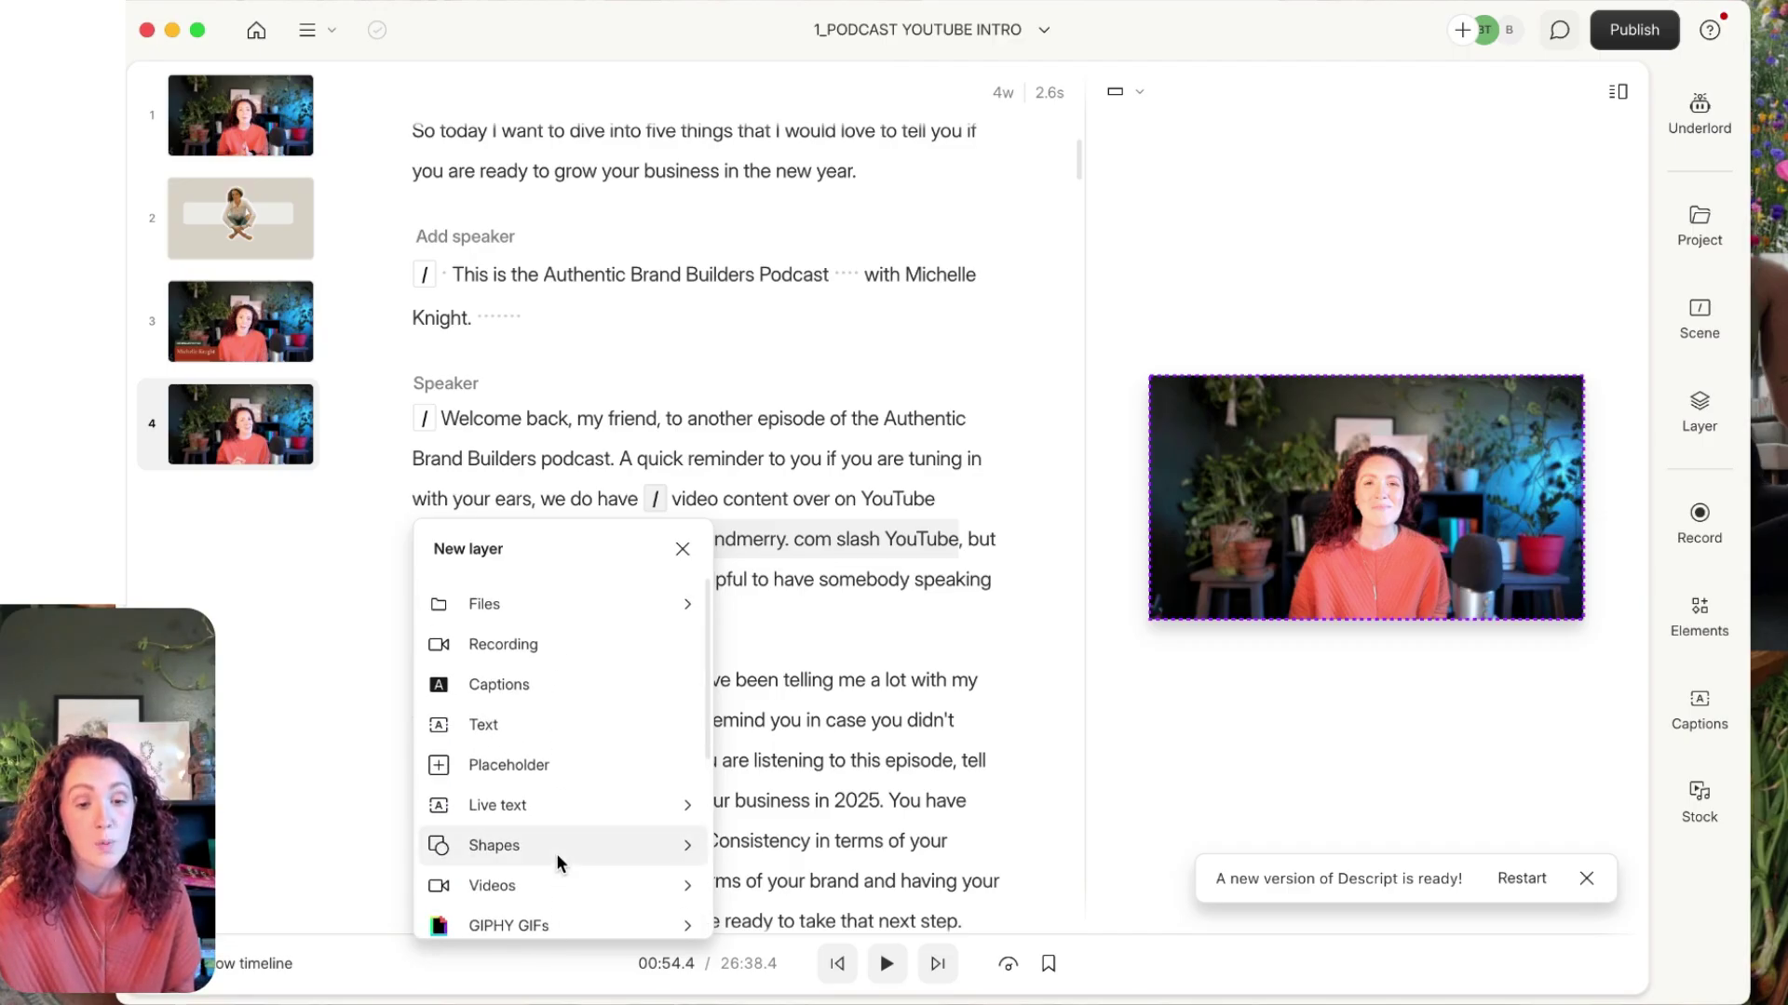
click(531, 724)
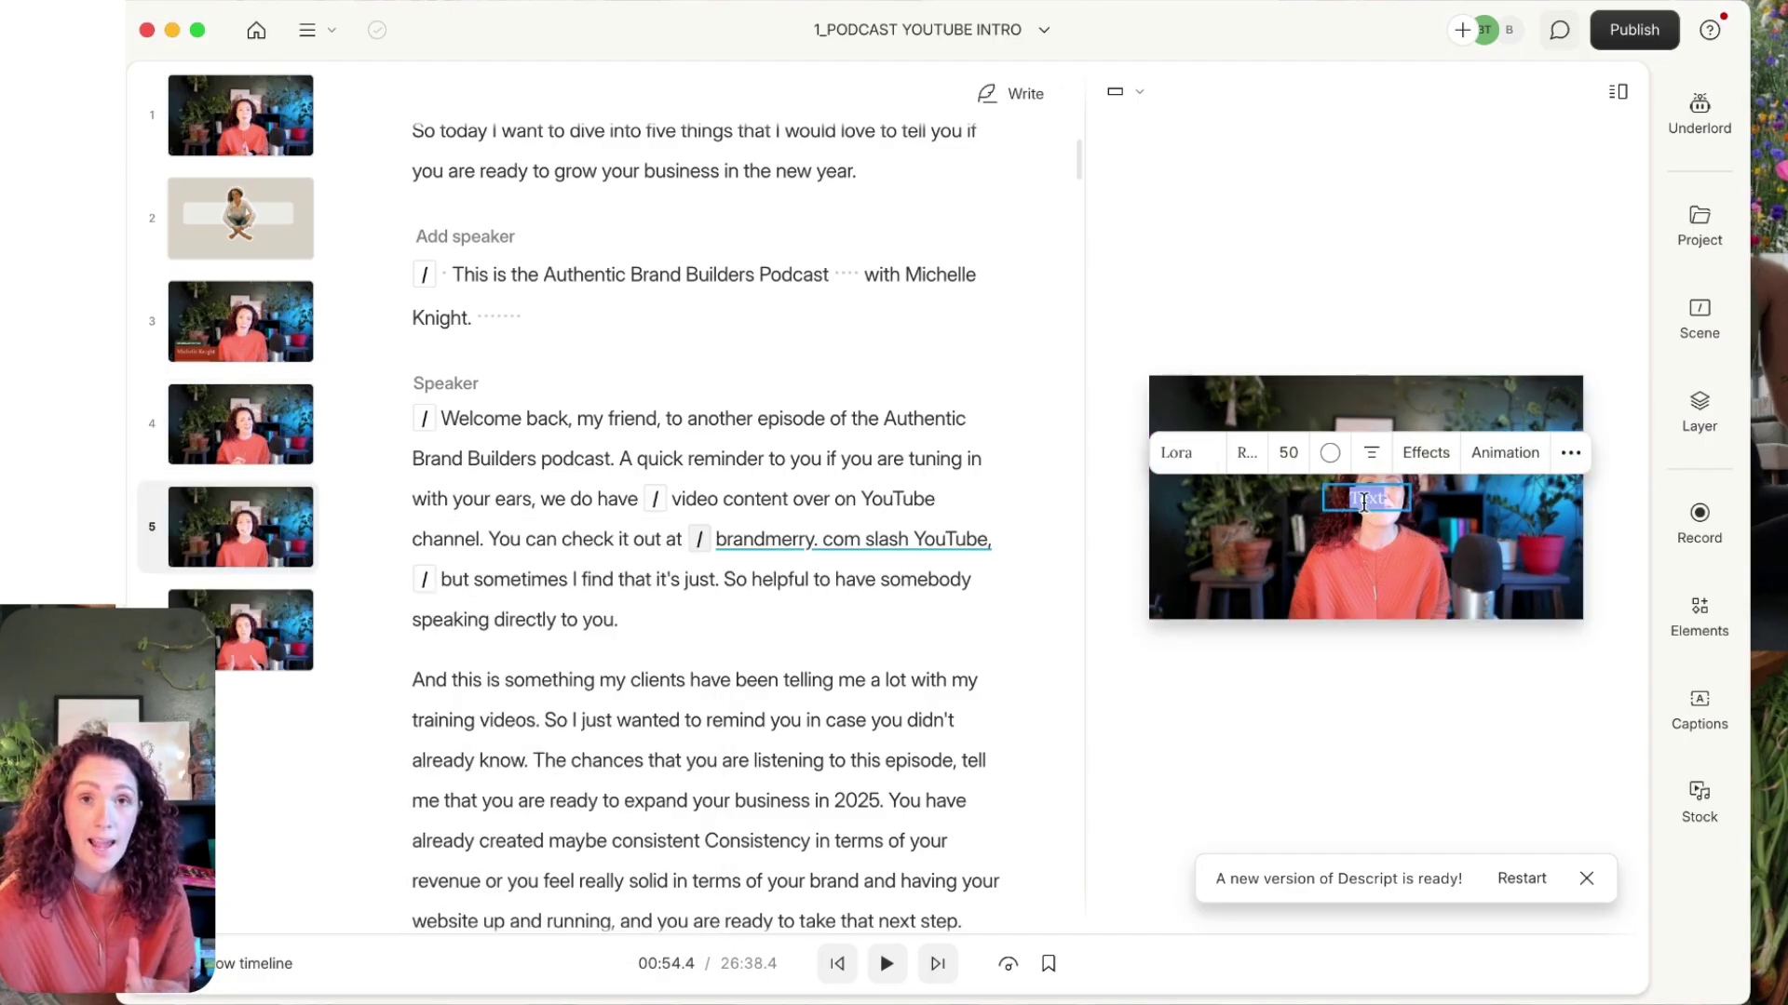
Replace the placeholder text with "brandmerry.com/youtube" in Lora at size 80.
key(BackSpace)
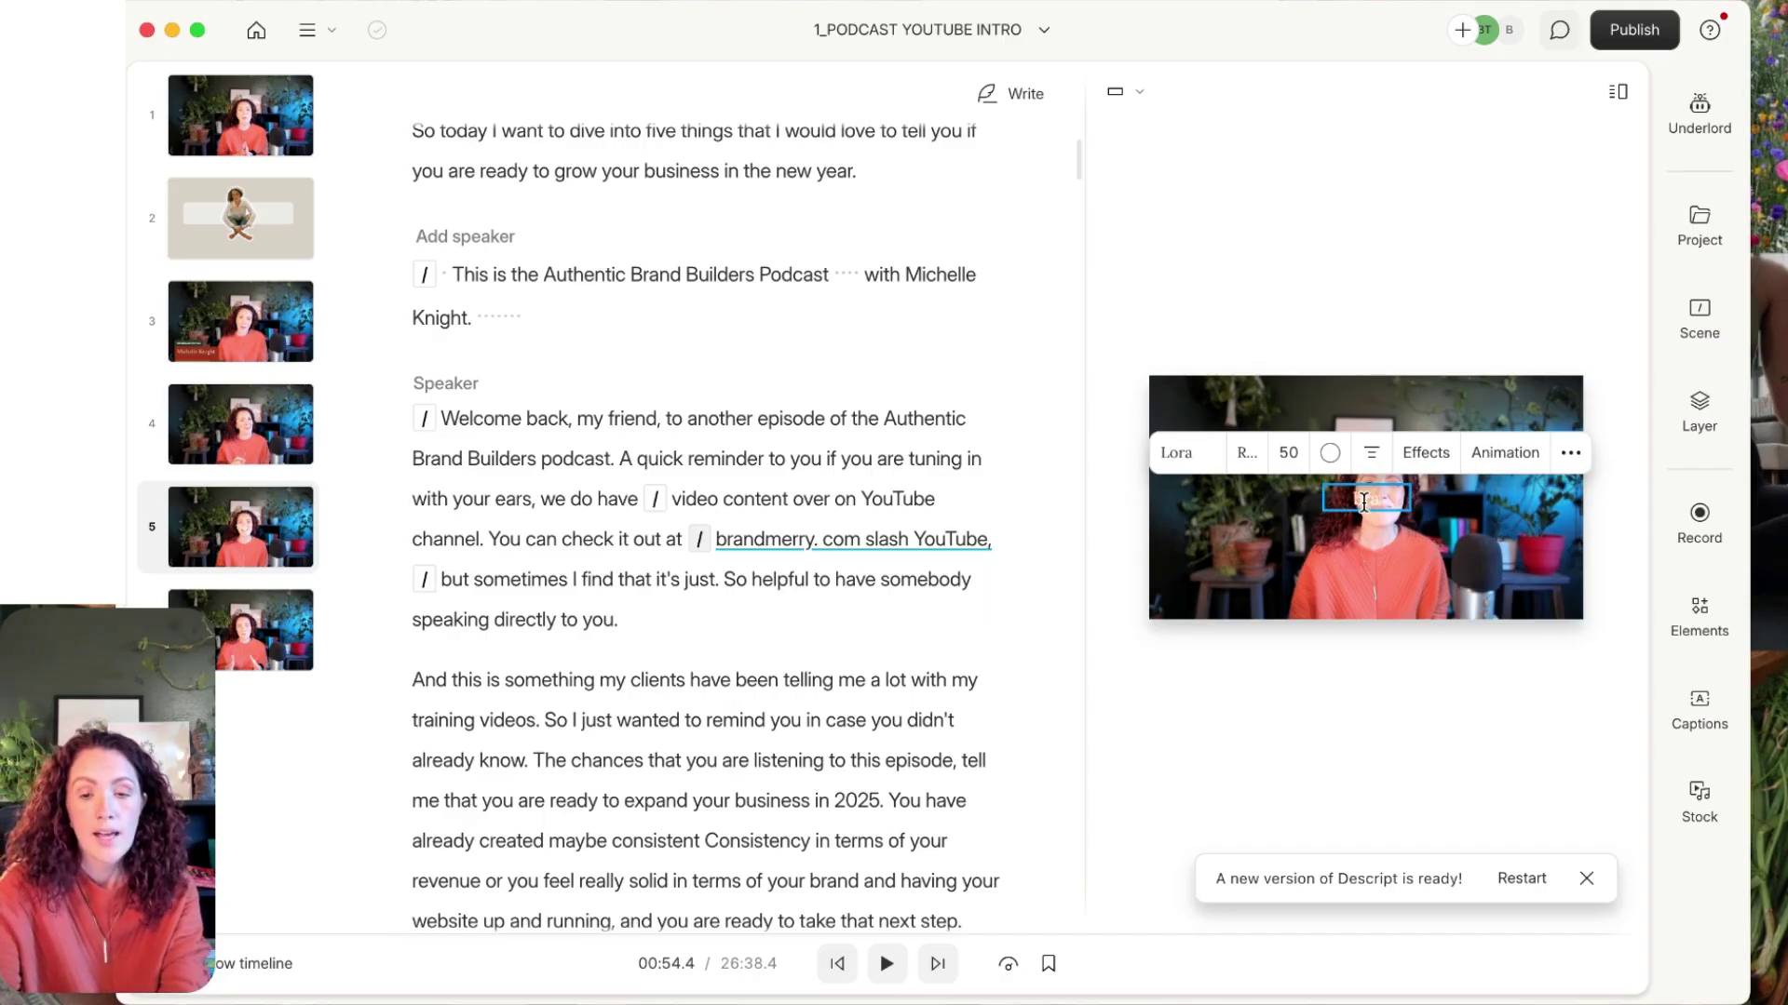
text(brandmerry)
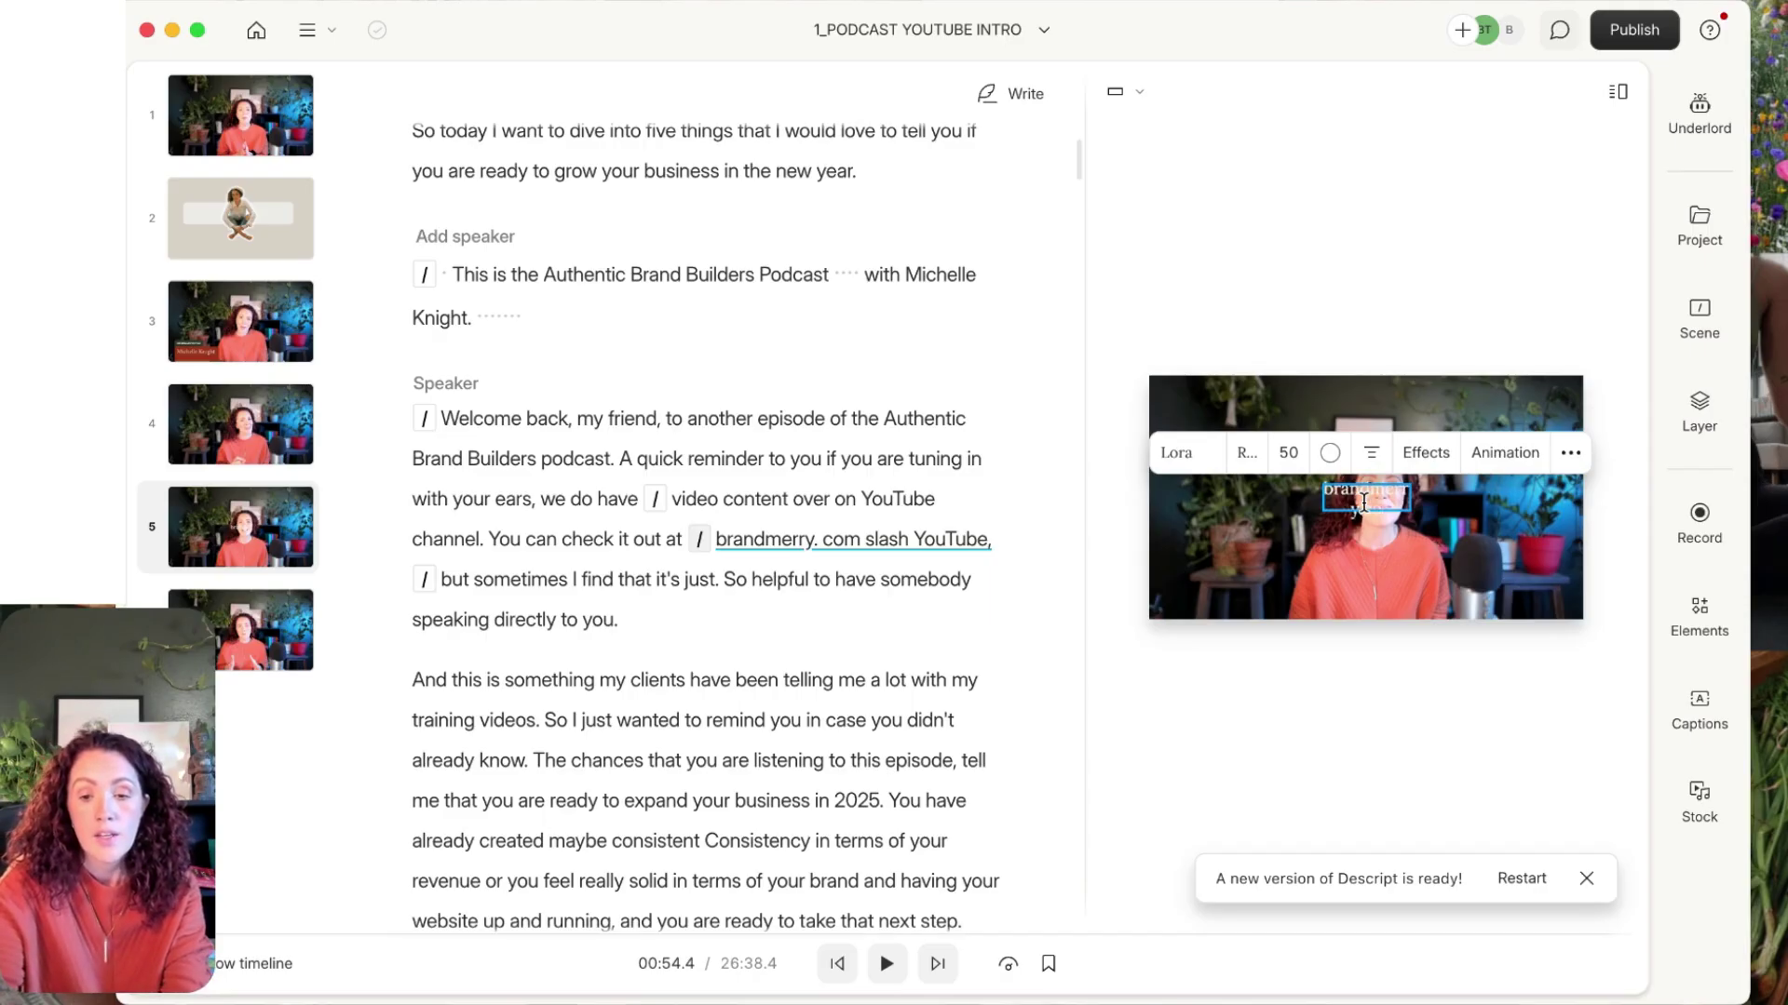
text(.com/youtube)
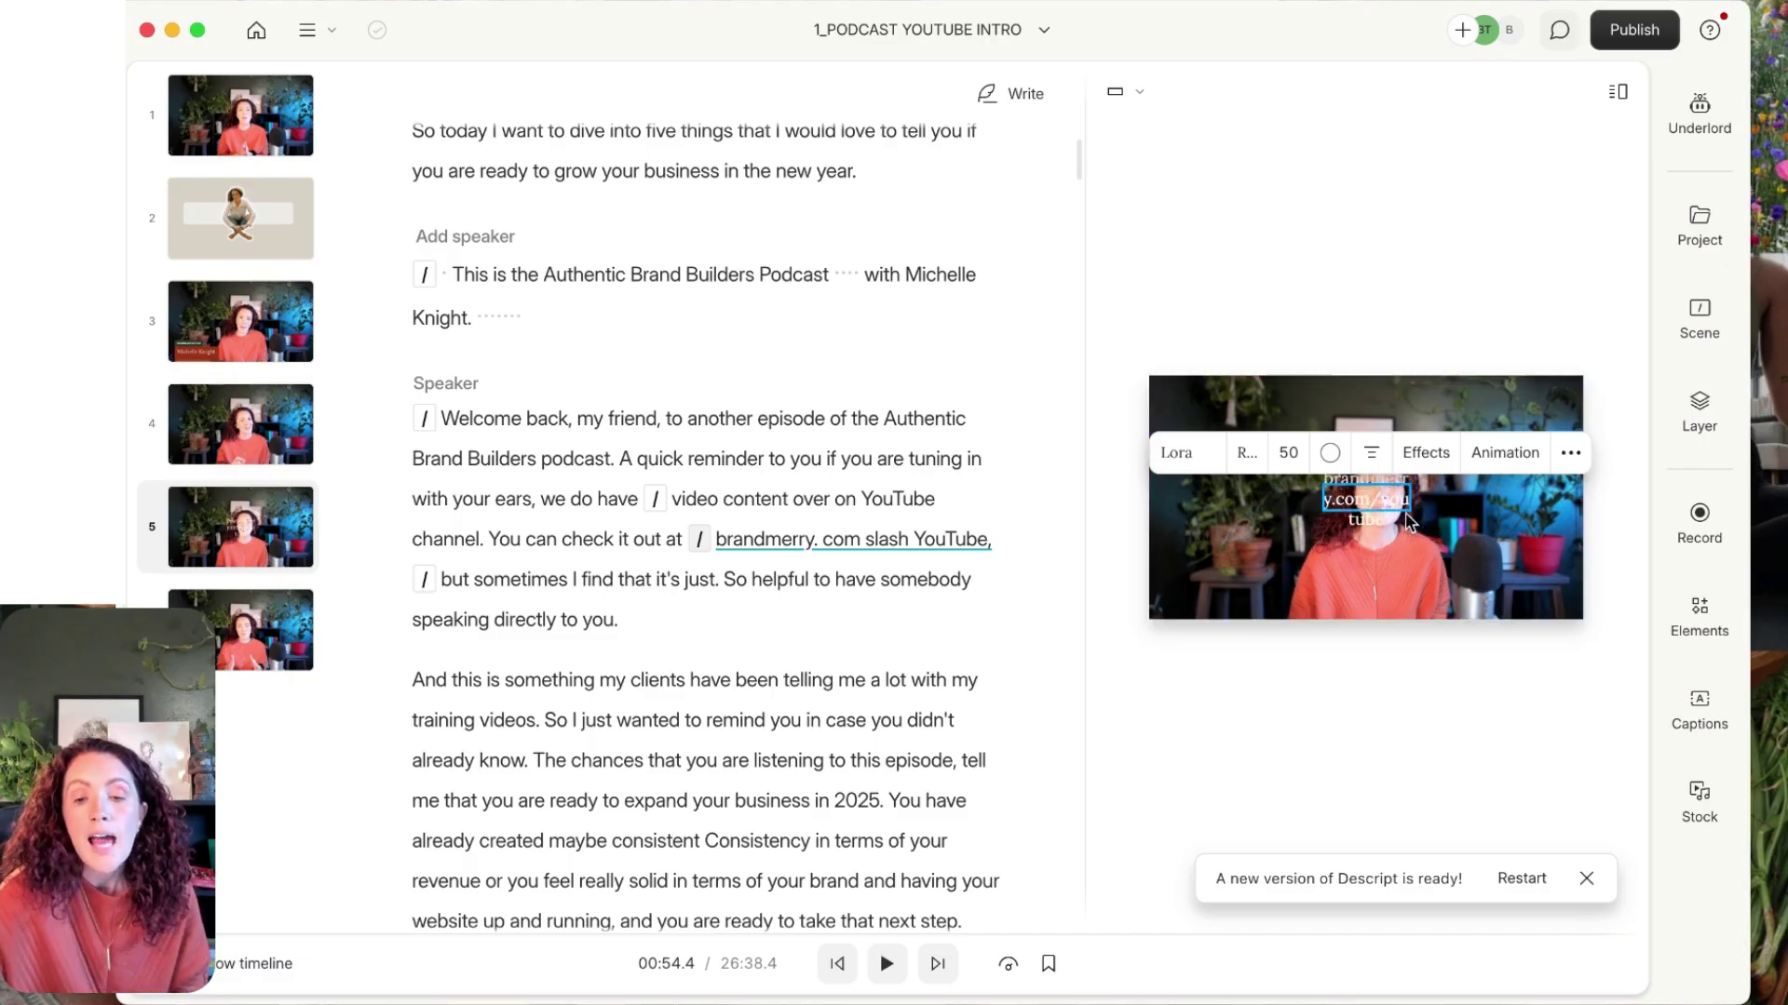
click(1190, 458)
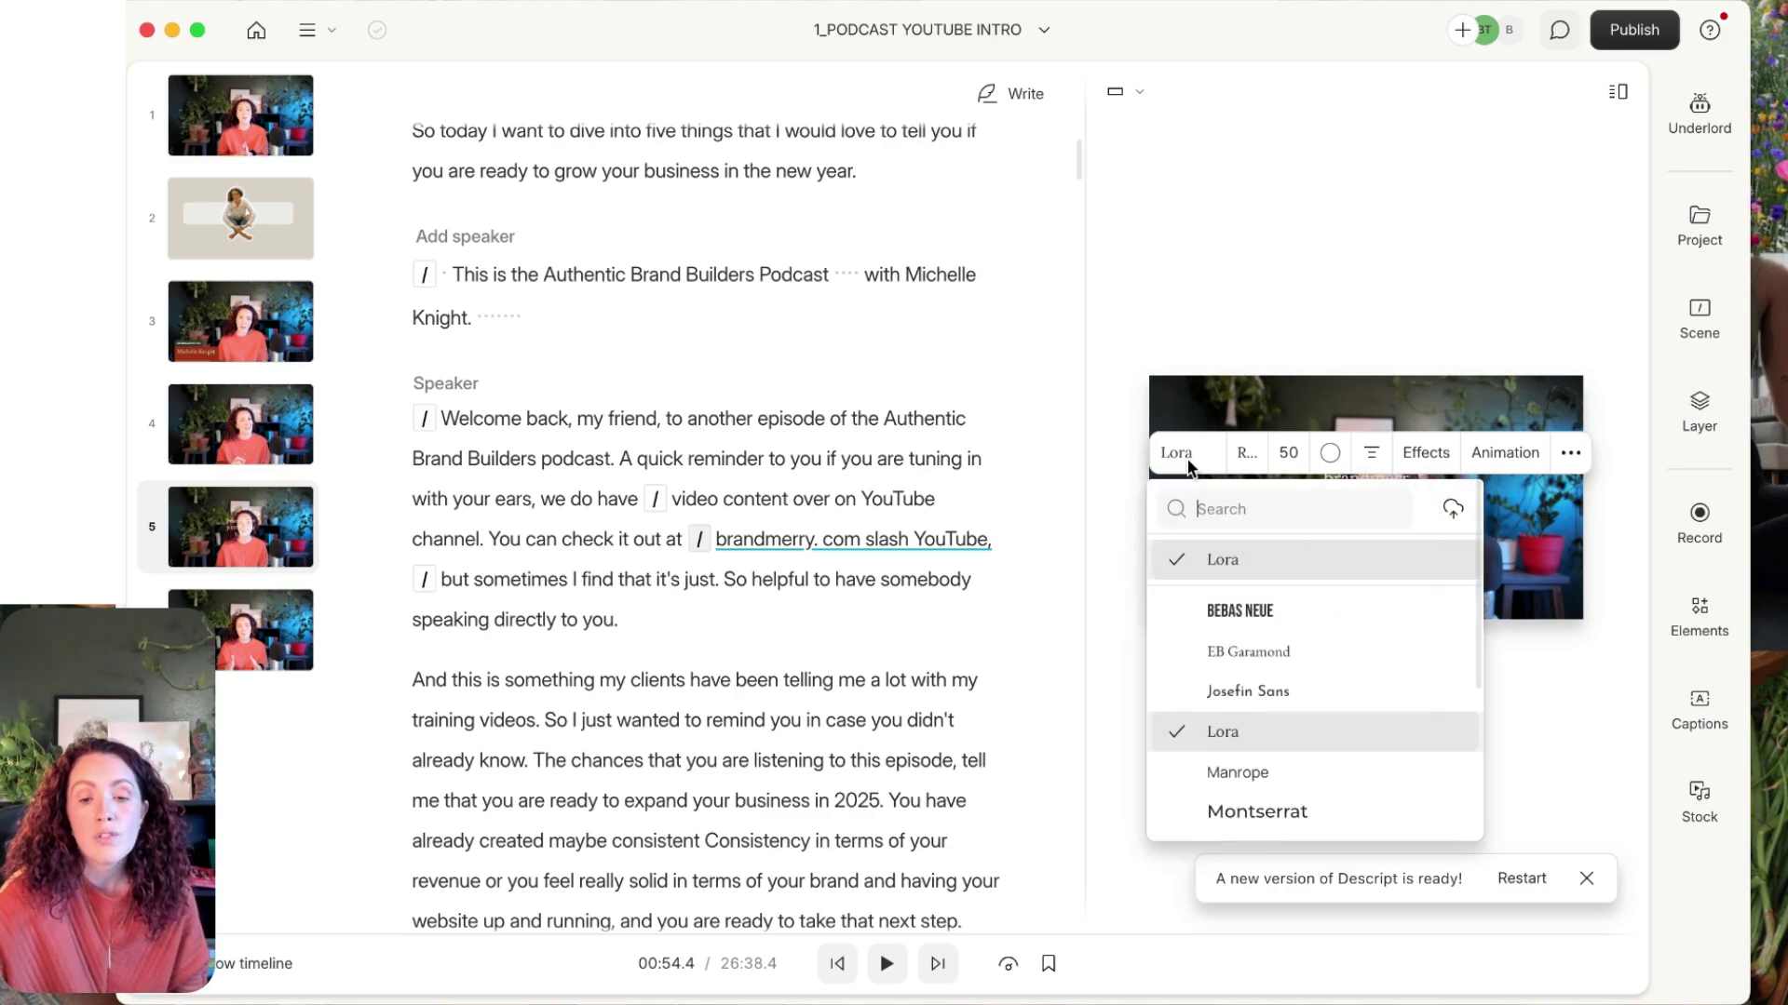
click(1225, 732)
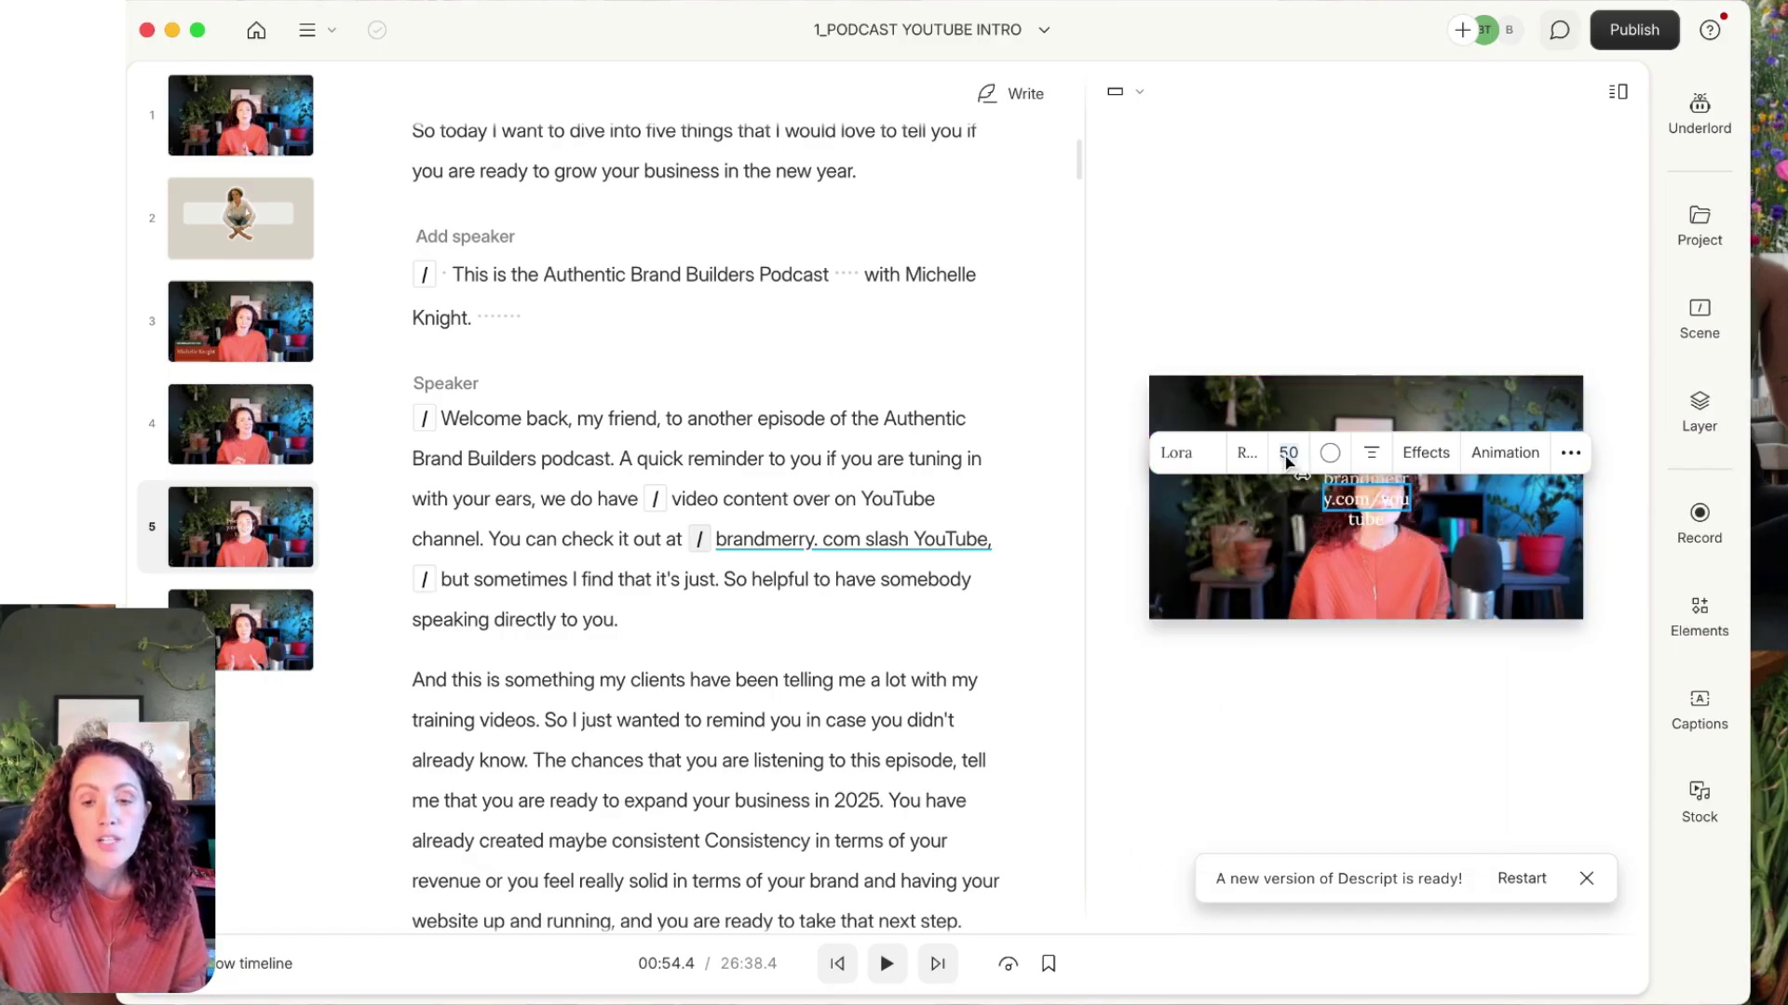
key(Return)
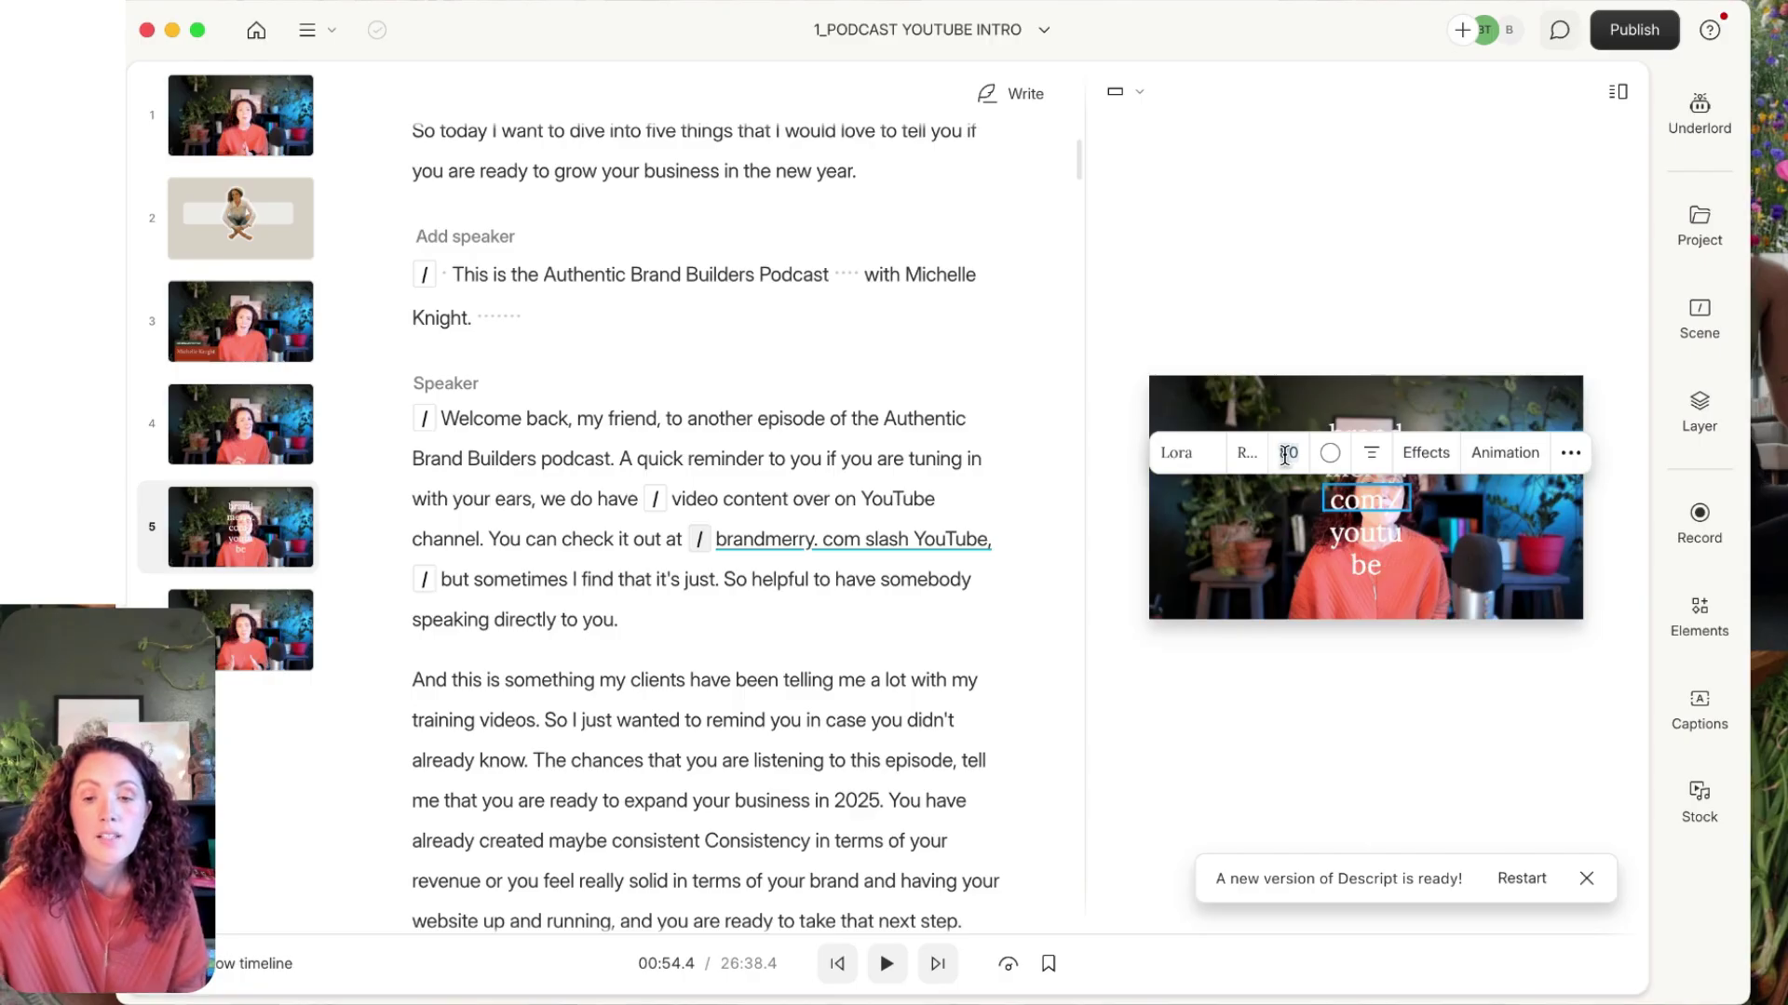
Widen the text box so the URL fits on one line and move it to the lower centre of the frame.
click(1483, 529)
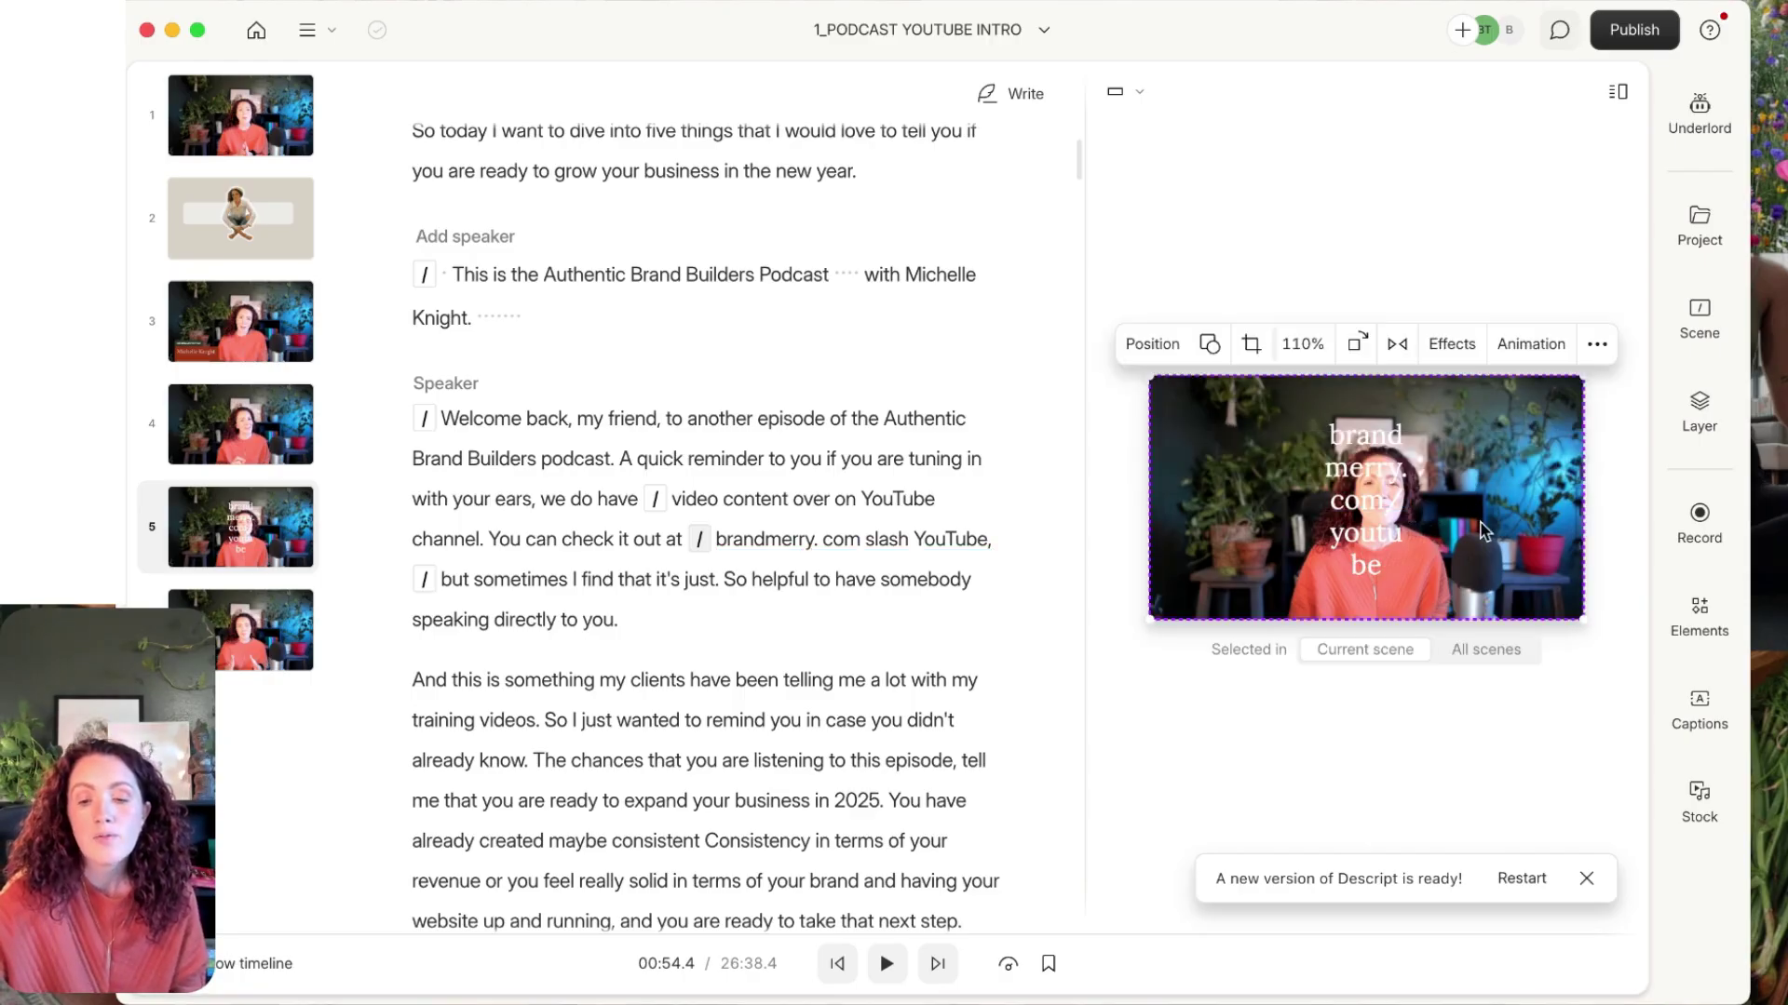
click(1366, 496)
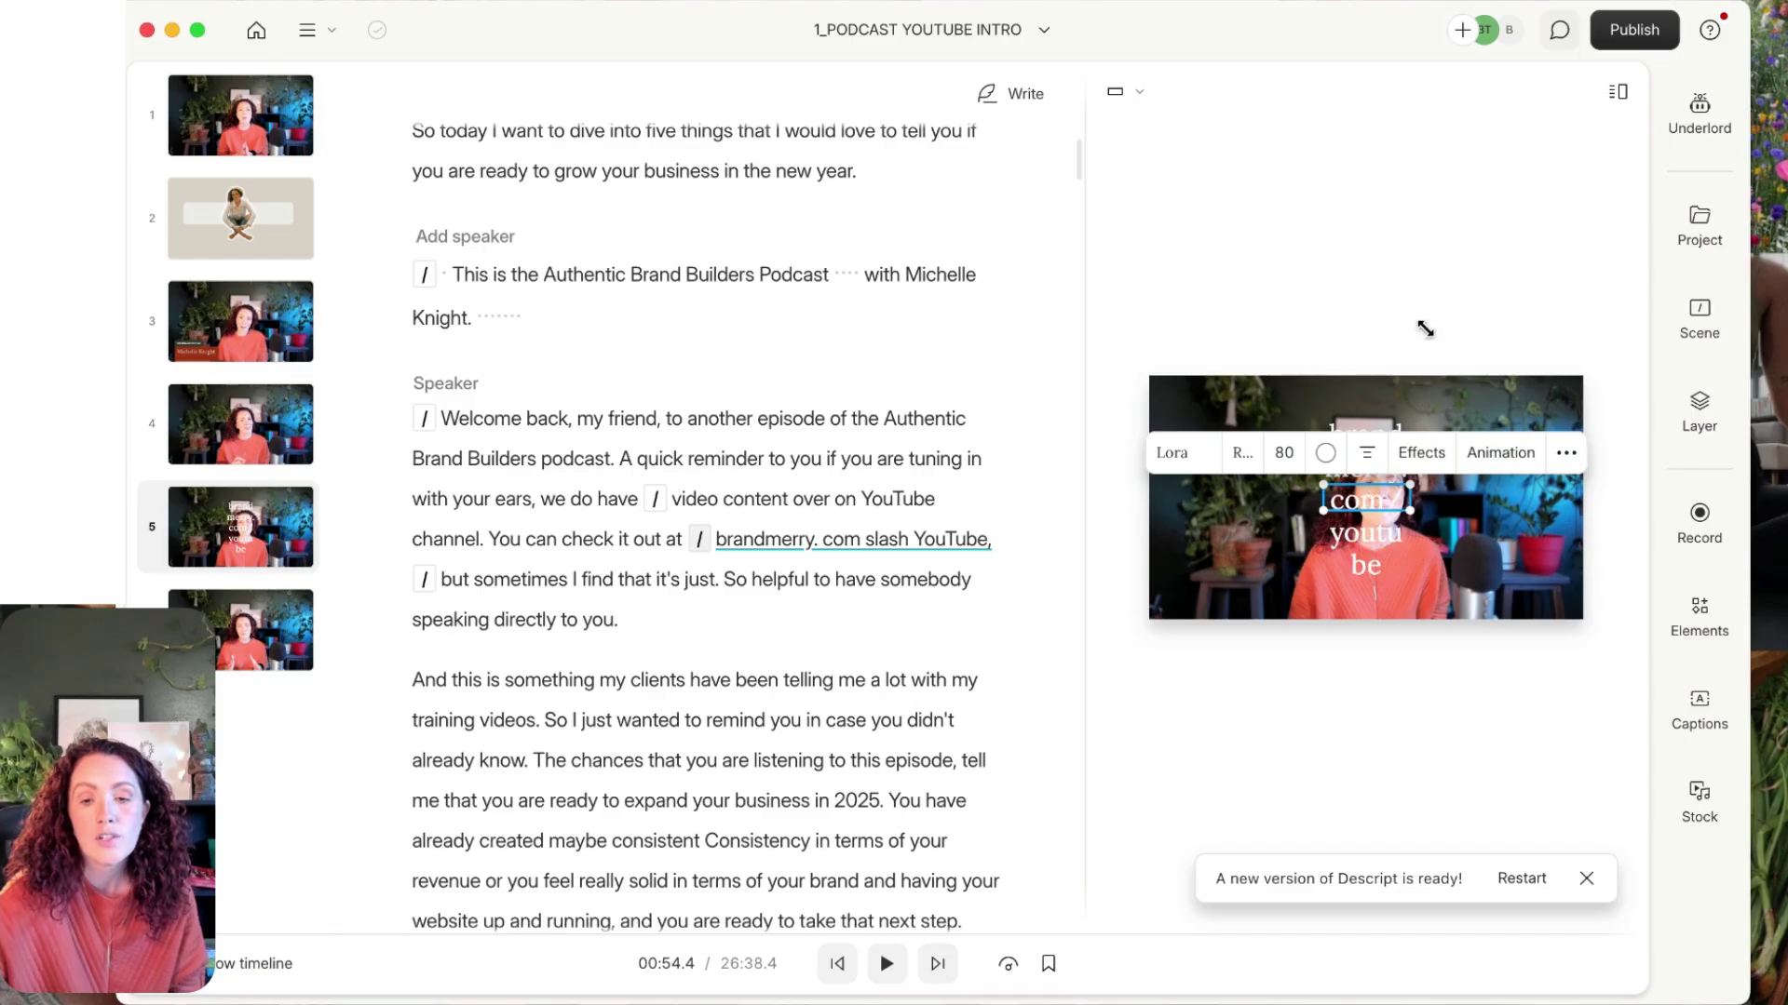
click(1424, 331)
click(1402, 510)
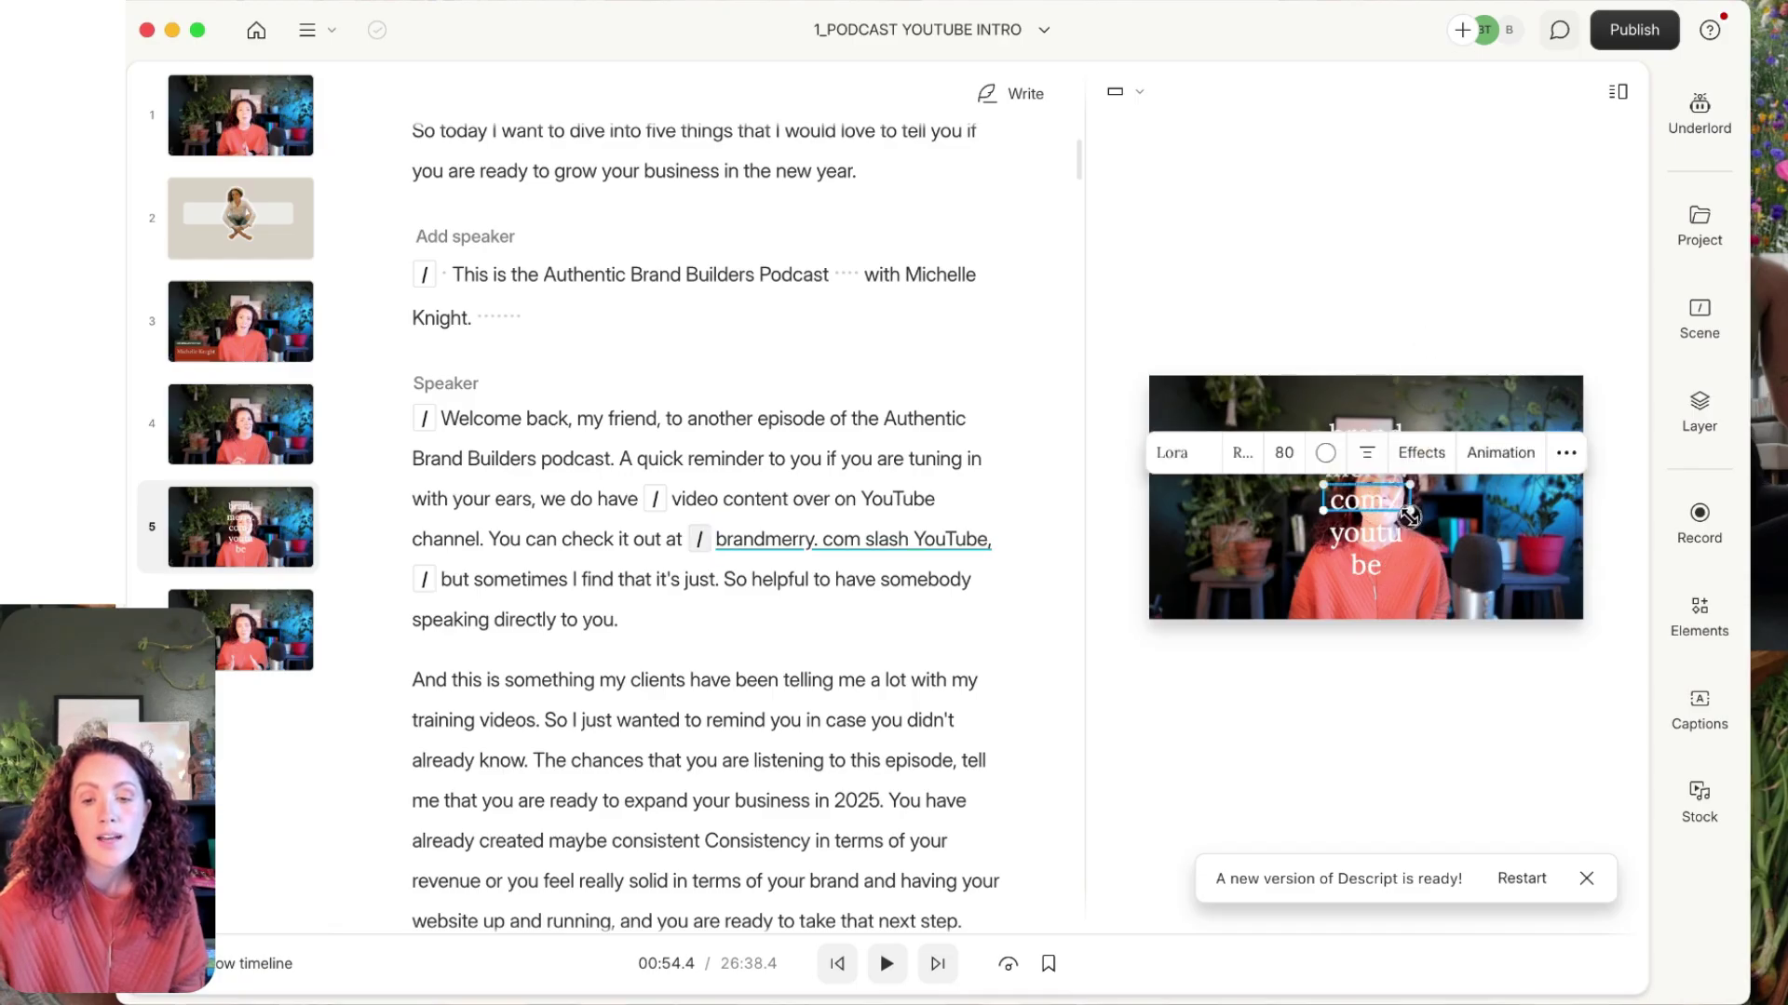
drag(1408, 517, 1694, 526)
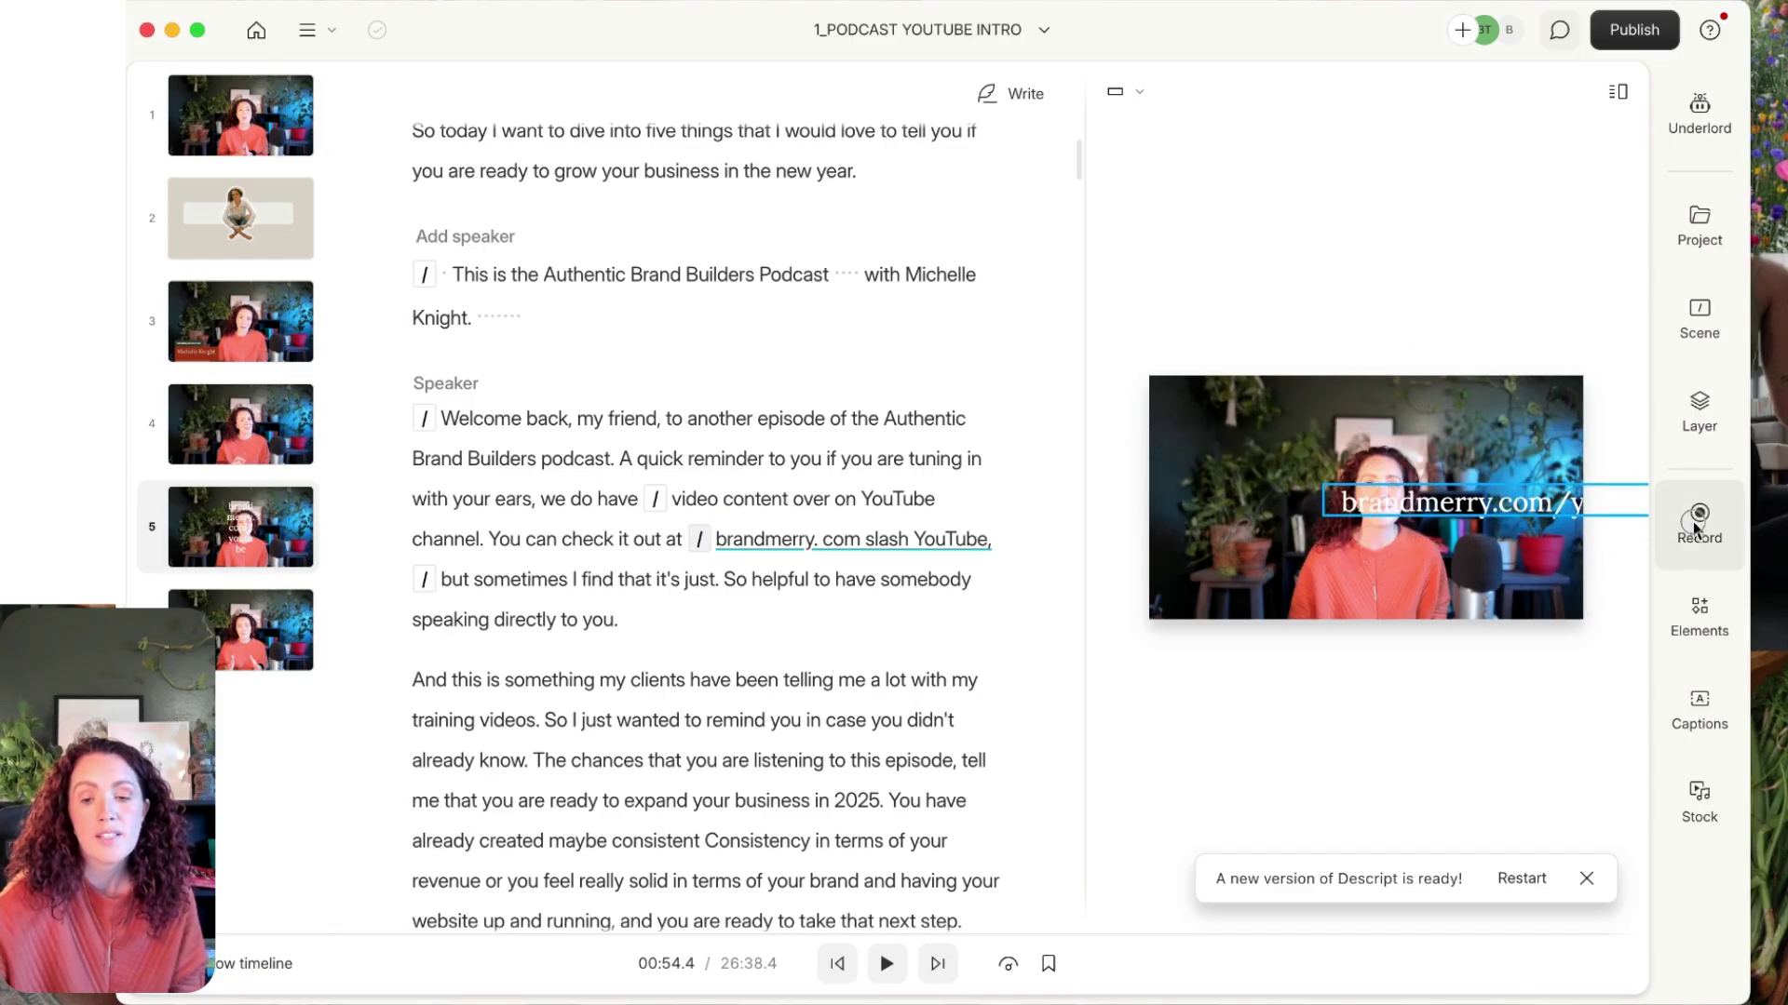
key(Escape)
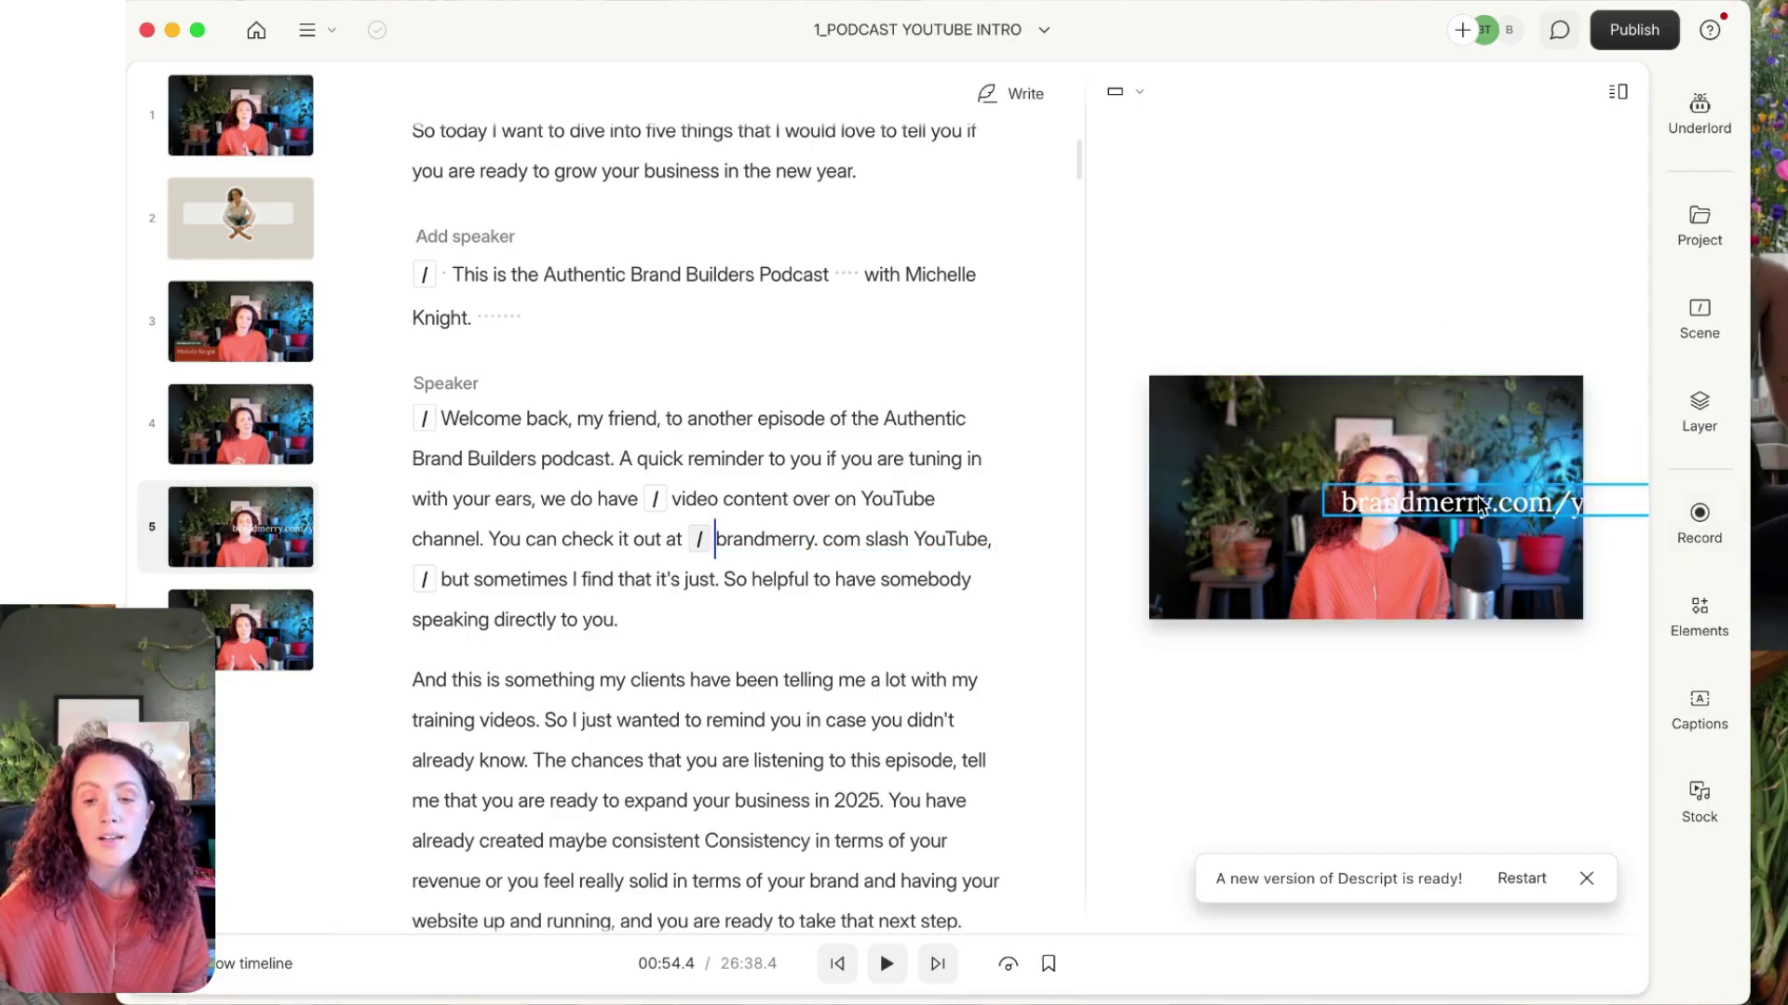
drag(1480, 503, 1338, 583)
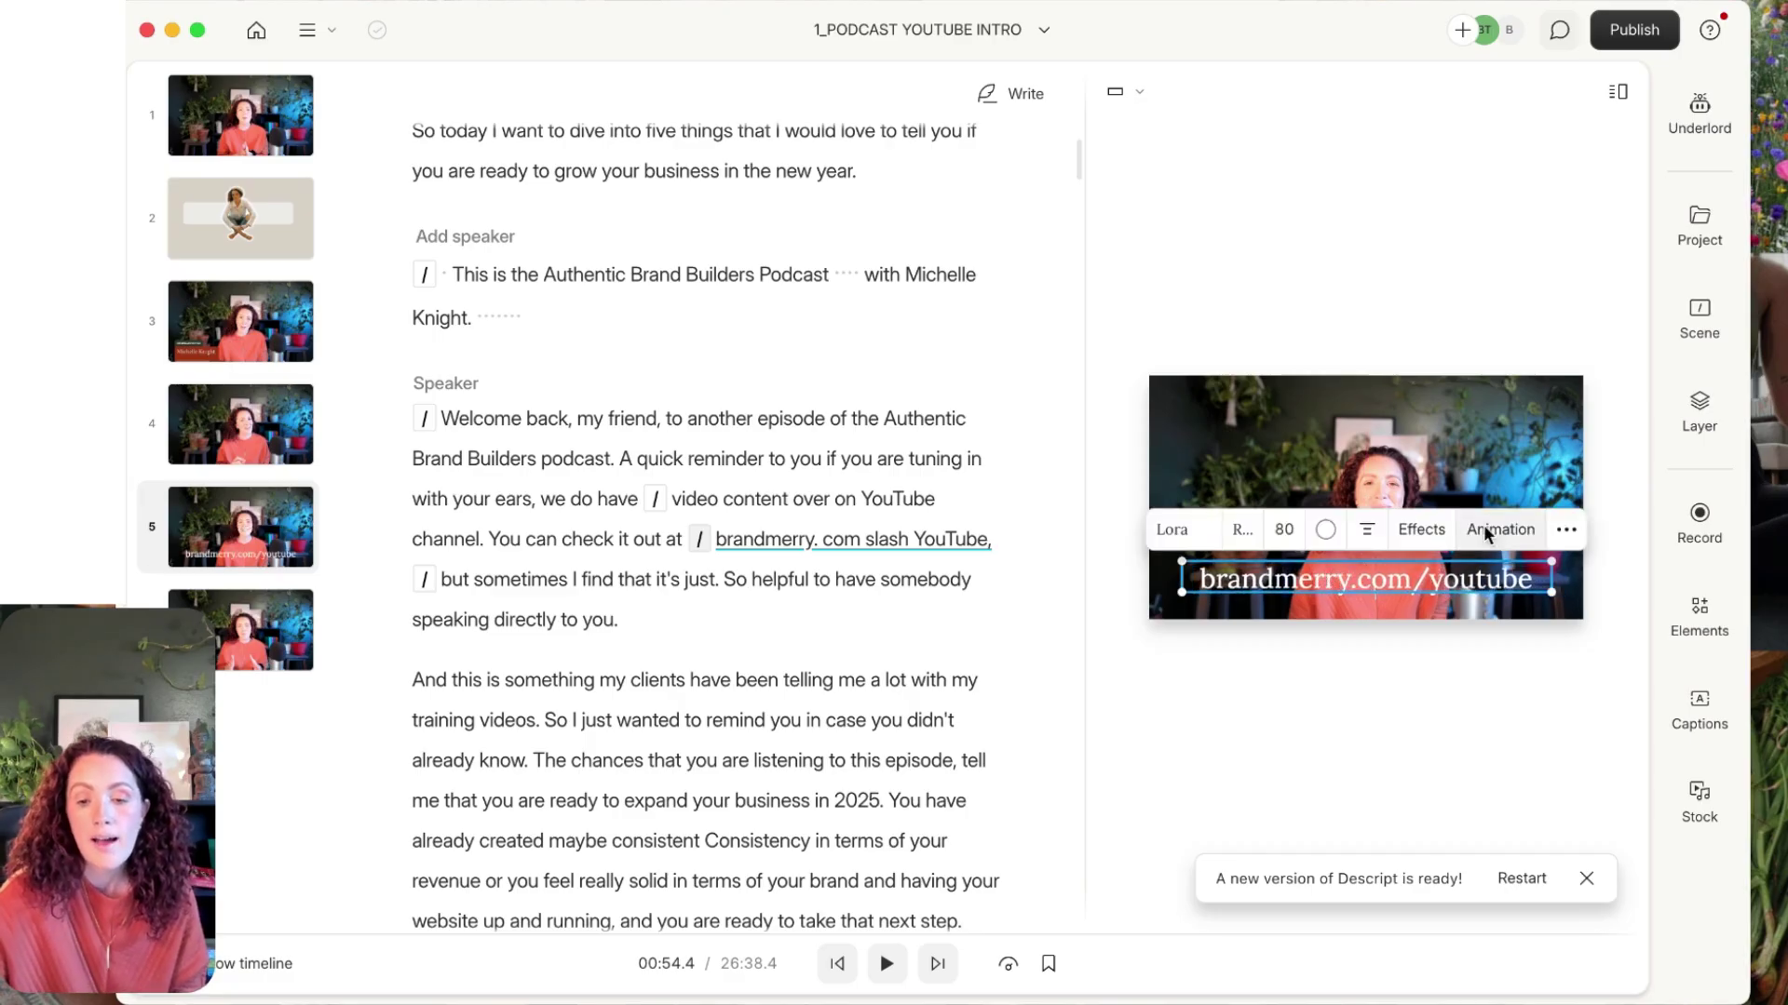
Open the URL text layer's properties, try black as its fill colour and set the fill back to white.
click(1435, 536)
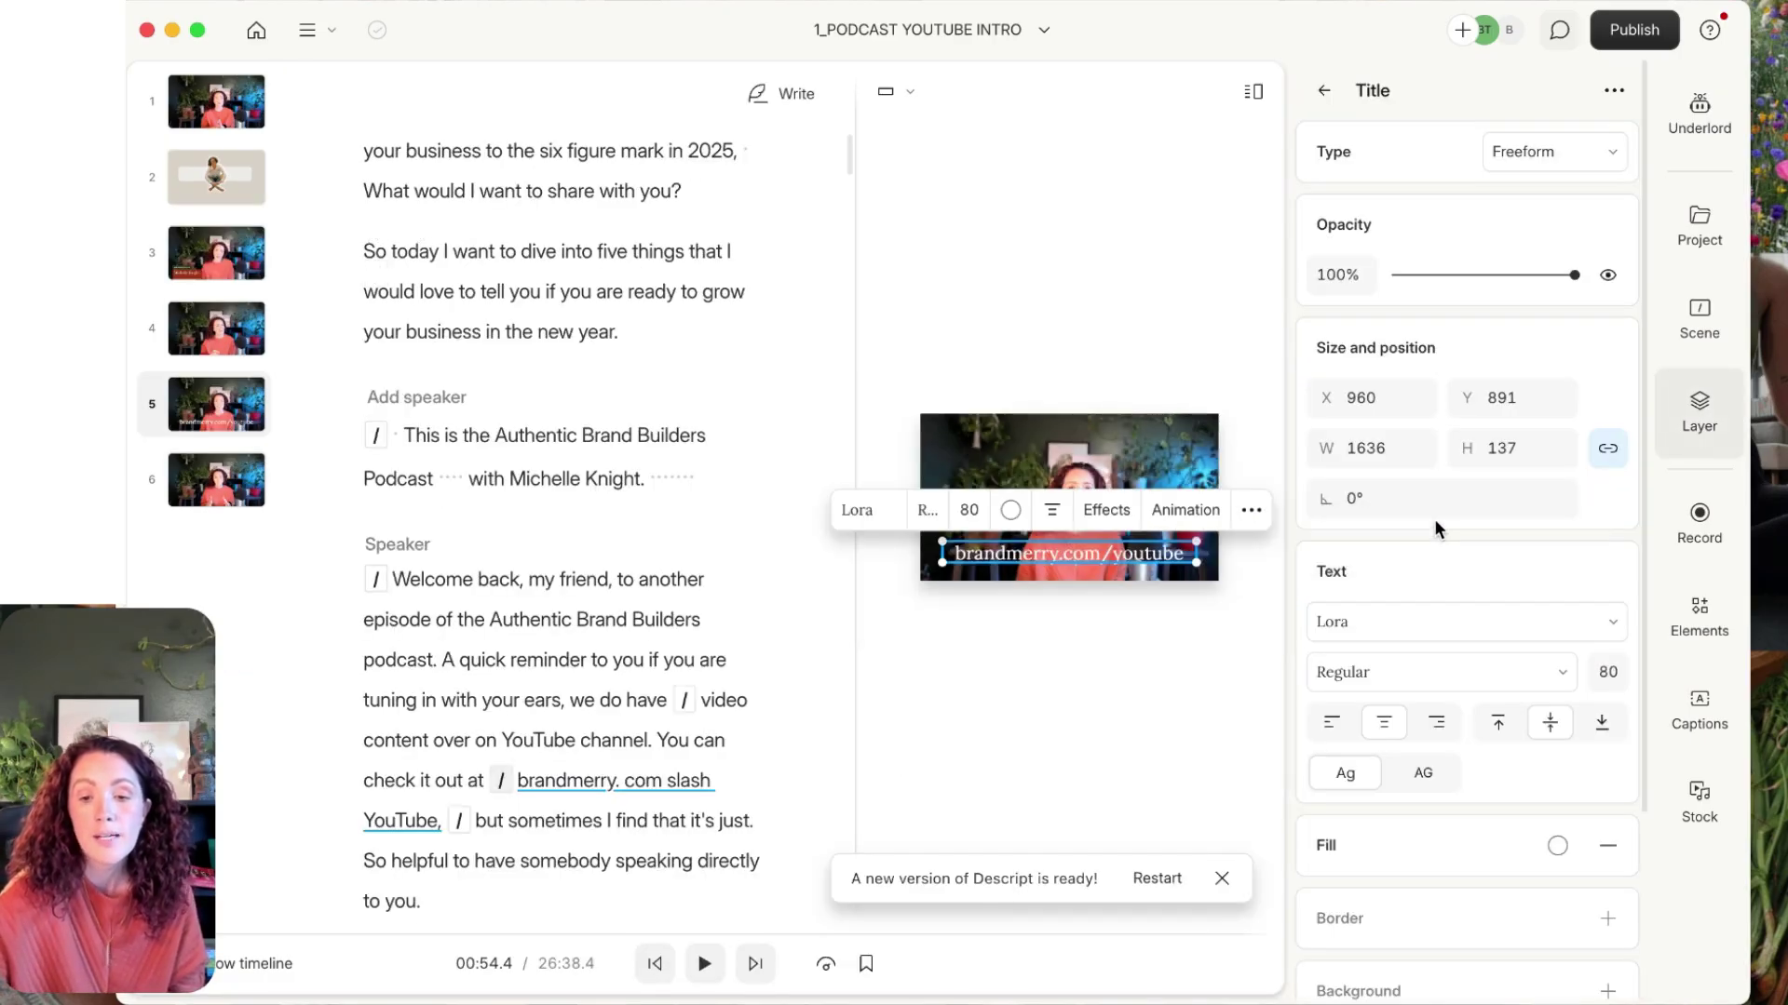
scroll(1518, 407, down, 3)
scroll(1517, 405, down, 2)
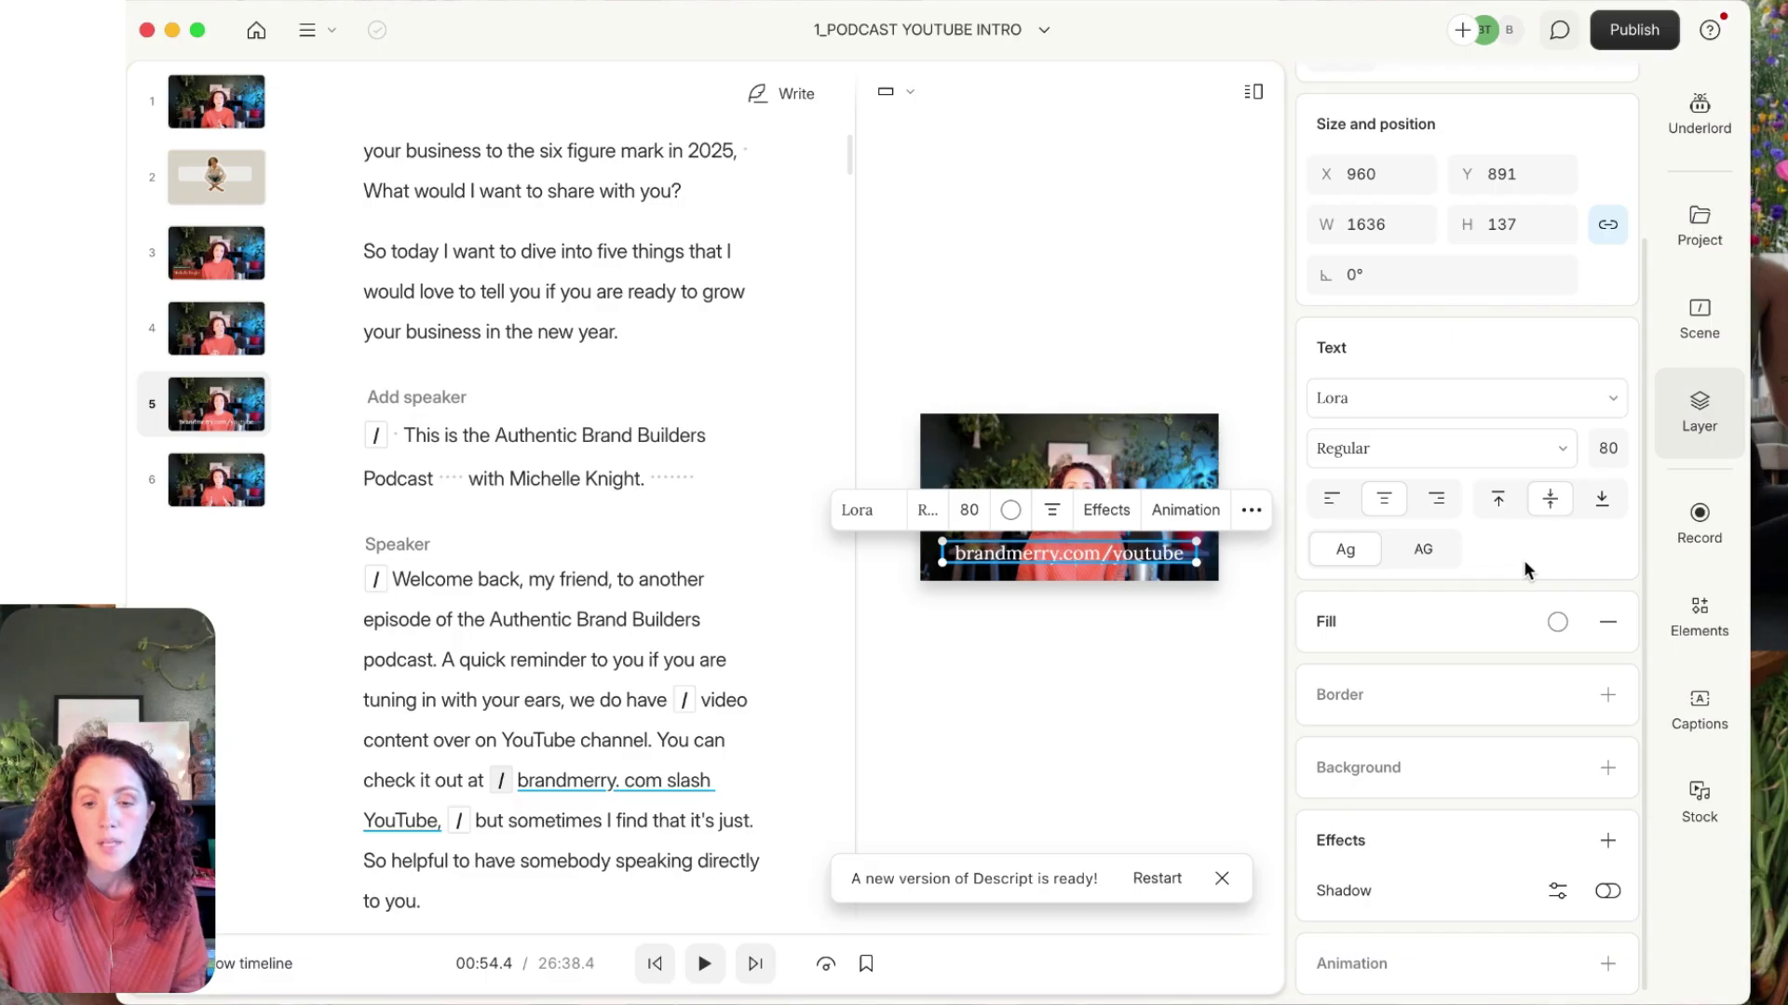
click(1558, 622)
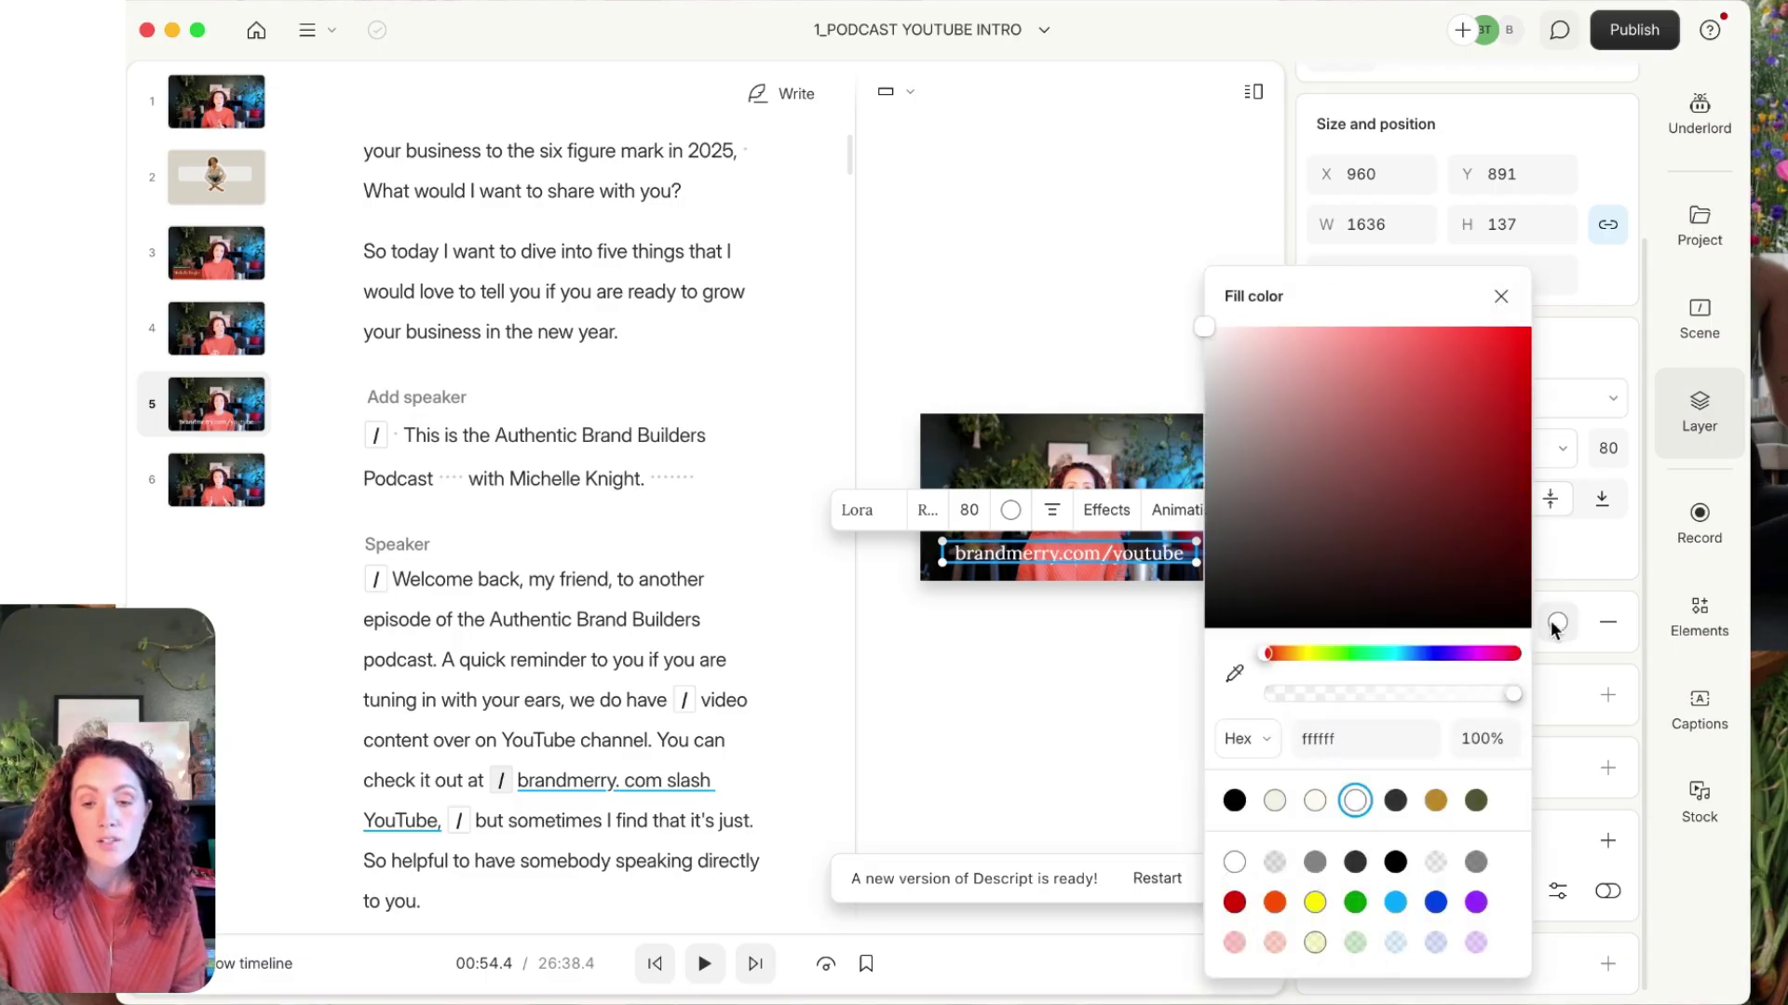
click(1234, 801)
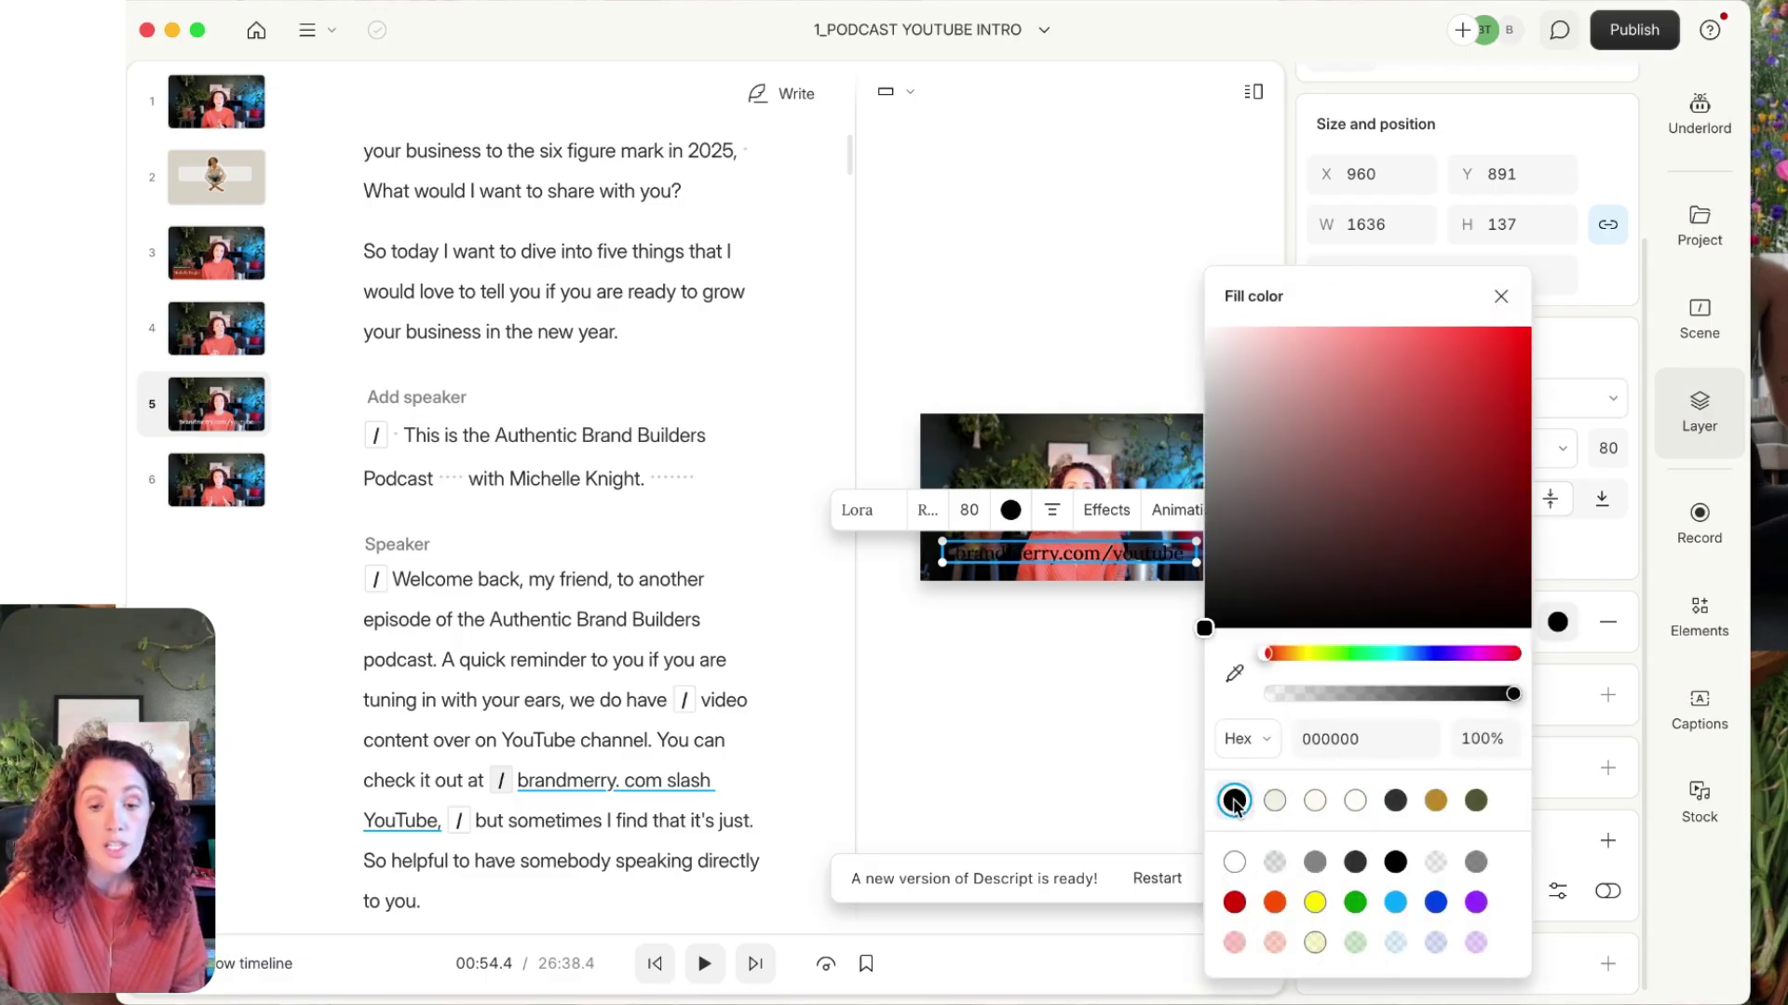
click(1354, 801)
click(1579, 587)
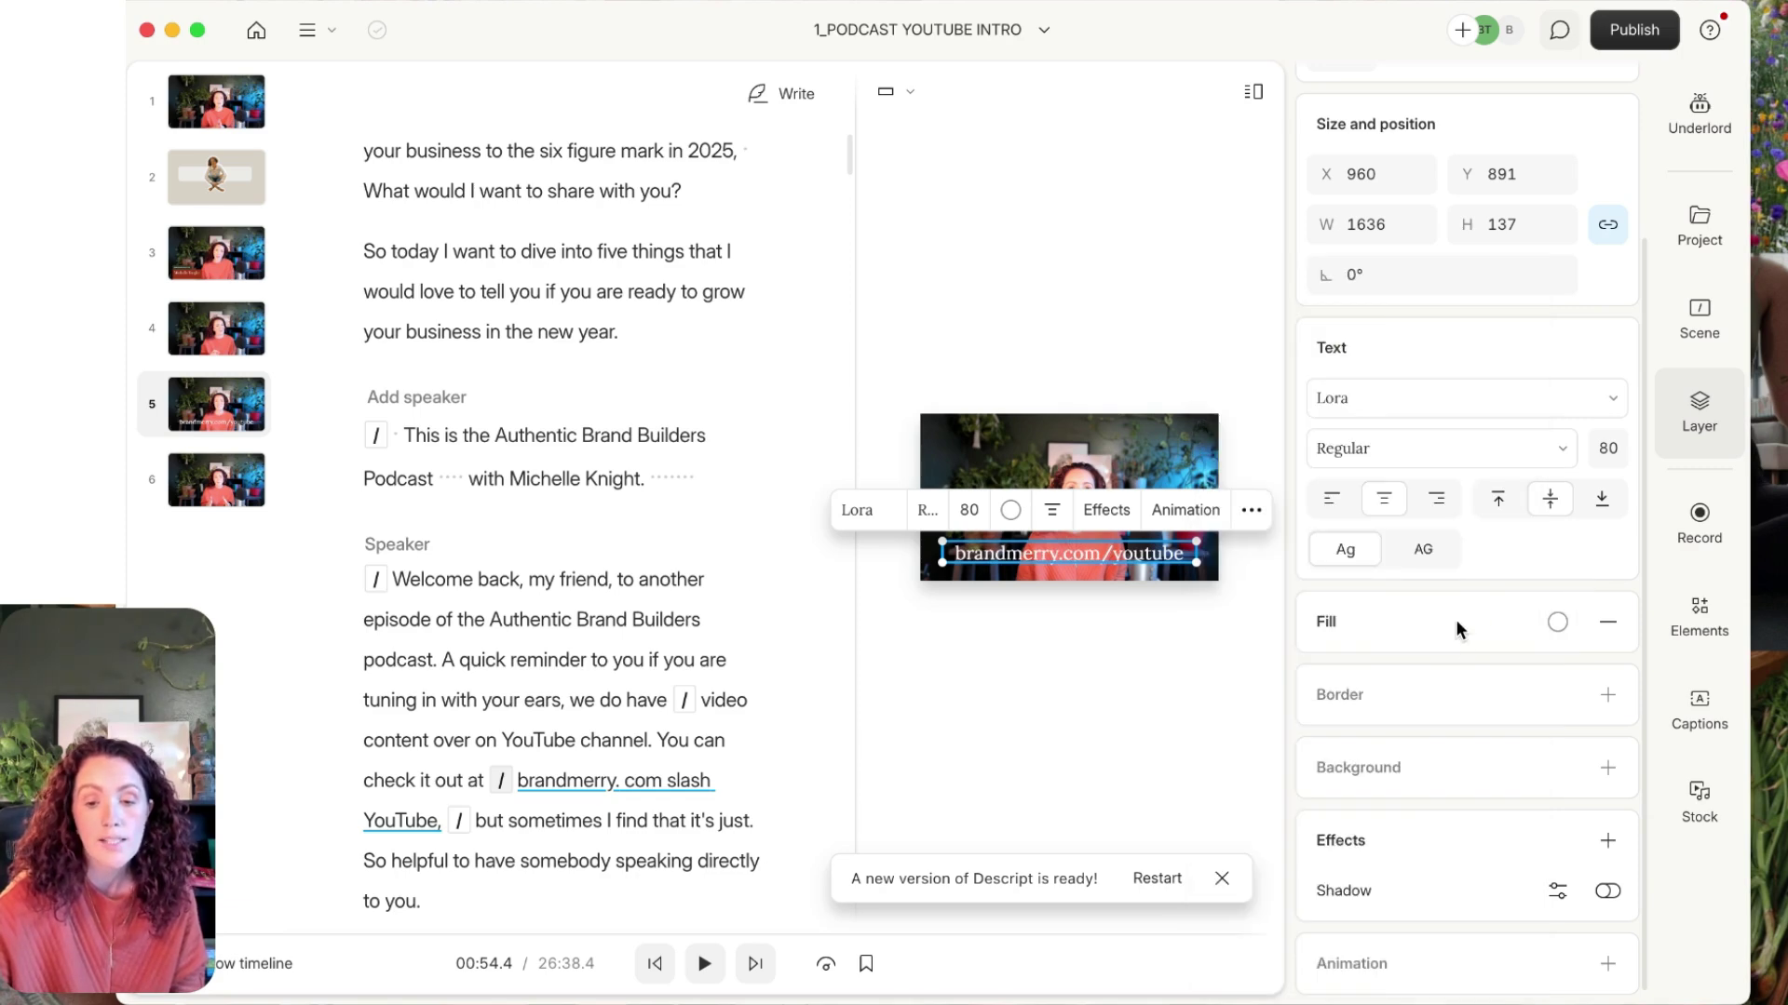
Add a black box background behind the URL text and deselect the layer.
click(1608, 767)
scroll(1494, 700, down, 1)
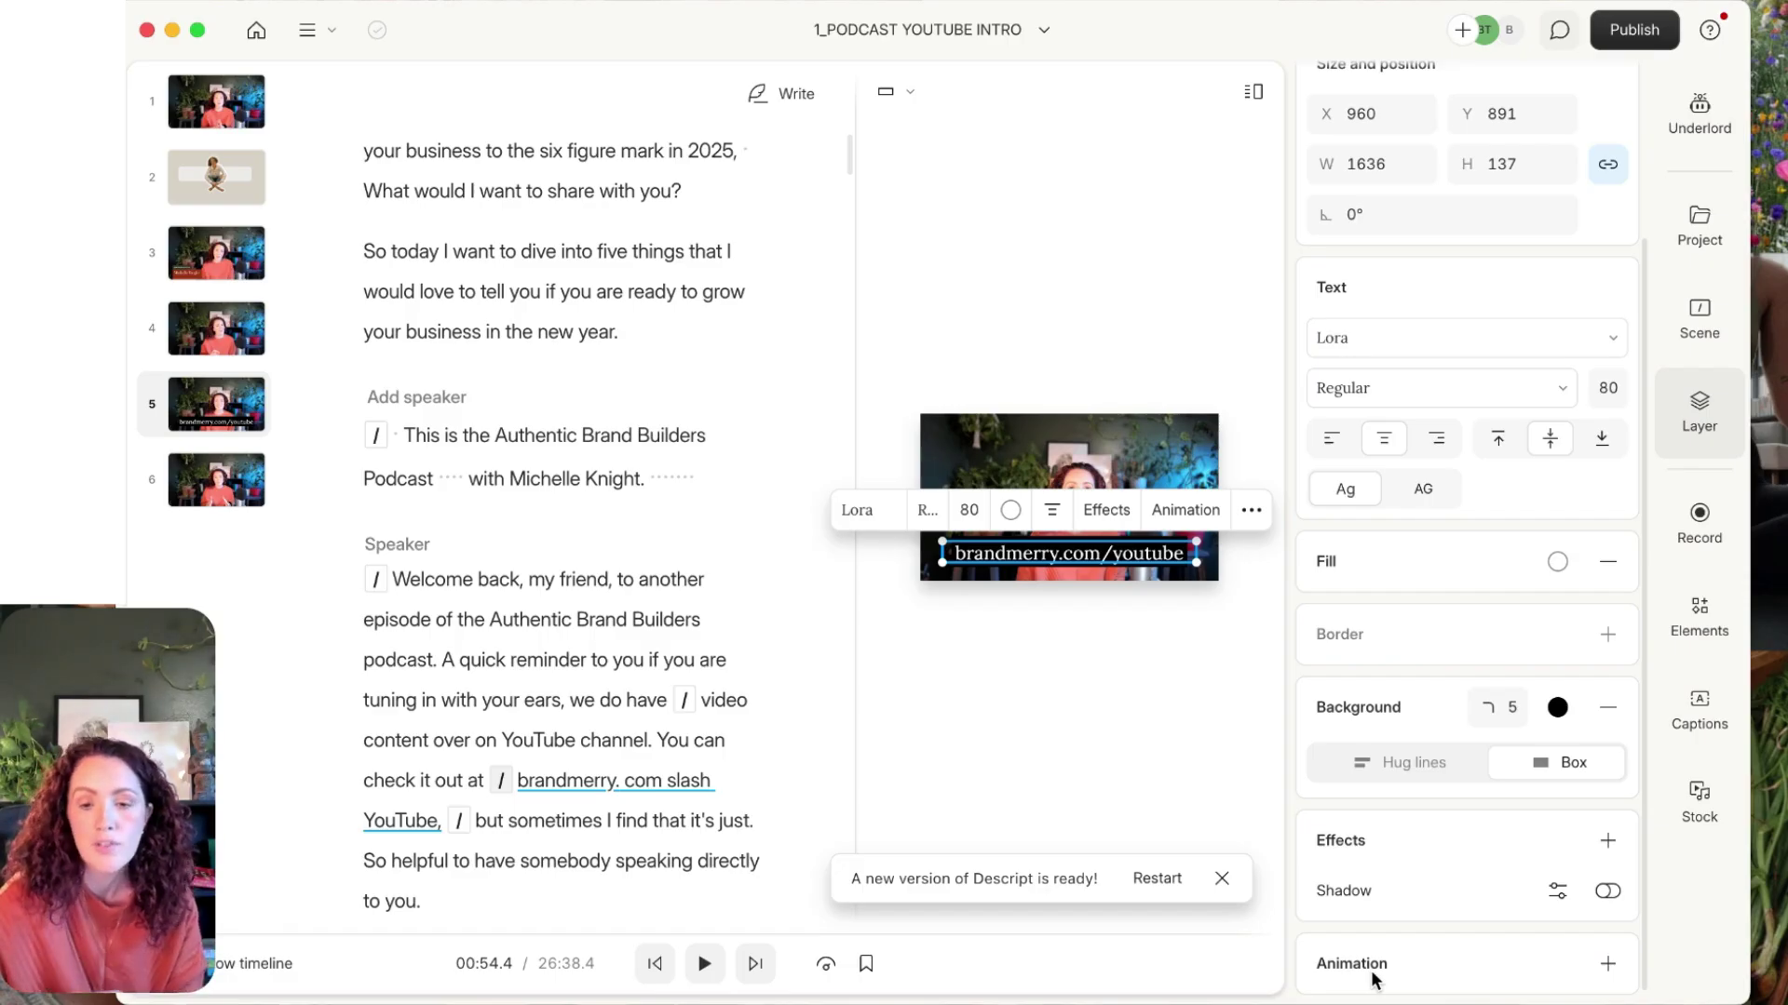
click(1169, 691)
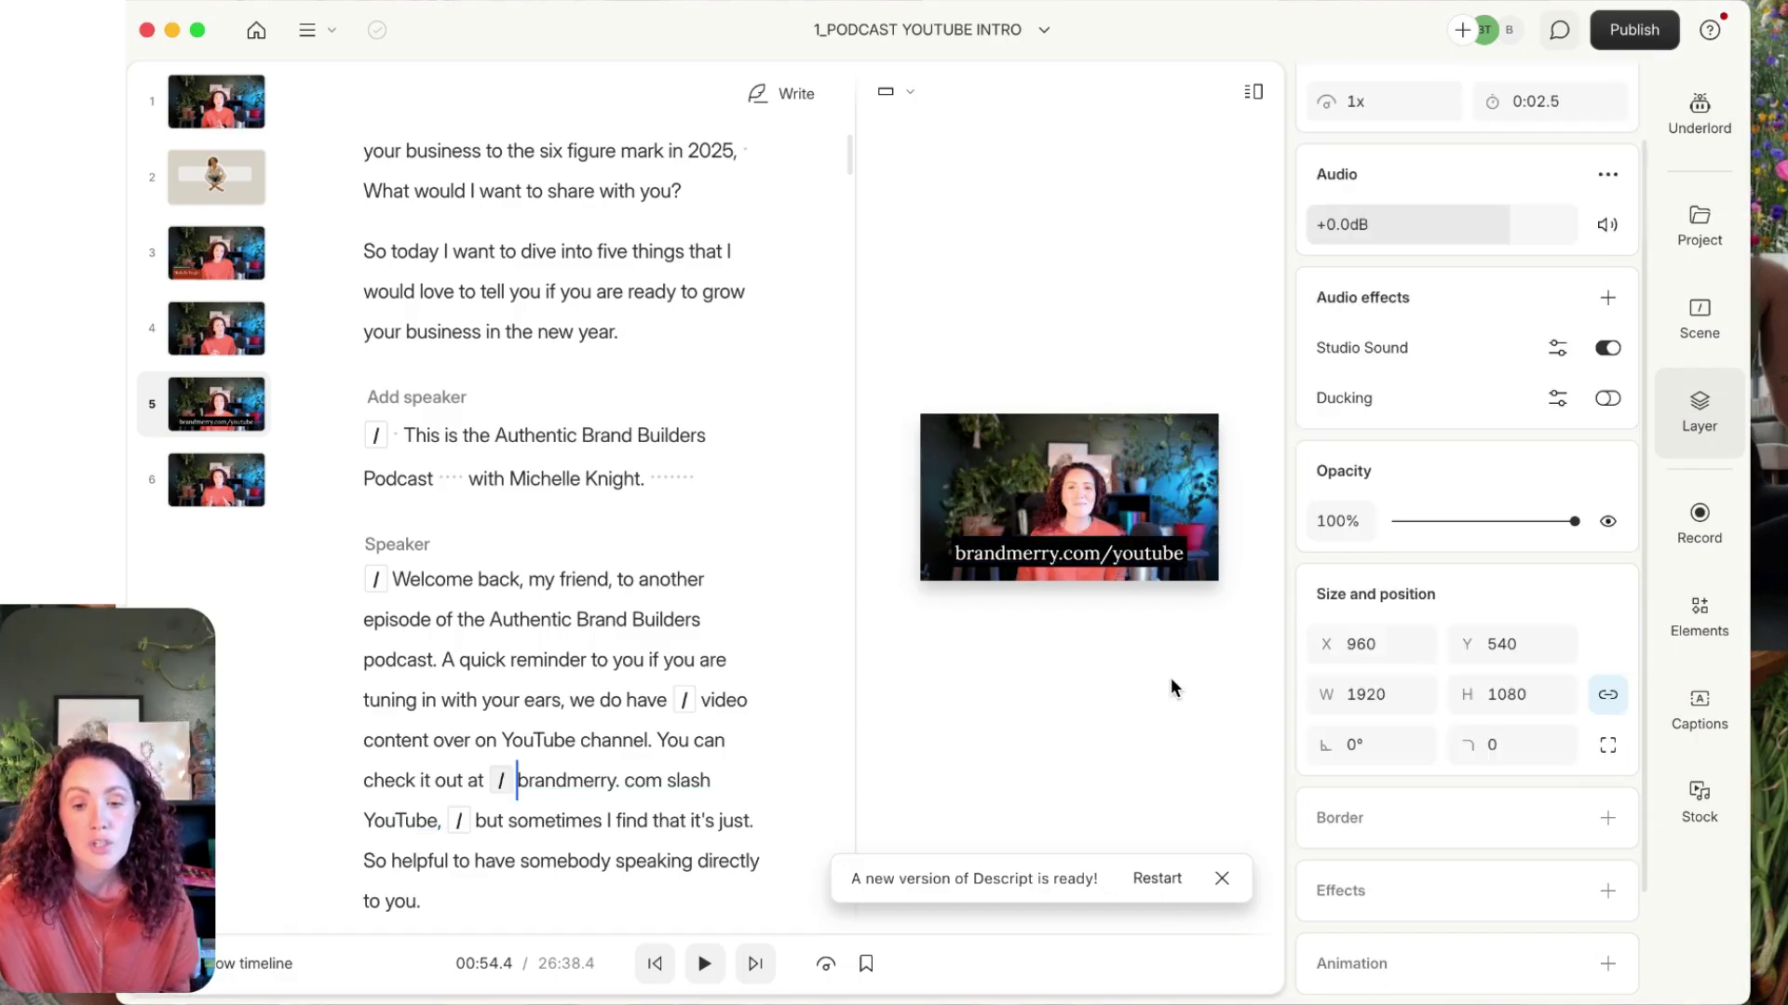
Look through the rest of the script for the closing passage that mentions "brandmerry. com slash 2025".
click(689, 508)
scroll(691, 505, down, 3)
scroll(692, 505, down, 20)
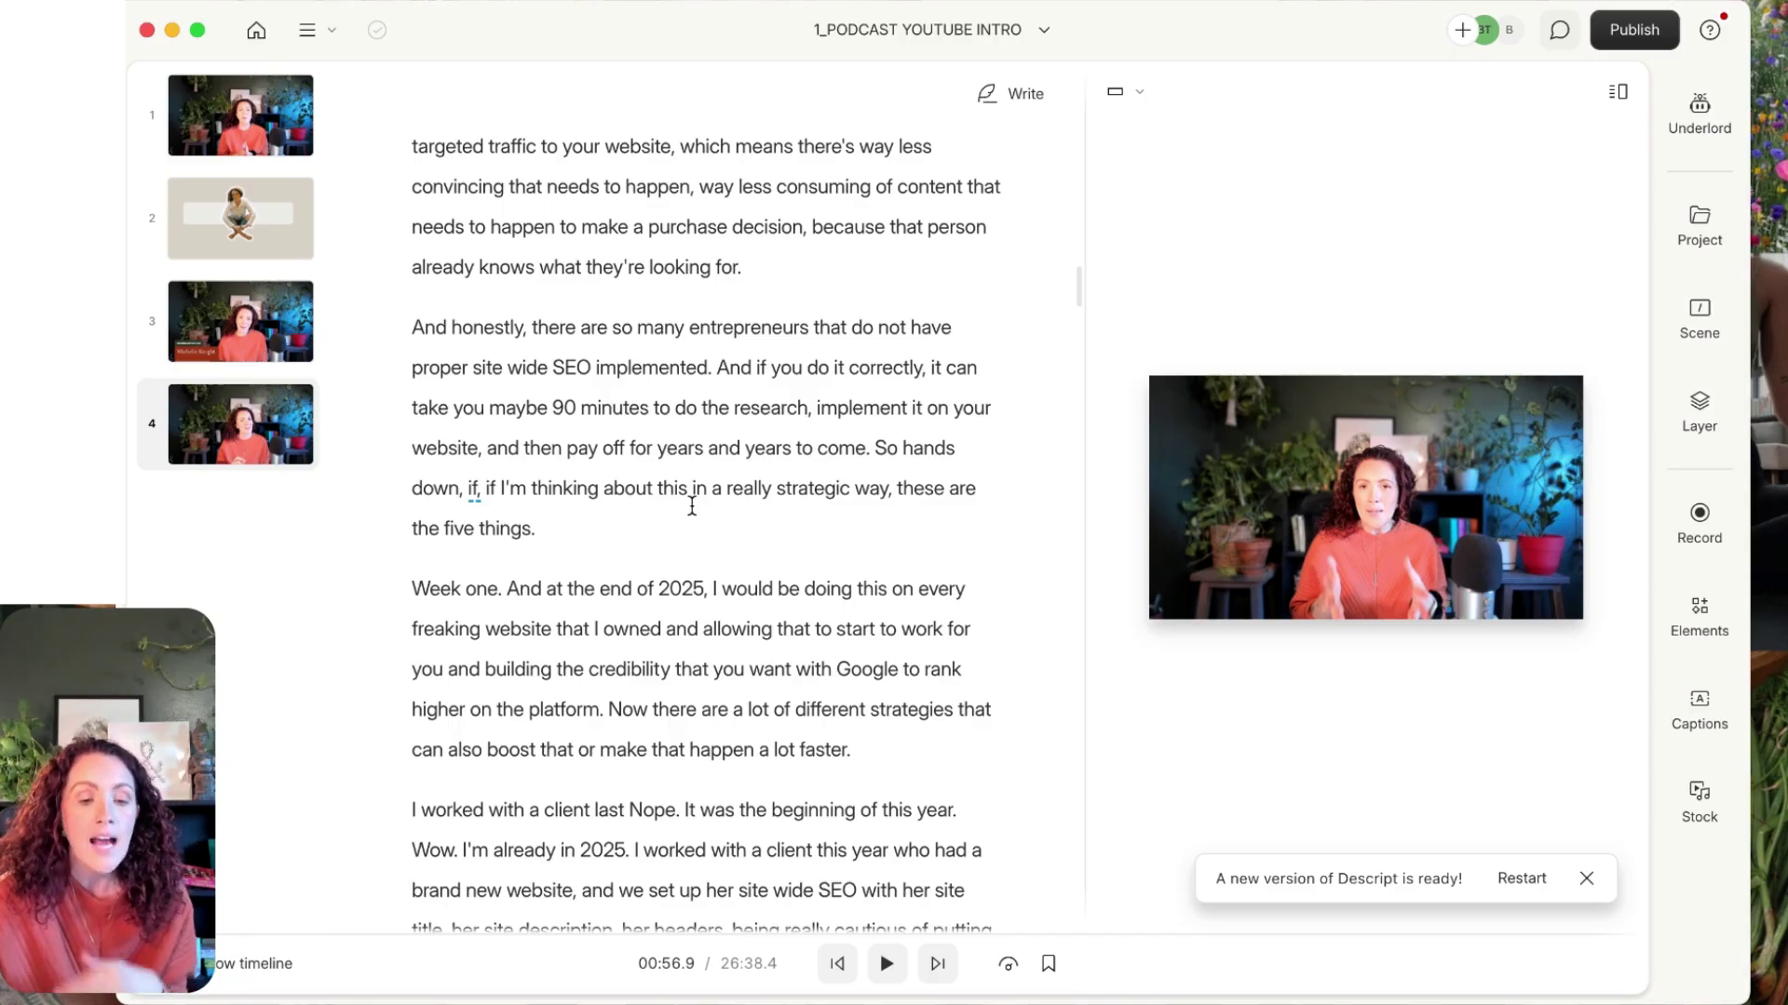
scroll(692, 506, down, 20)
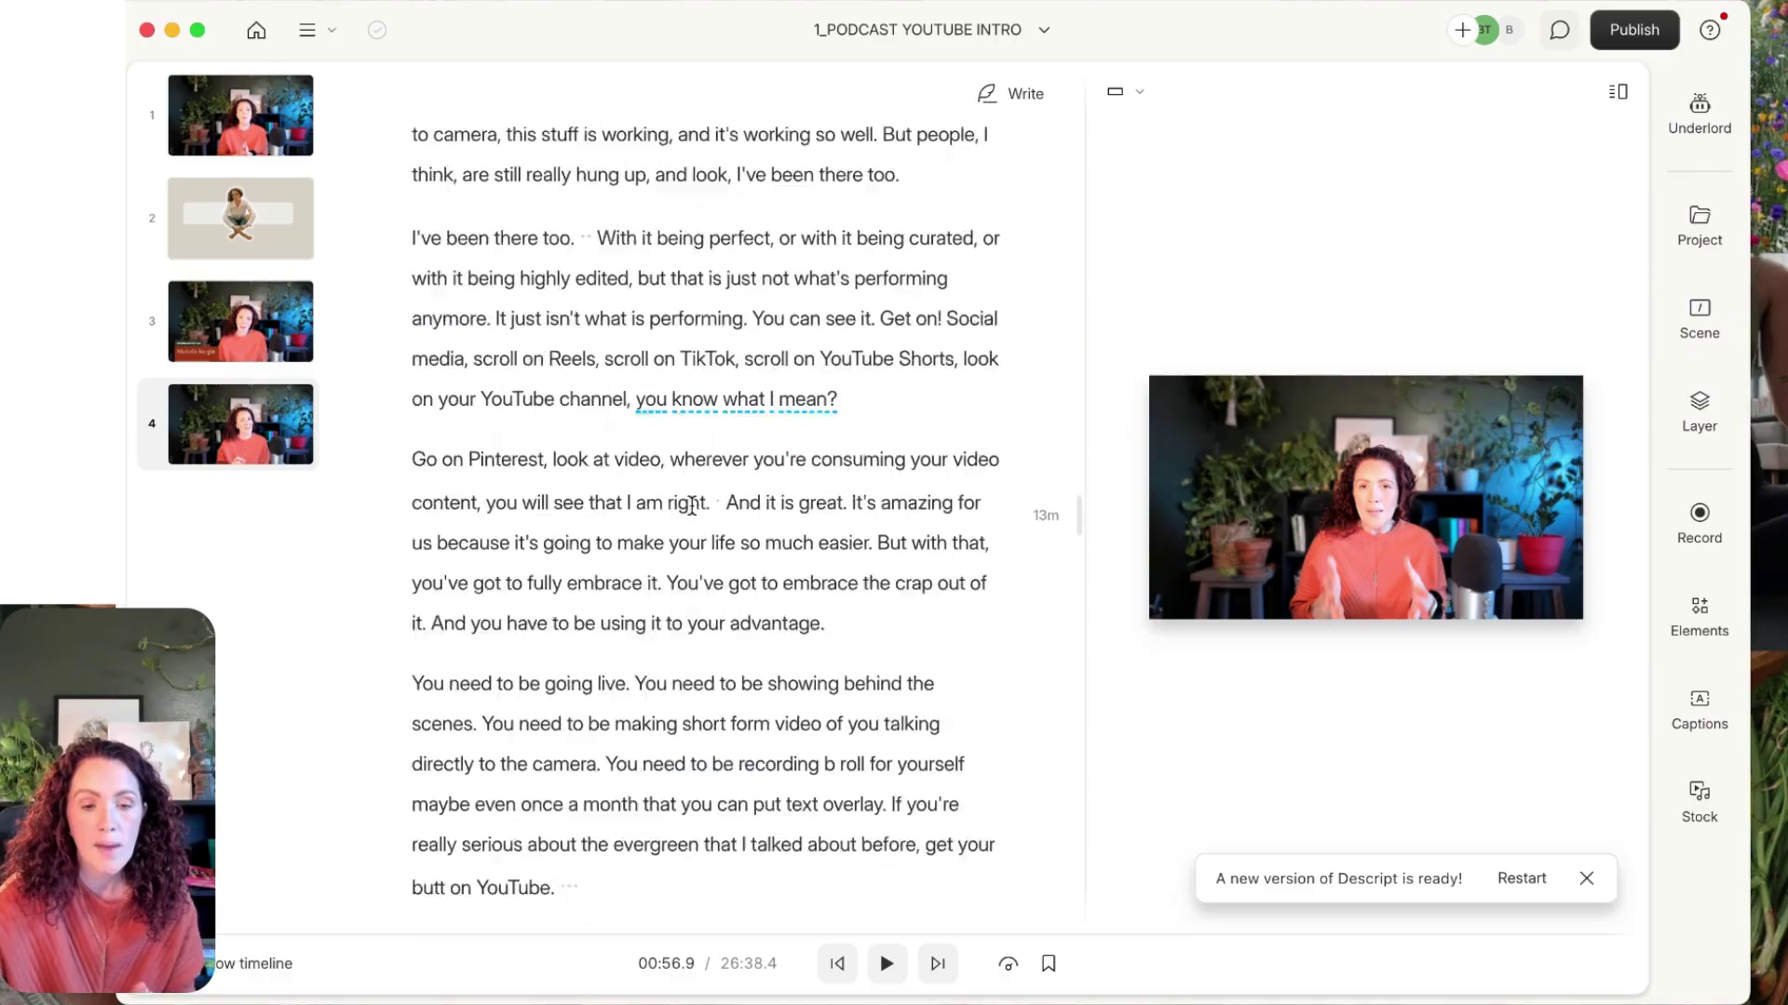
scroll(692, 505, down, 20)
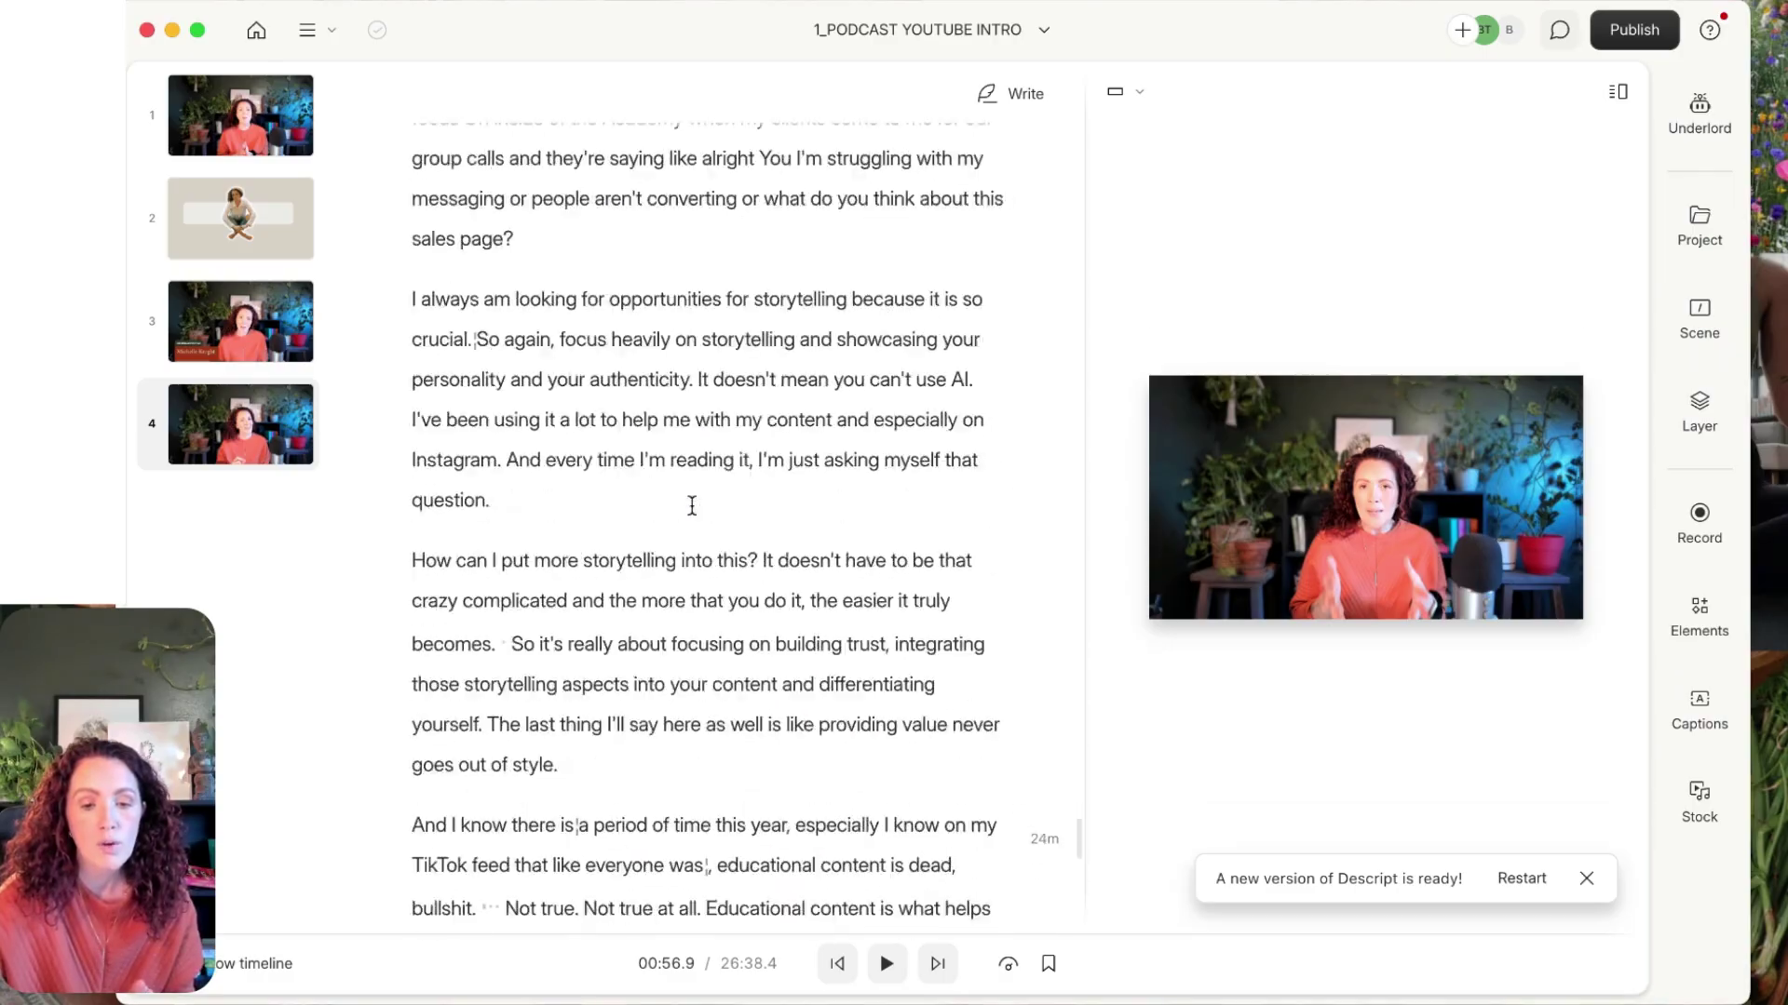
scroll(692, 506, up, 15)
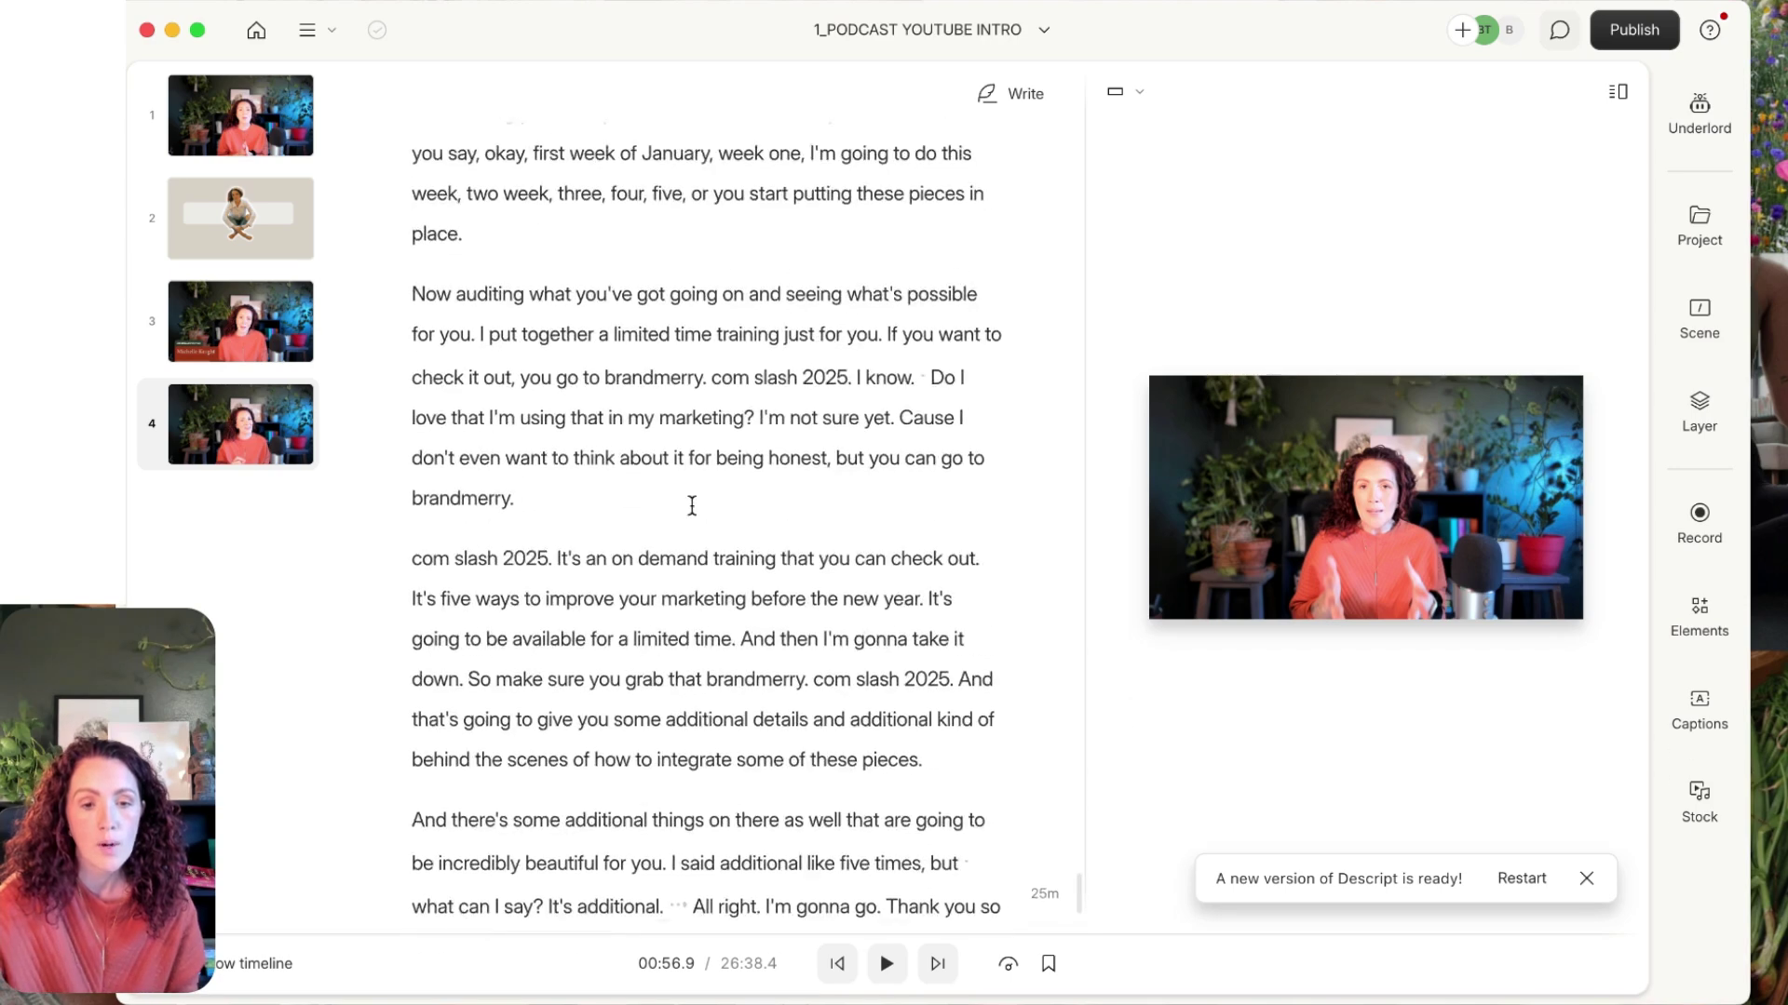
Delete the script passage from "Again, I'm doing all of these things too" through "because" and play back the cut.
scroll(692, 500, up, 1)
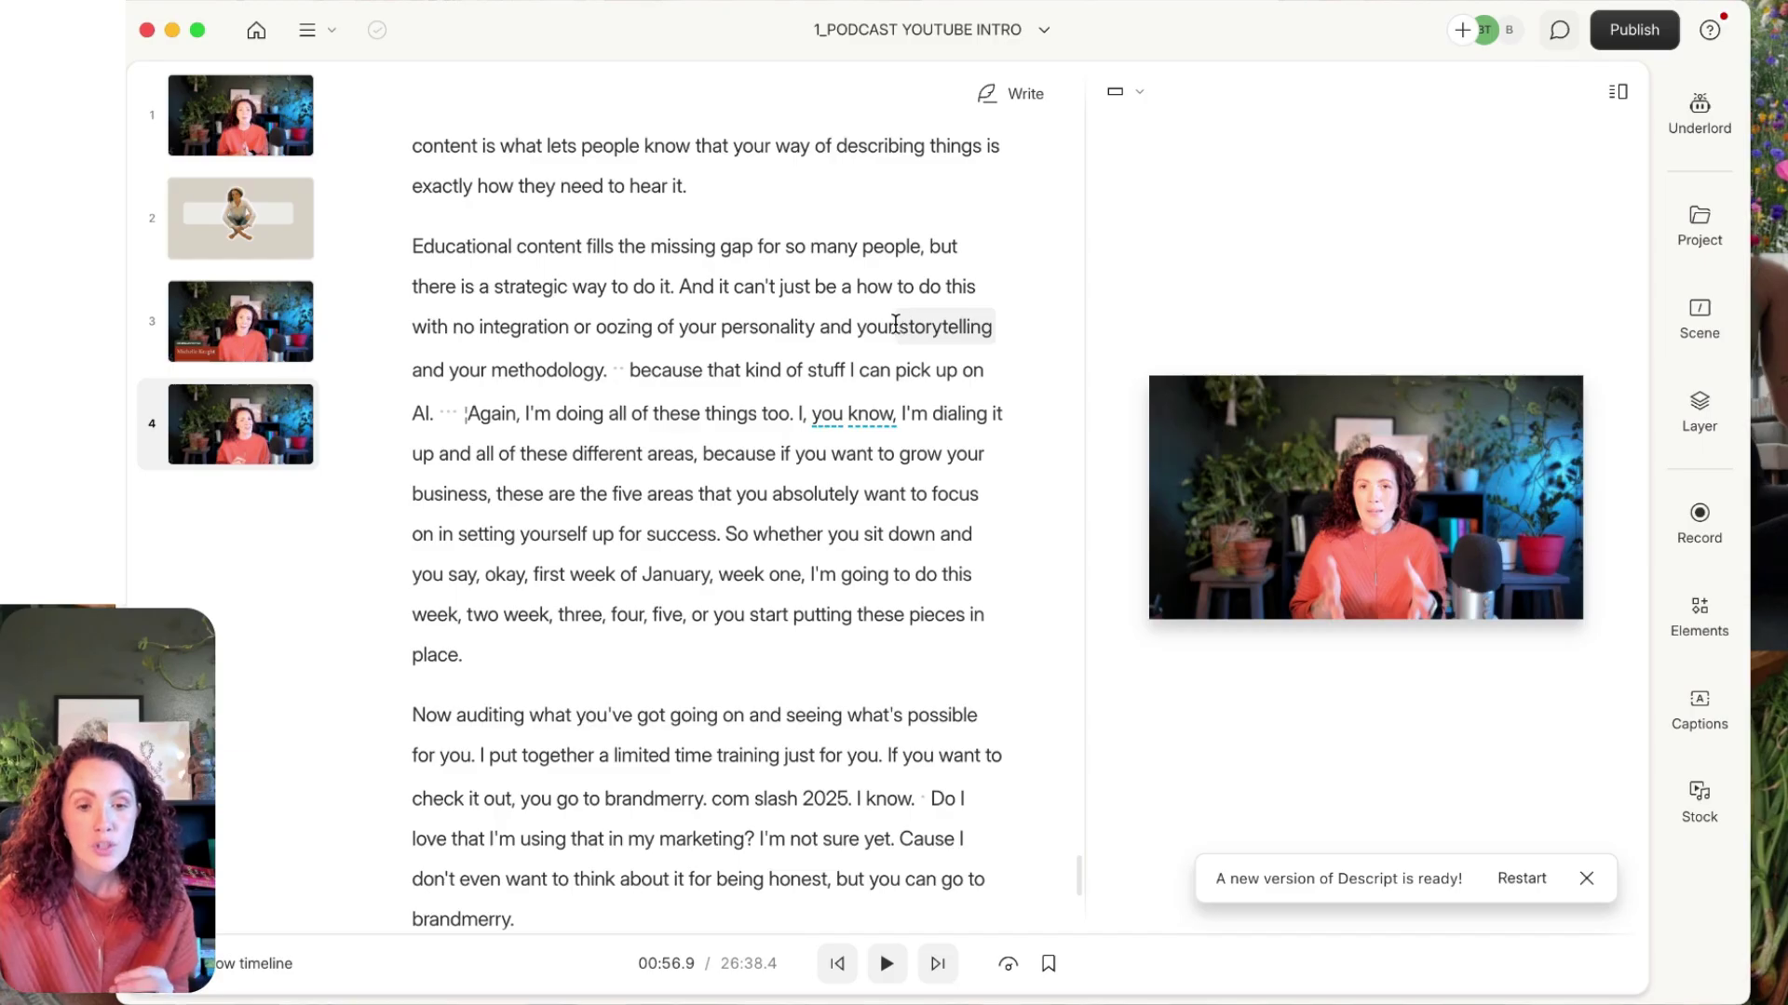
click(463, 414)
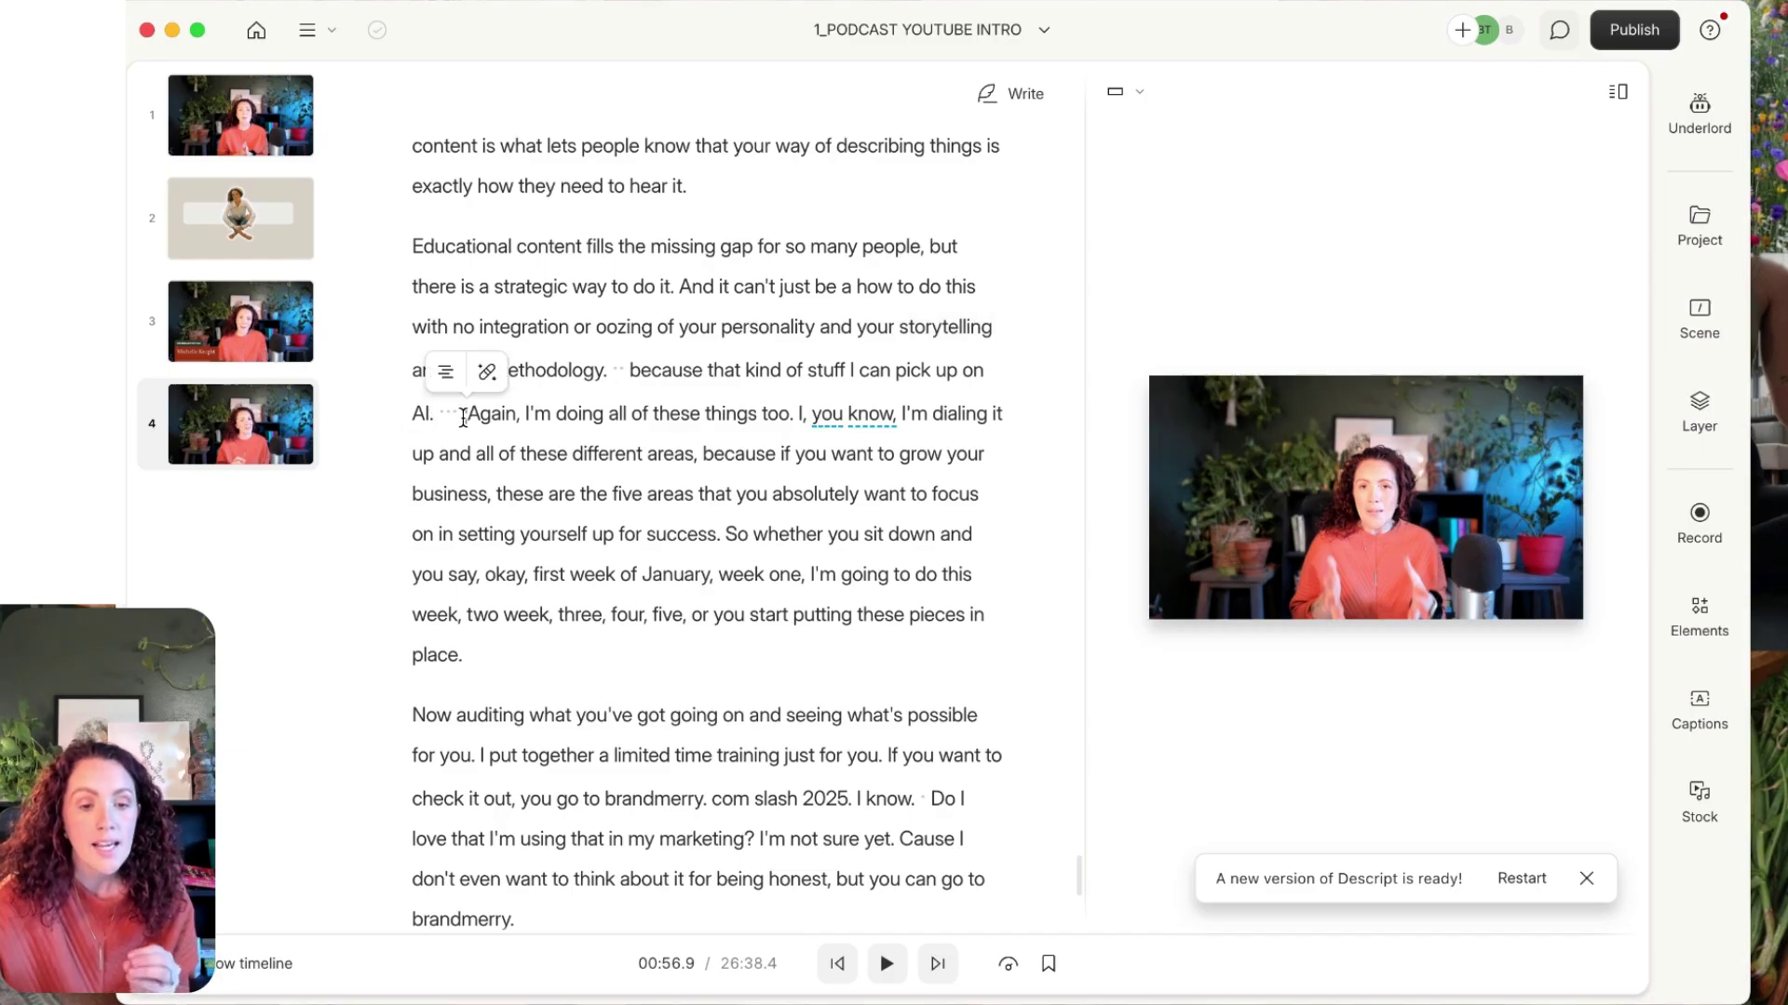
drag(463, 416, 780, 453)
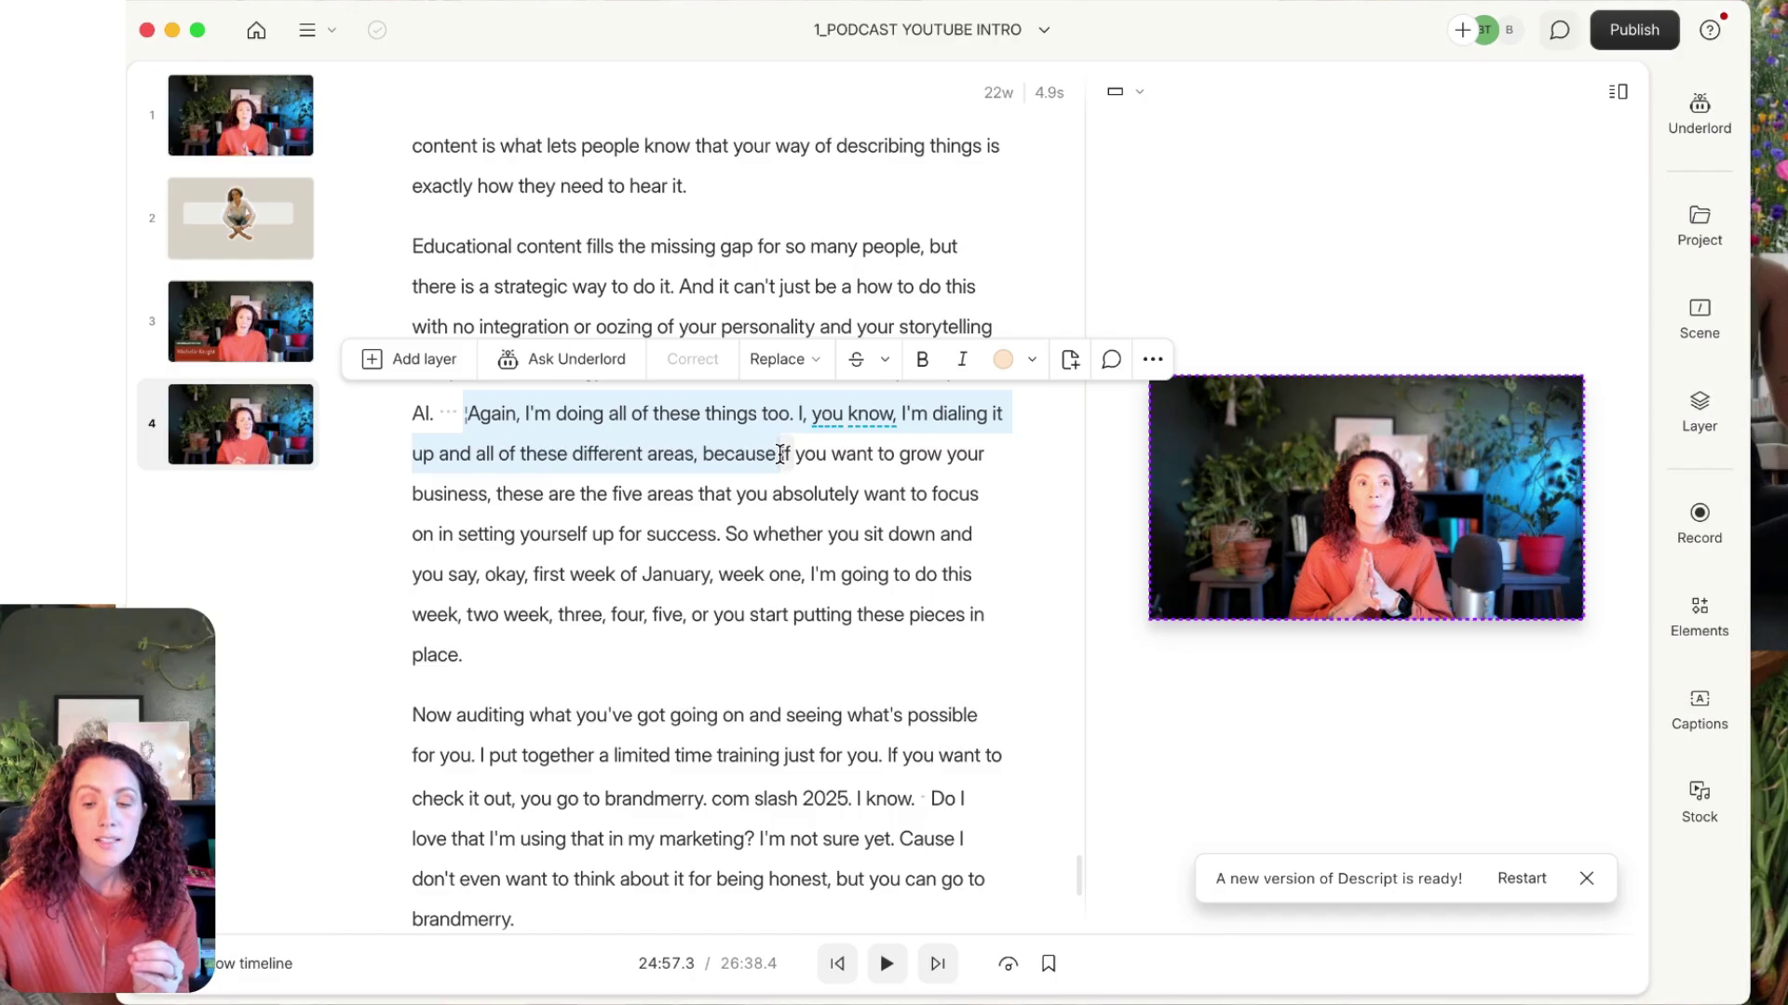
key(BackSpace)
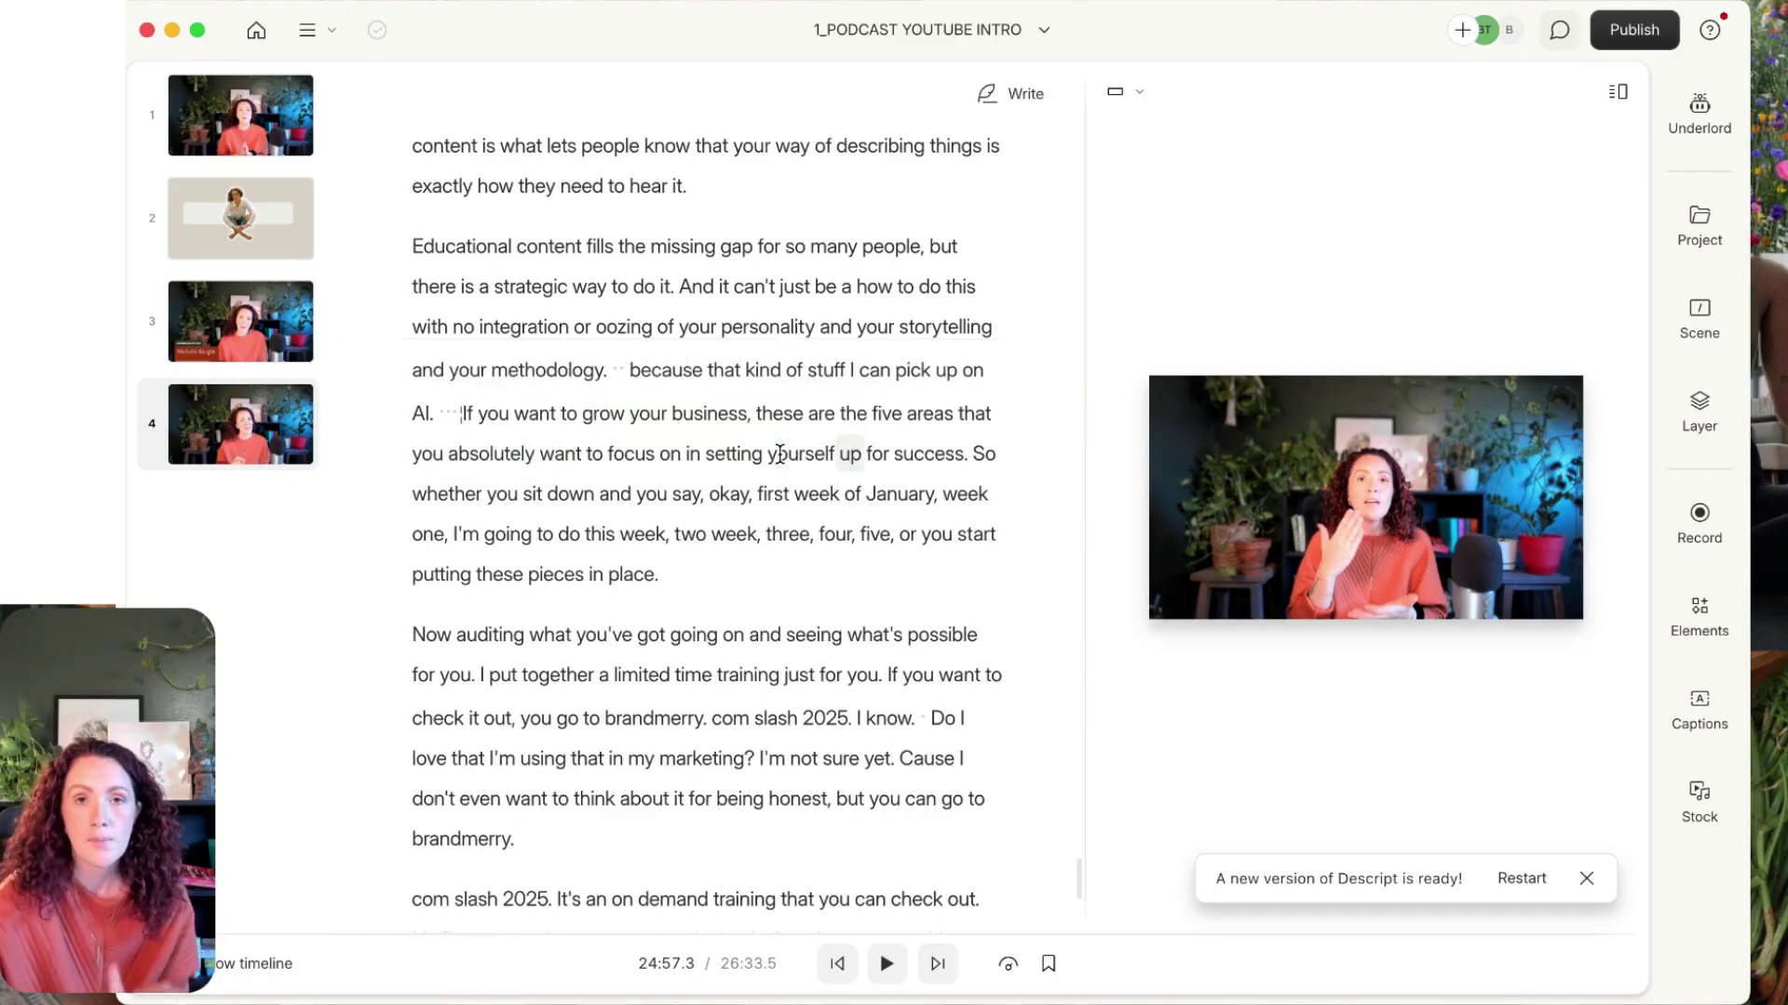
double_click(824, 370)
key(space)
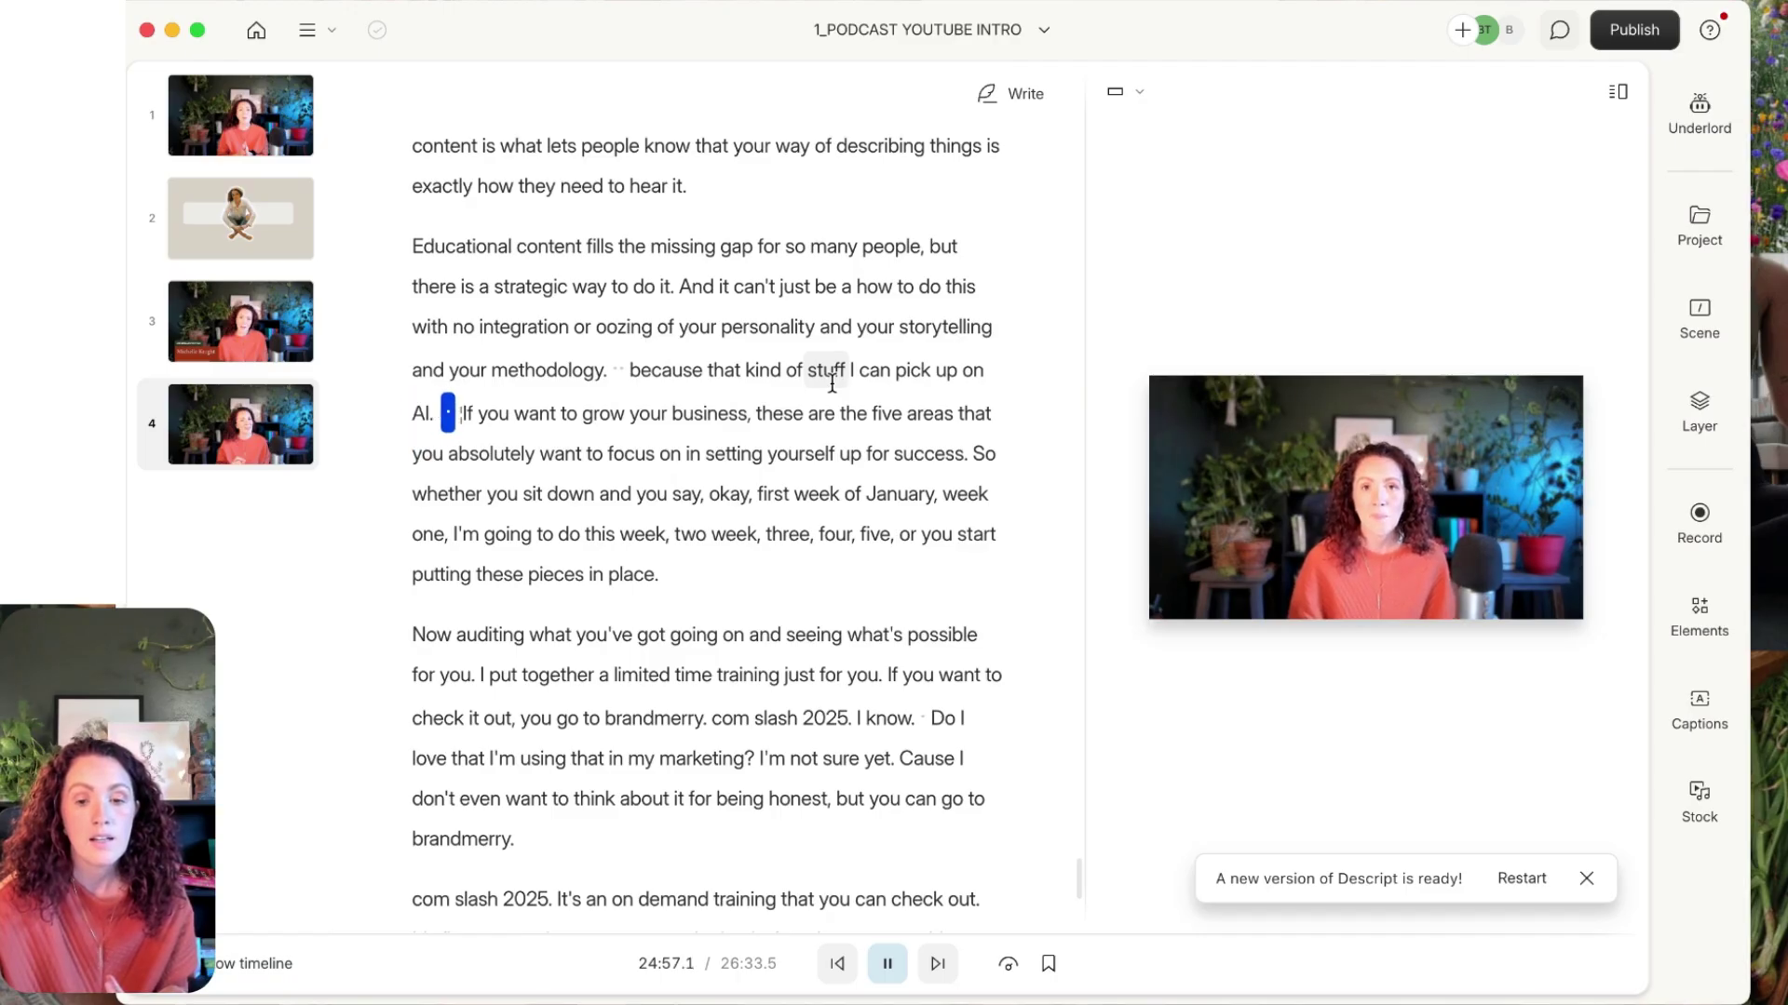
key(space)
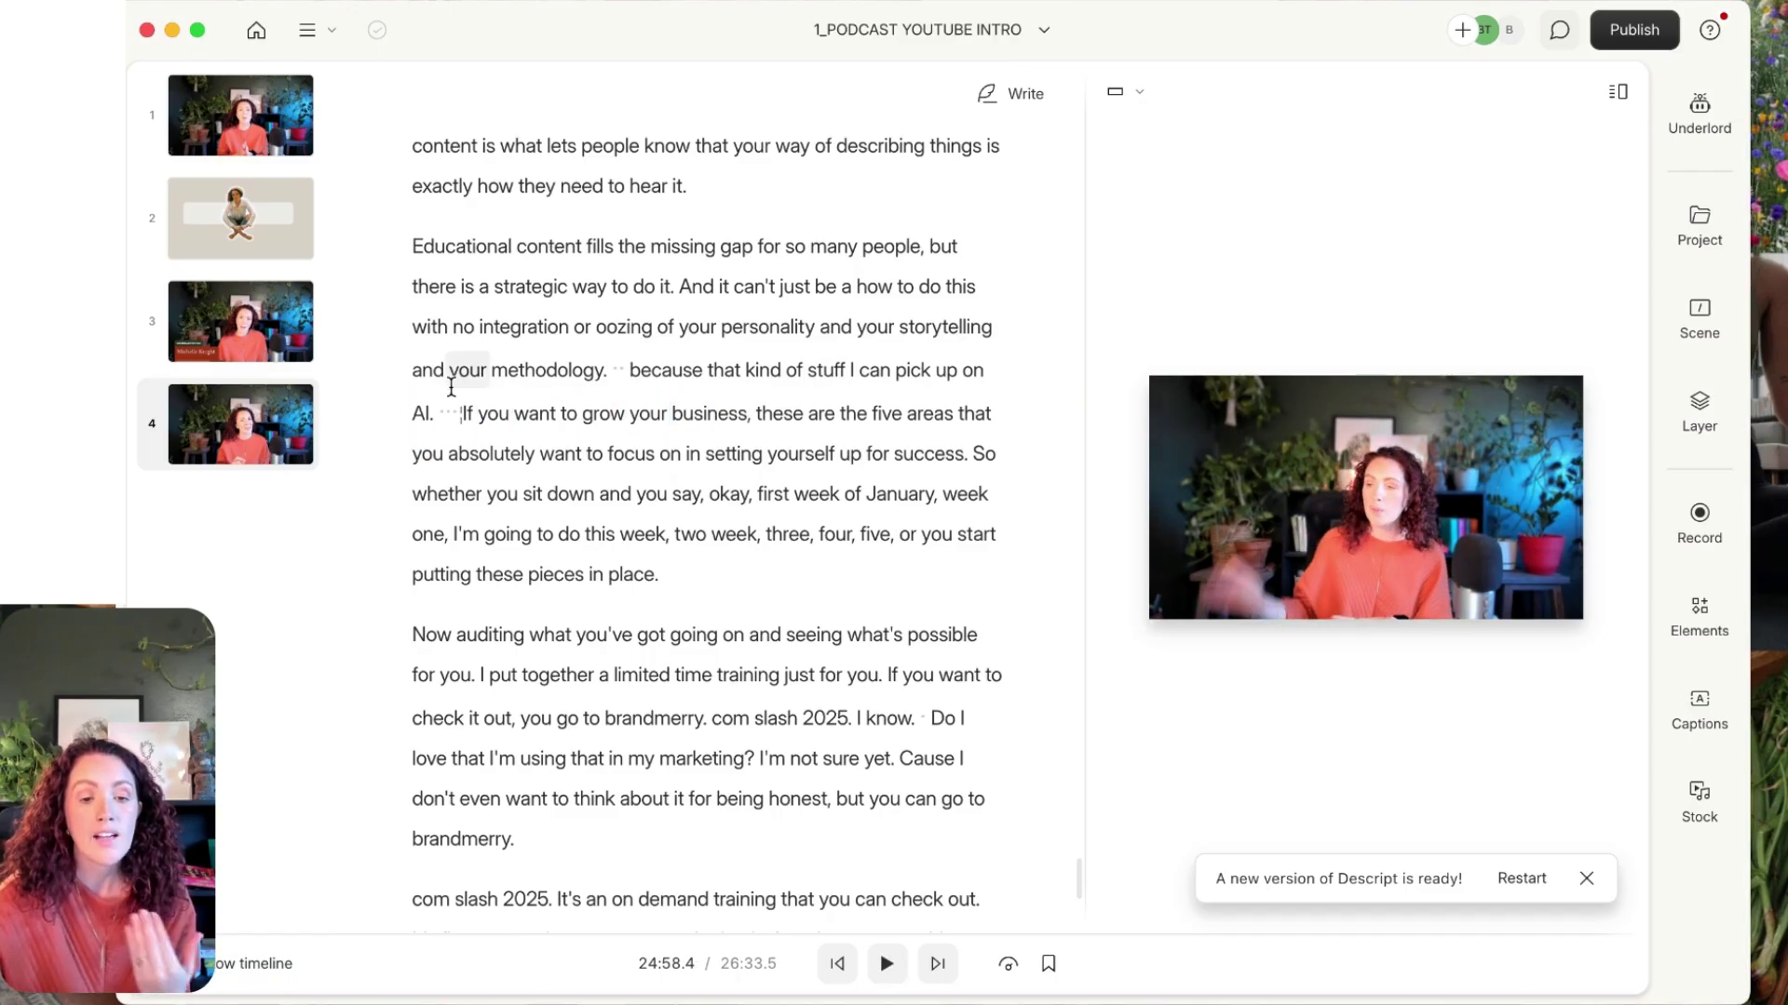
Delete the pause before "If you want to grow your business" and play back the join.
click(458, 418)
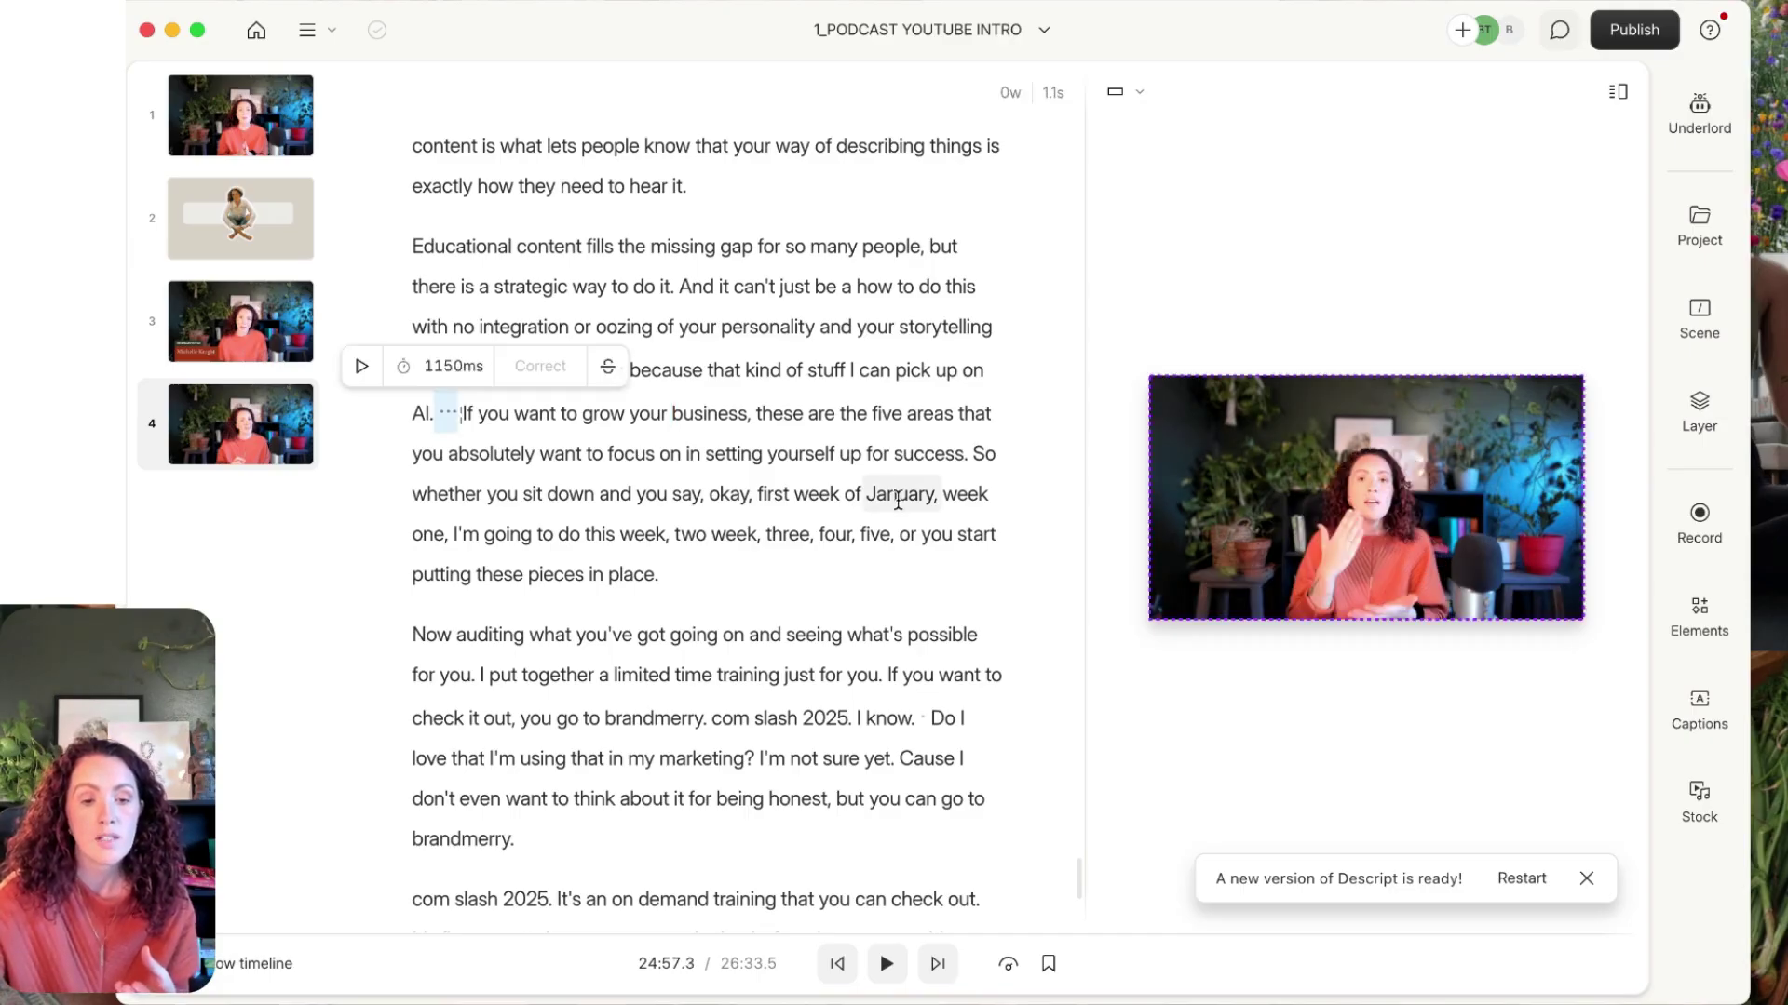
key(BackSpace)
key(space)
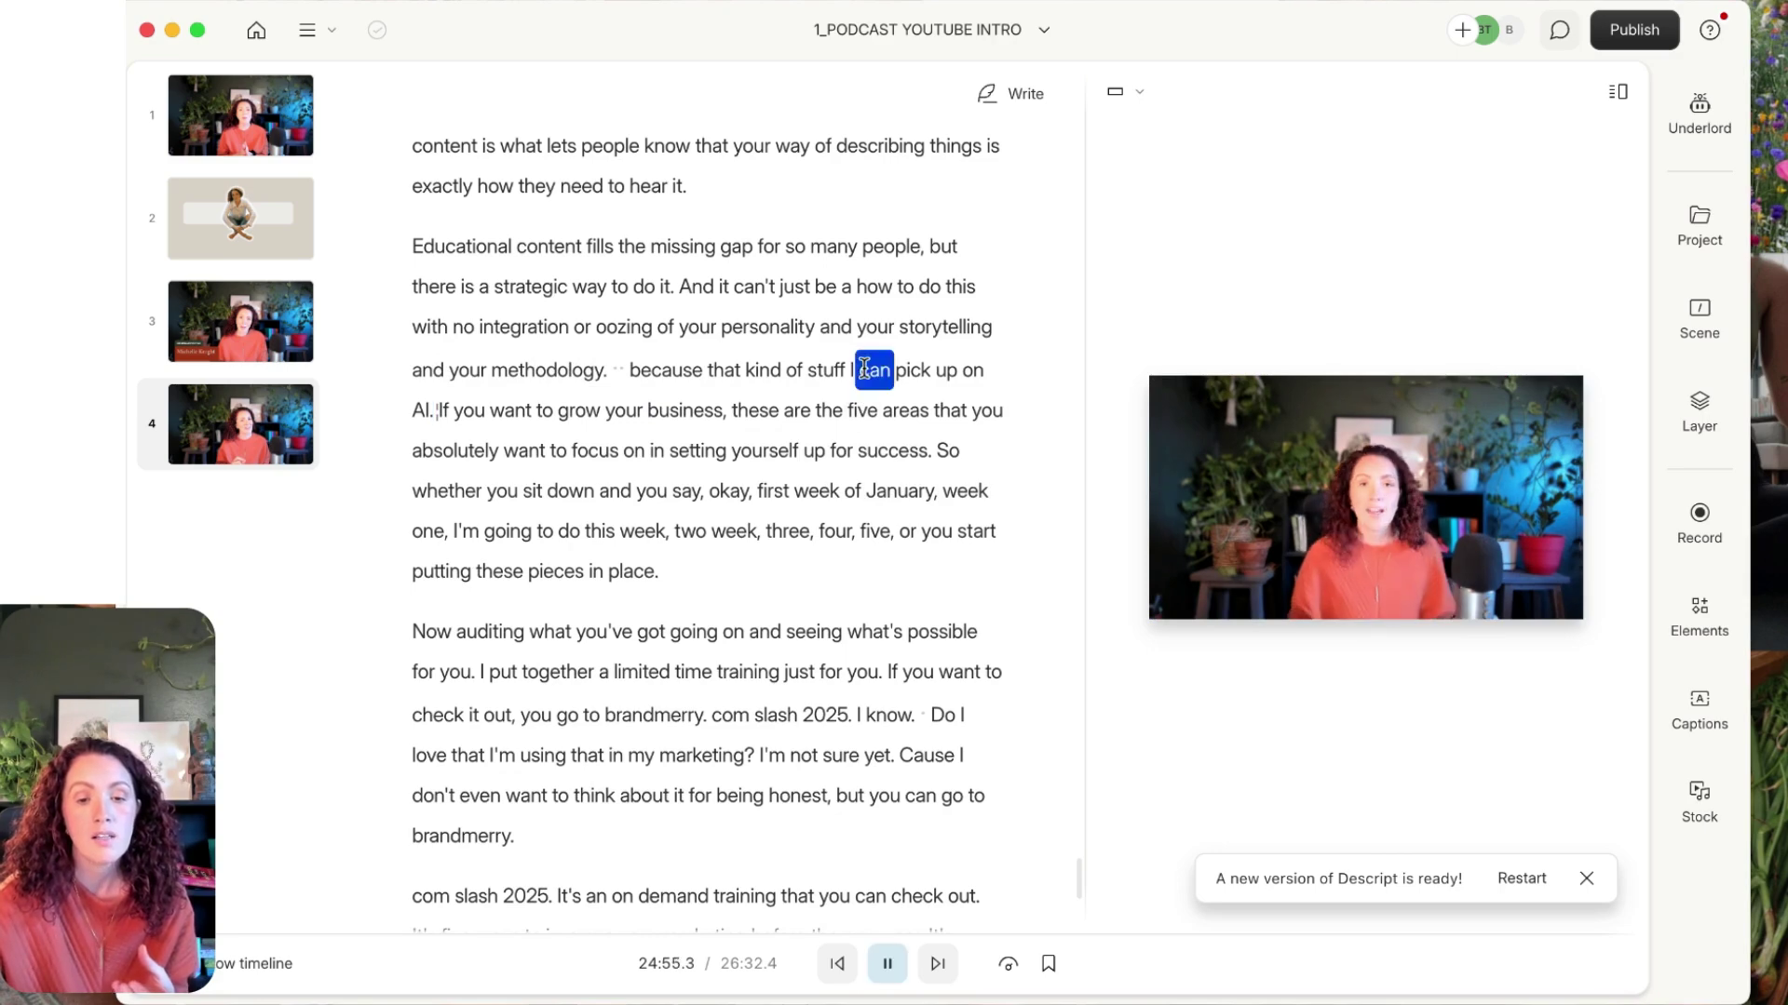
key(space)
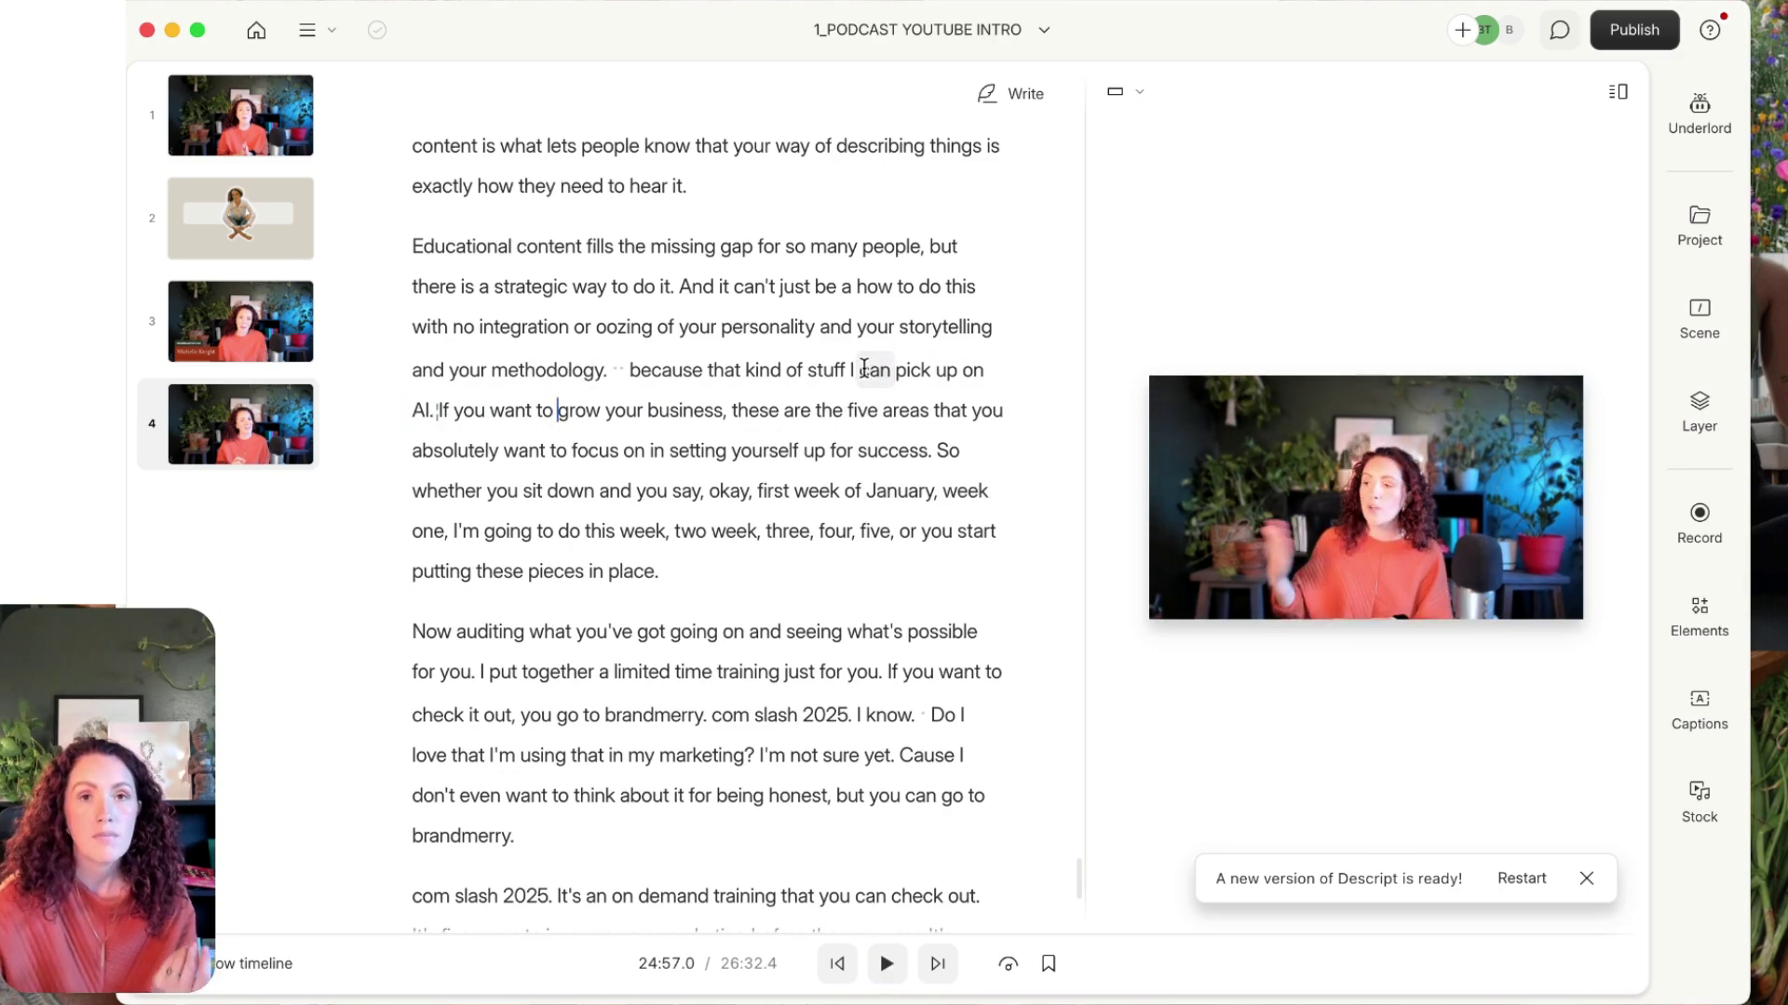
Look over the Underlord AI tools for improving sound, such as Studio Sound and Remove filler words, and close the list.
scroll(737, 528, down, 3)
scroll(737, 528, down, 3)
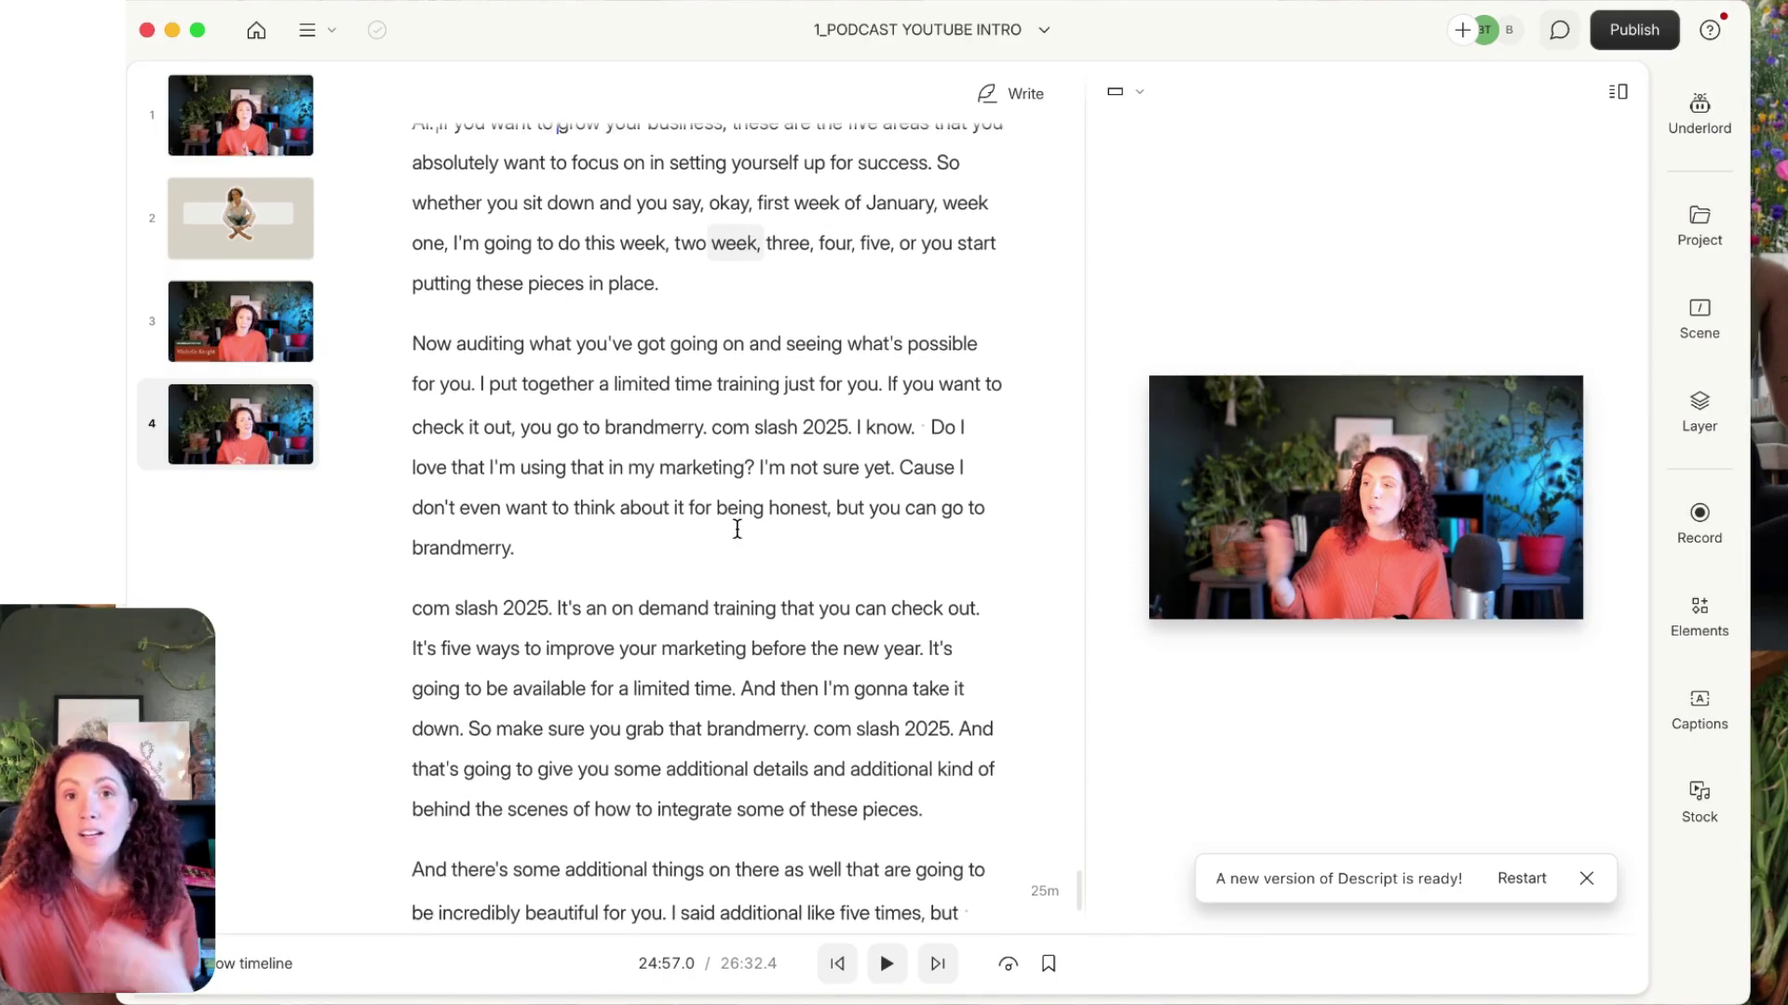
scroll(737, 528, down, 3)
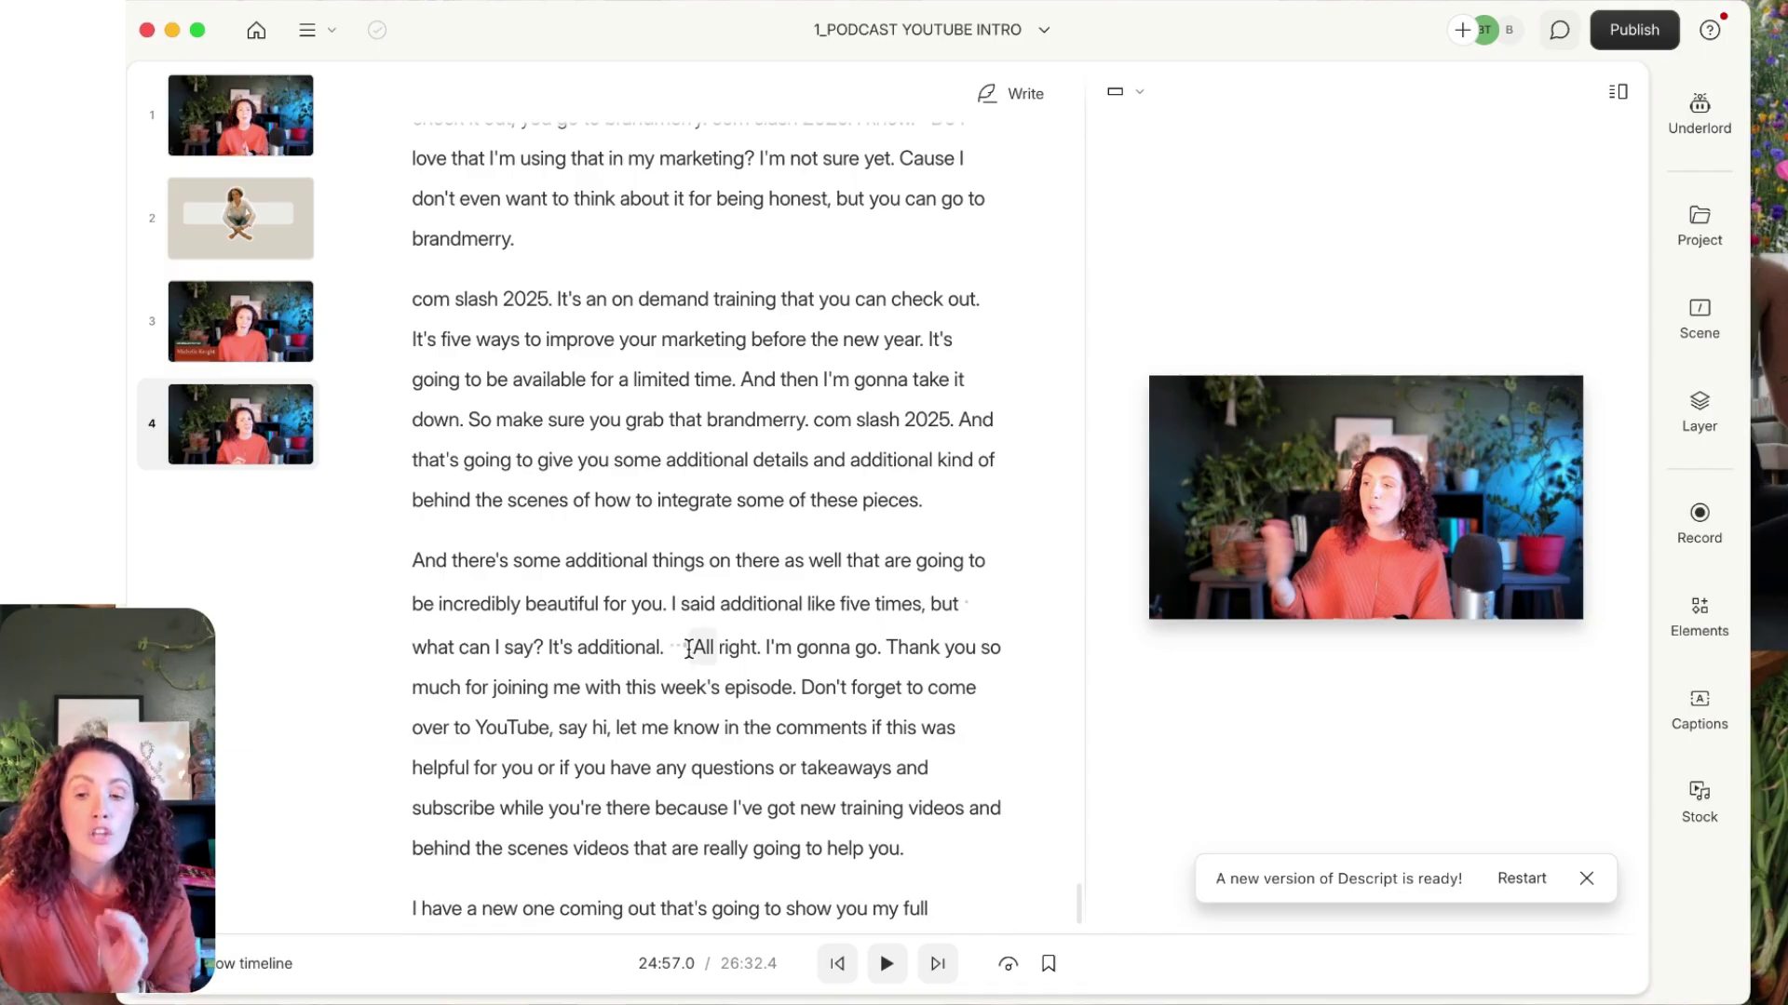
click(1698, 126)
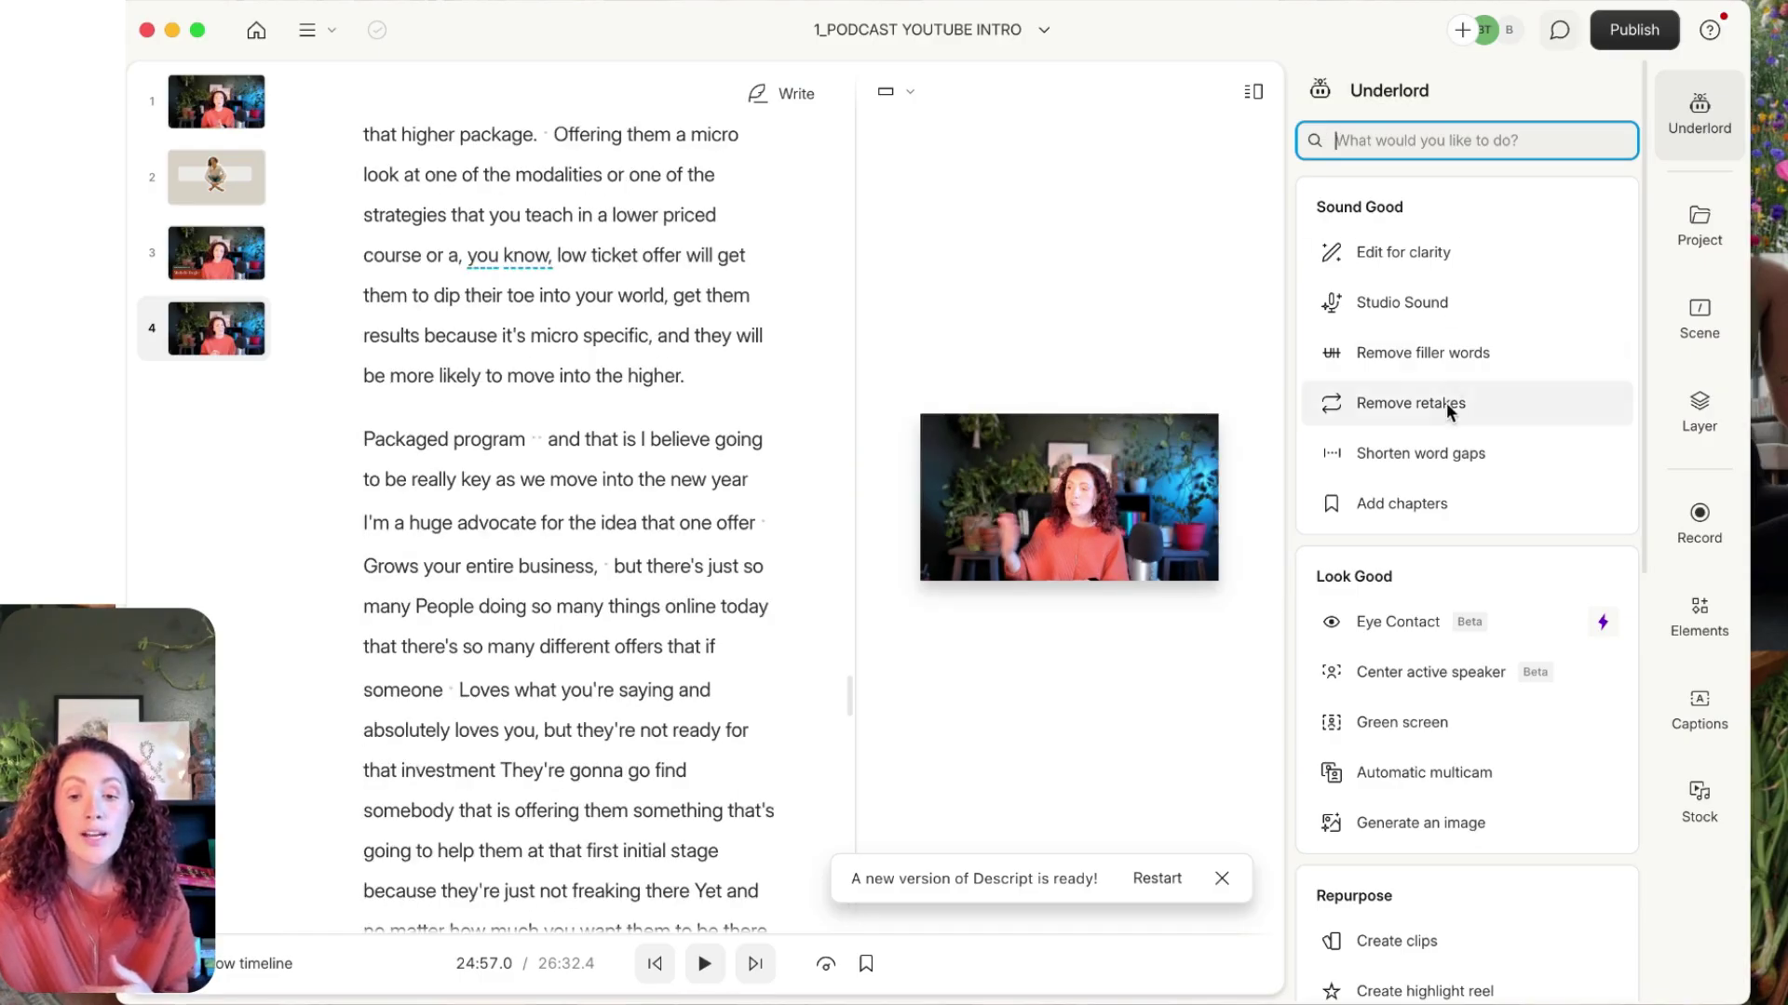
mouse_move(1449, 355)
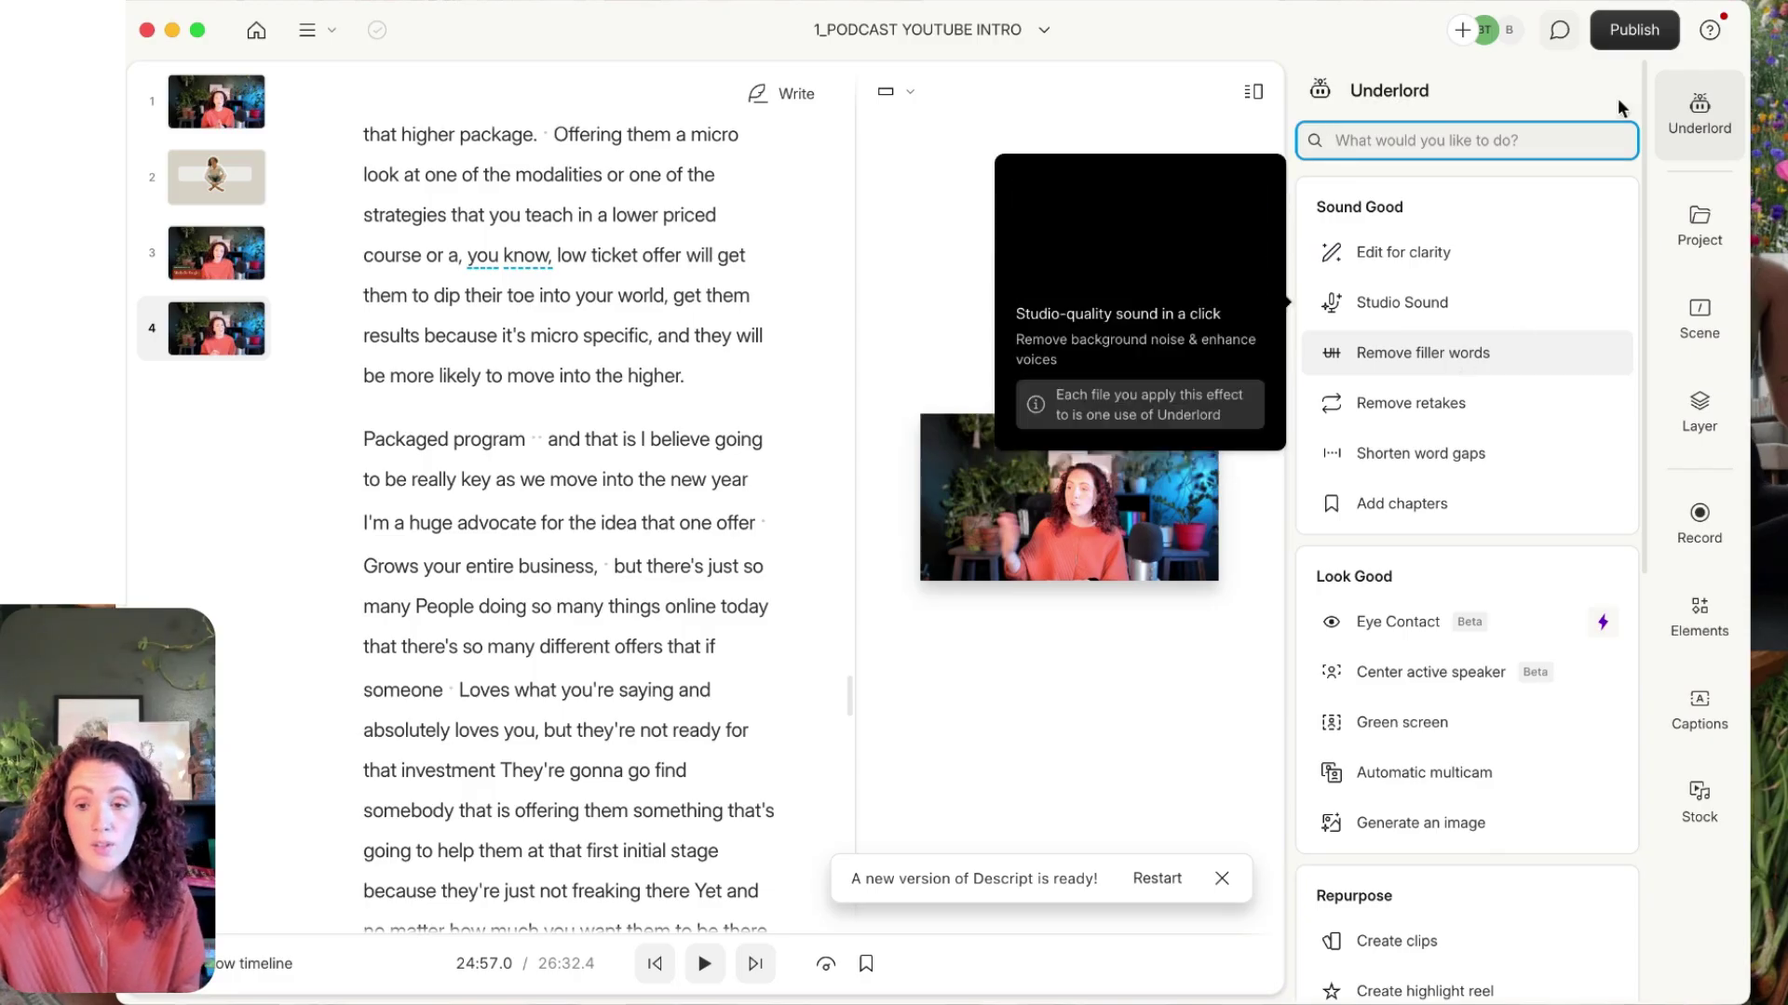
click(1700, 116)
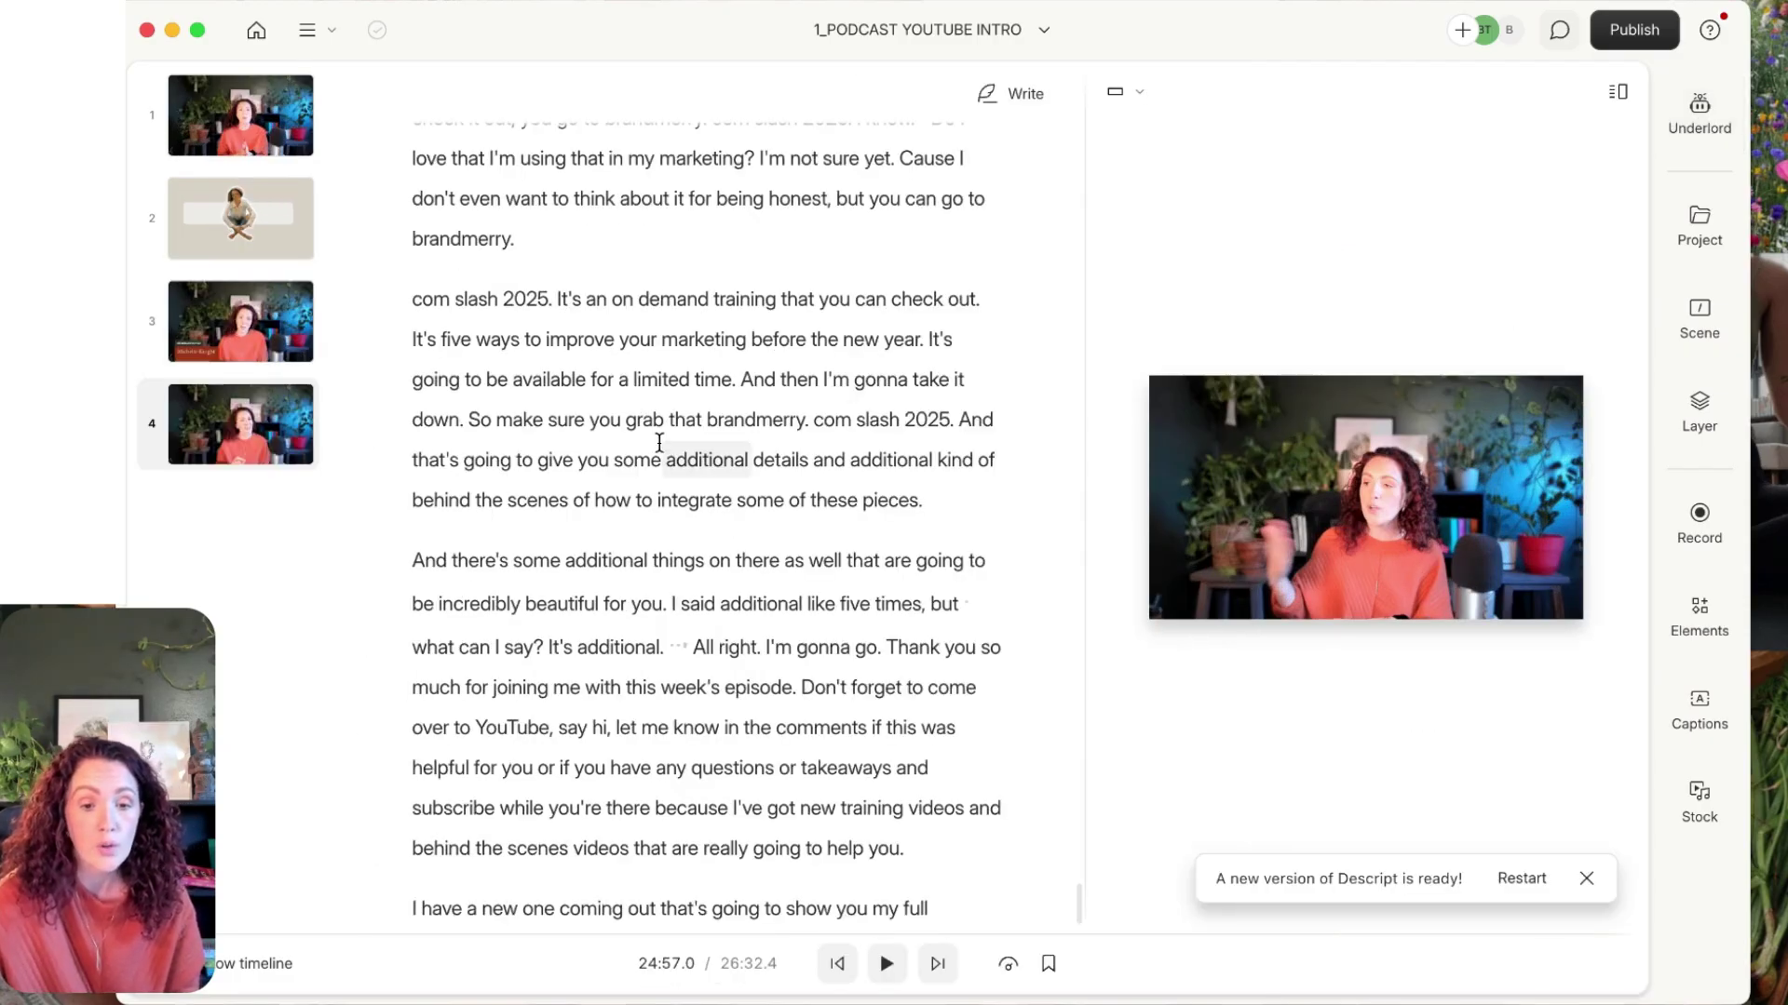
Play the passage starting at "but what can I say?" and delete "All right. I'm gonna go." from the script.
scroll(660, 443, down, 6)
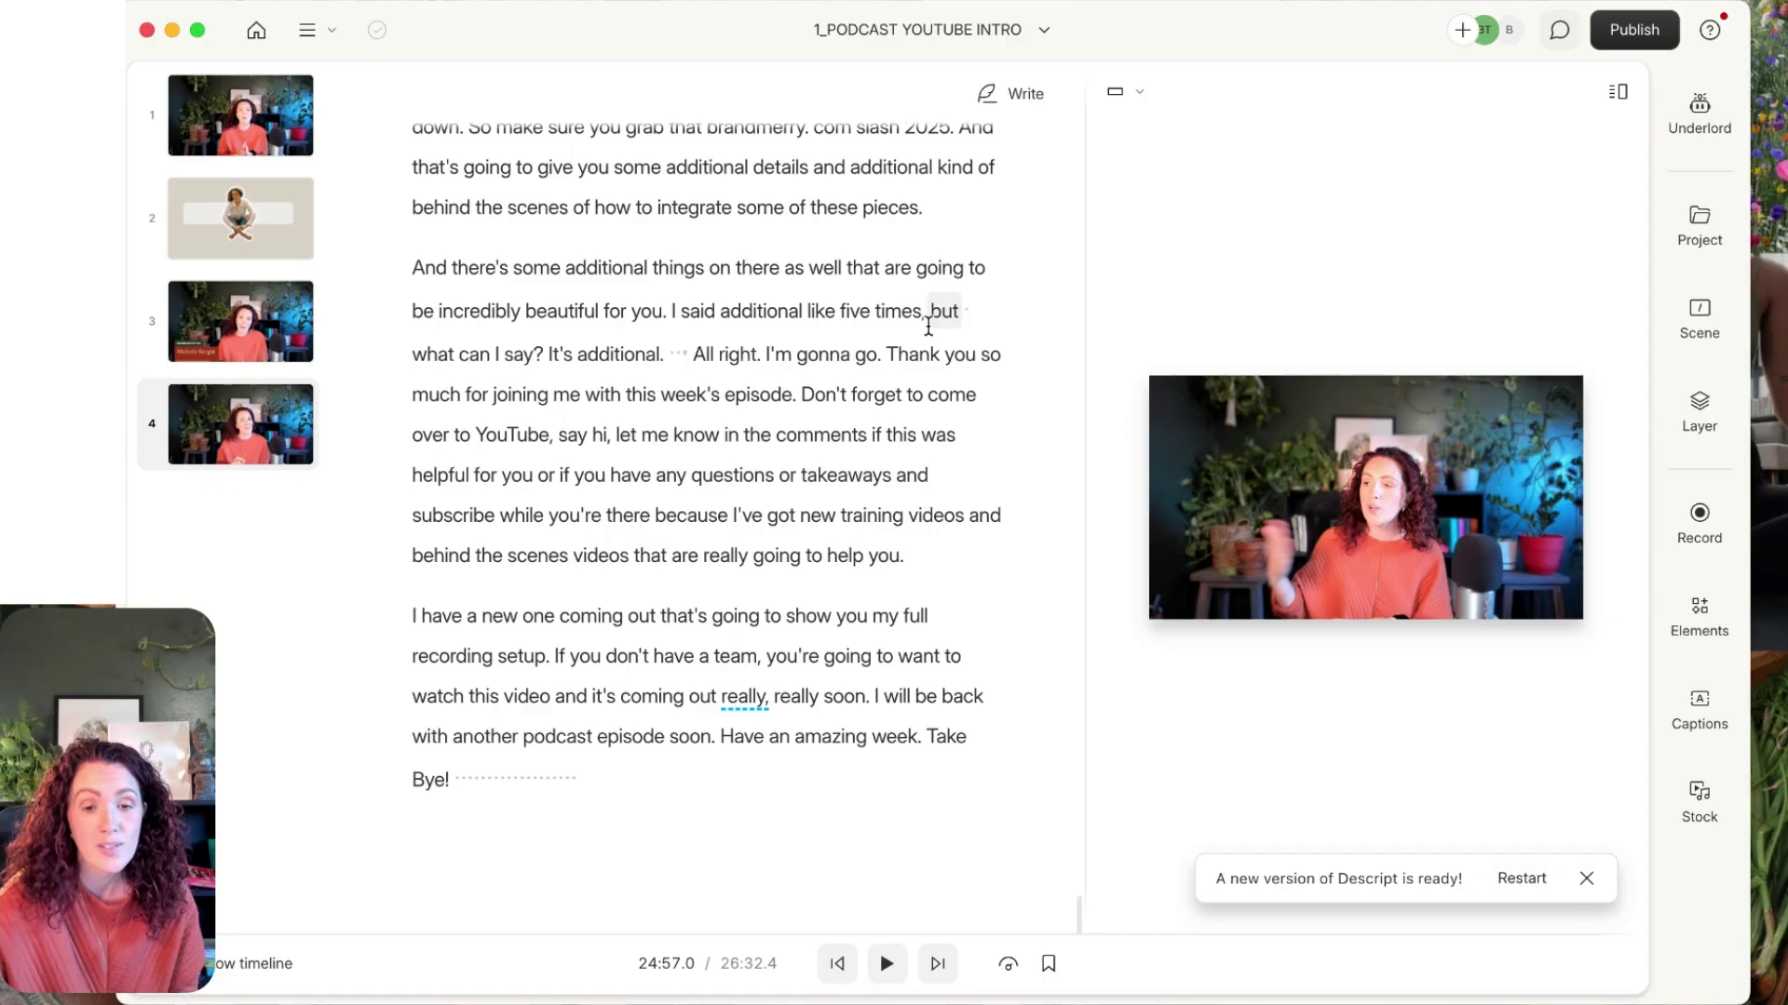
click(931, 315)
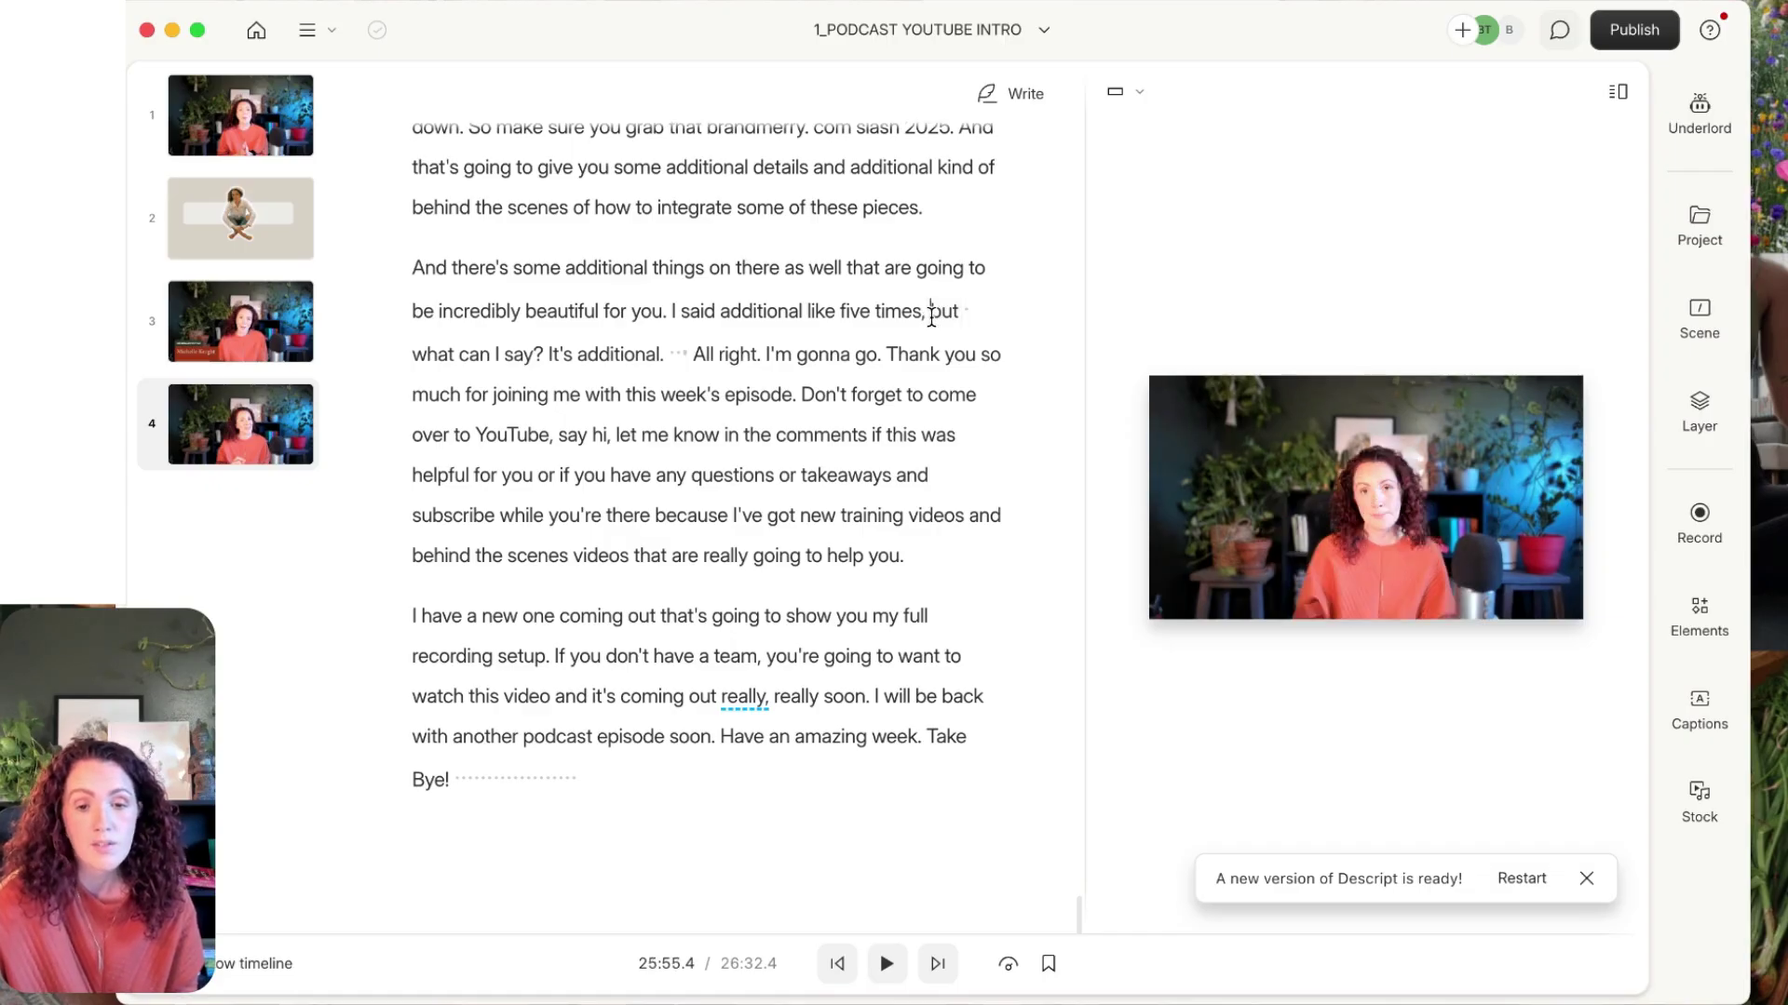
key(space)
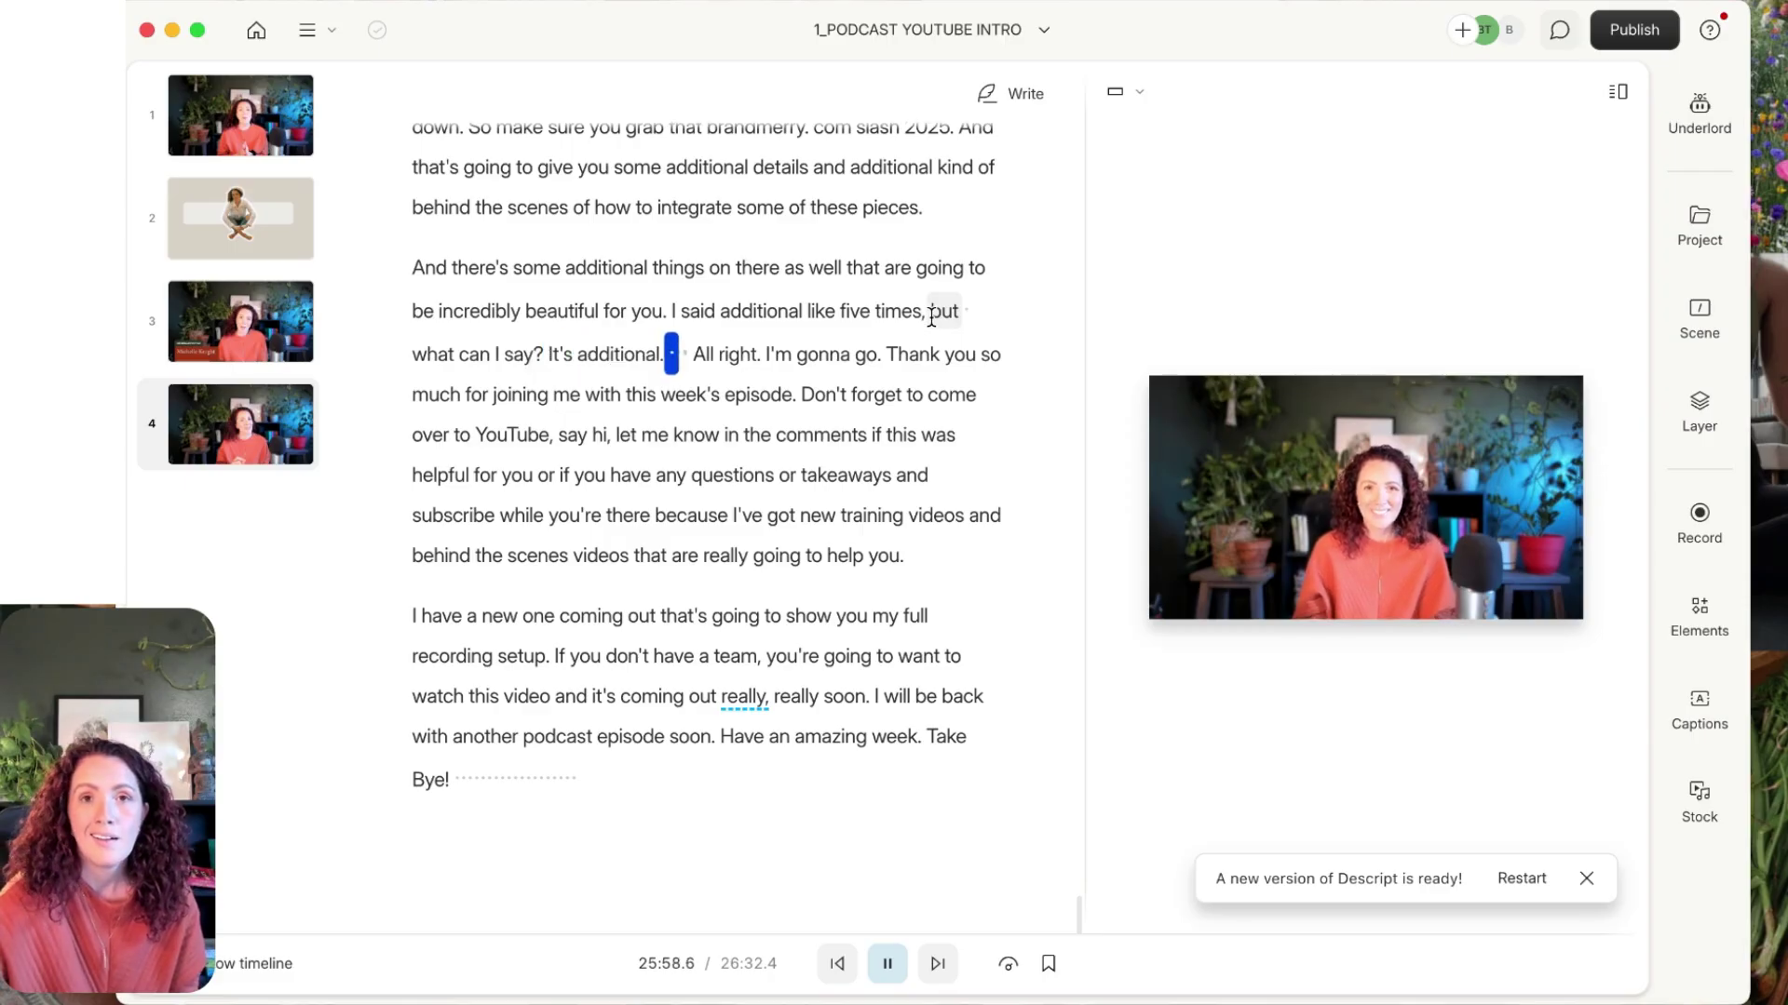
key(space)
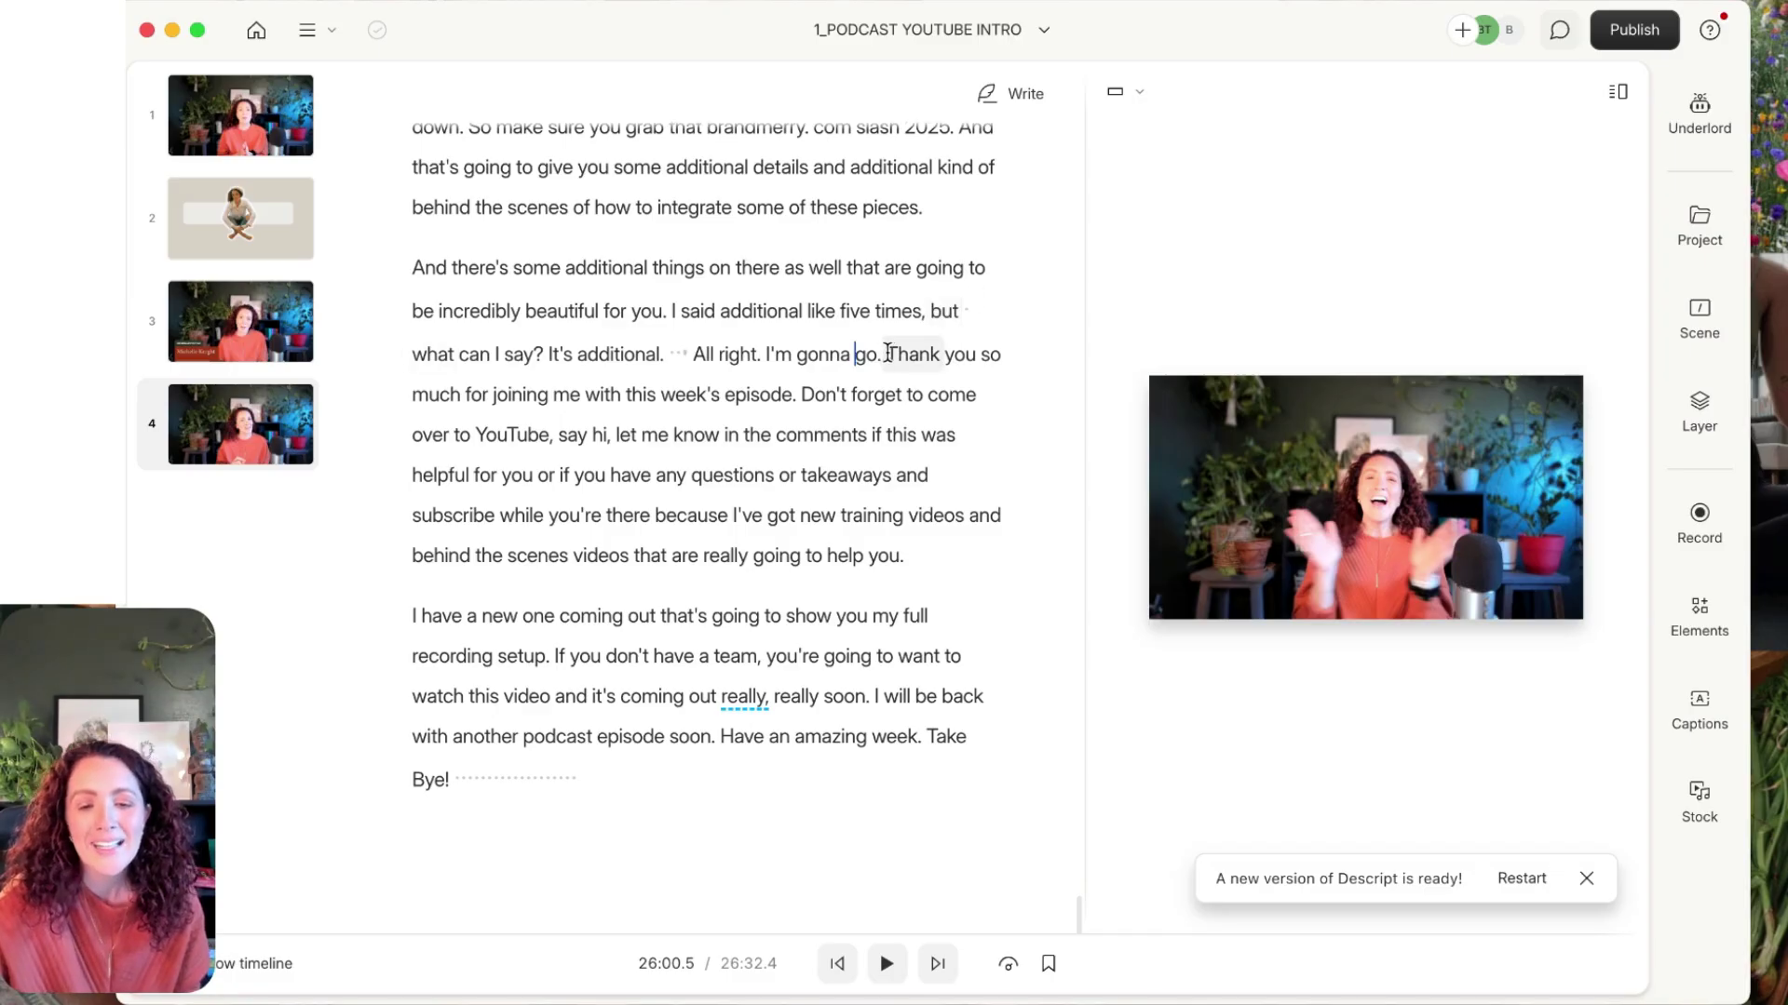
drag(884, 354, 677, 358)
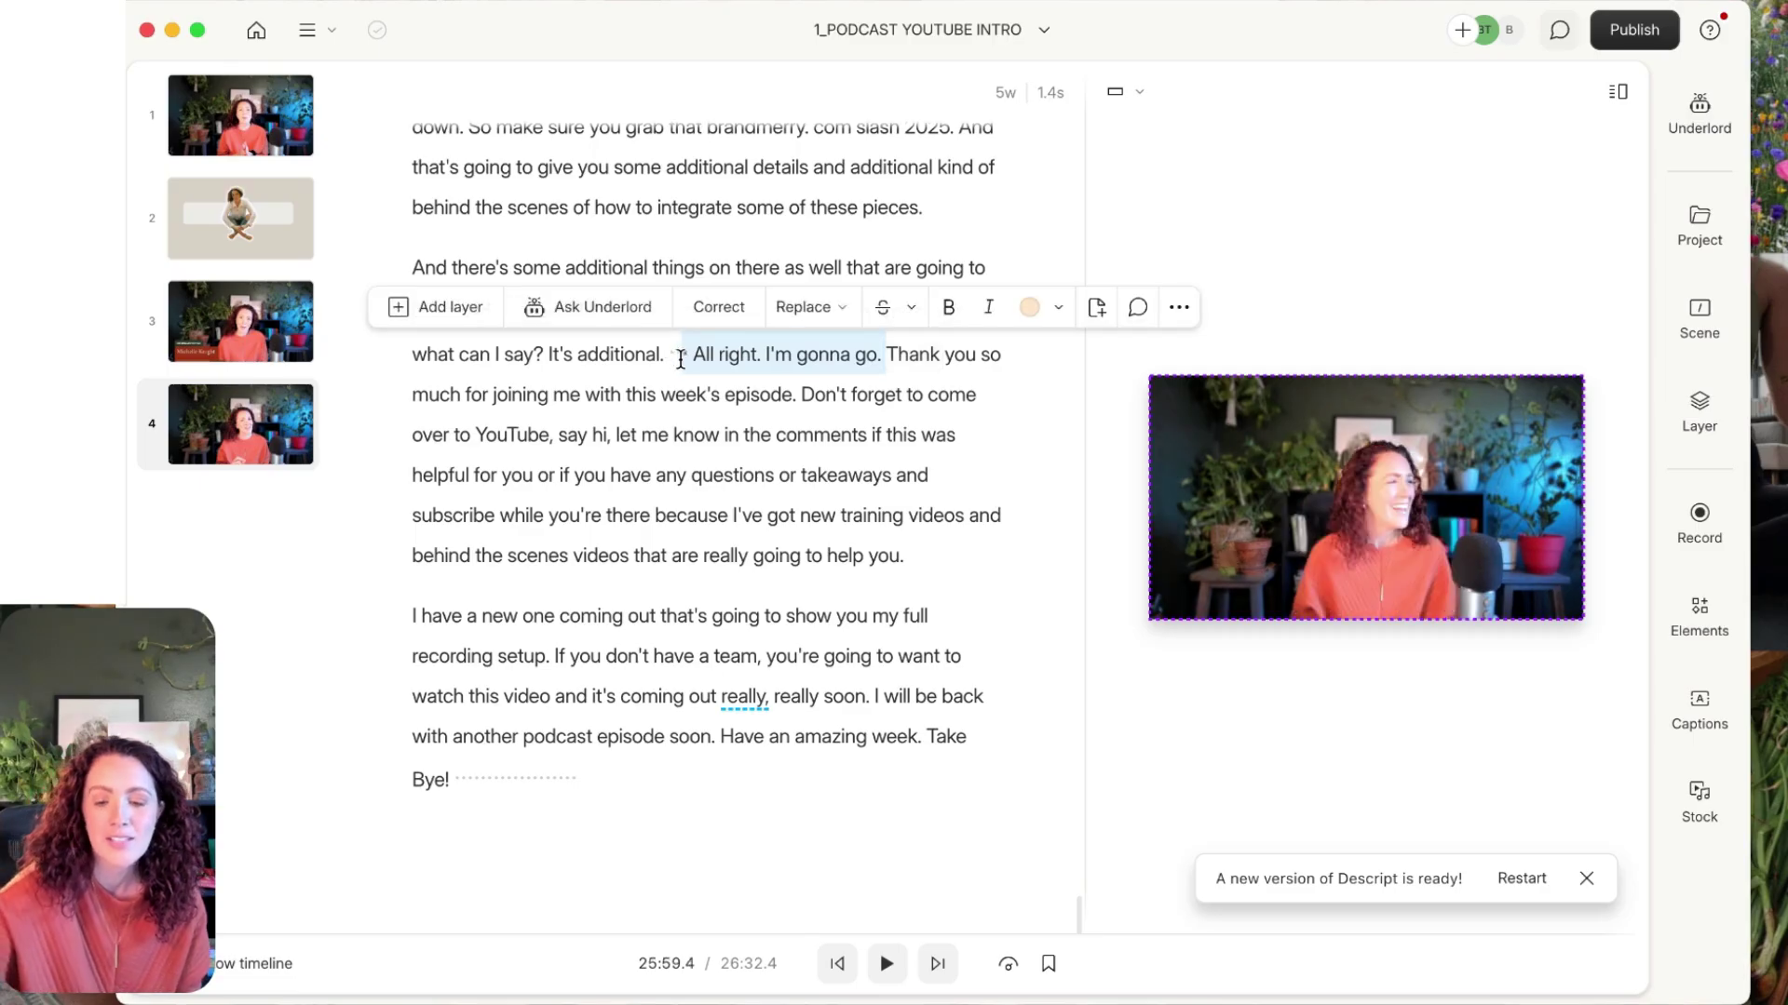
key(BackSpace)
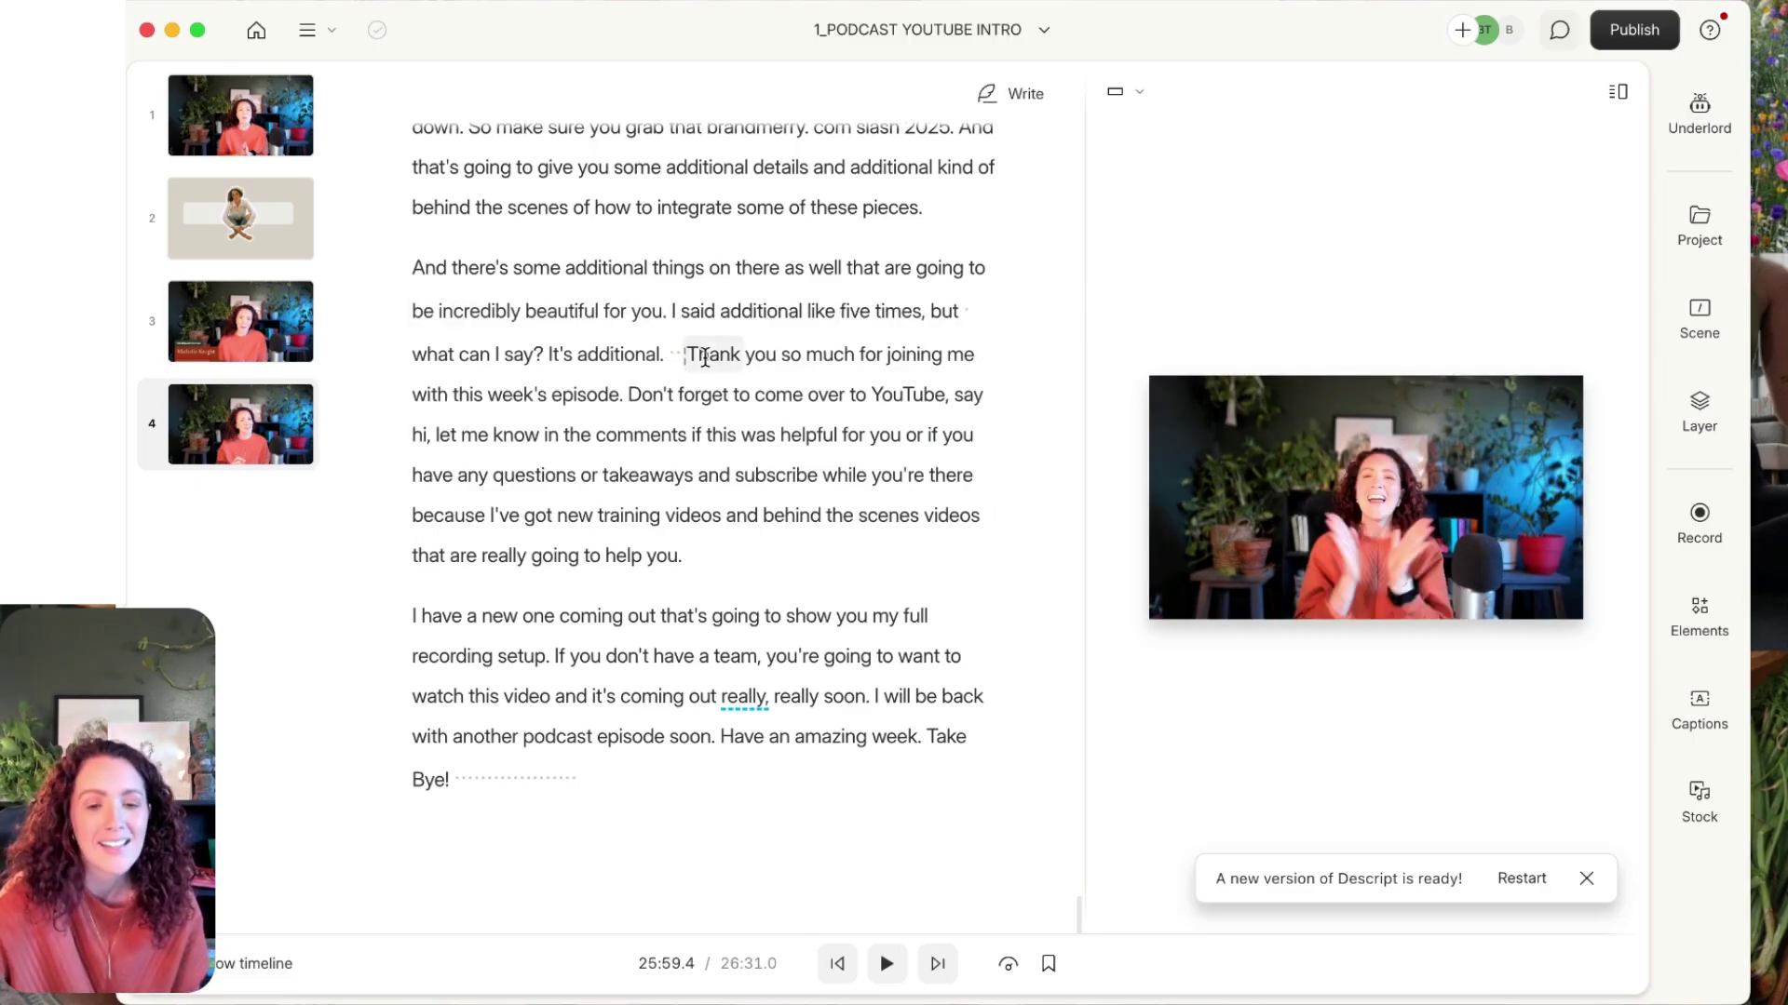
Play the end of the episode and delete the trailing silence after "Bye!".
scroll(740, 358, down, 1)
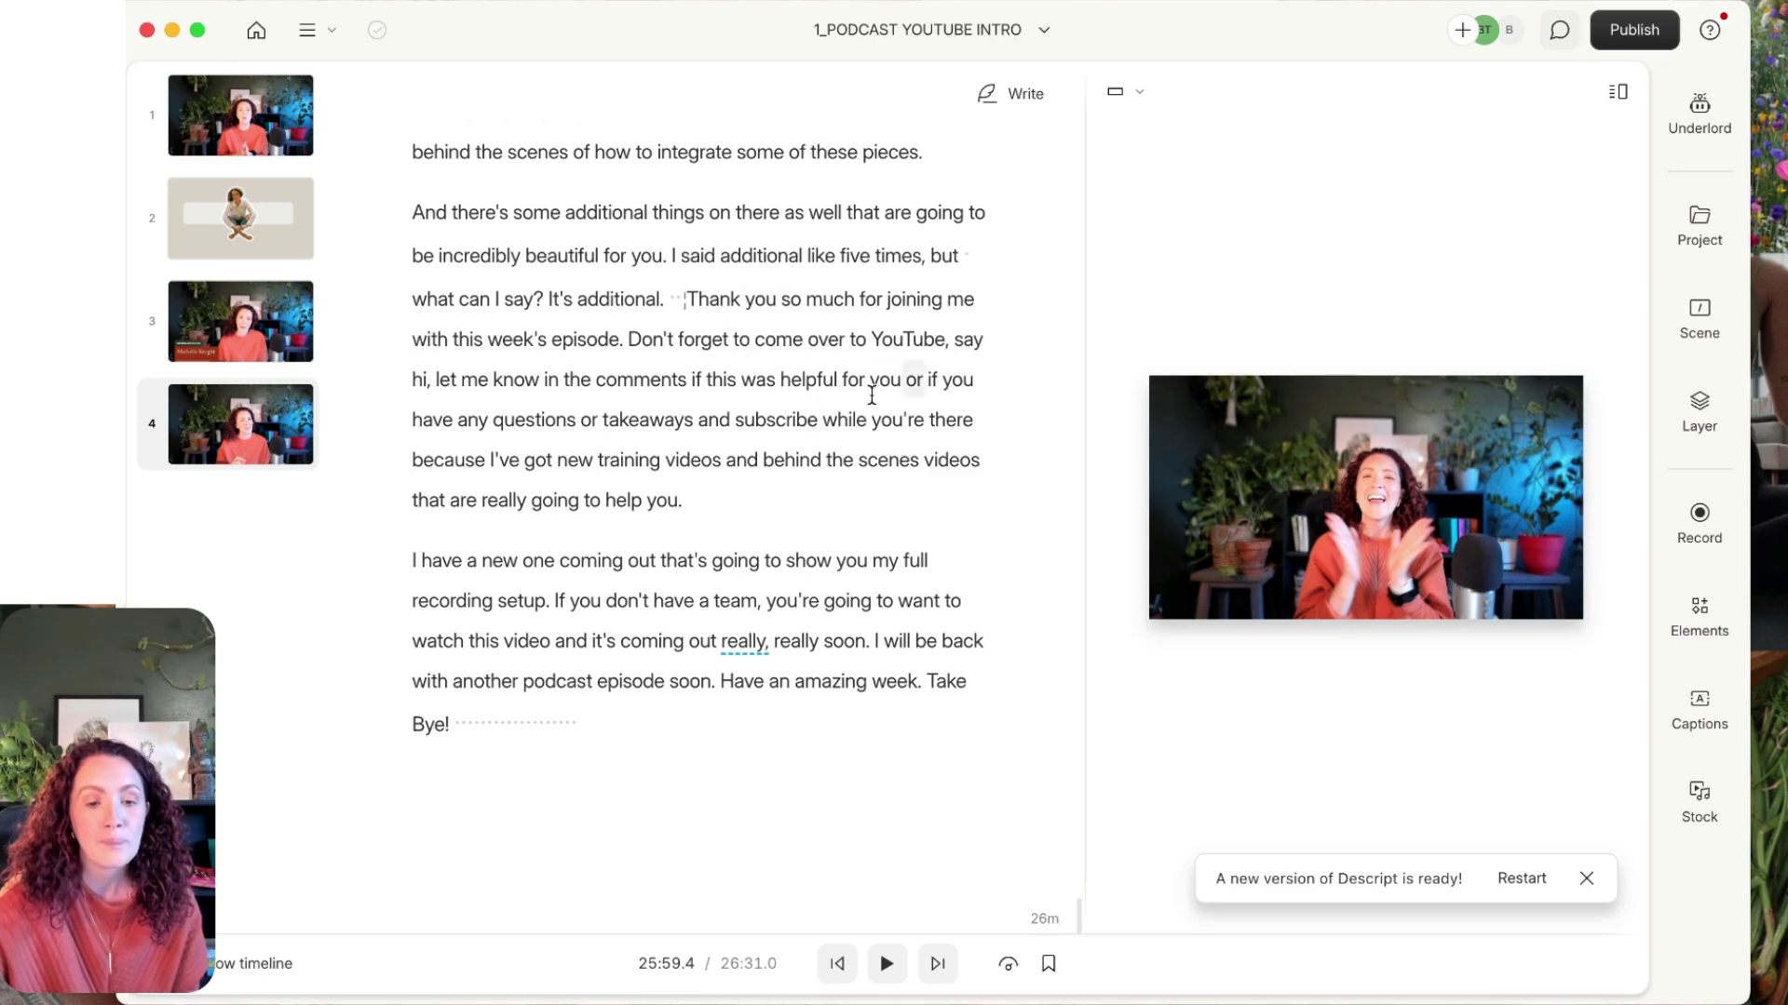
scroll(740, 419, down, 1)
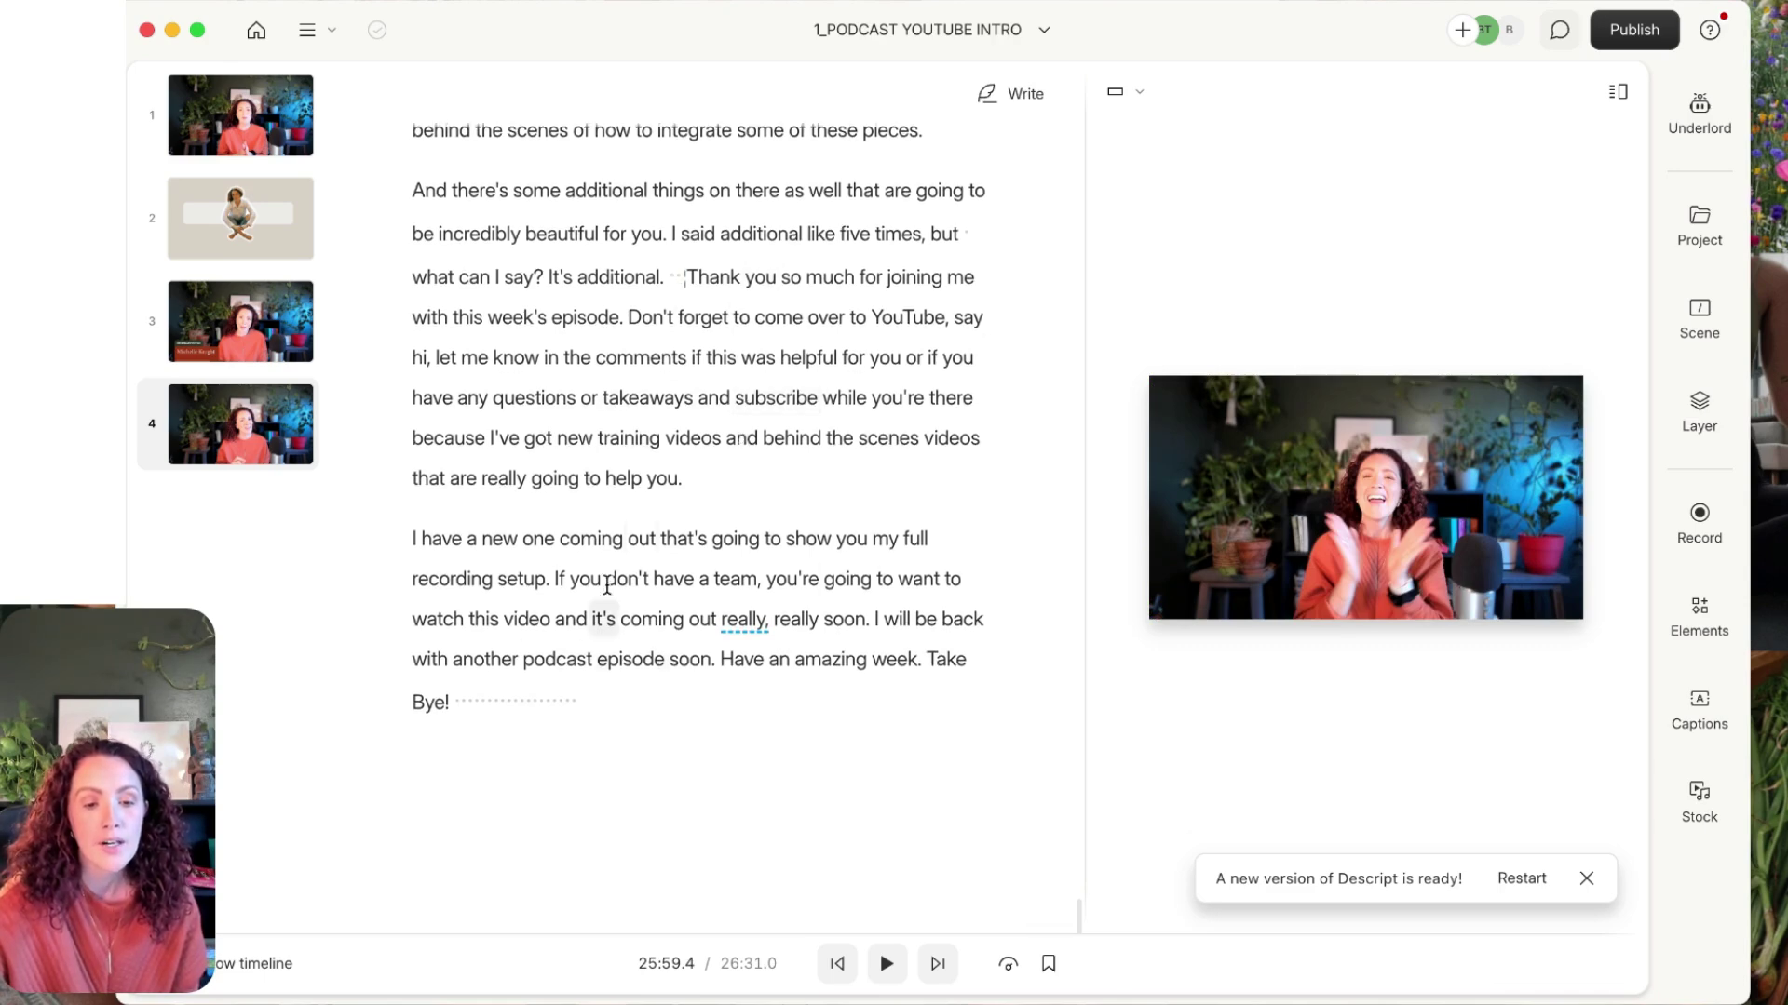
double_click(832, 663)
key(space)
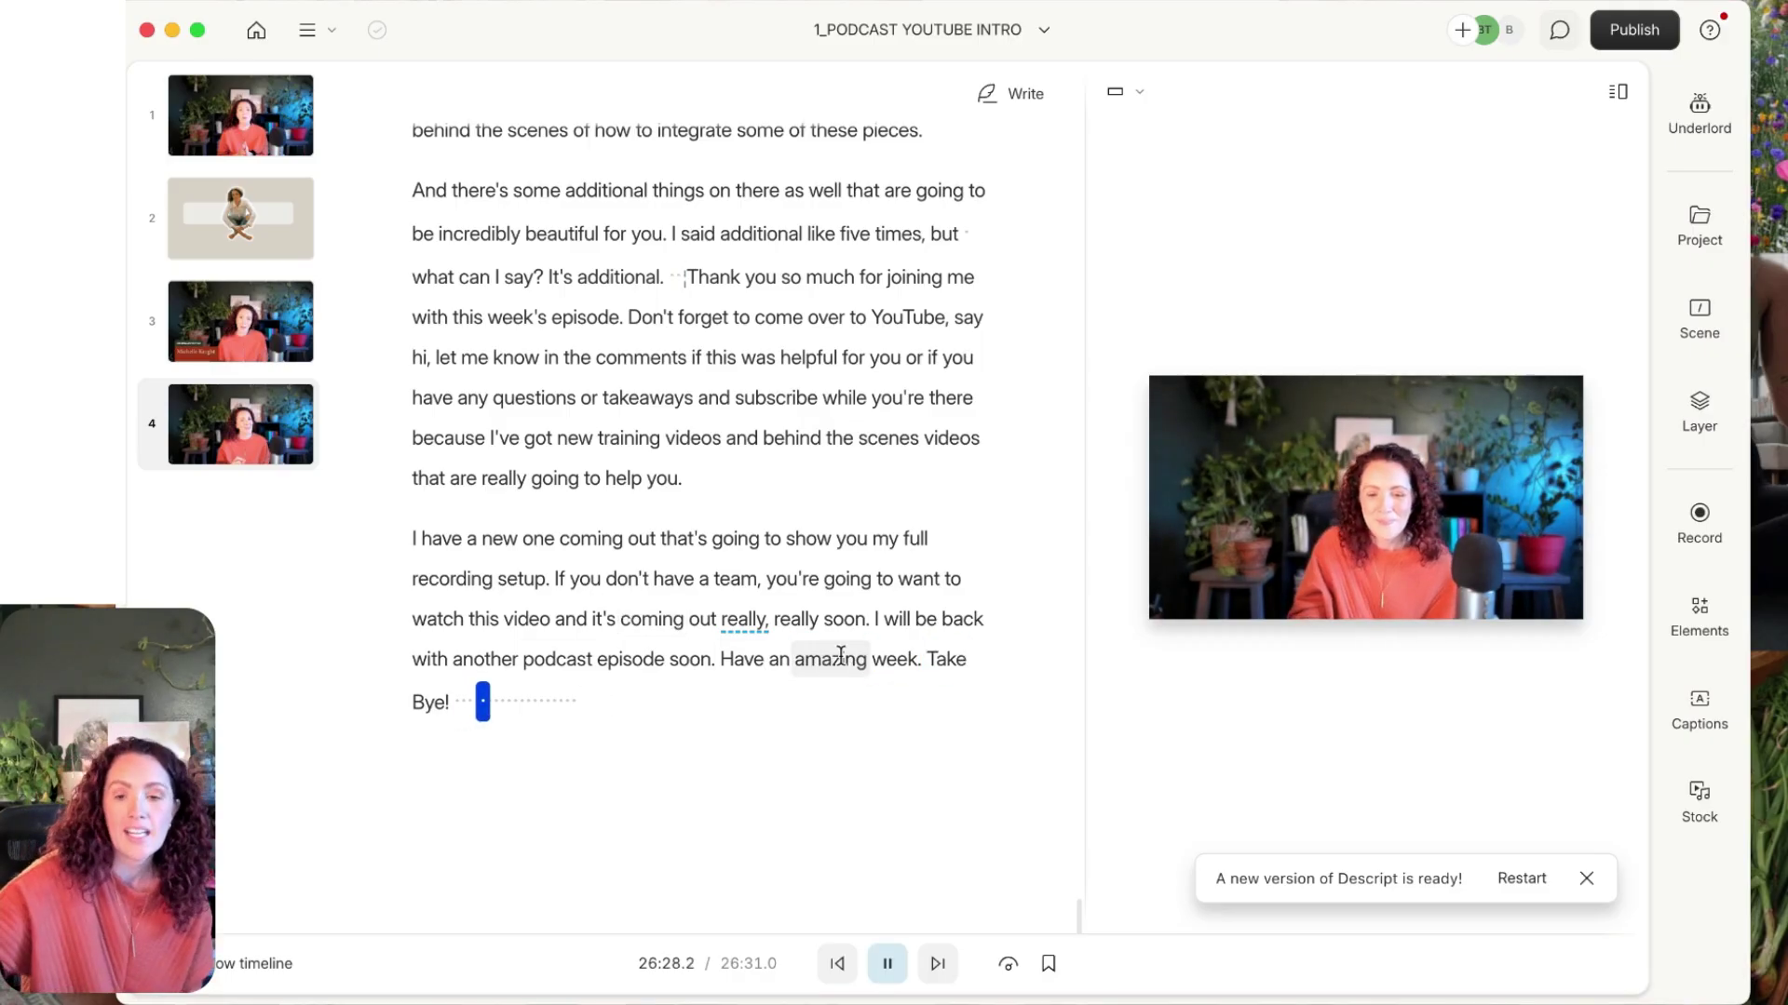
key(space)
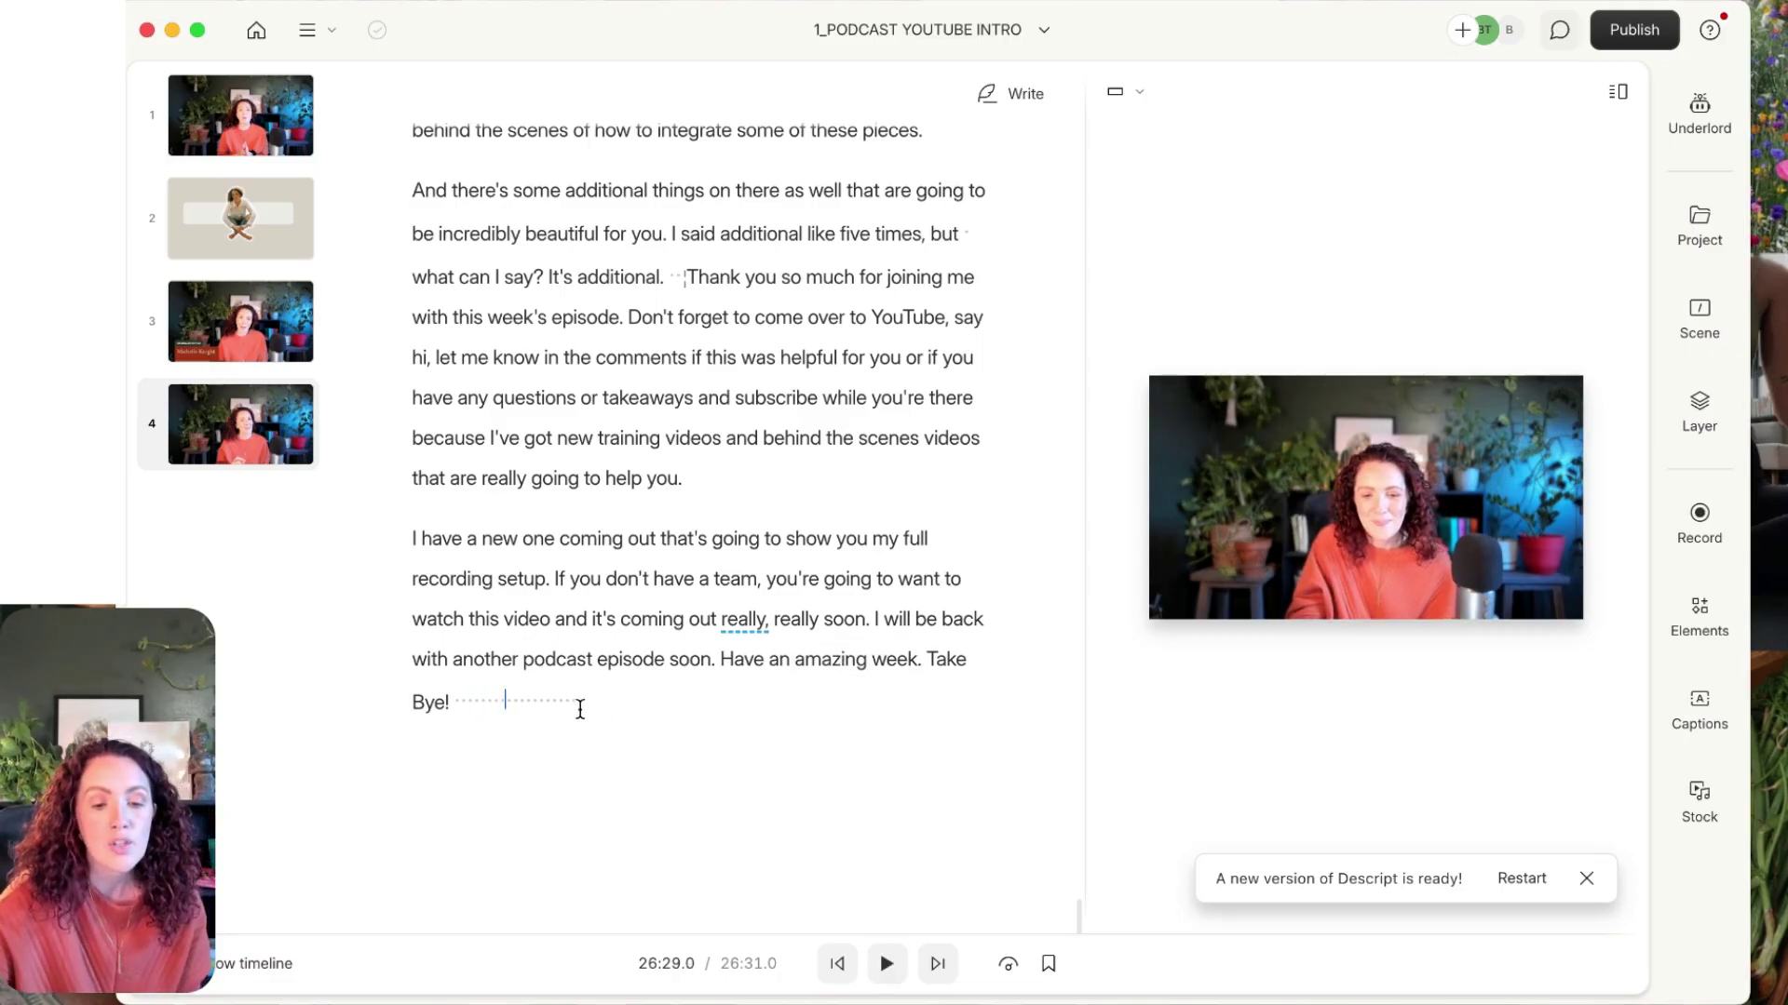
drag(578, 705, 456, 704)
key(BackSpace)
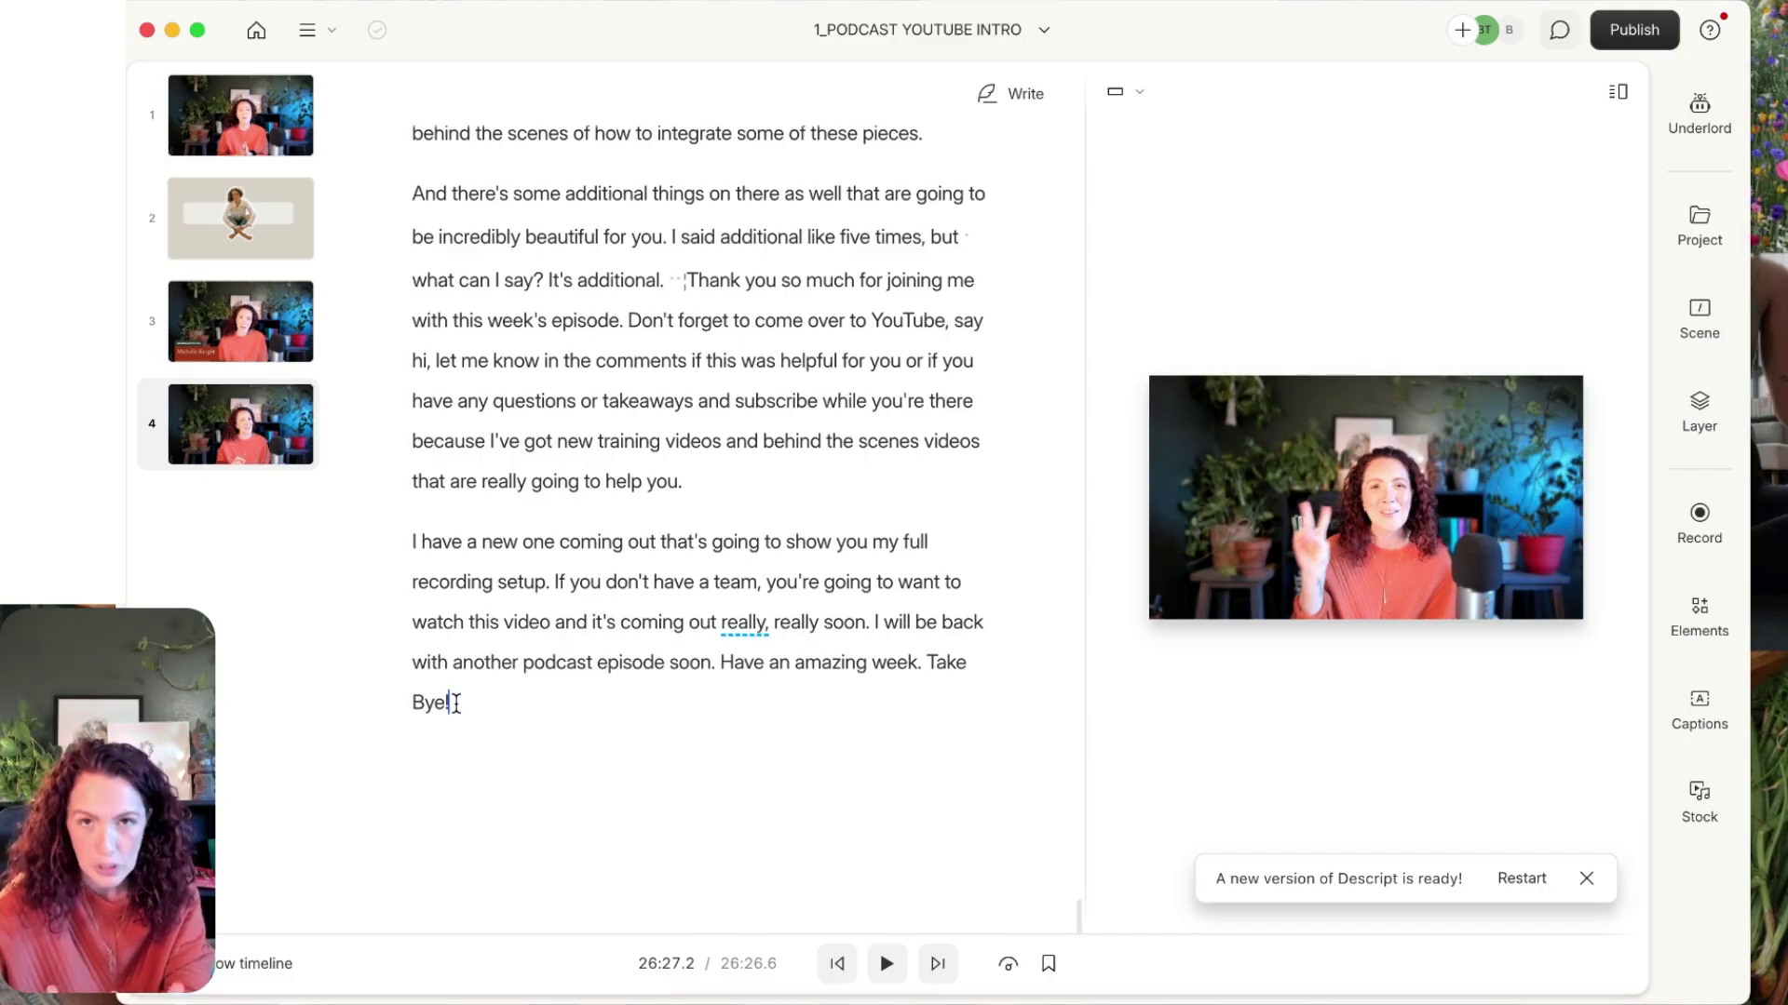
Search the sound effects for "ding" for the sentence "Thank you so much for joining me with this week's episode.", preview Shine Ding and close without adding it.
mouse_move(688, 280)
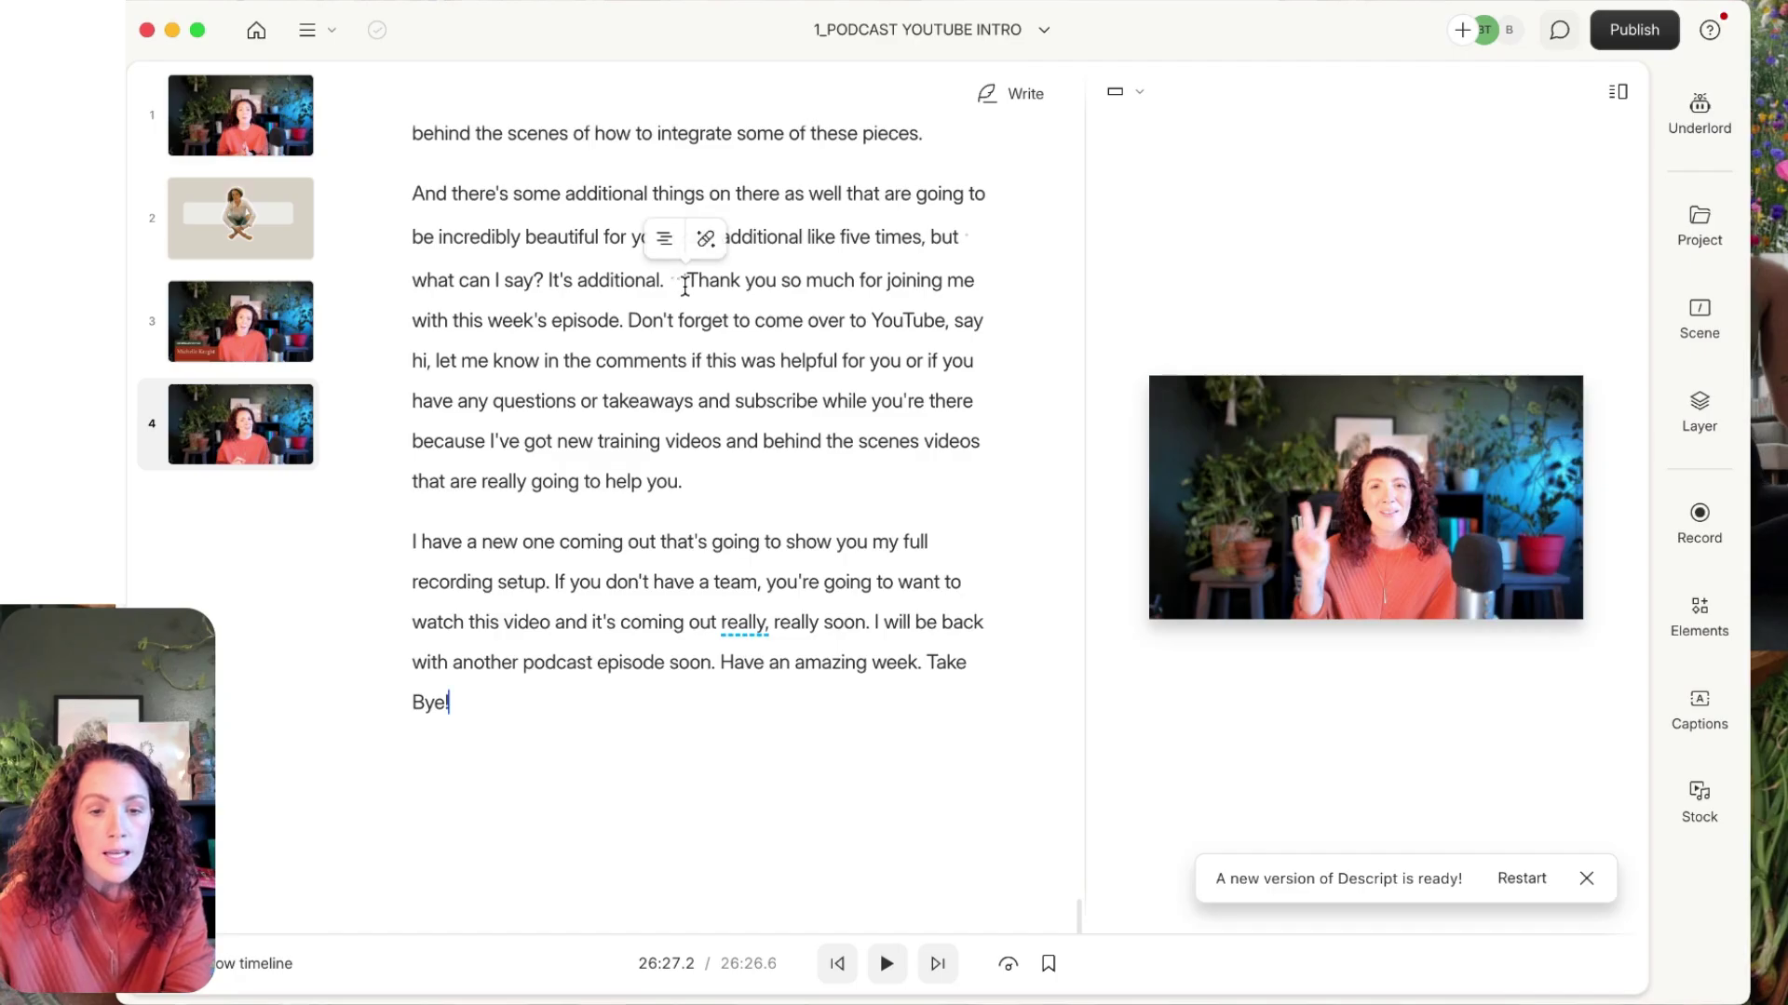
drag(688, 280, 623, 323)
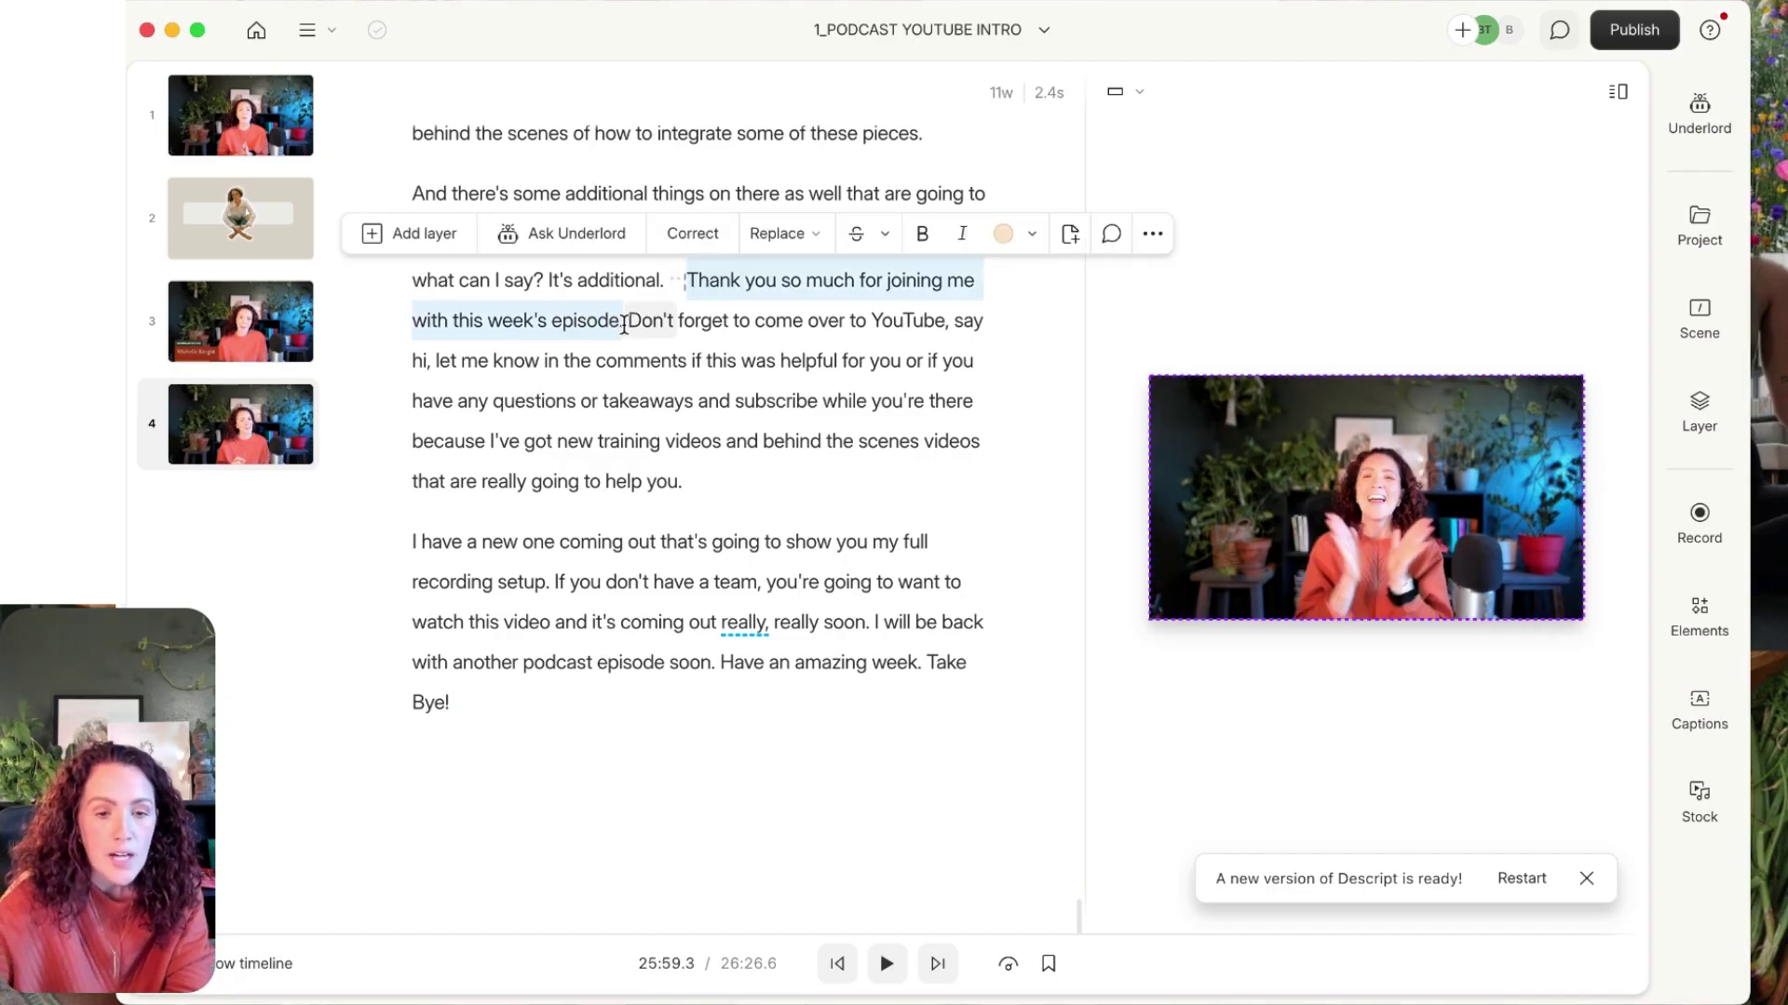
click(402, 232)
scroll(433, 623, down, 5)
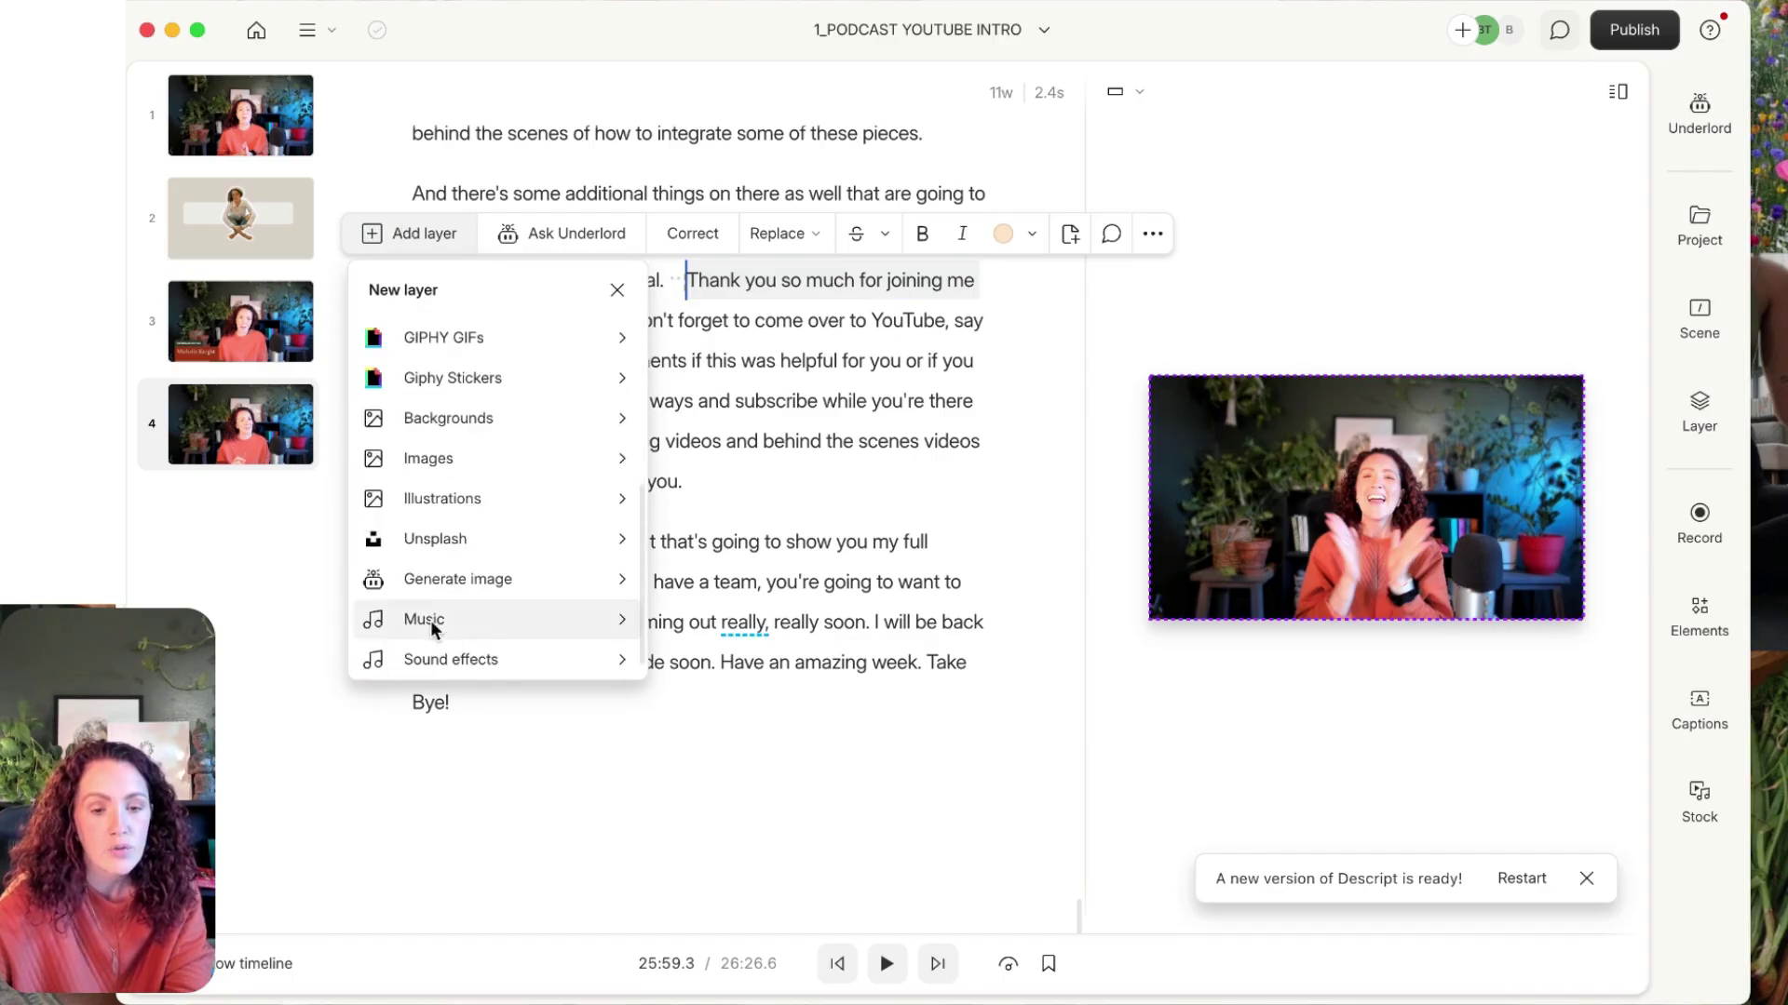
click(450, 657)
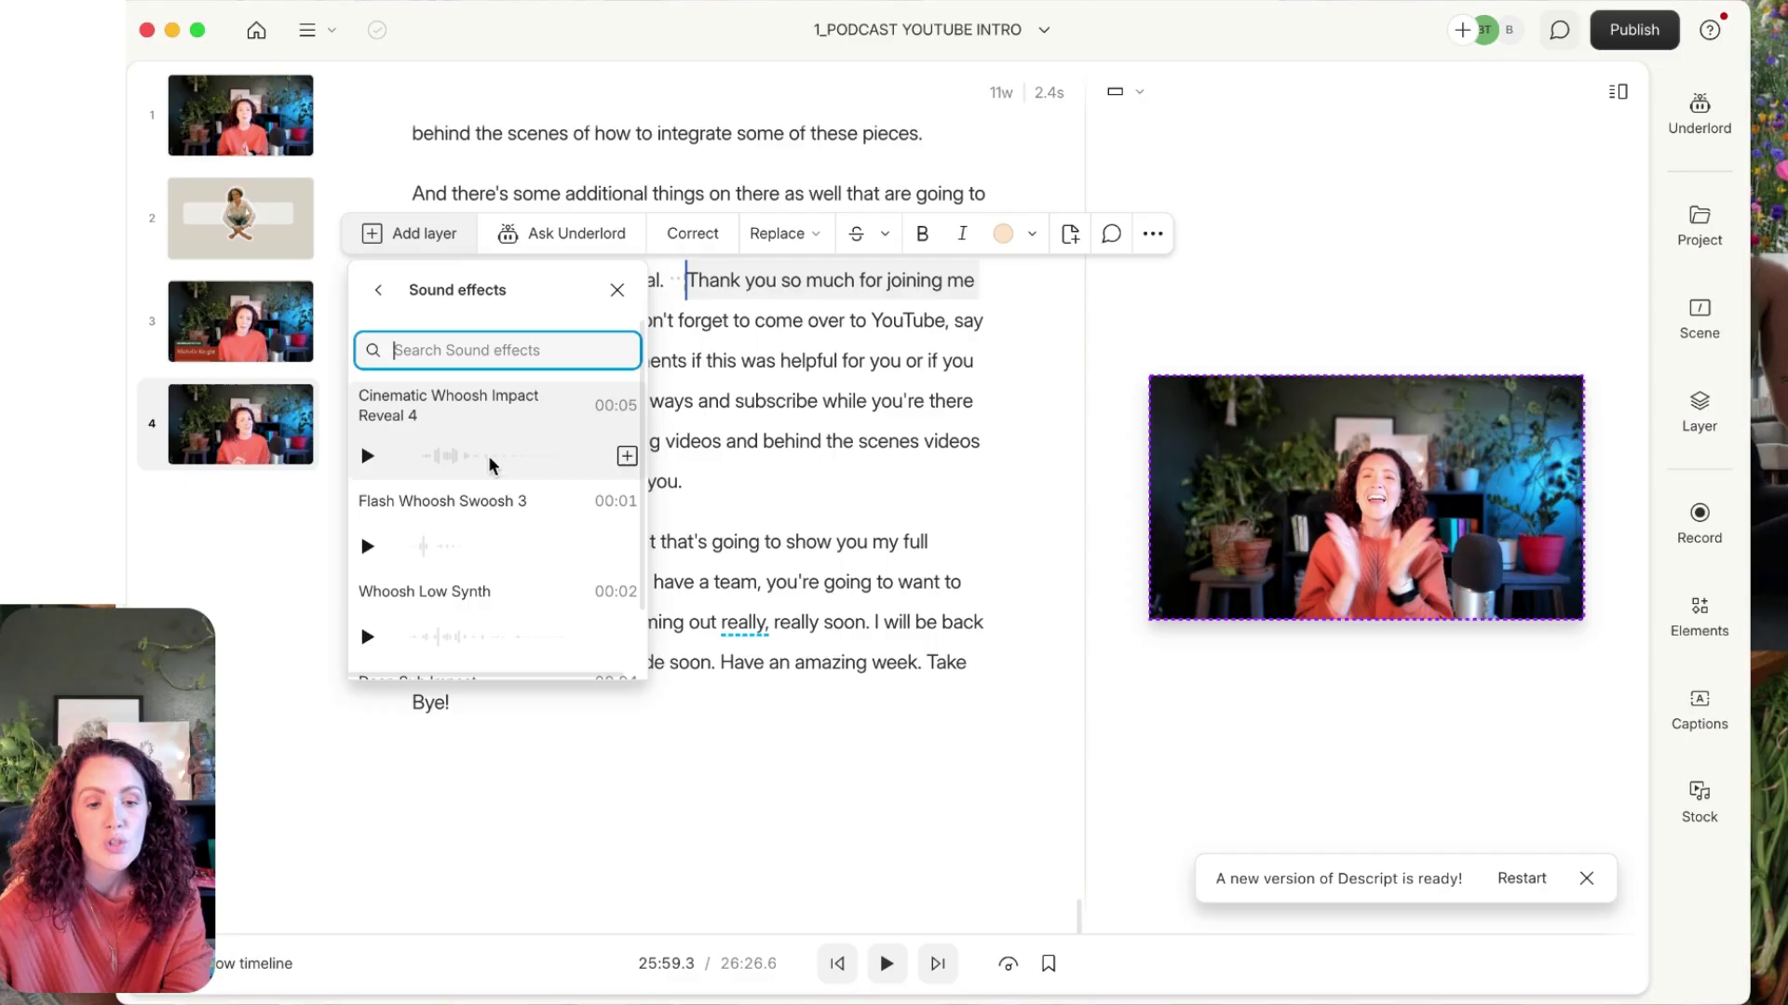
text(ding)
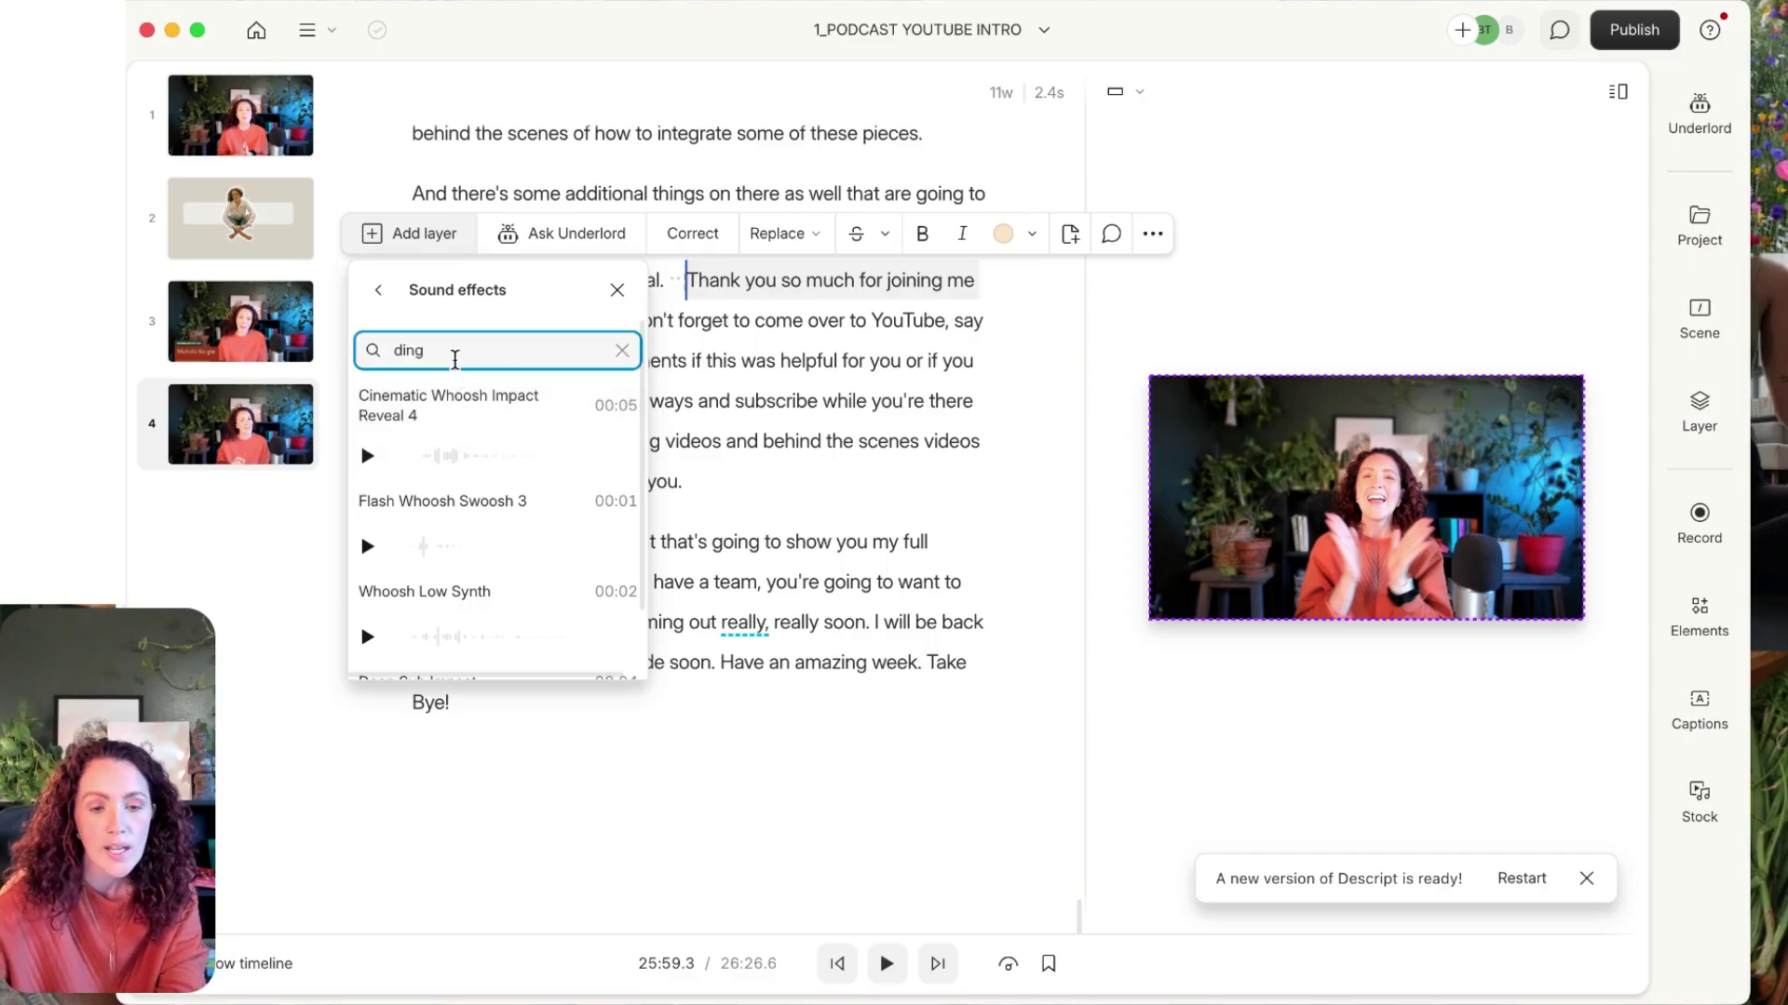
click(368, 451)
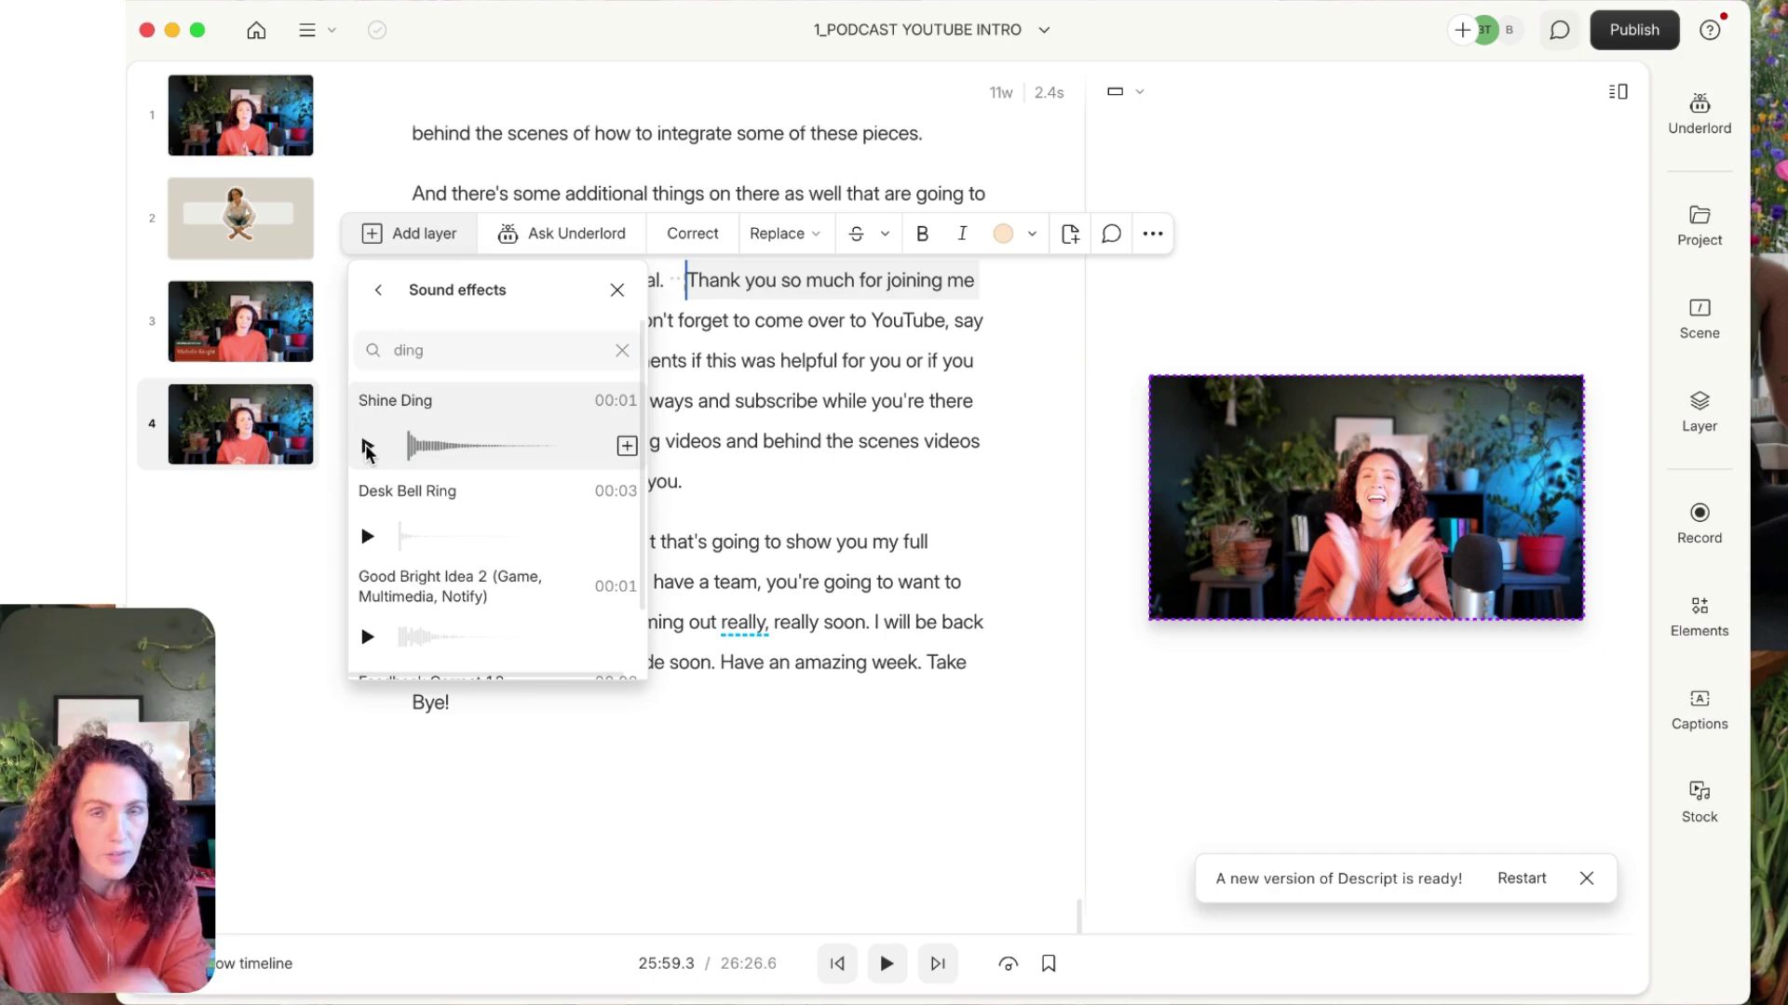
click(610, 290)
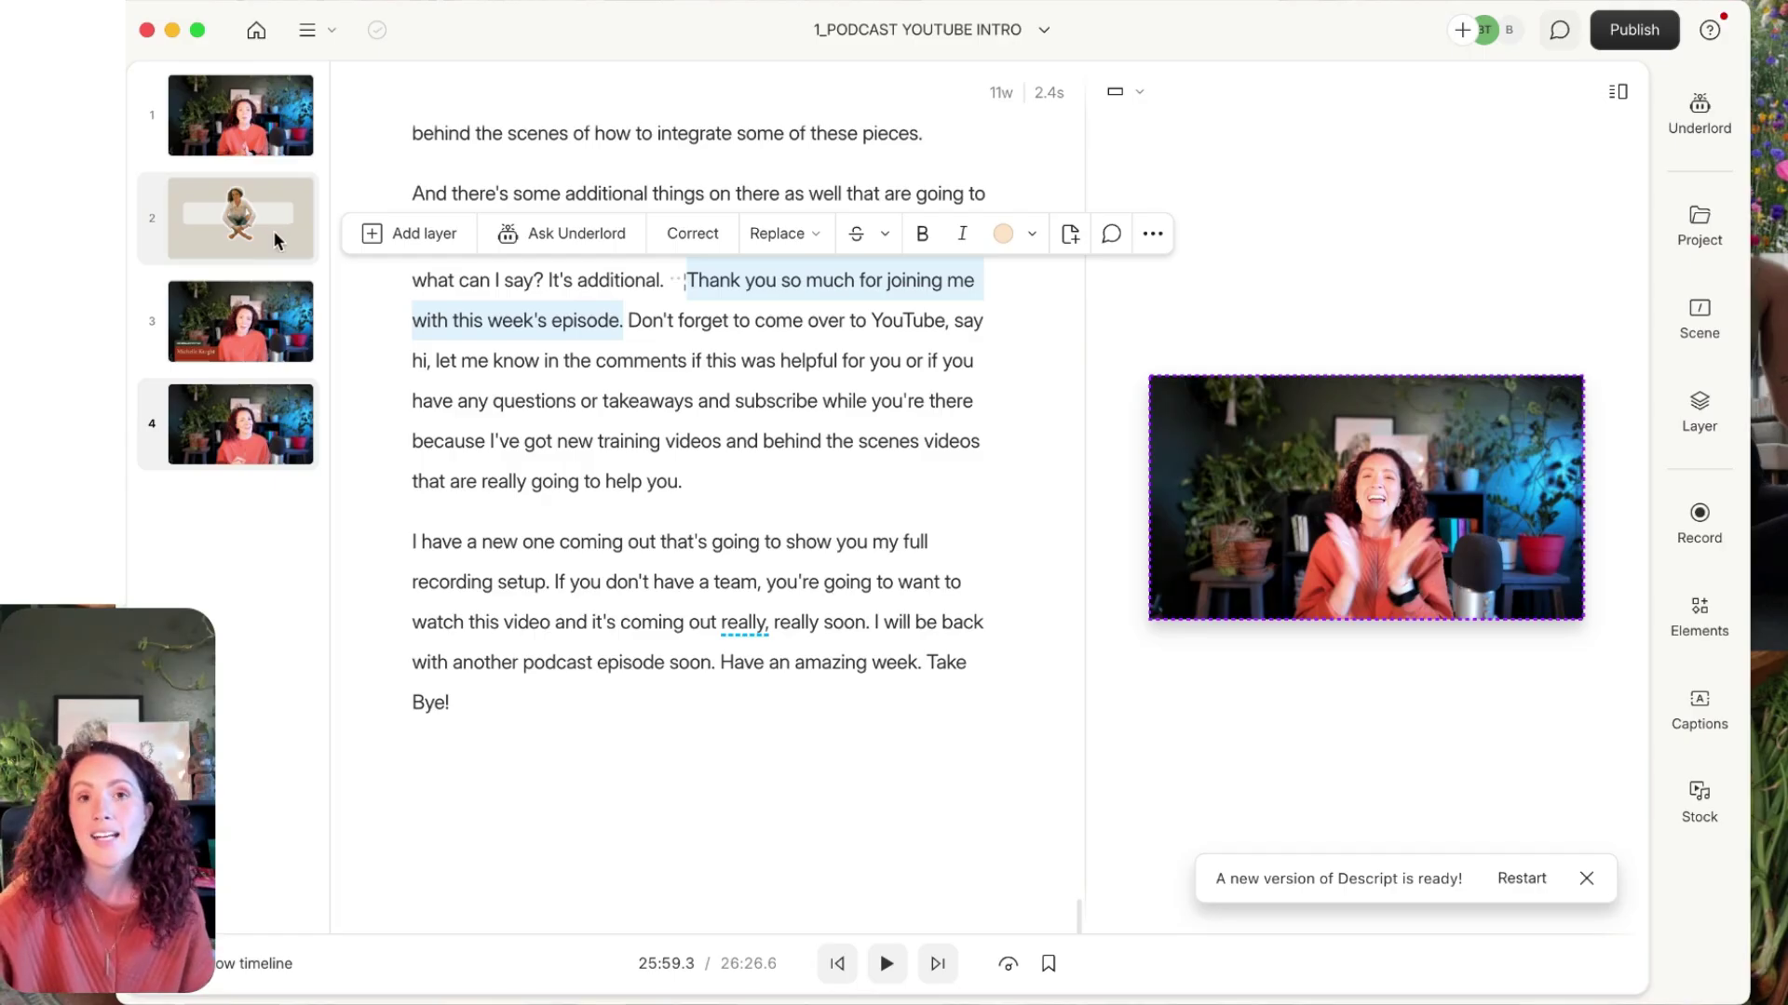
click(687, 538)
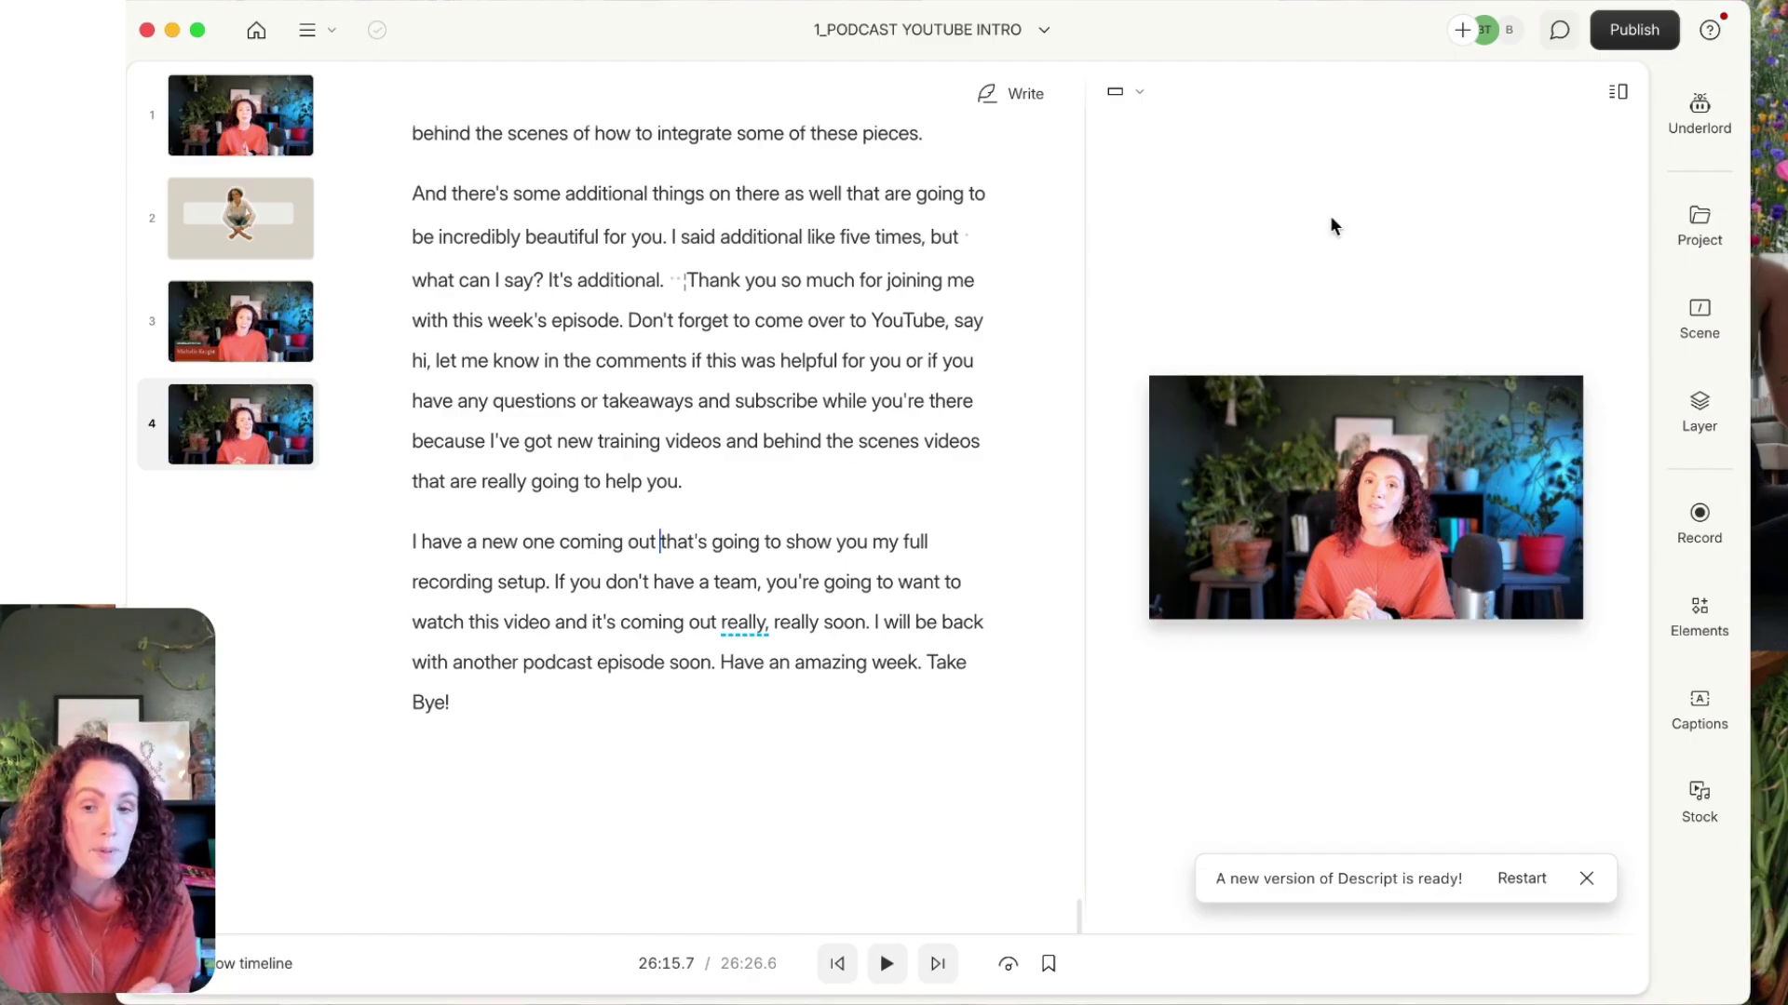
Export the current composition as a video at Max resolution and High quality, saved as "YT EP 129.mp4" in Downloads.
click(1634, 36)
click(1227, 93)
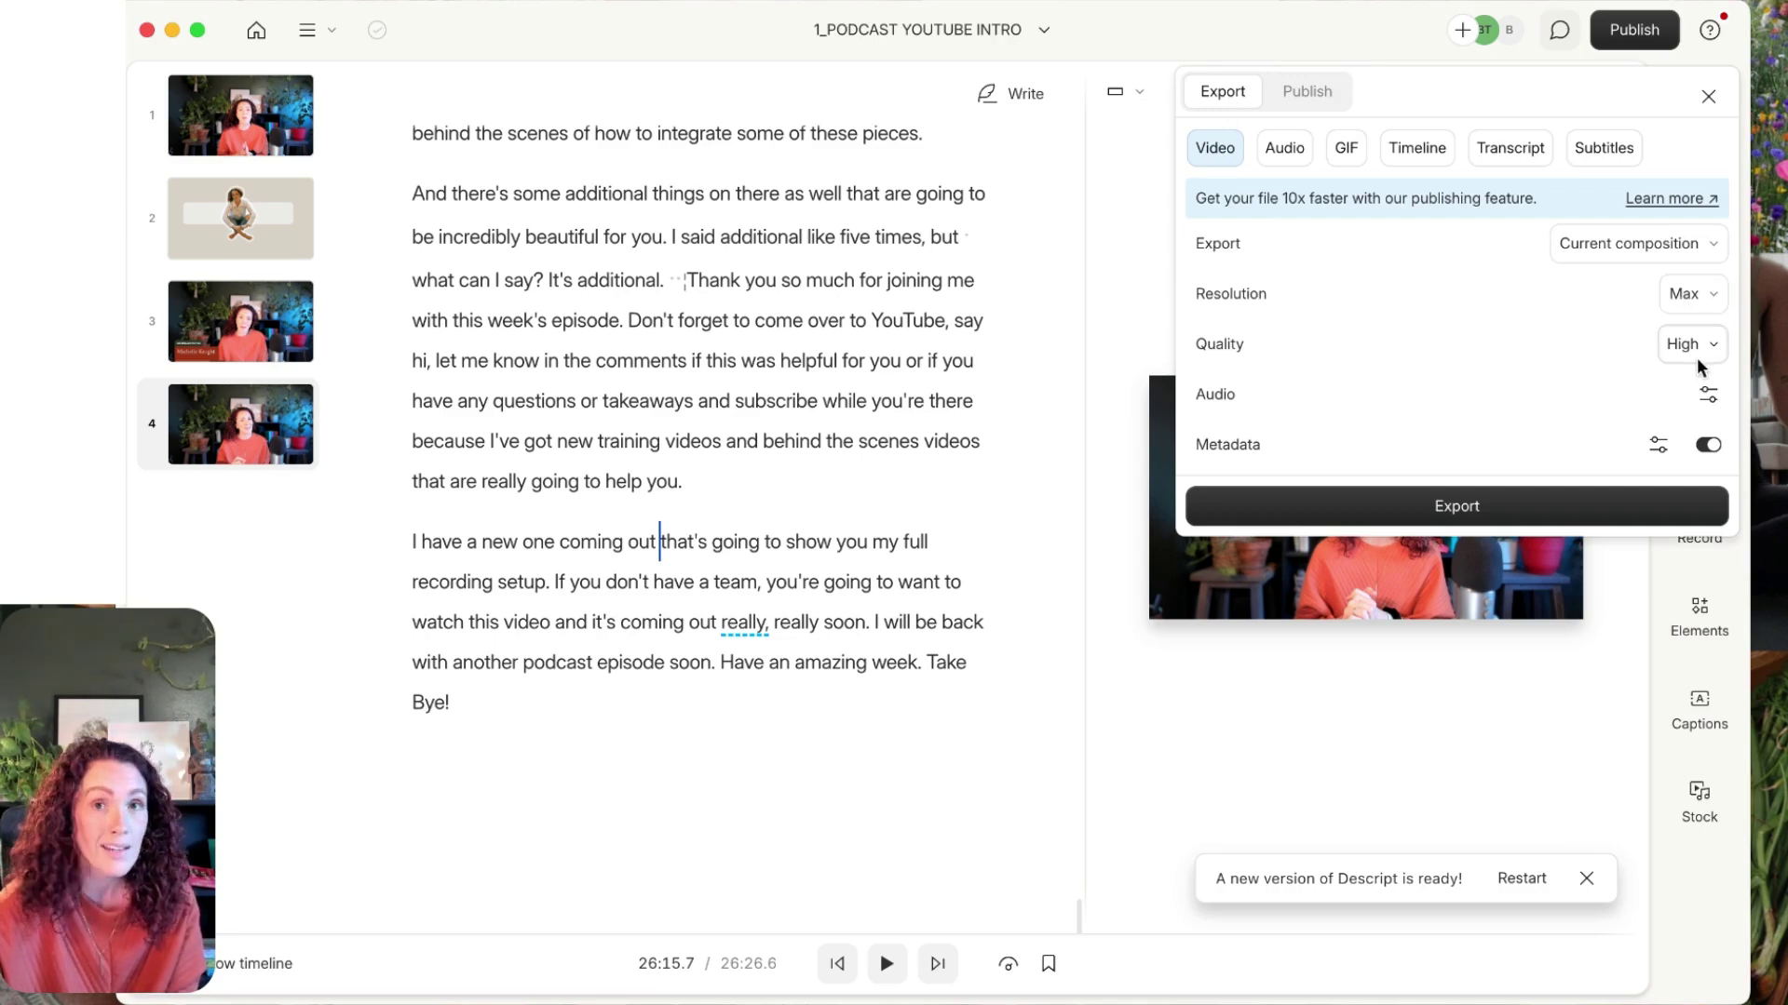
click(1501, 507)
text(YT EP 128)
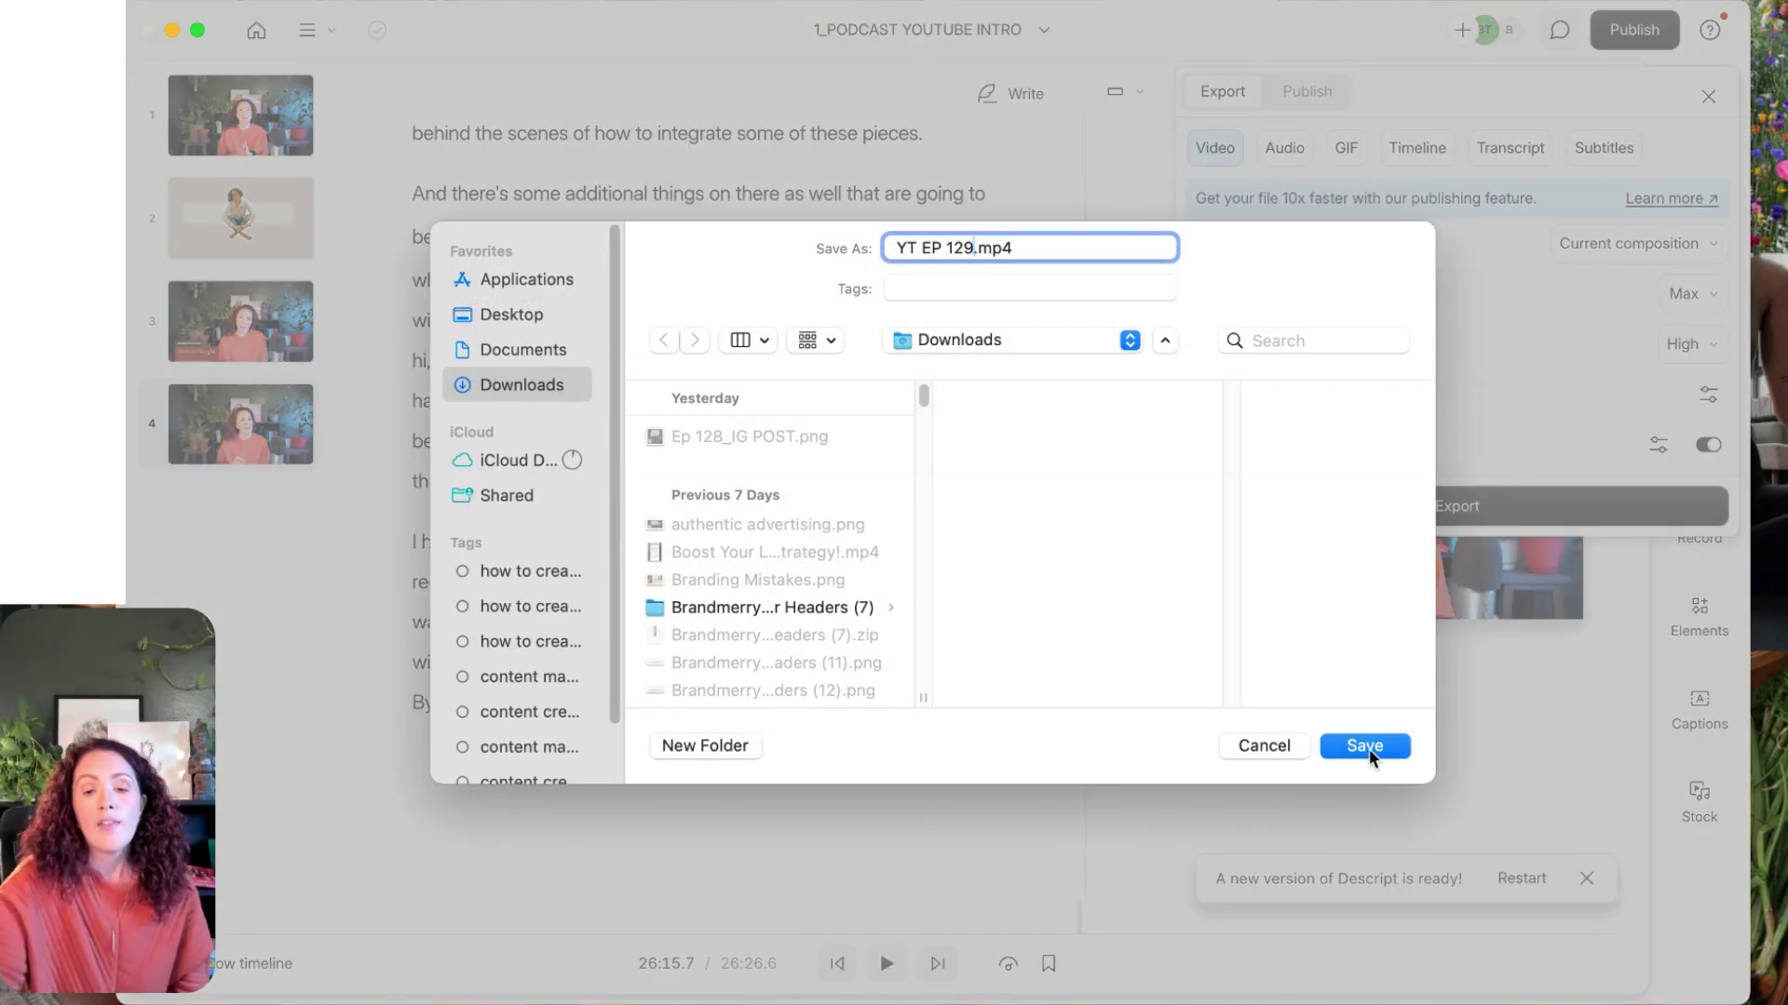
click(1365, 743)
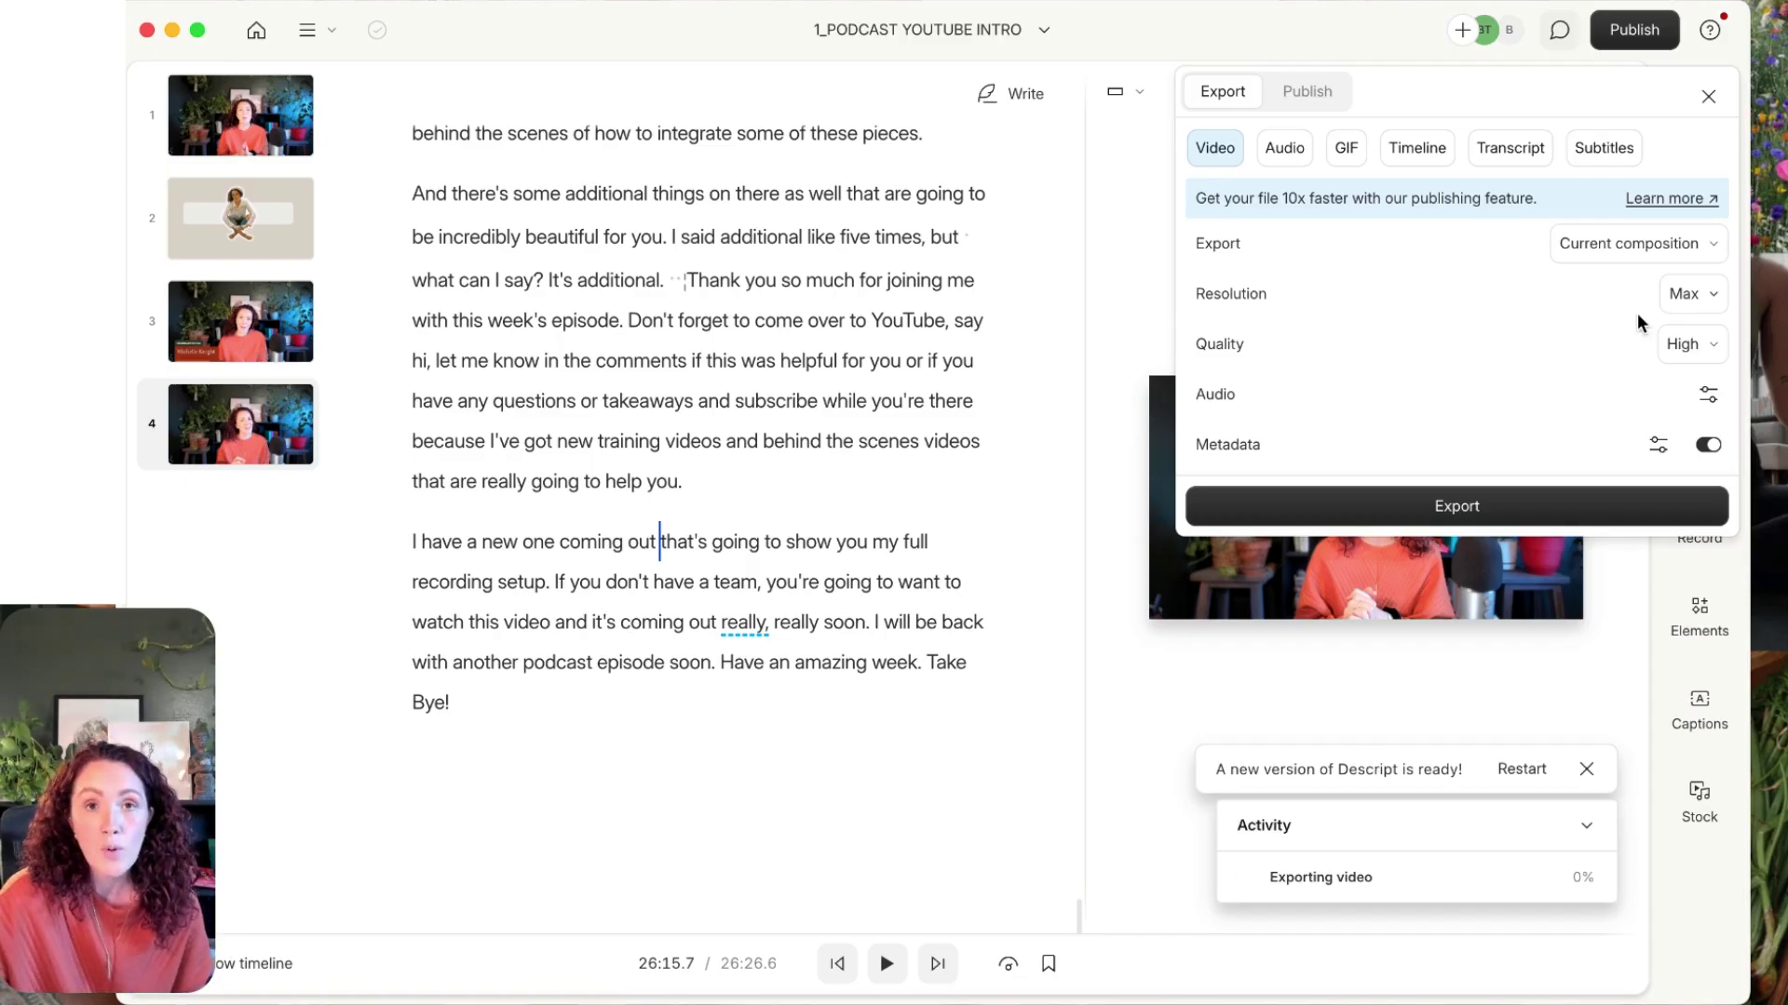
click(1708, 96)
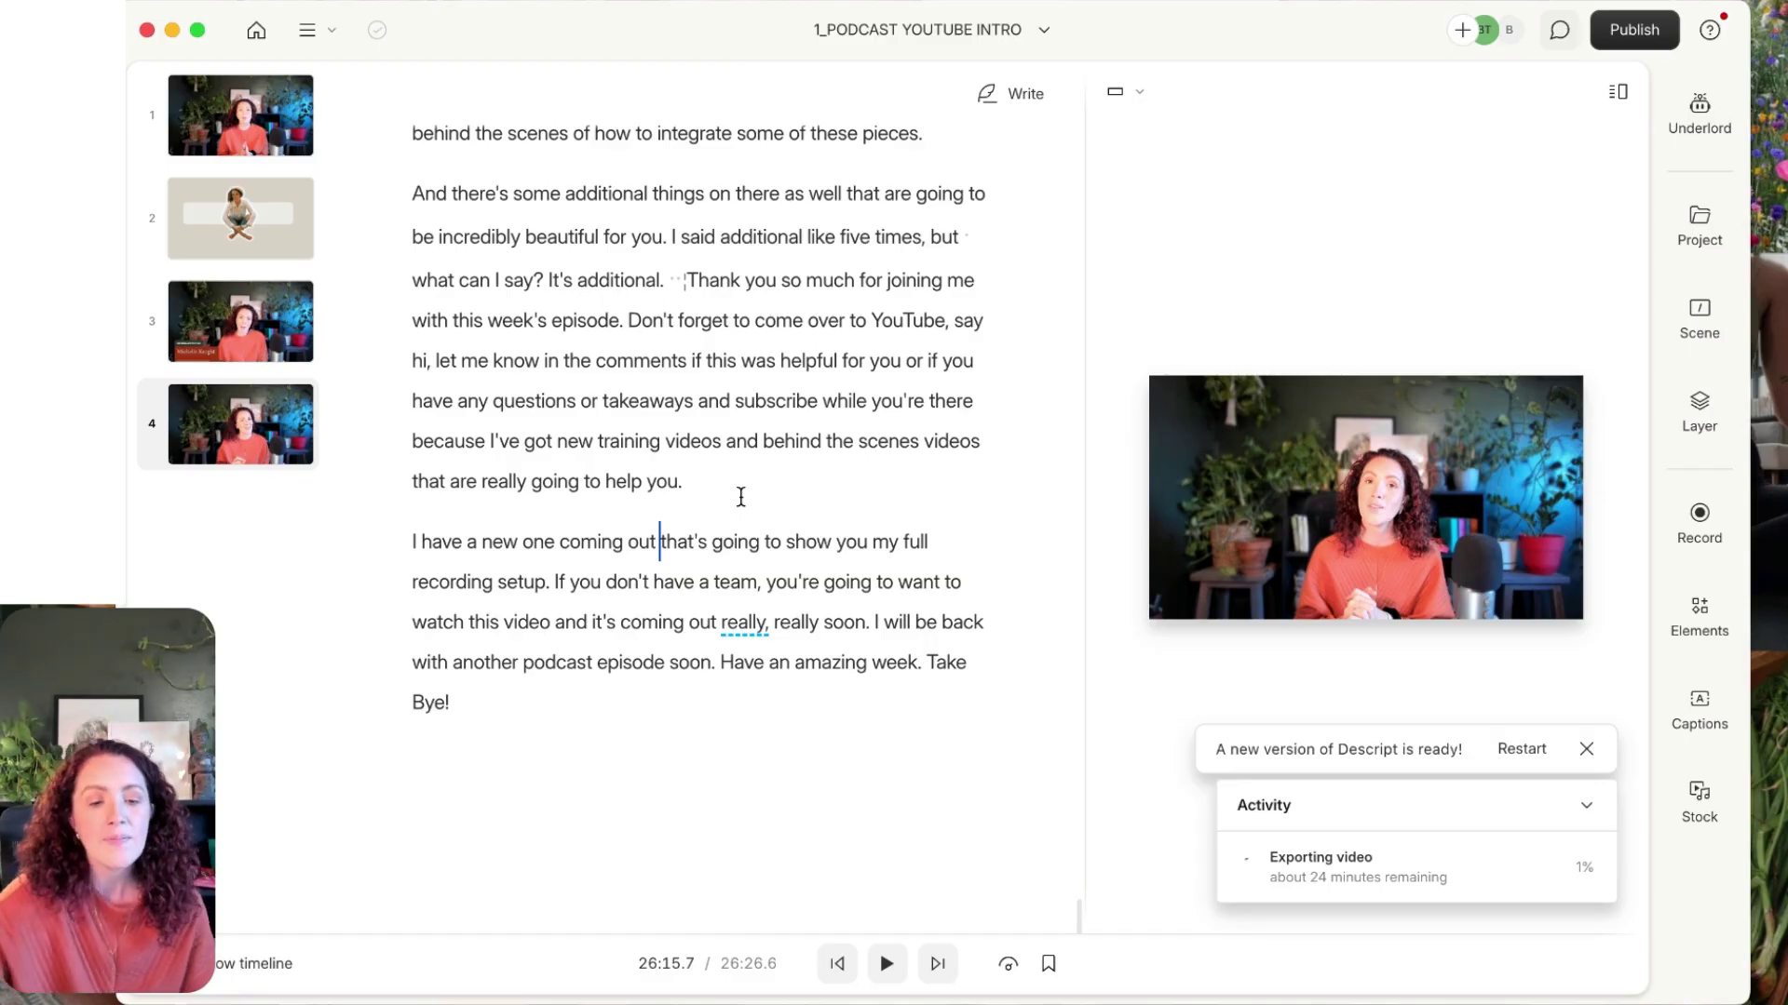
Insert the audio file Podcast Outro on a new line after "Bye!", searching the computer for "outro" to find it.
click(542, 698)
key(Return)
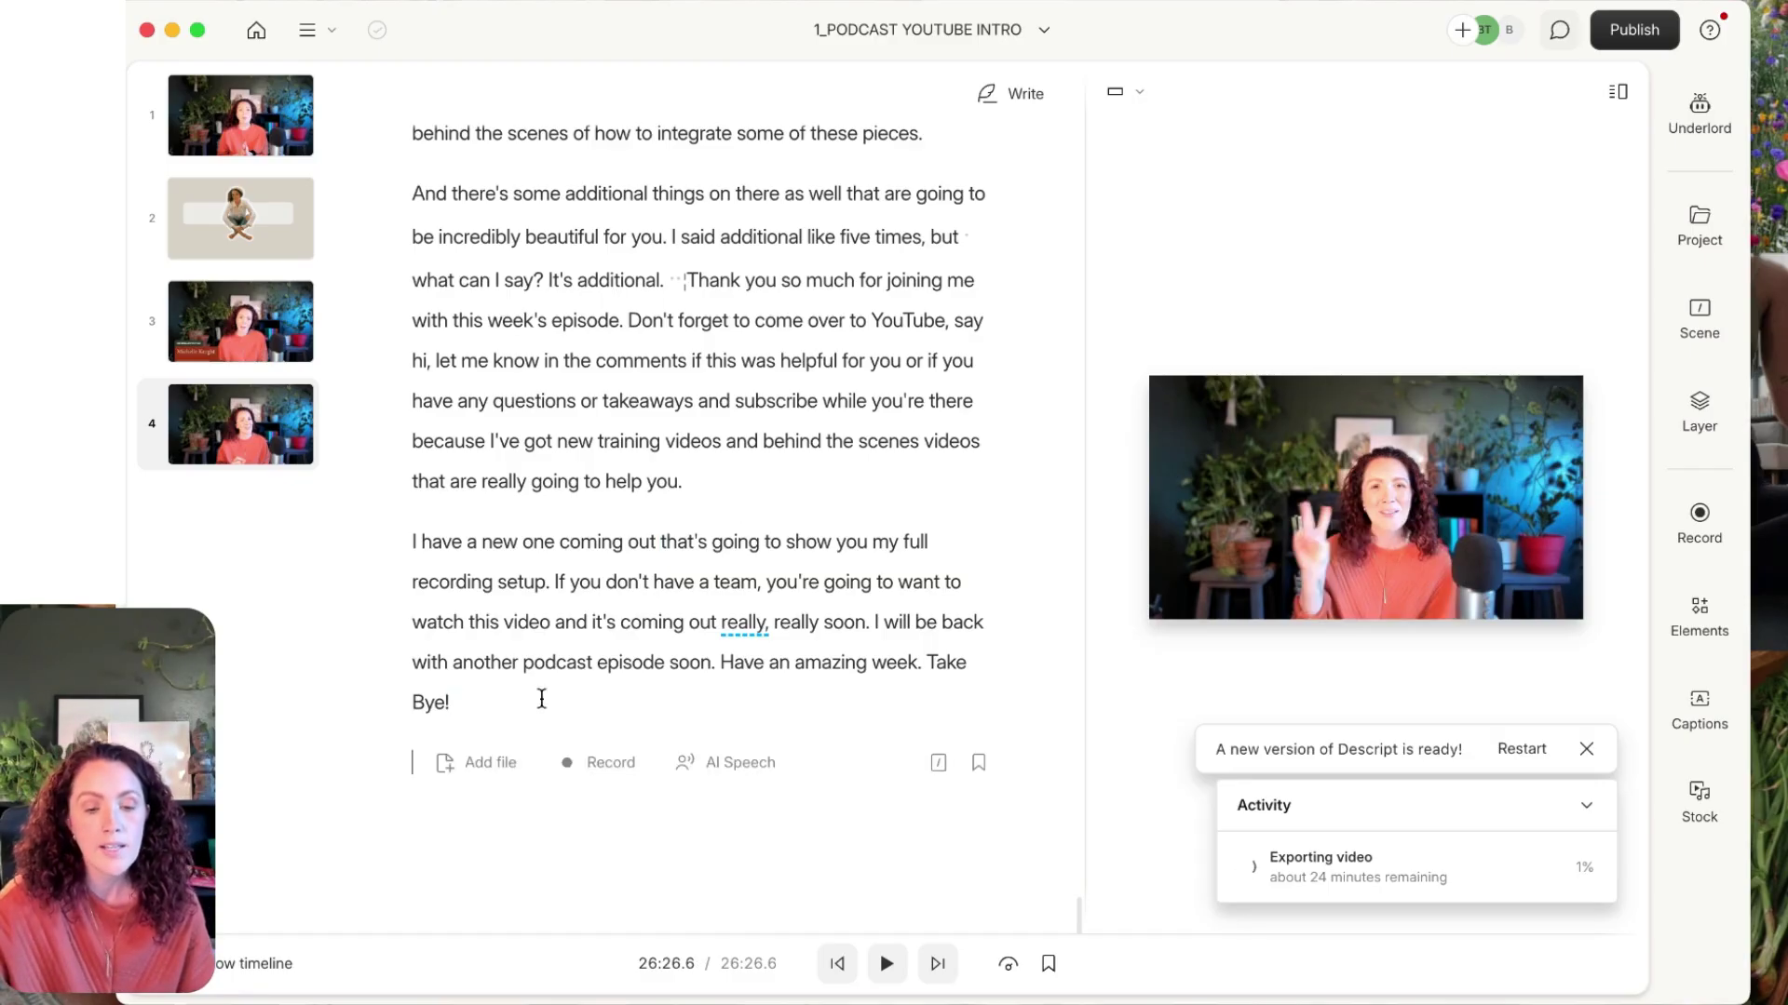
text(/)
key(BackSpace)
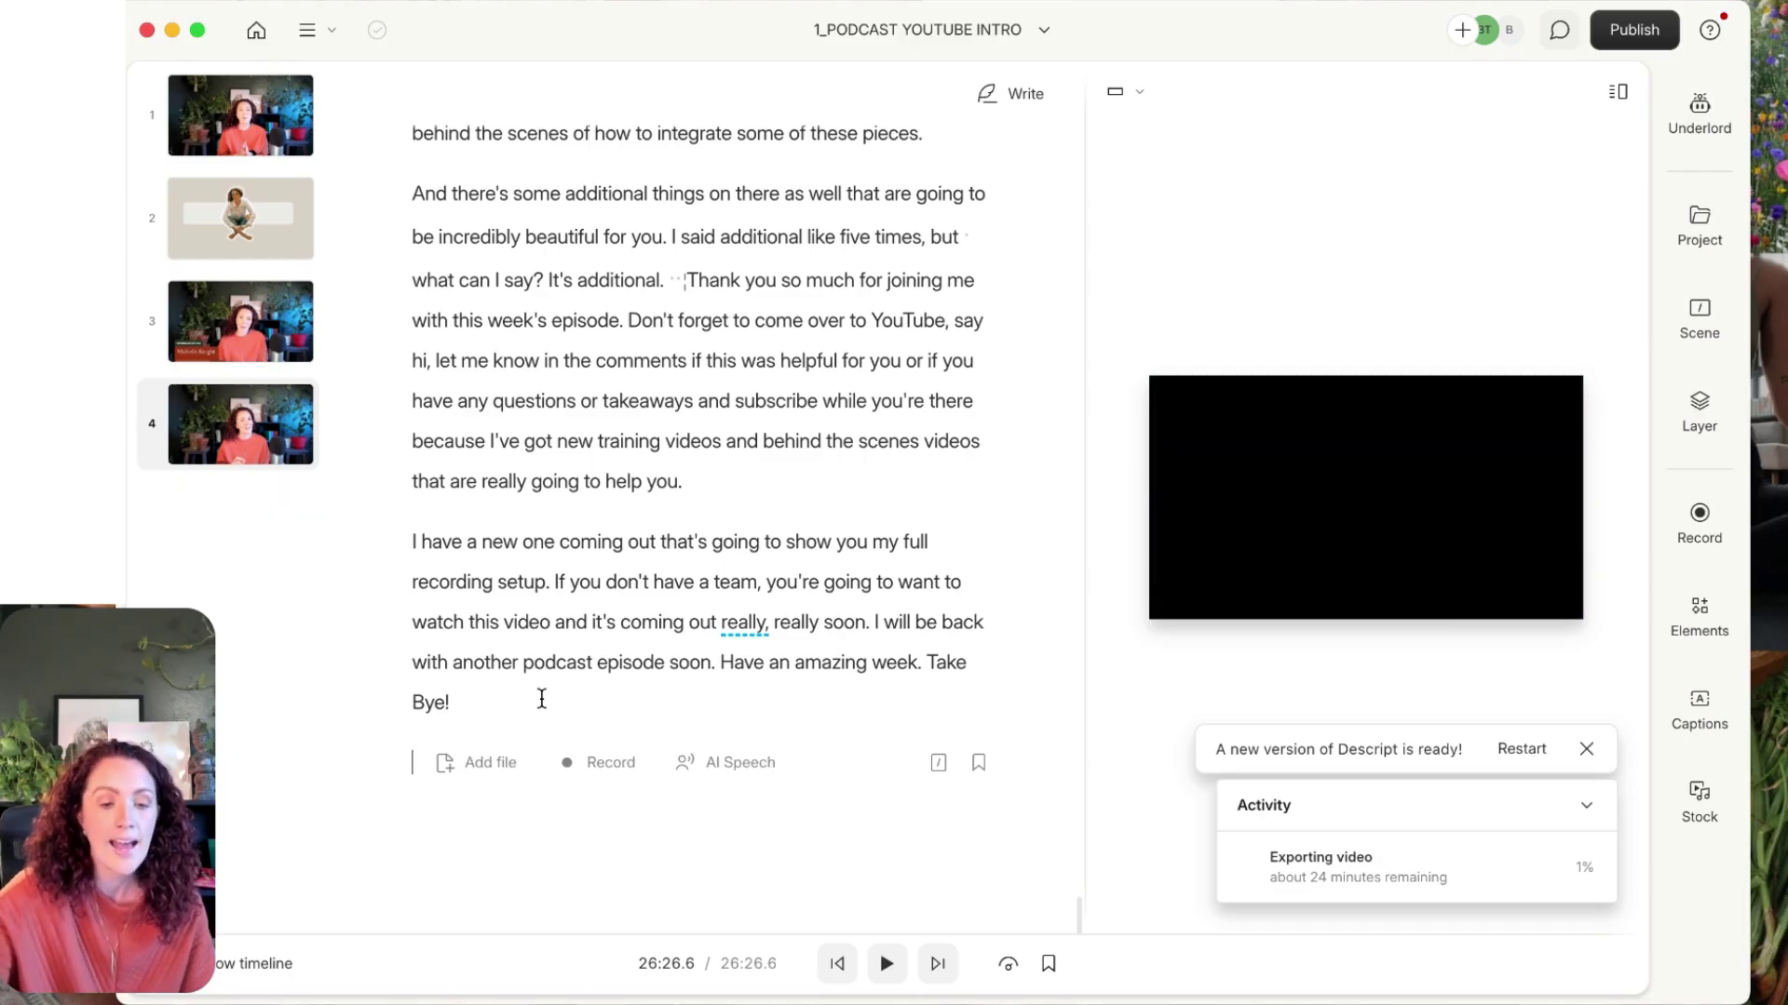
click(460, 756)
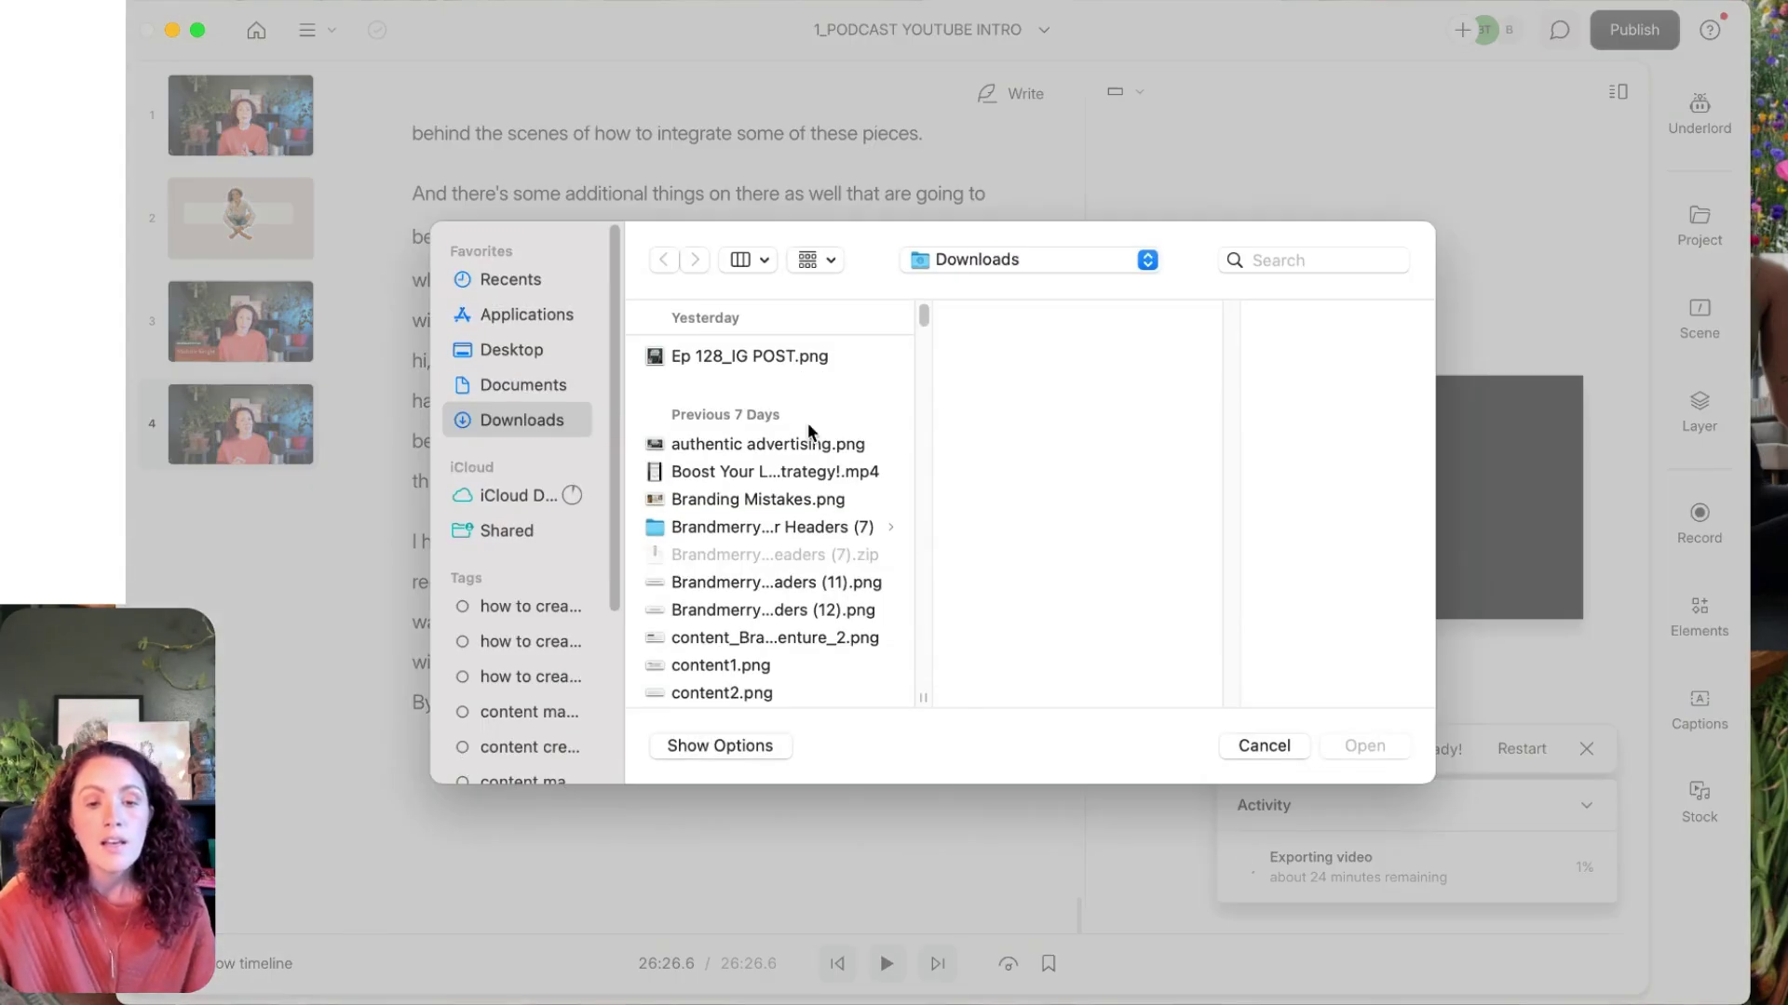
click(1335, 251)
text(outro)
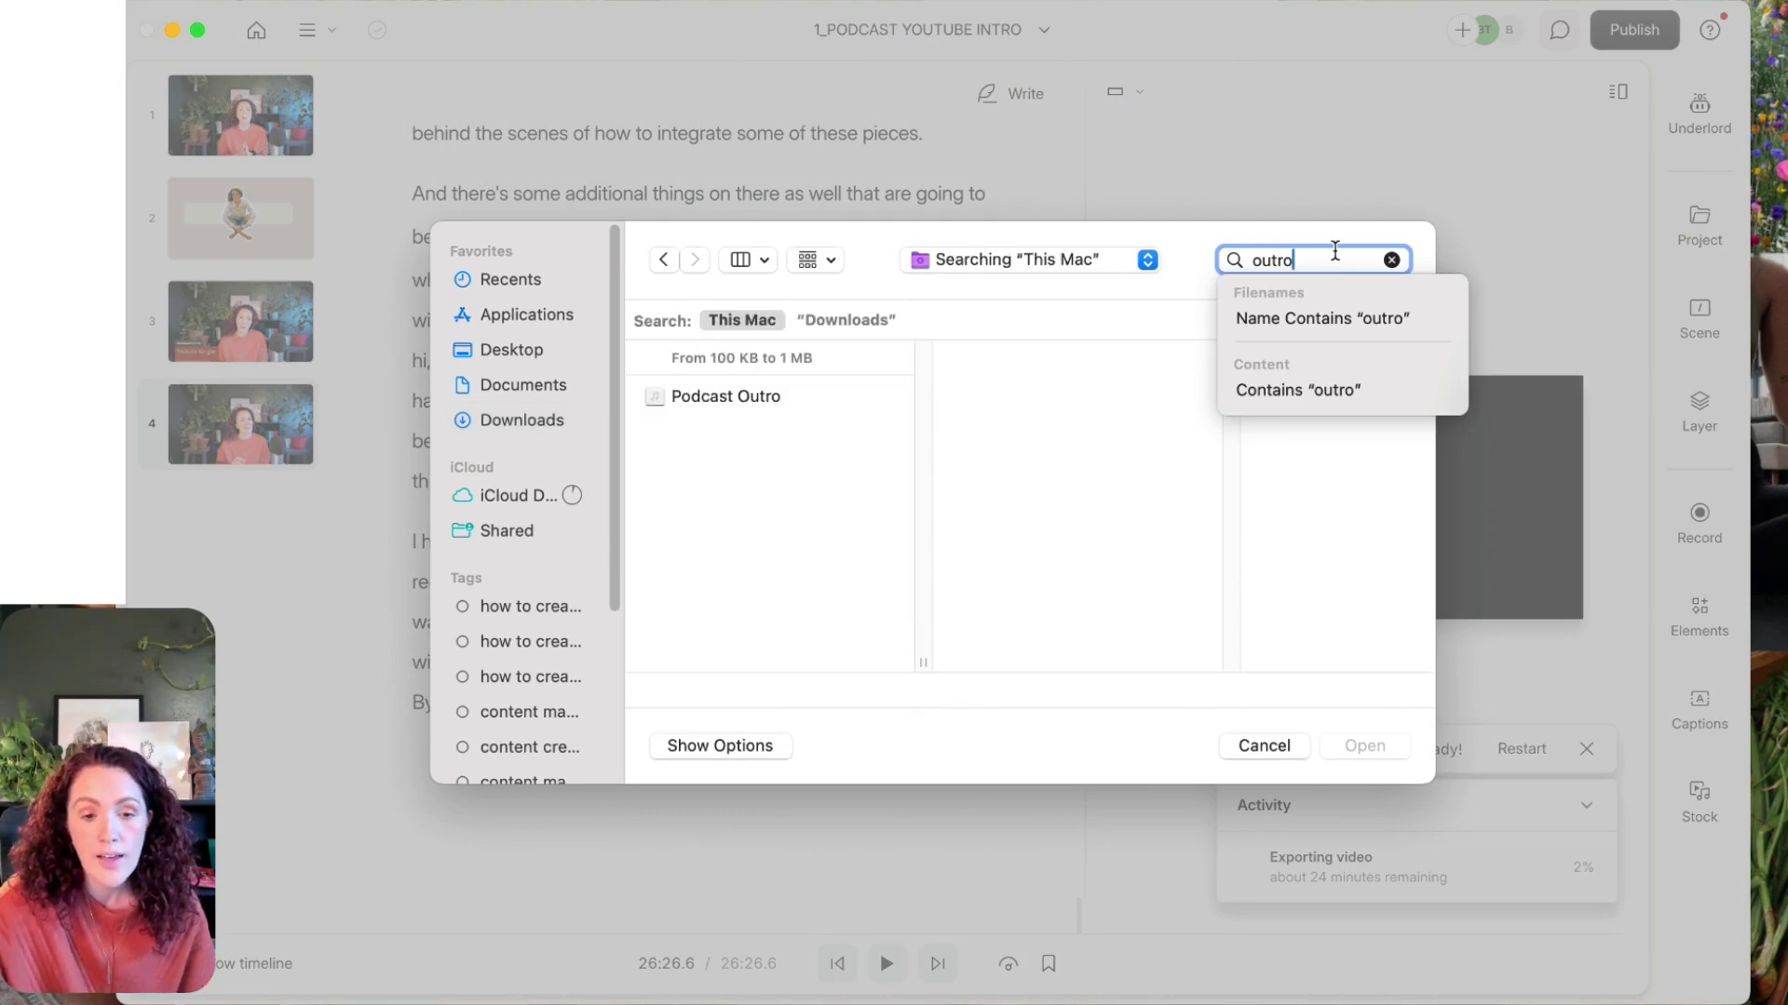
click(794, 400)
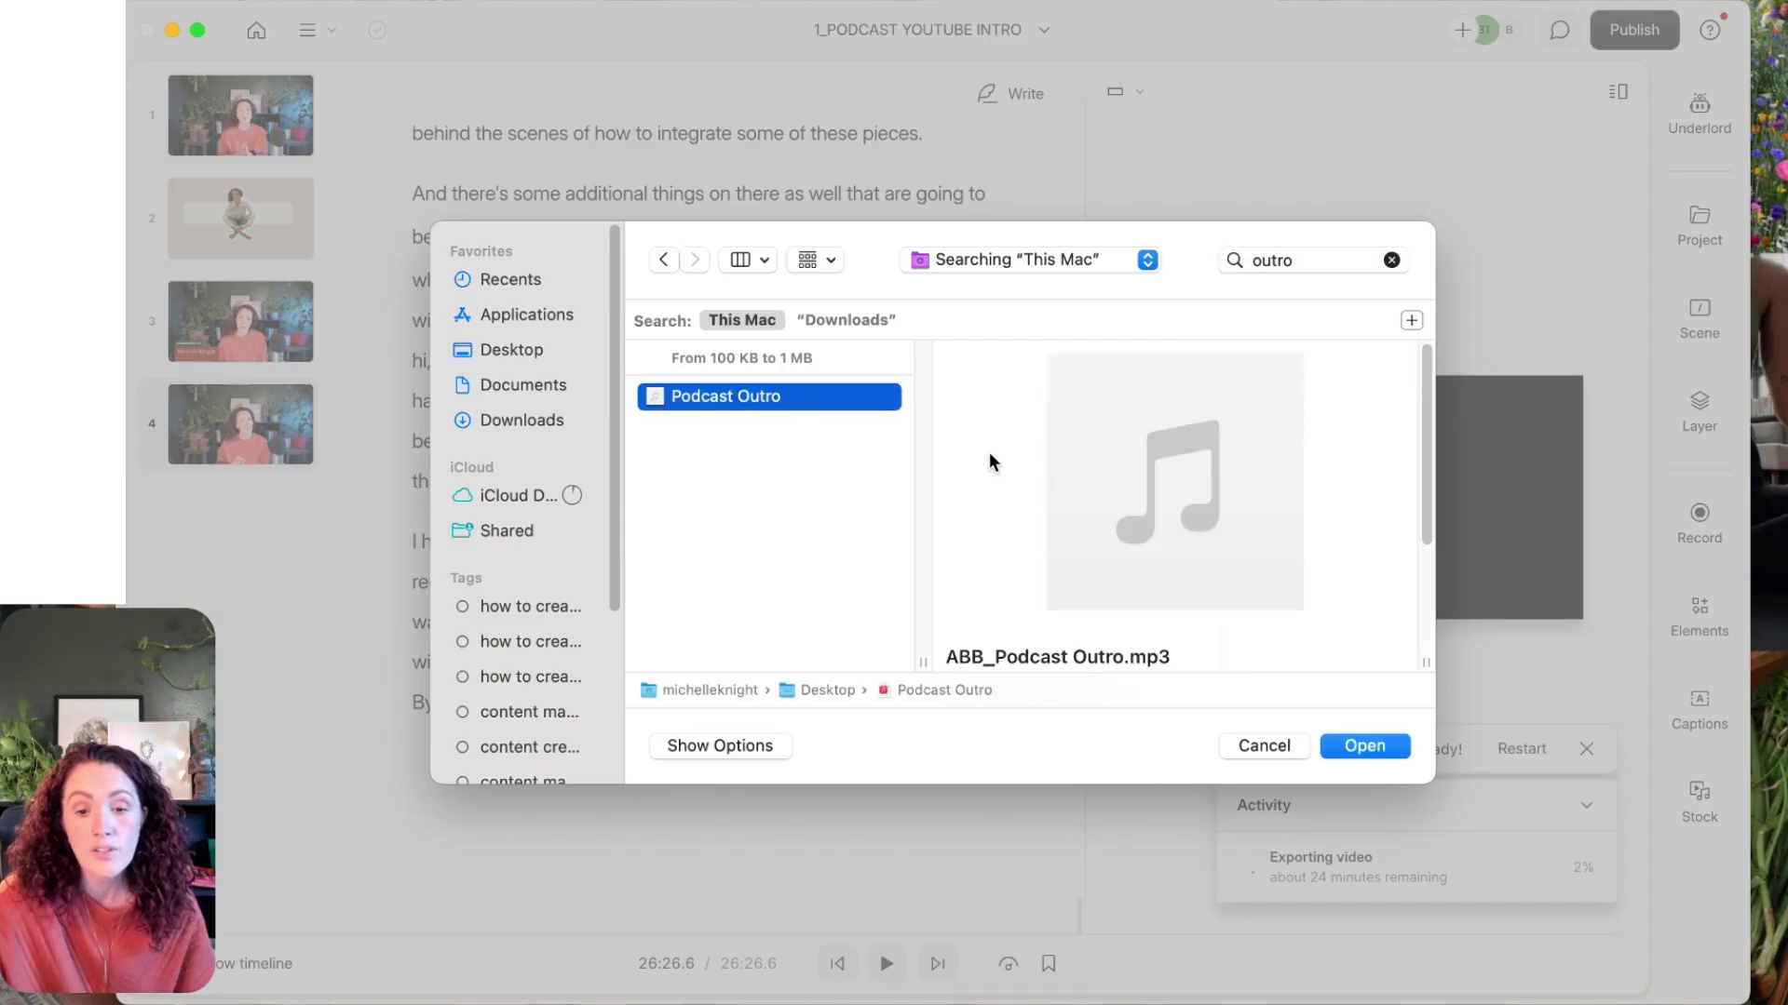
scroll(991, 462, down, 3)
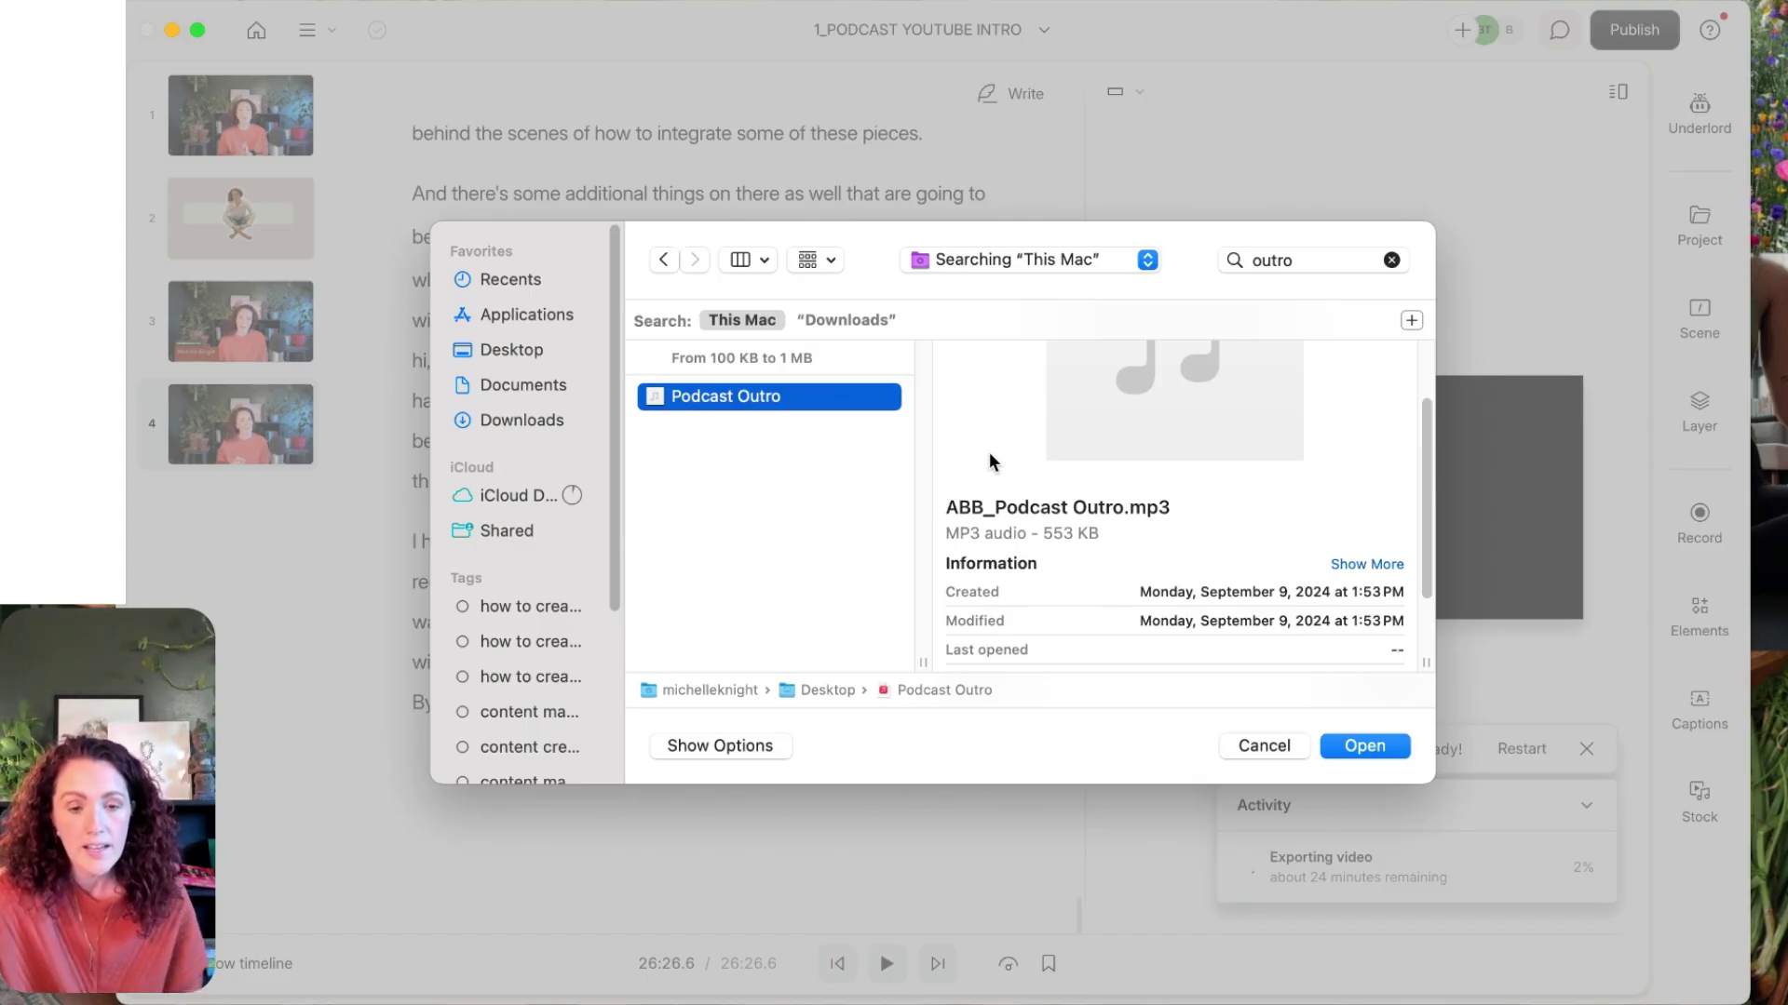
click(1364, 748)
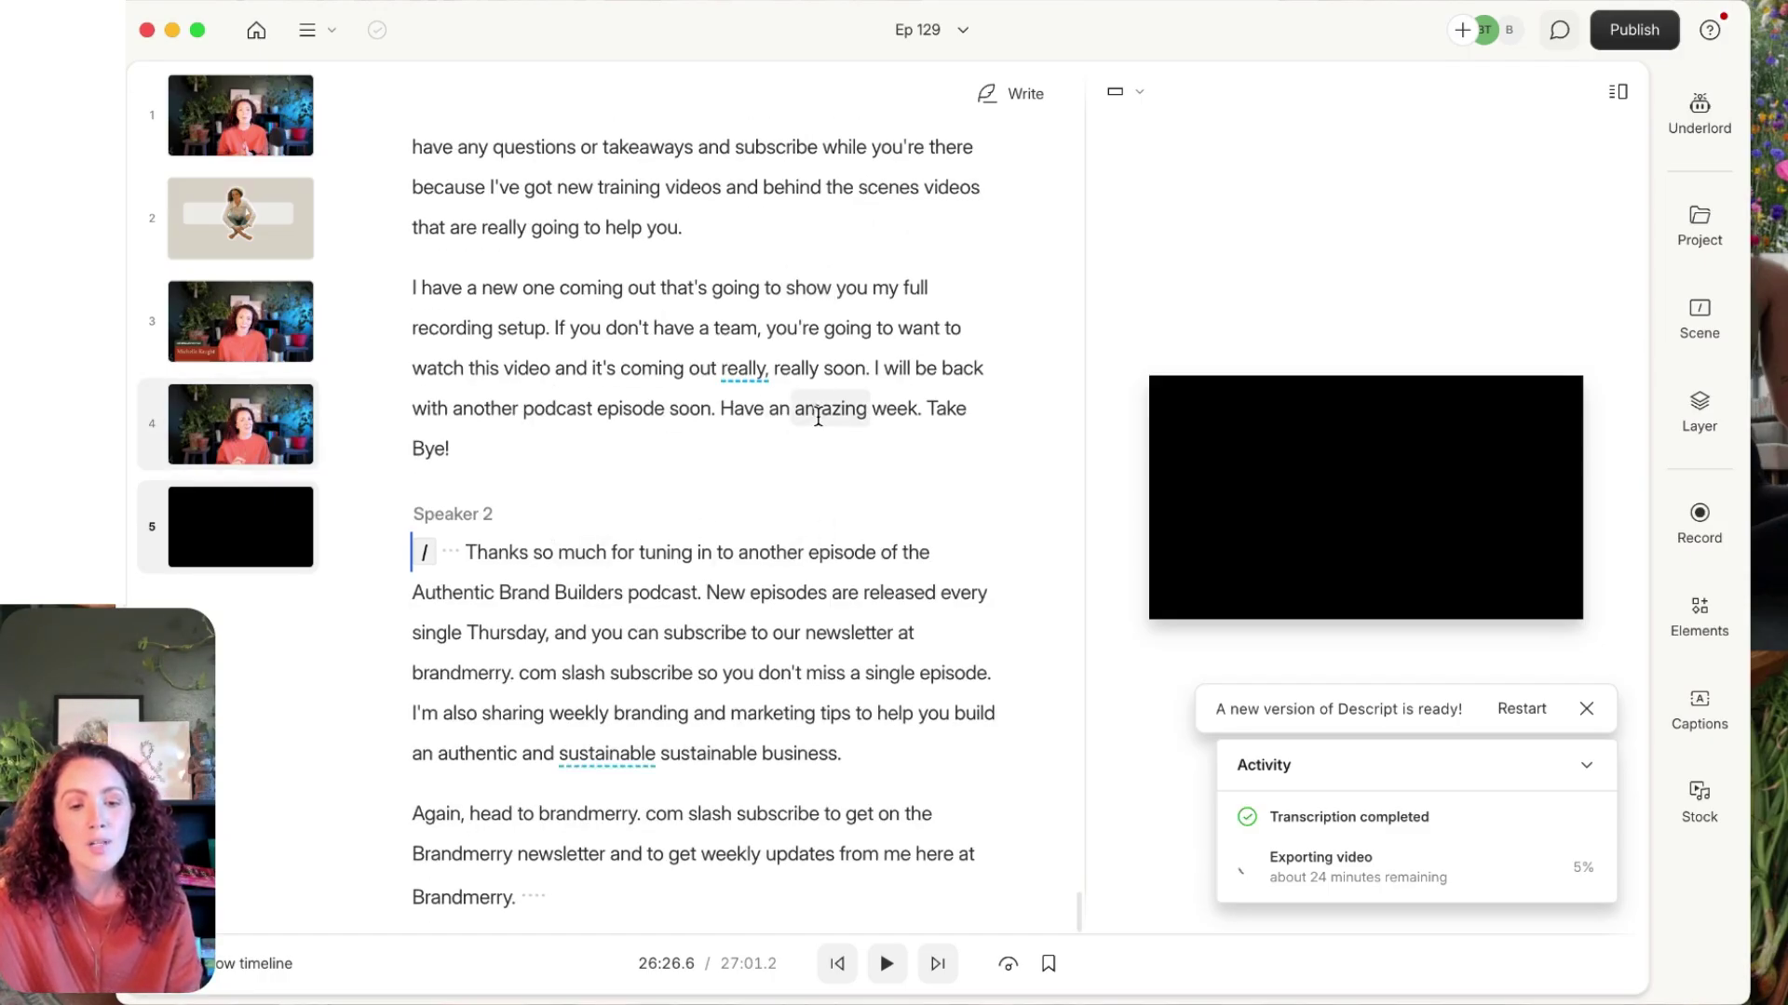
Play the beginning of the inserted outro.
click(818, 417)
key(space)
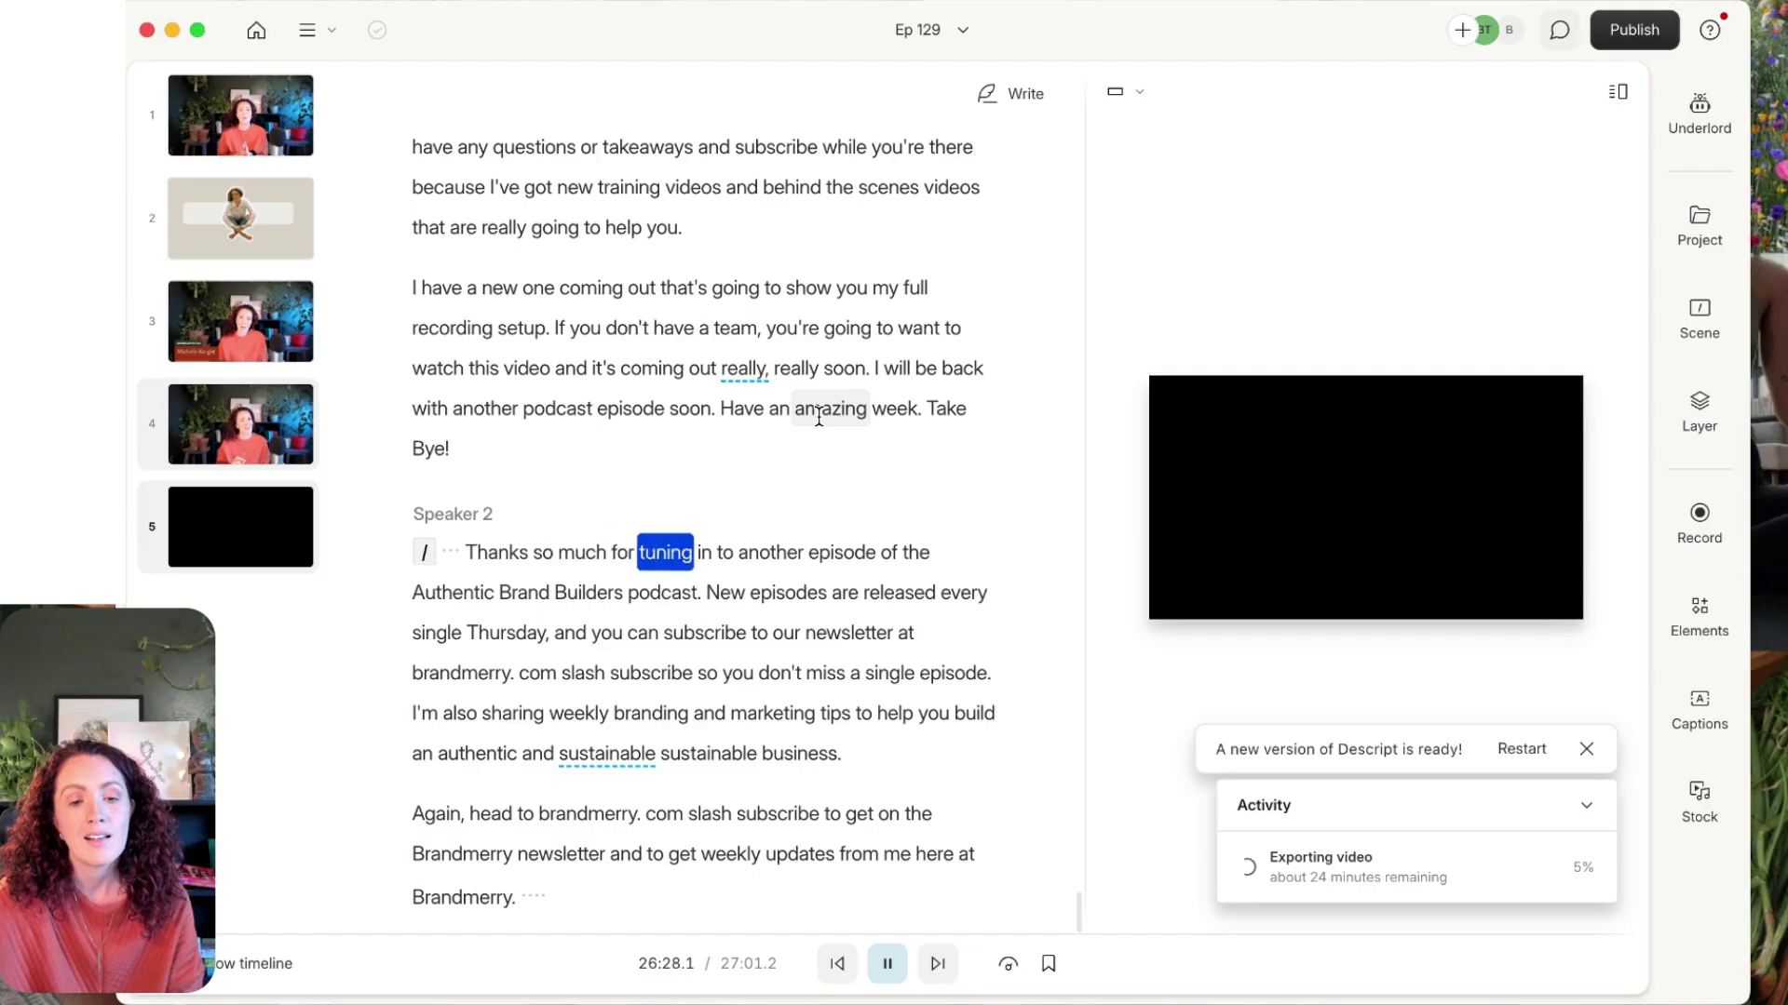
key(space)
Select the whole outro passage and open the Music library for a new layer, clearing the old search term "ding".
scroll(717, 652, down, 3)
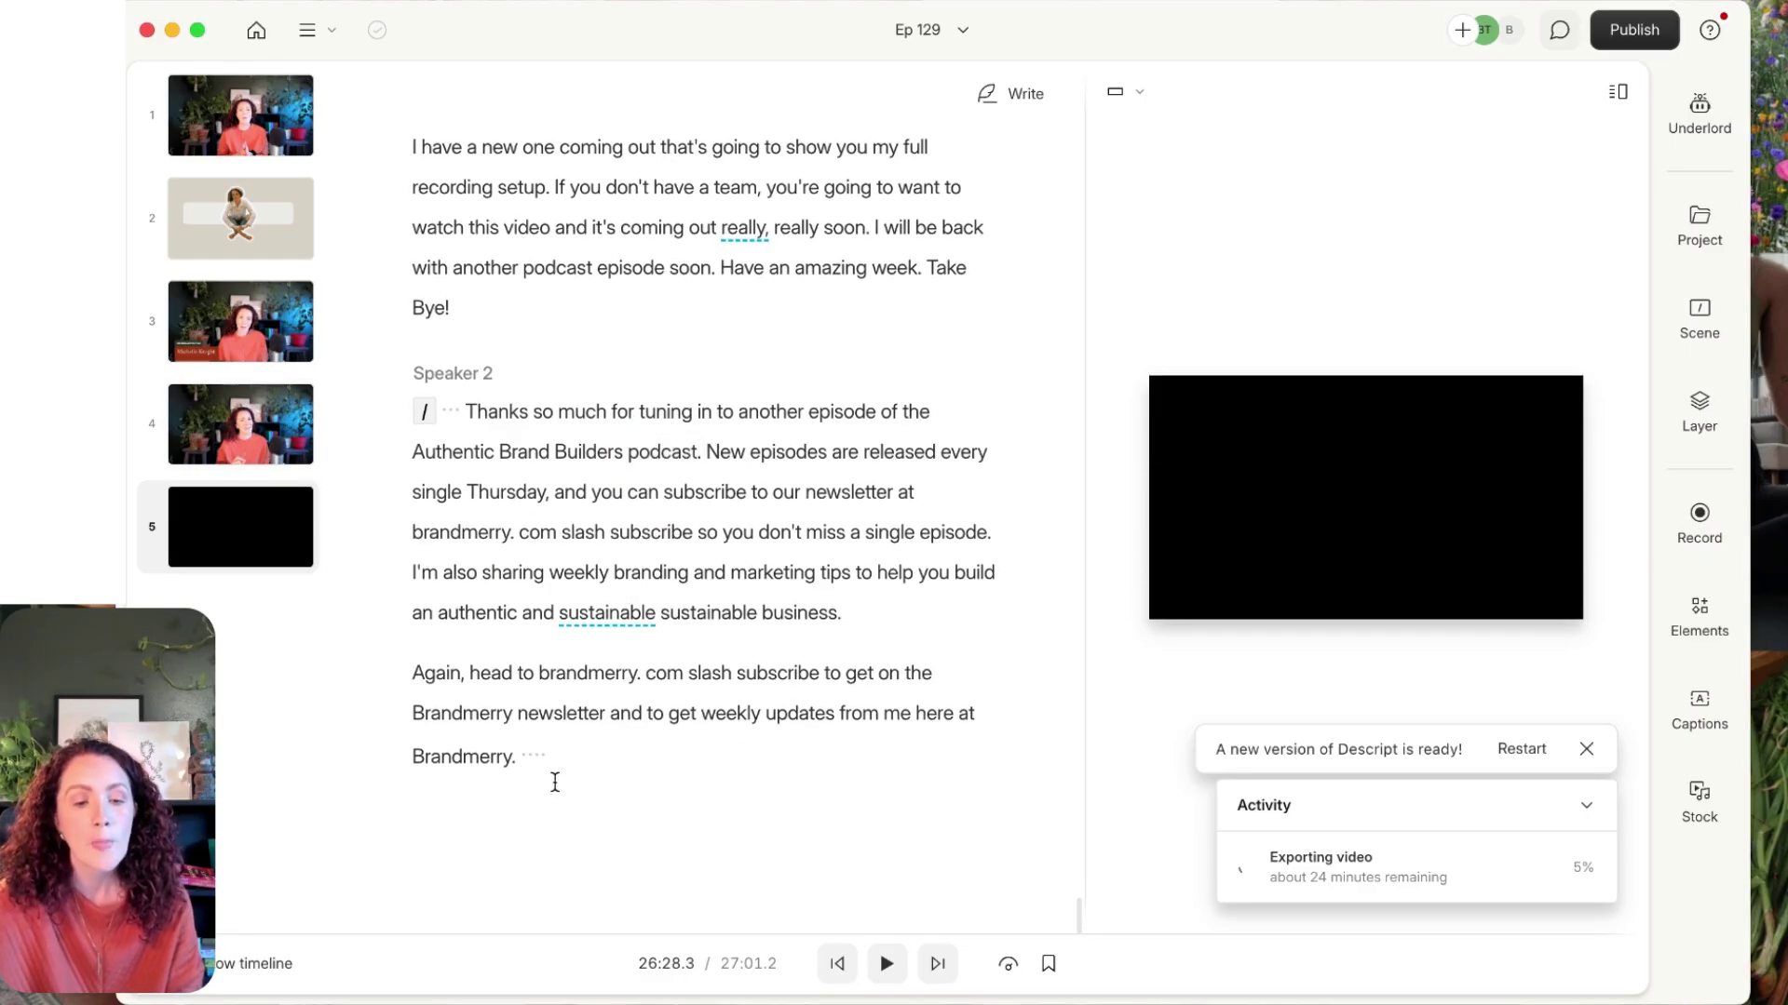
drag(550, 758, 438, 428)
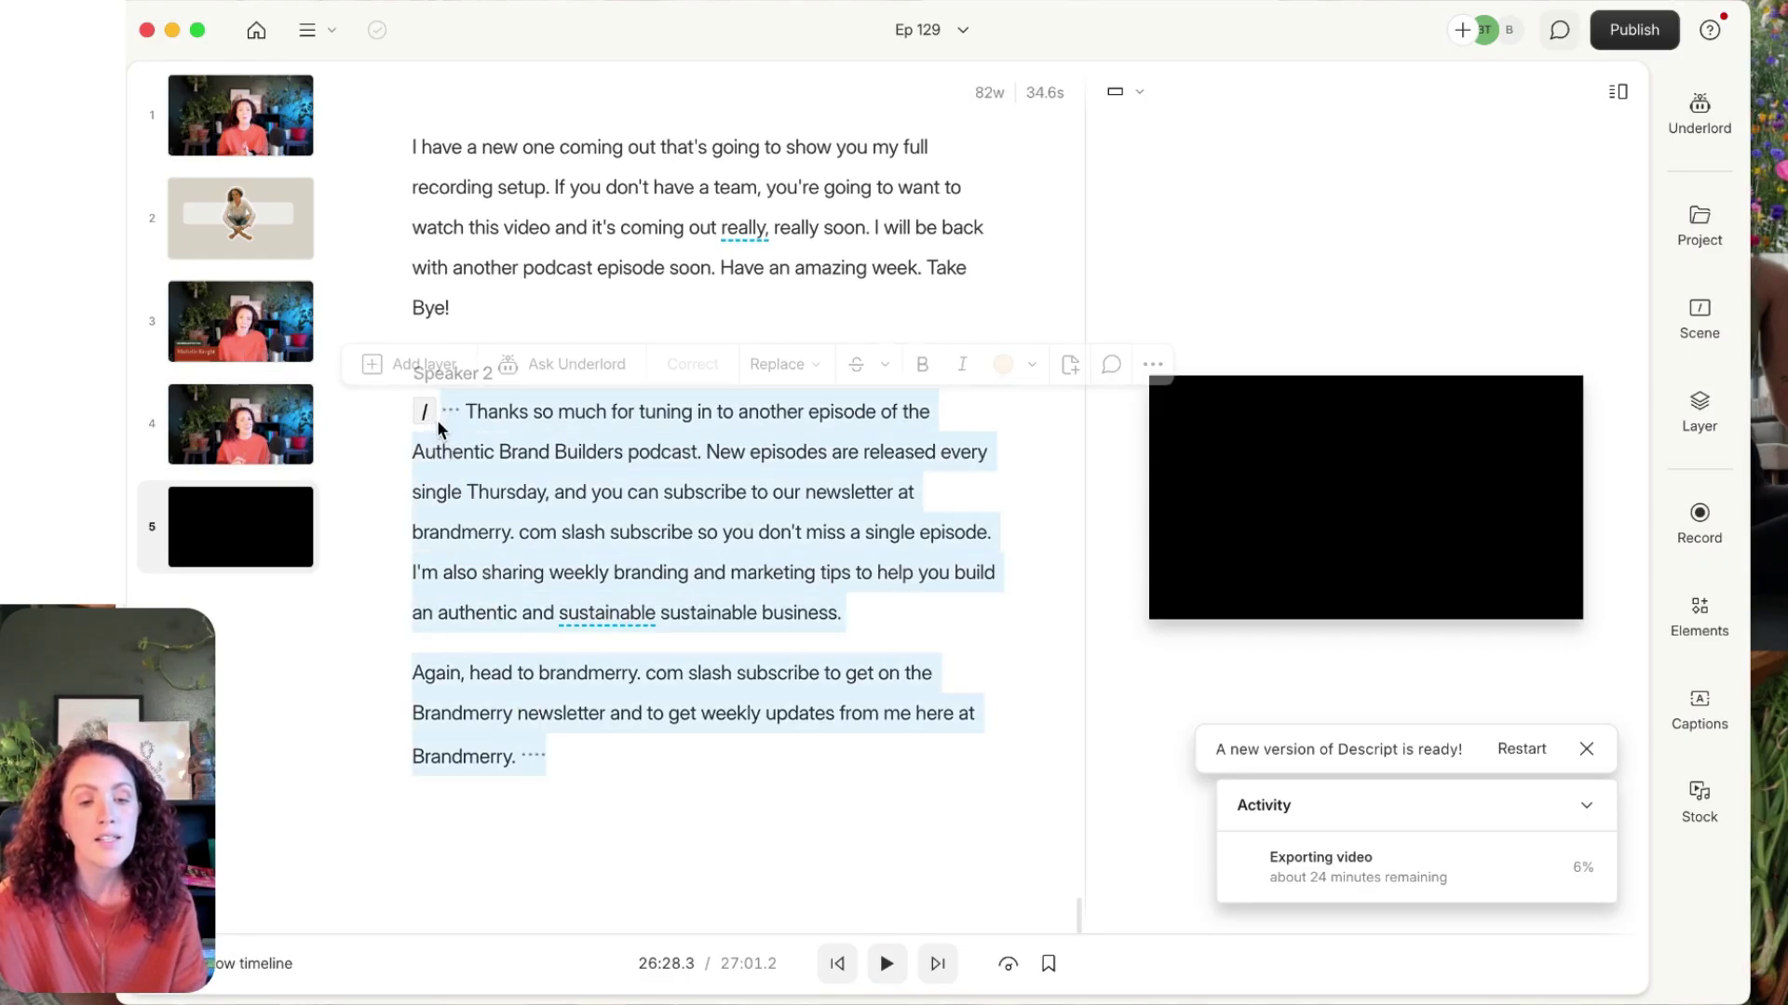
click(426, 413)
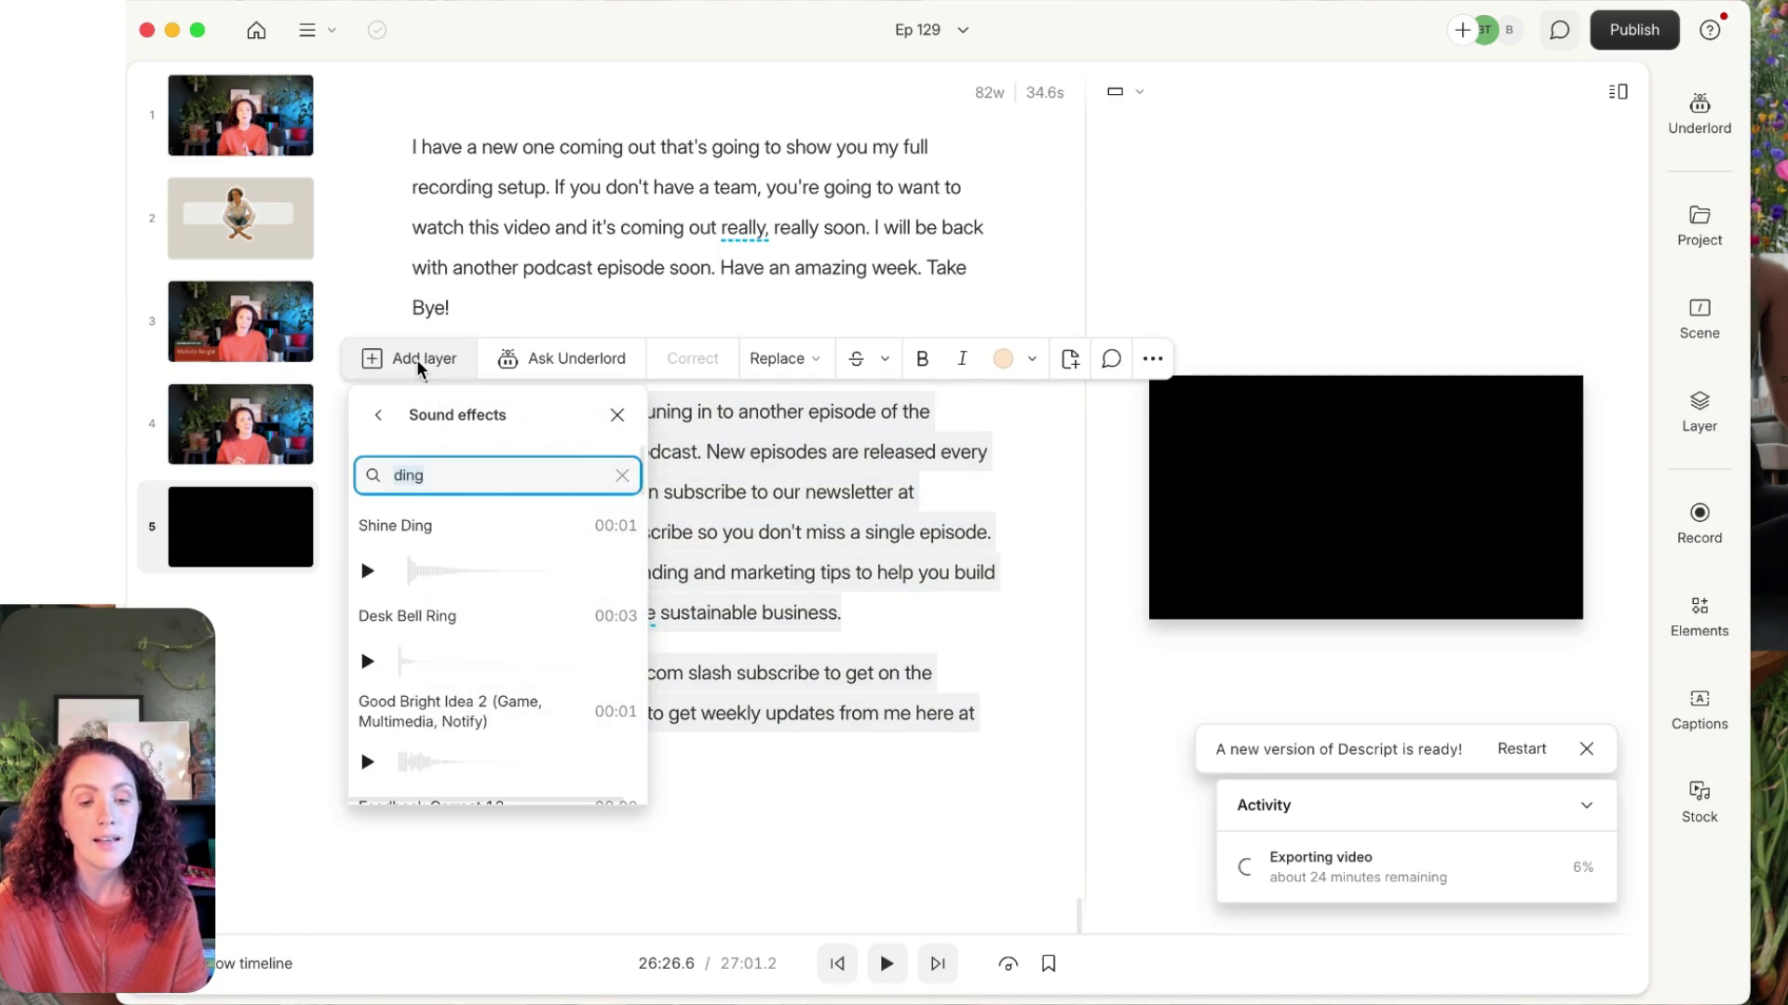
click(378, 415)
scroll(475, 717, down, 3)
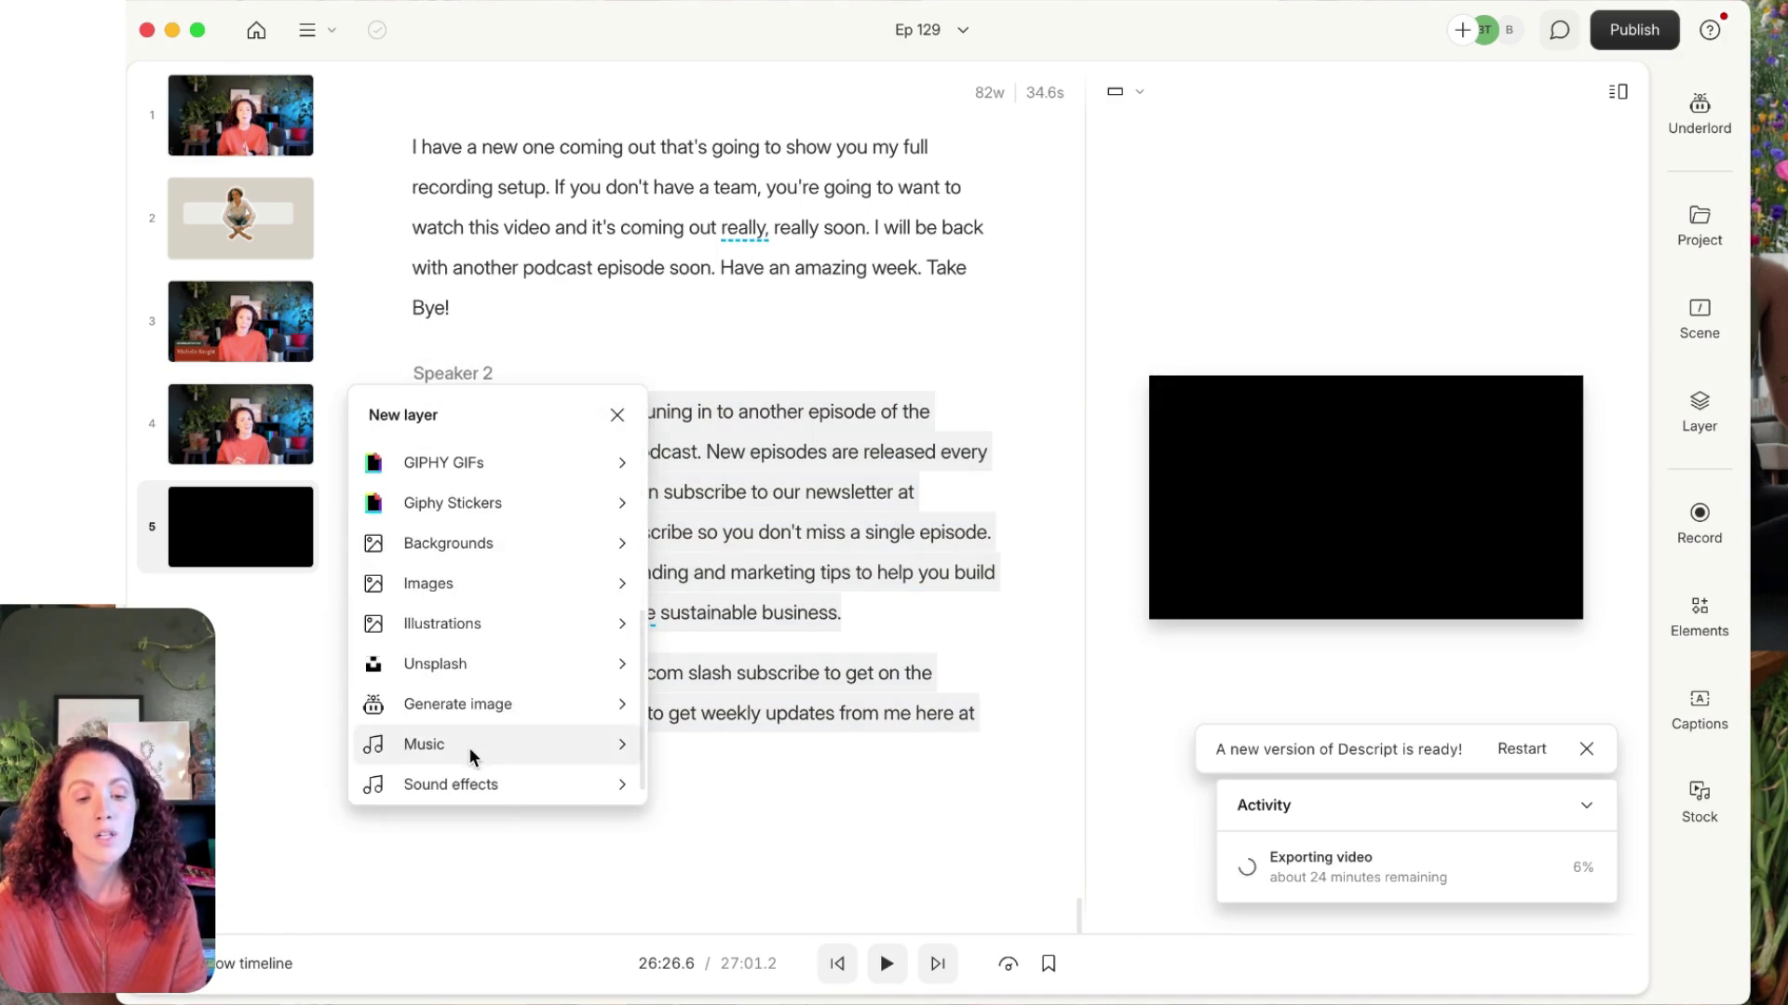
click(468, 747)
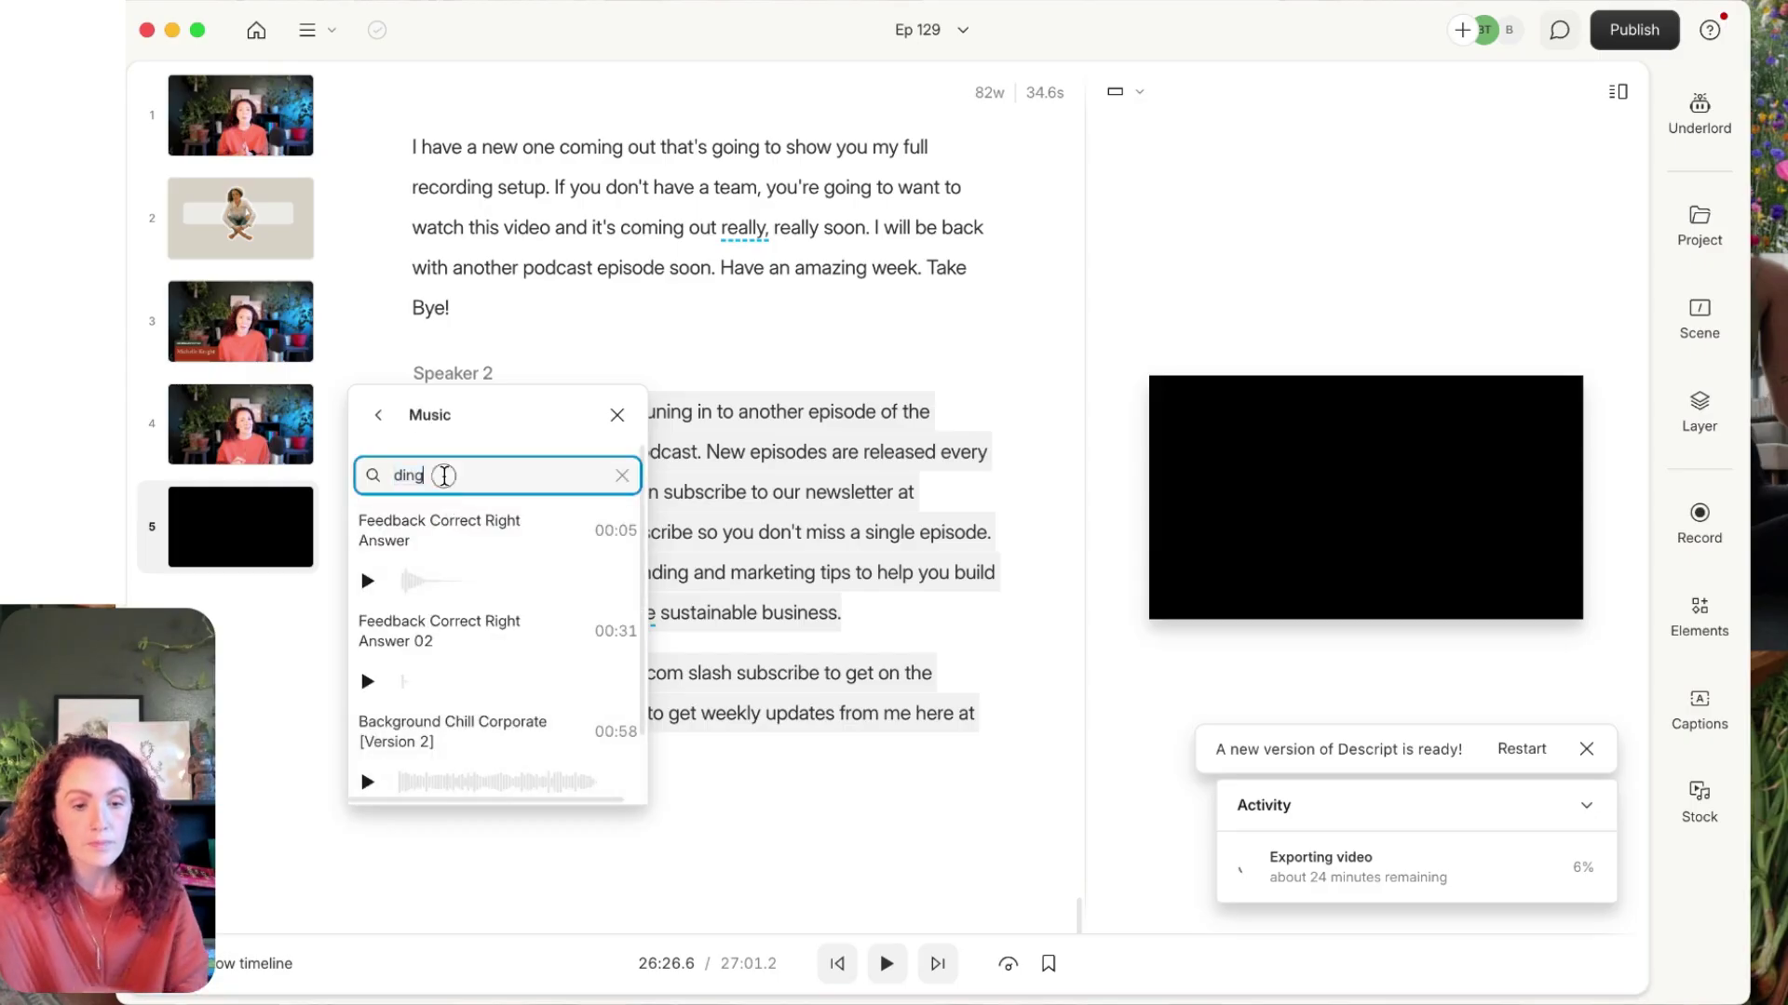
key(BackSpace)
key(BackSpace)
key(BackSpace)
key(BackSpace)
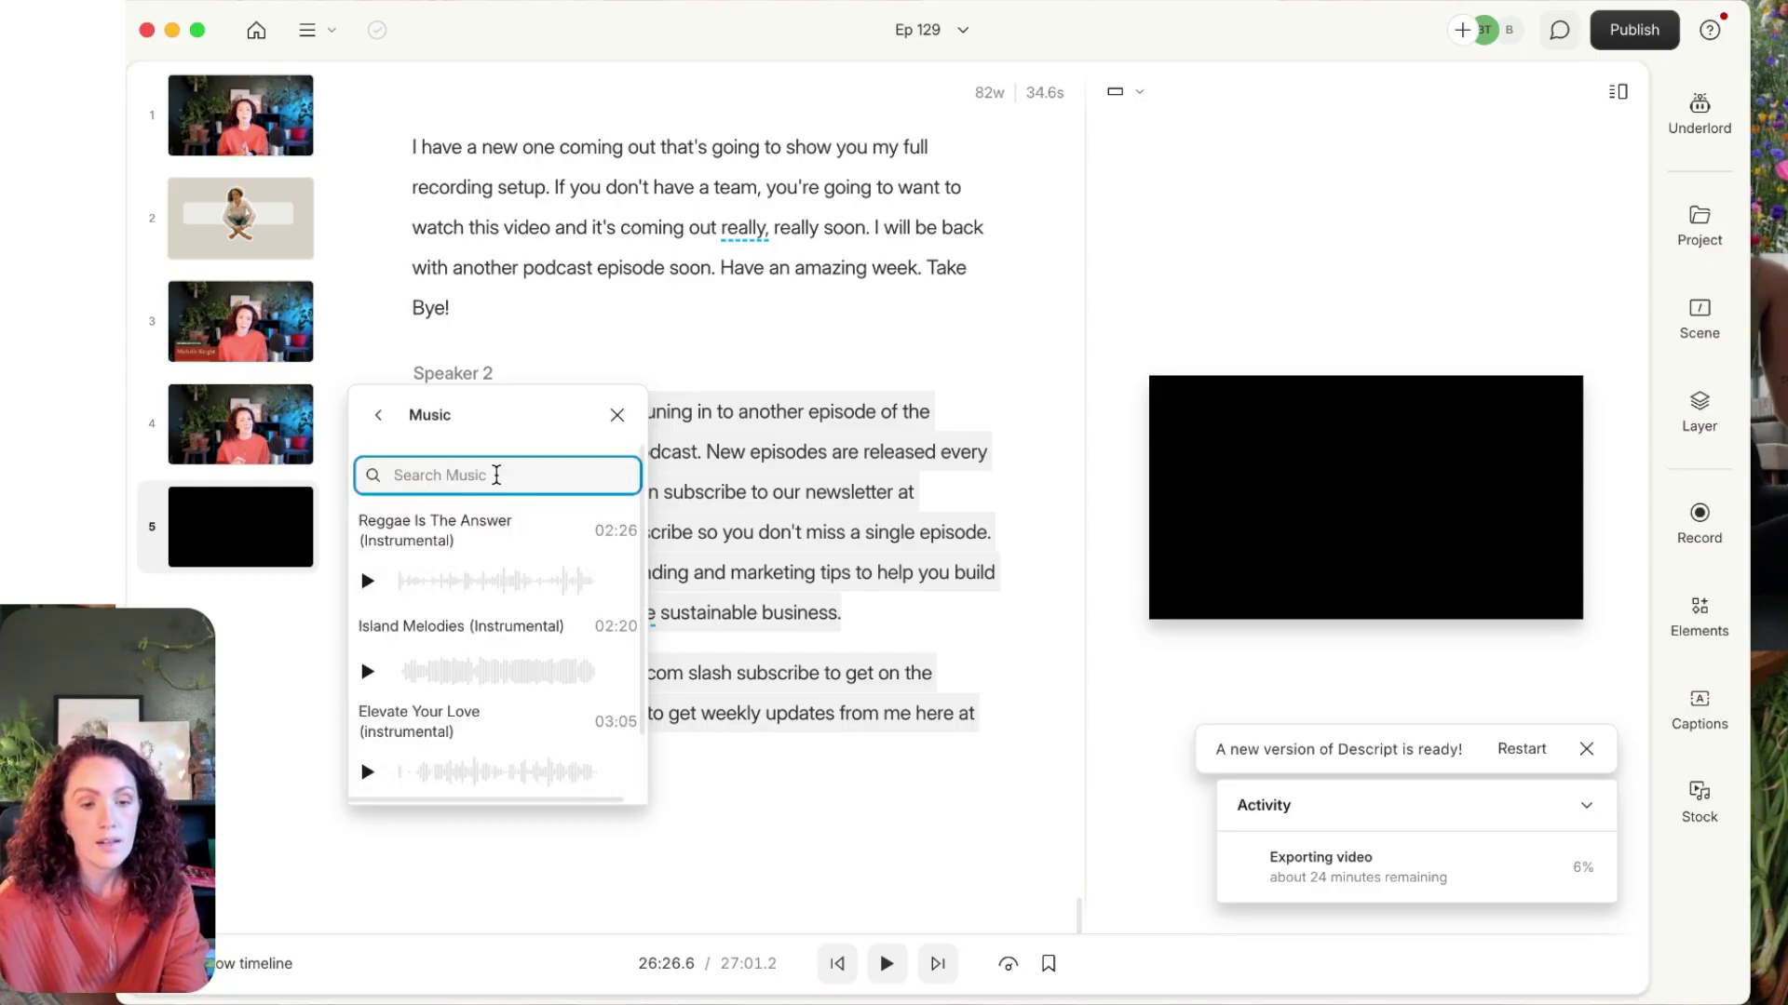
Preview the track "Reggae Is The Answer (Instrumental)" and add it as a music layer to the outro.
mouse_move(543, 518)
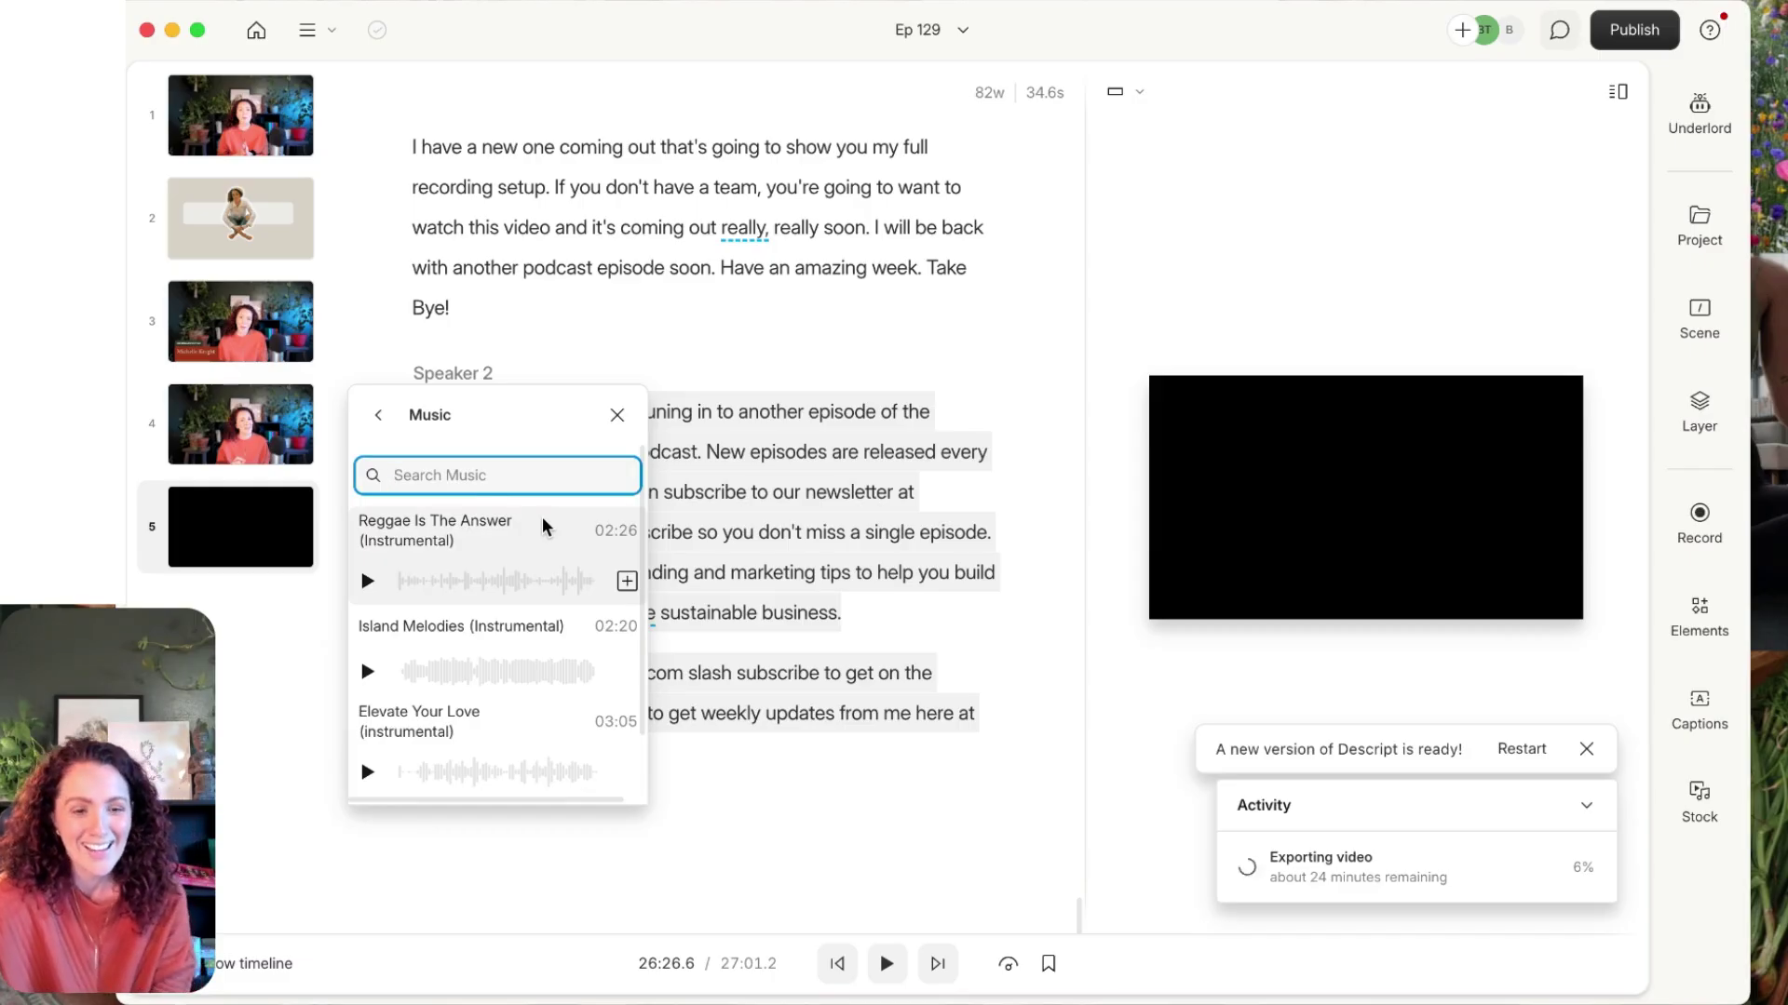
click(367, 582)
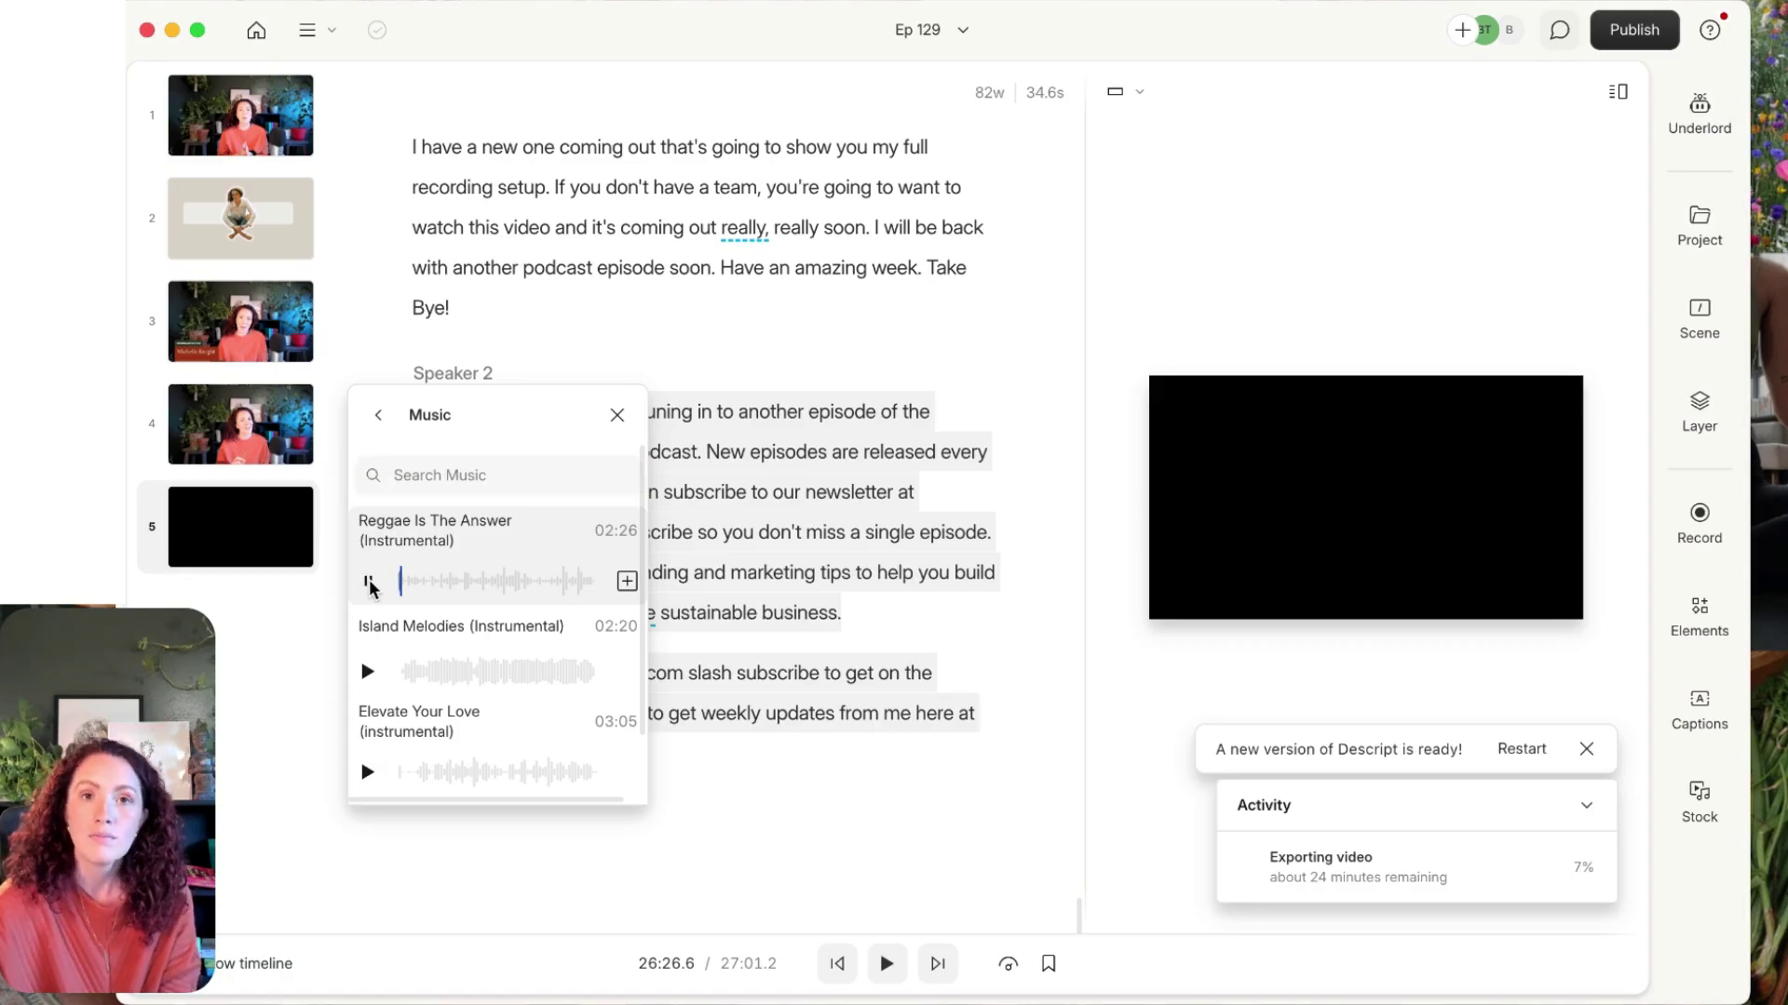
click(368, 582)
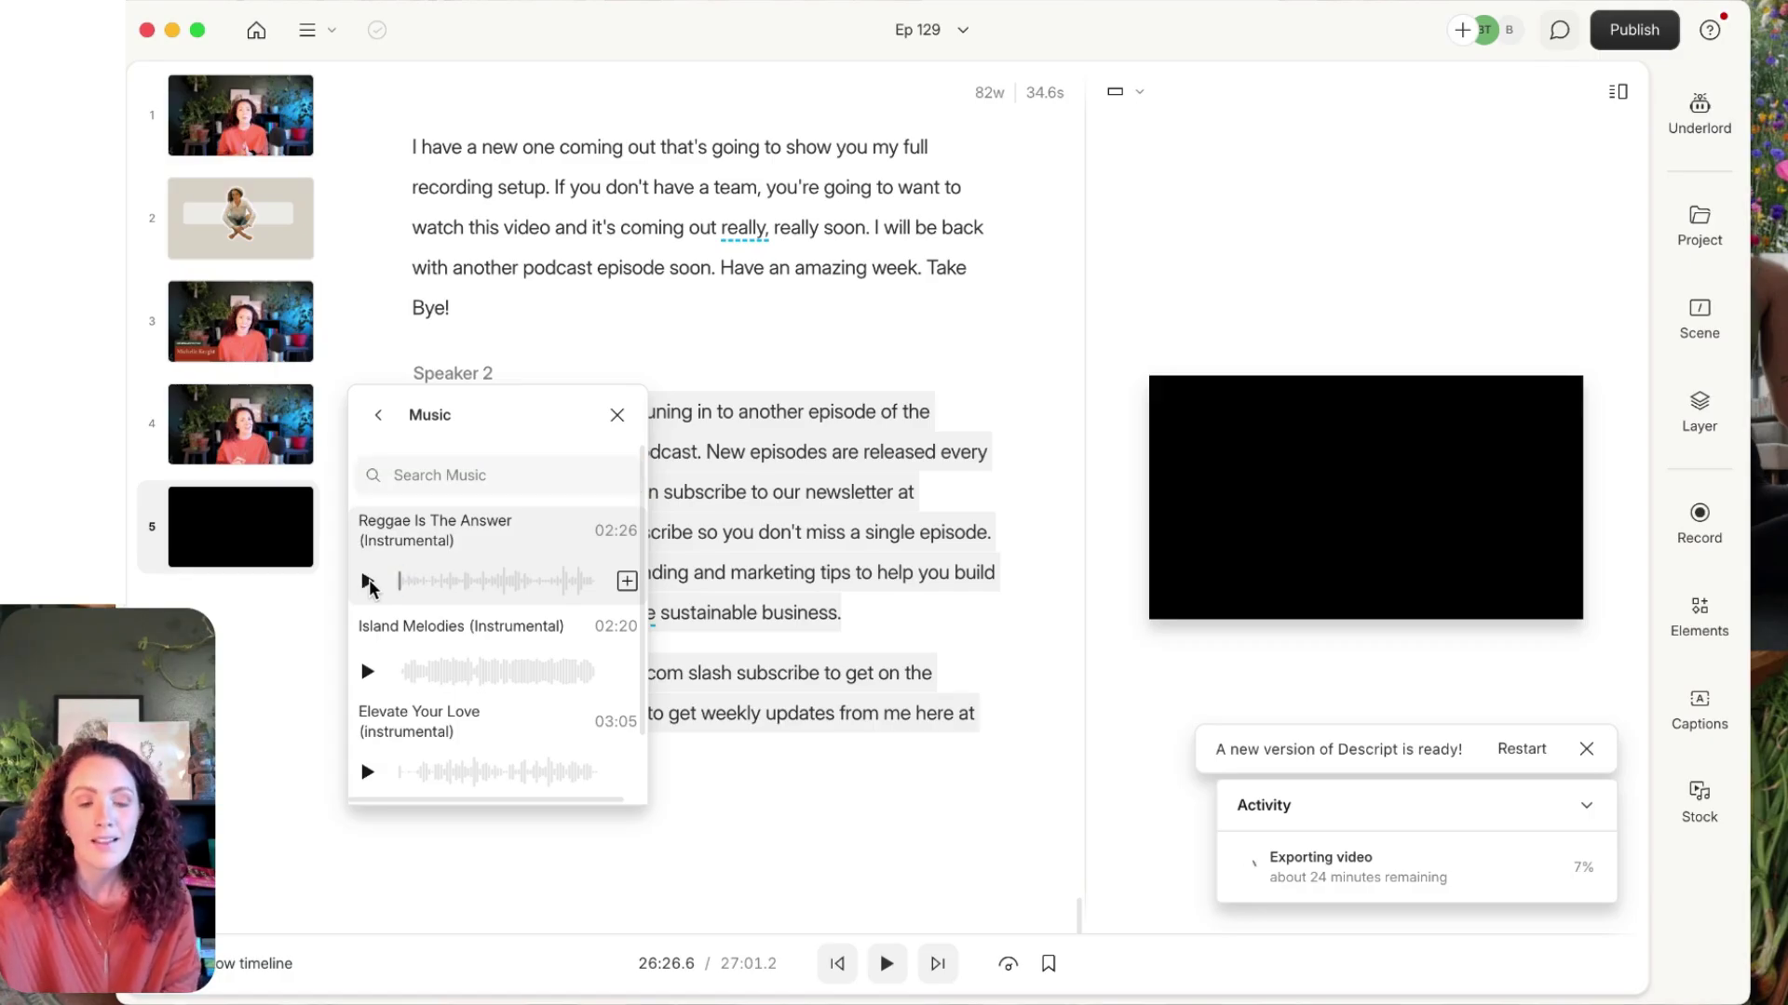
click(626, 581)
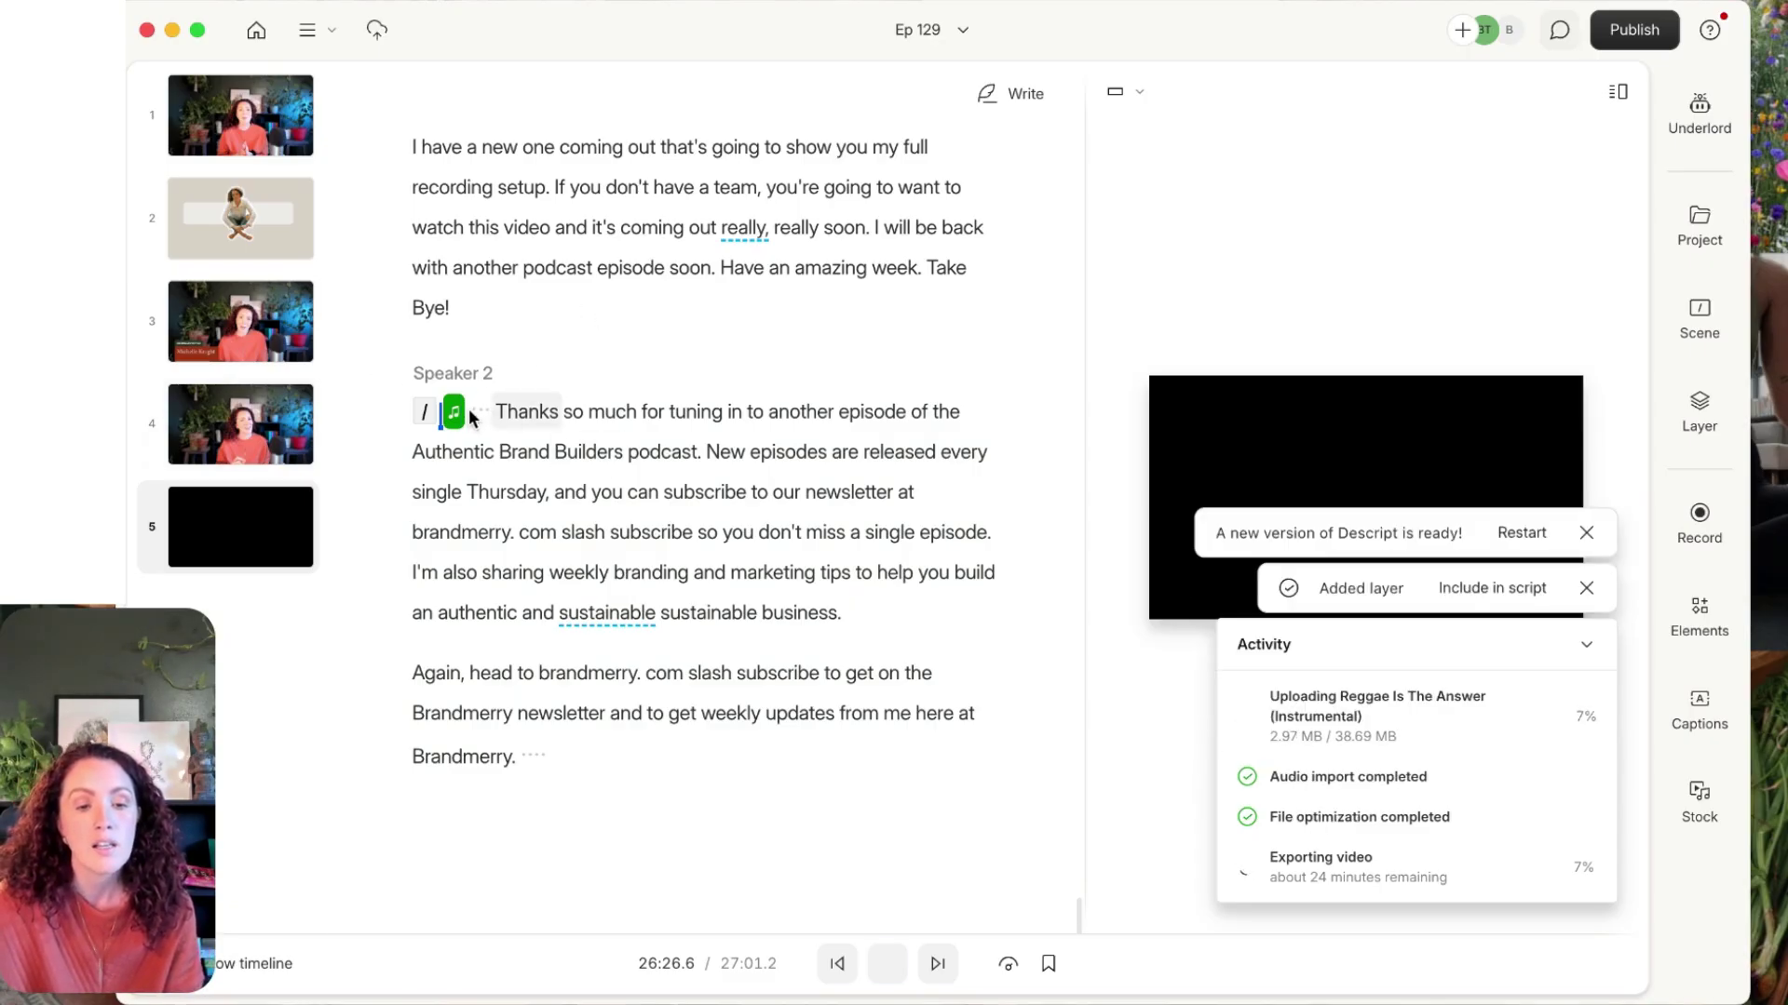
Listen to the outro with its music and lower the music layer's volume to -14.6 dB.
key(space)
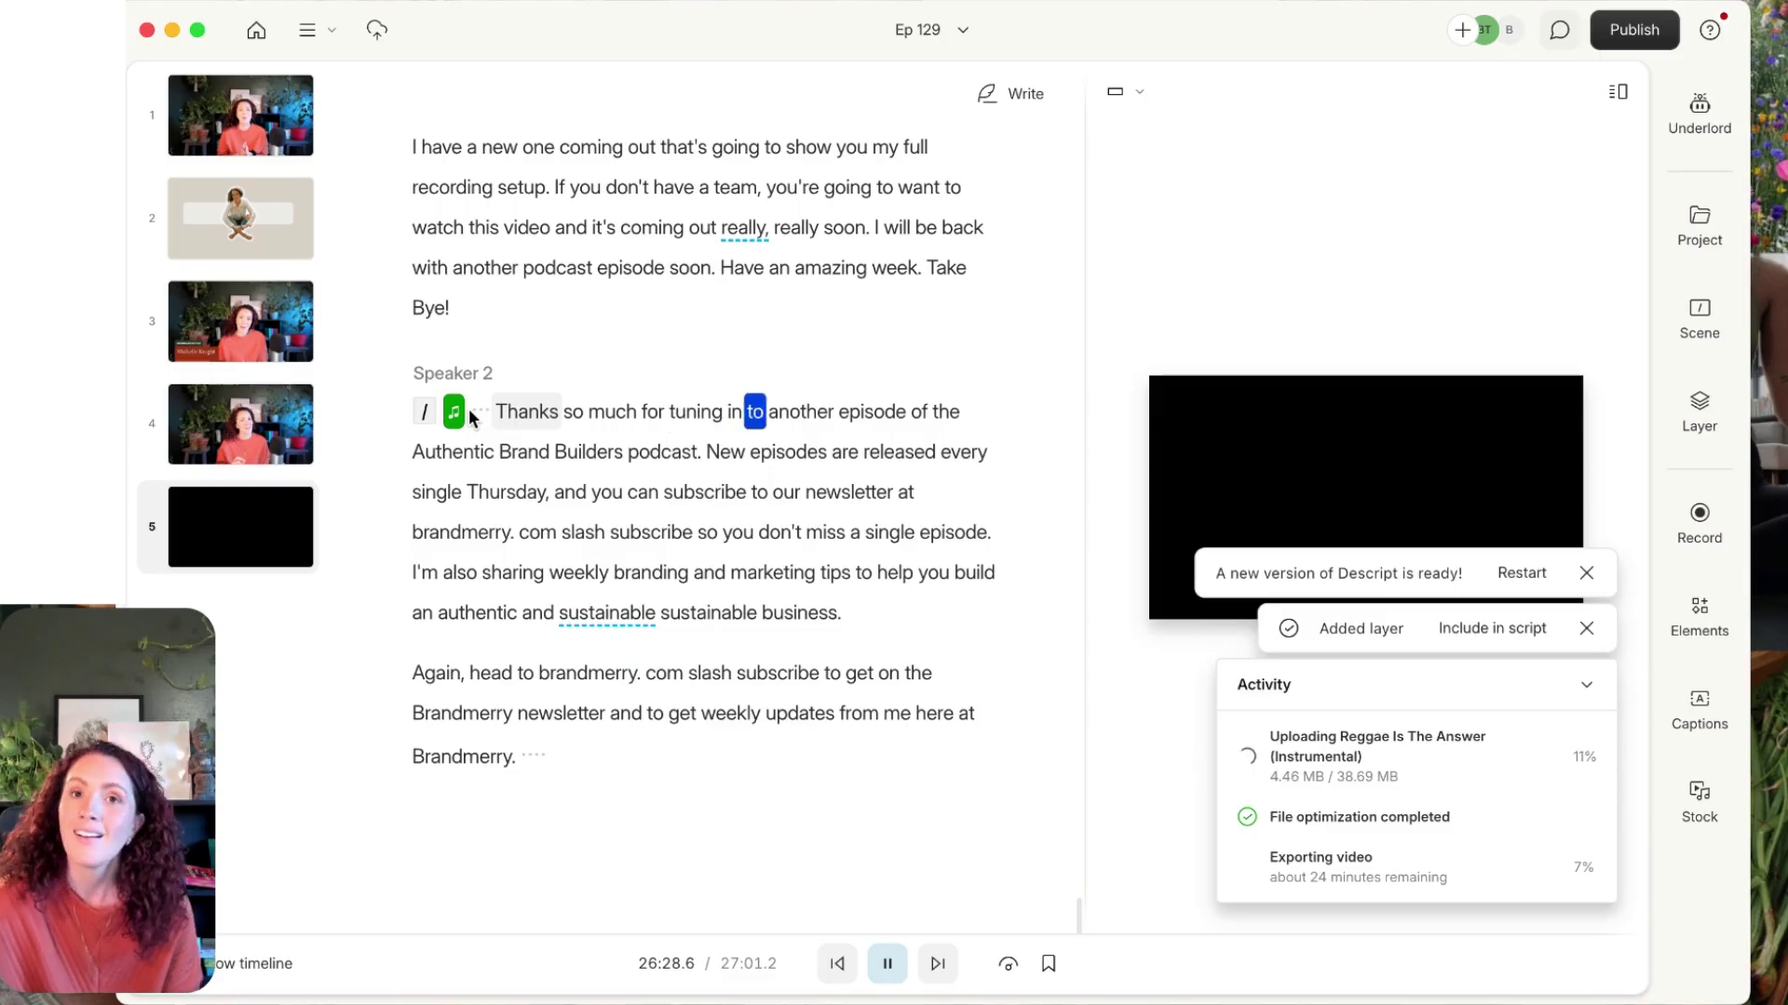
key(space)
click(456, 419)
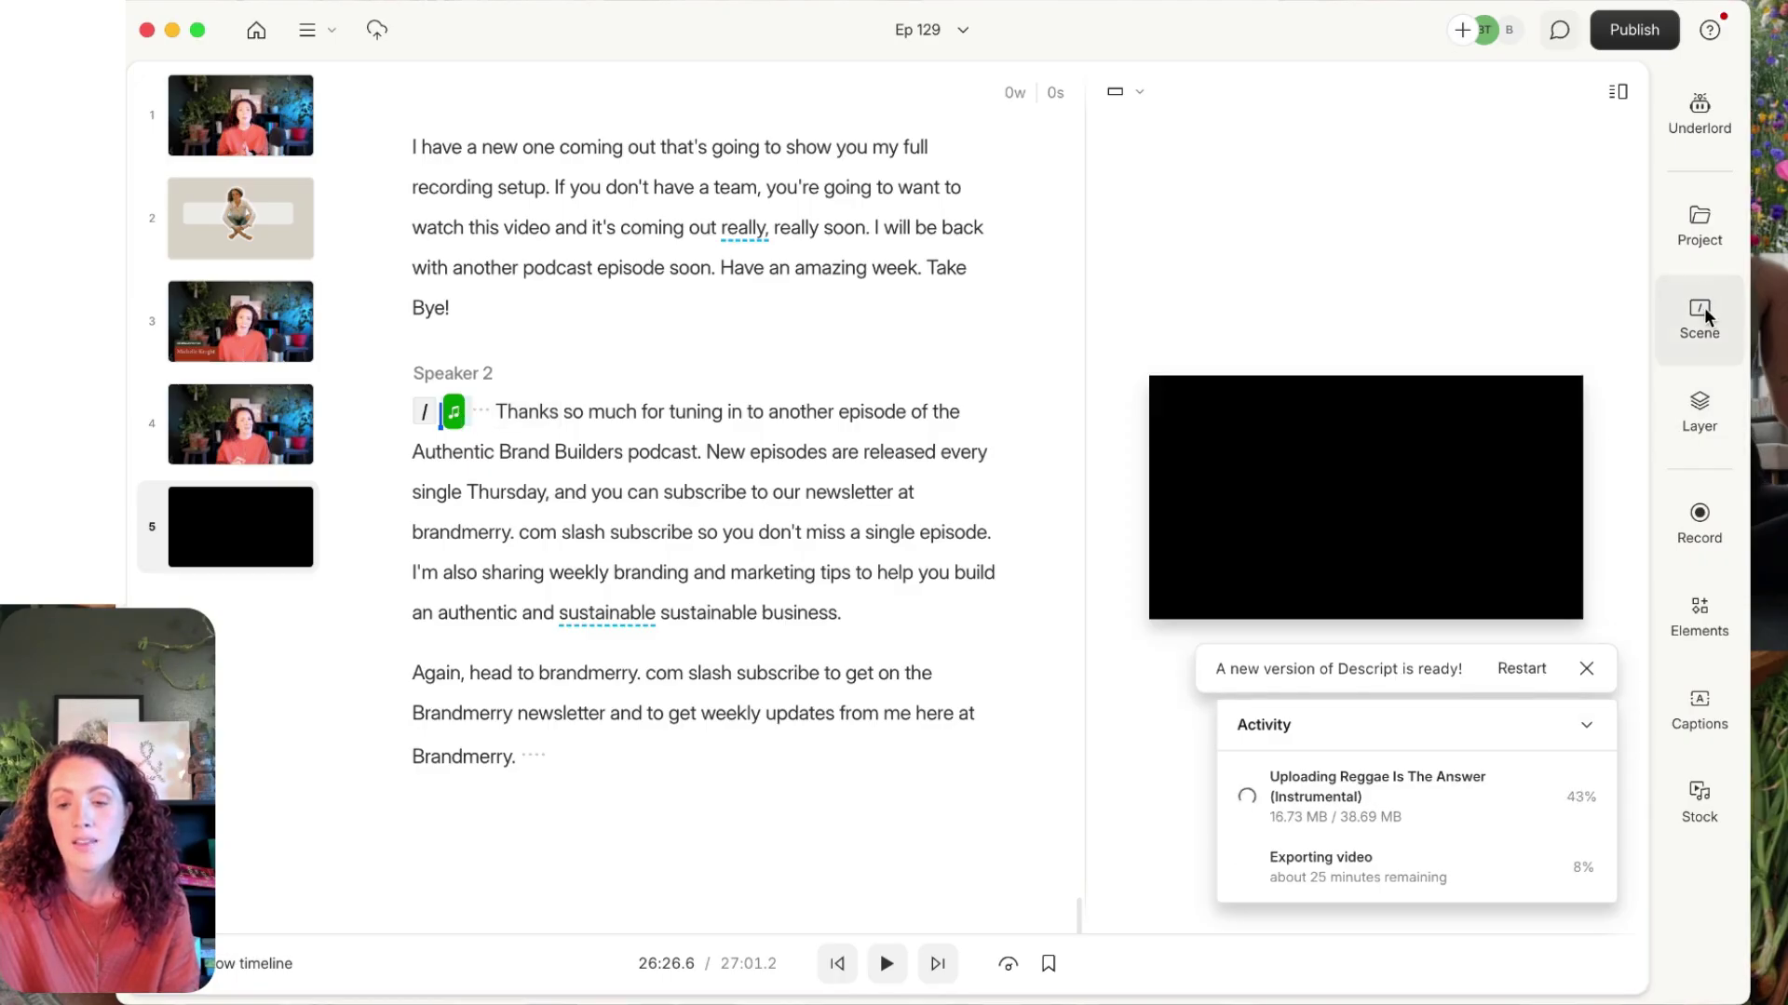
click(1705, 311)
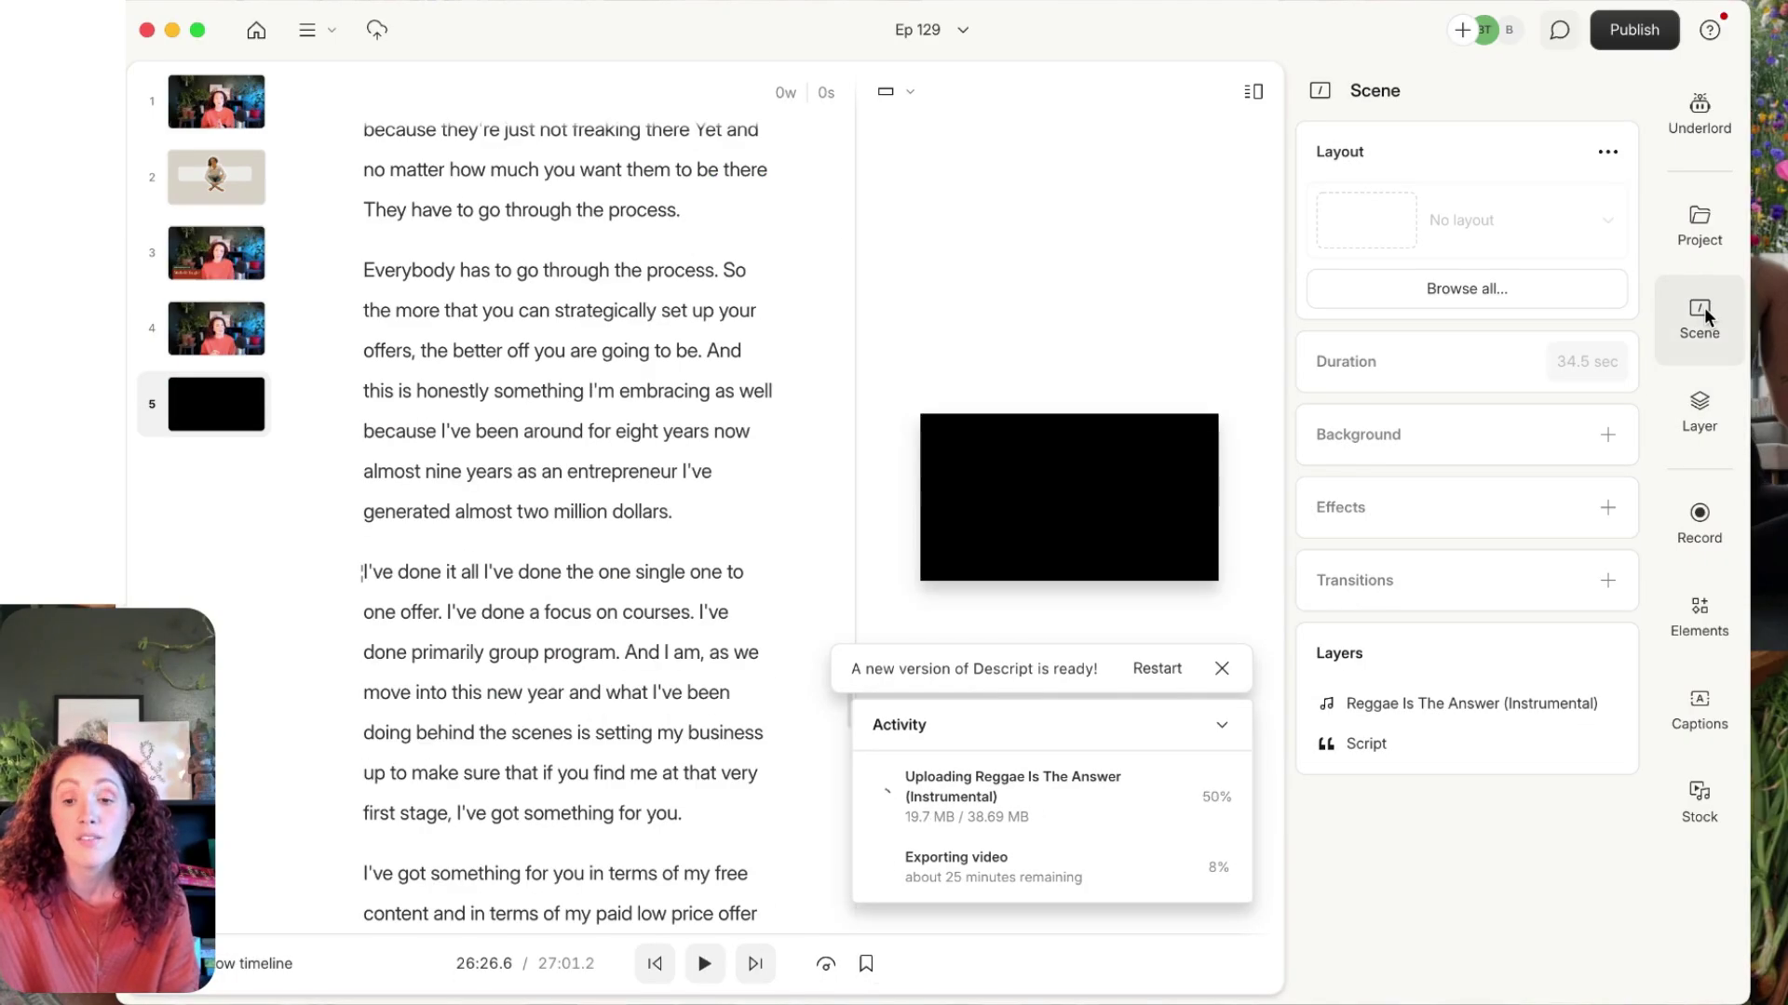
click(1698, 402)
scroll(509, 493, down, 15)
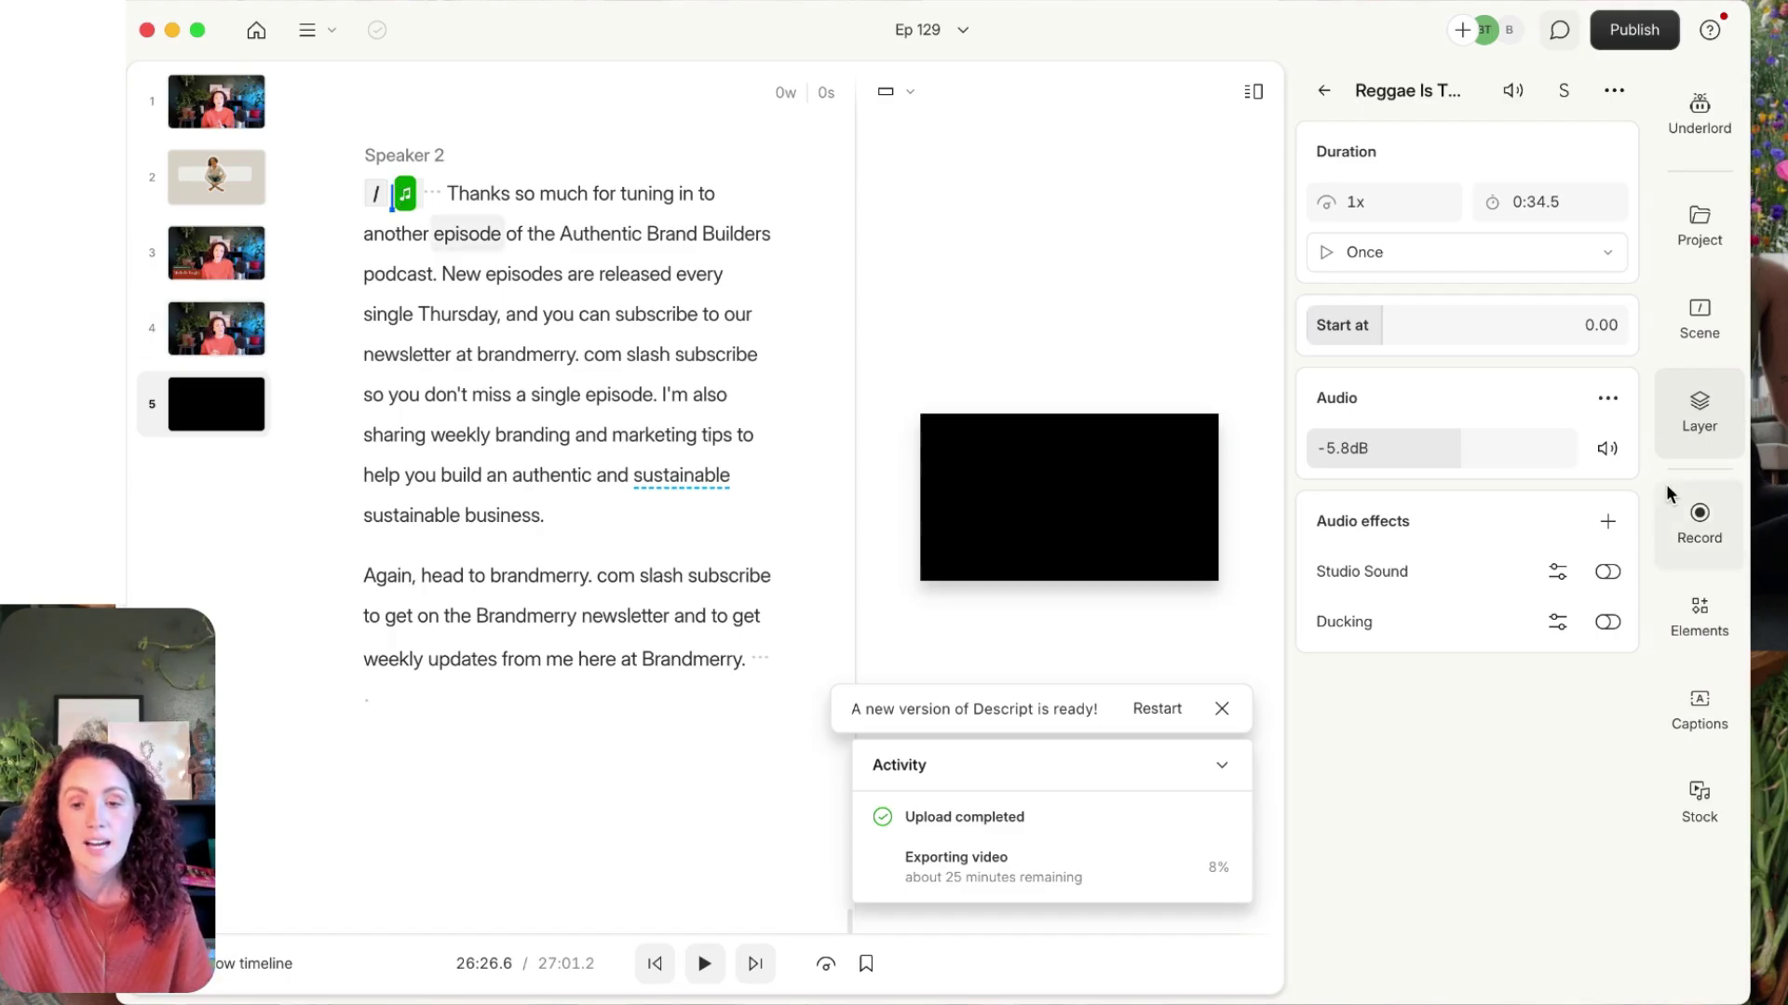
click(1453, 448)
drag(1453, 449, 1387, 449)
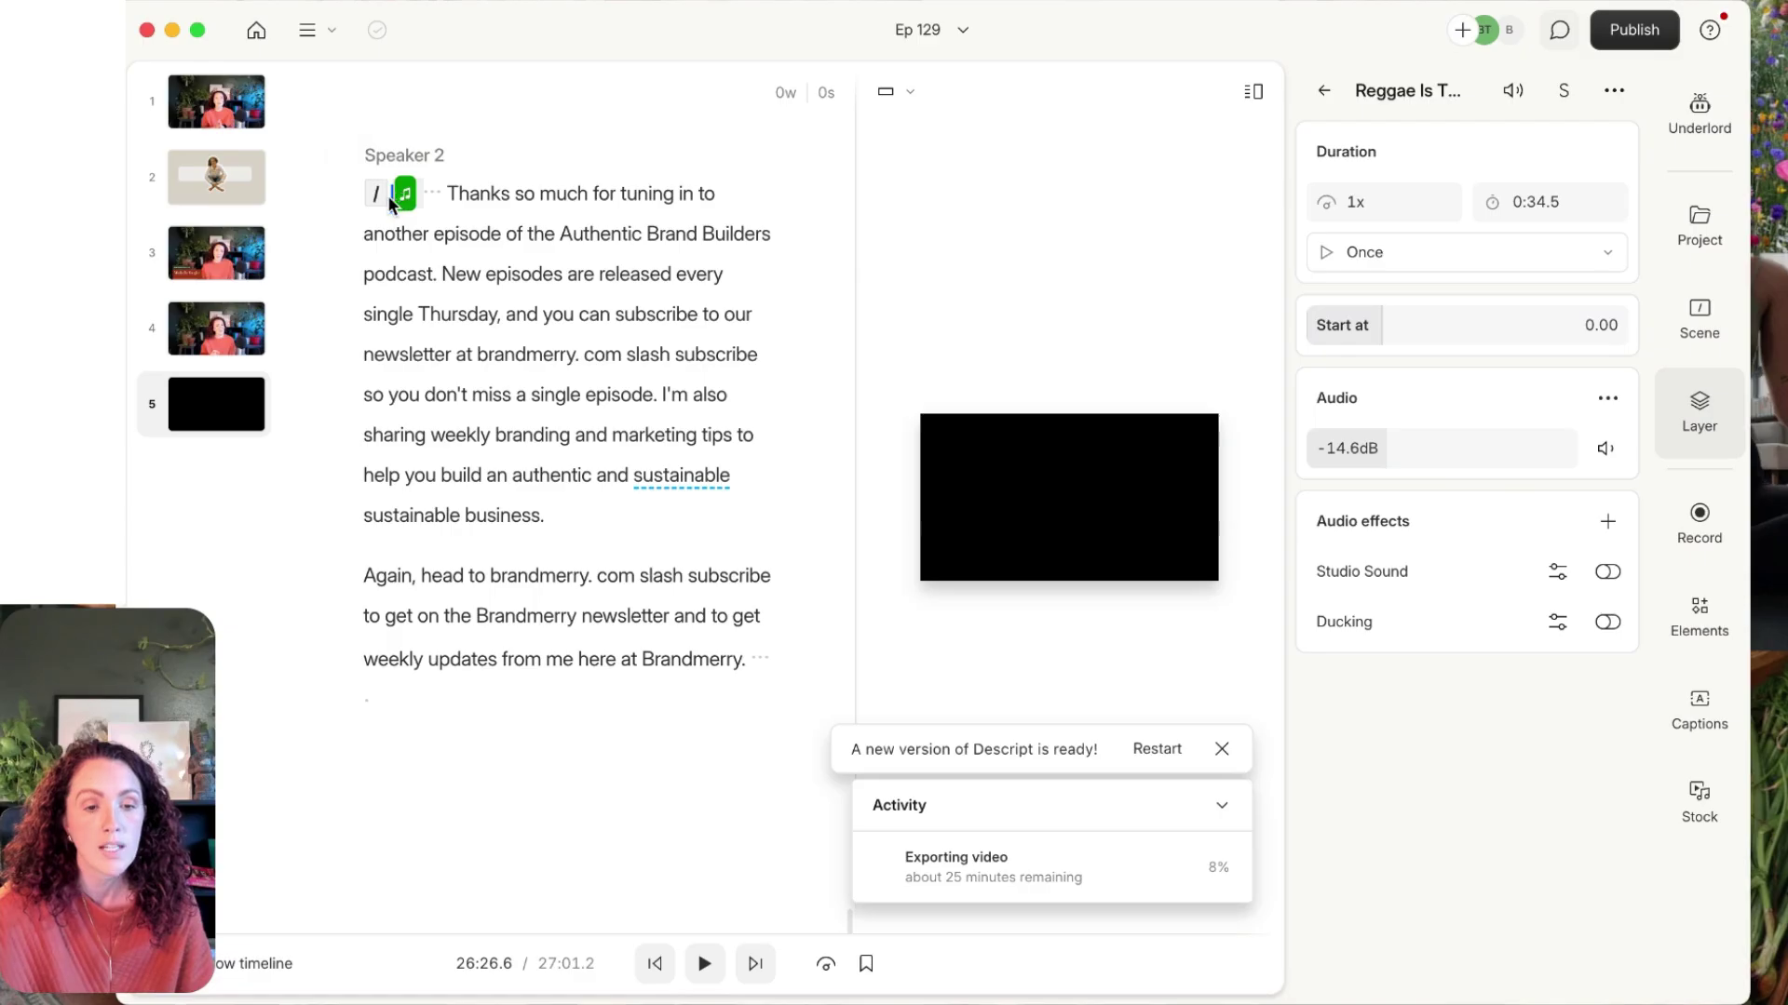
Play the start of the outro again to check the balance between music and voice.
click(426, 197)
key(space)
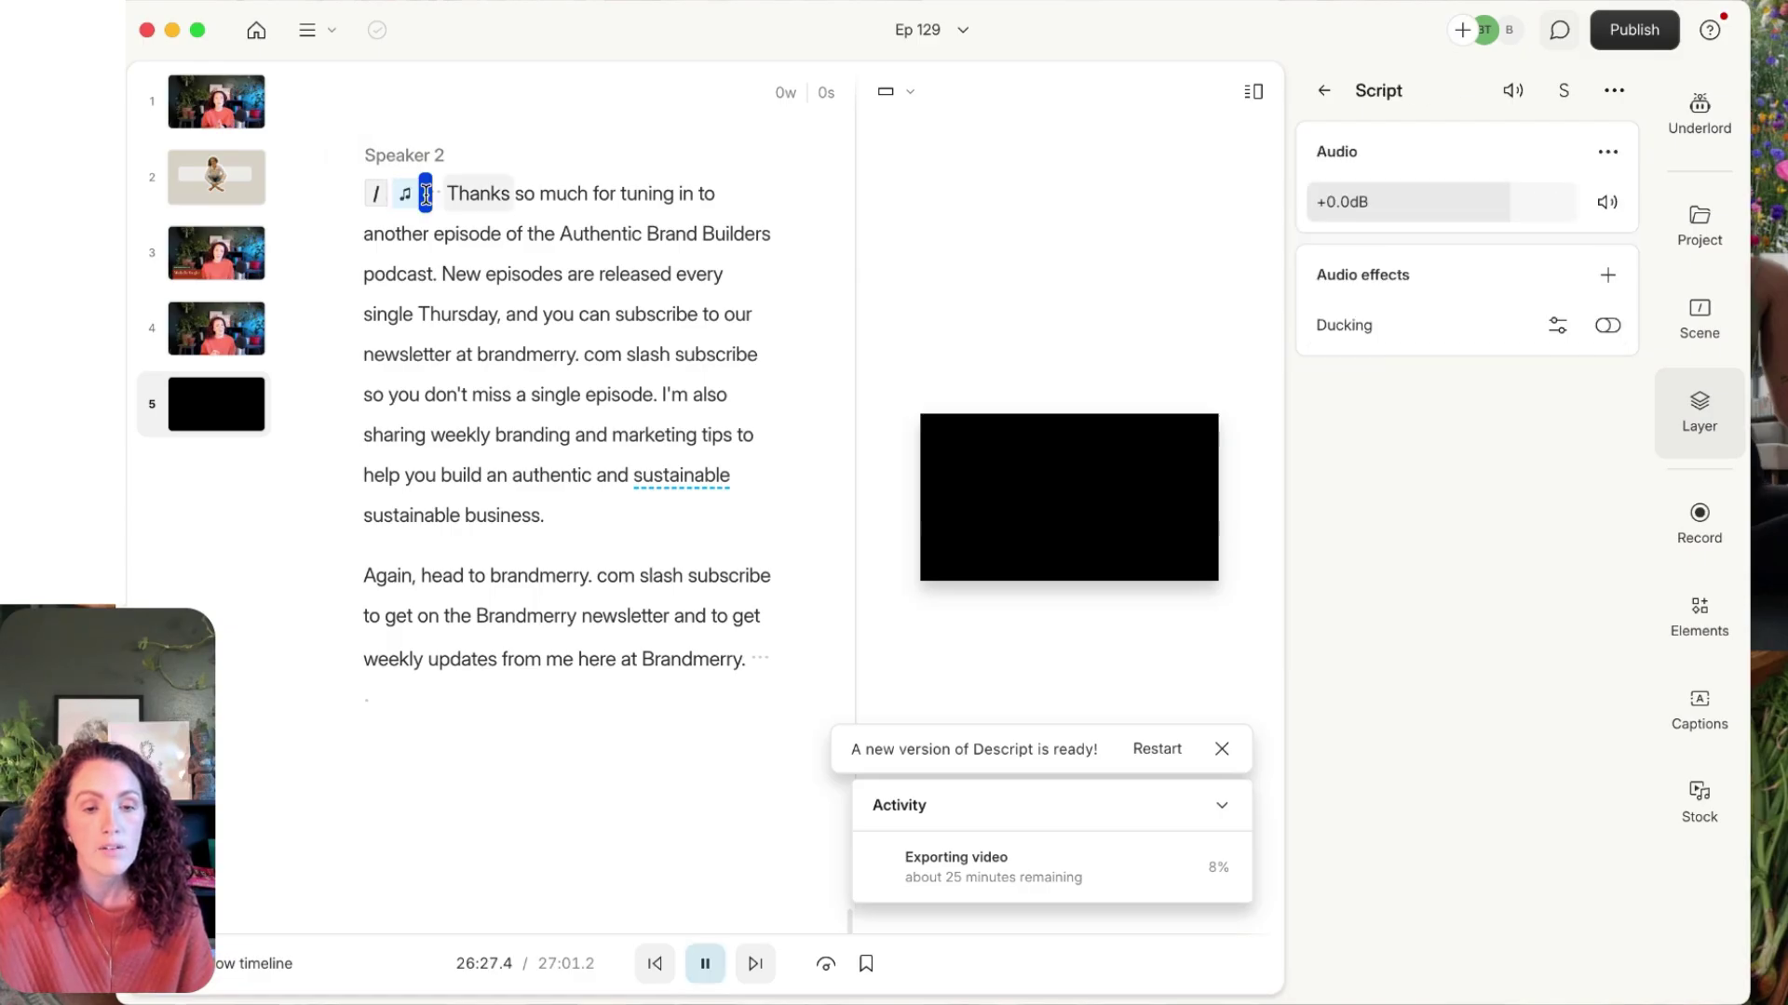
key(space)
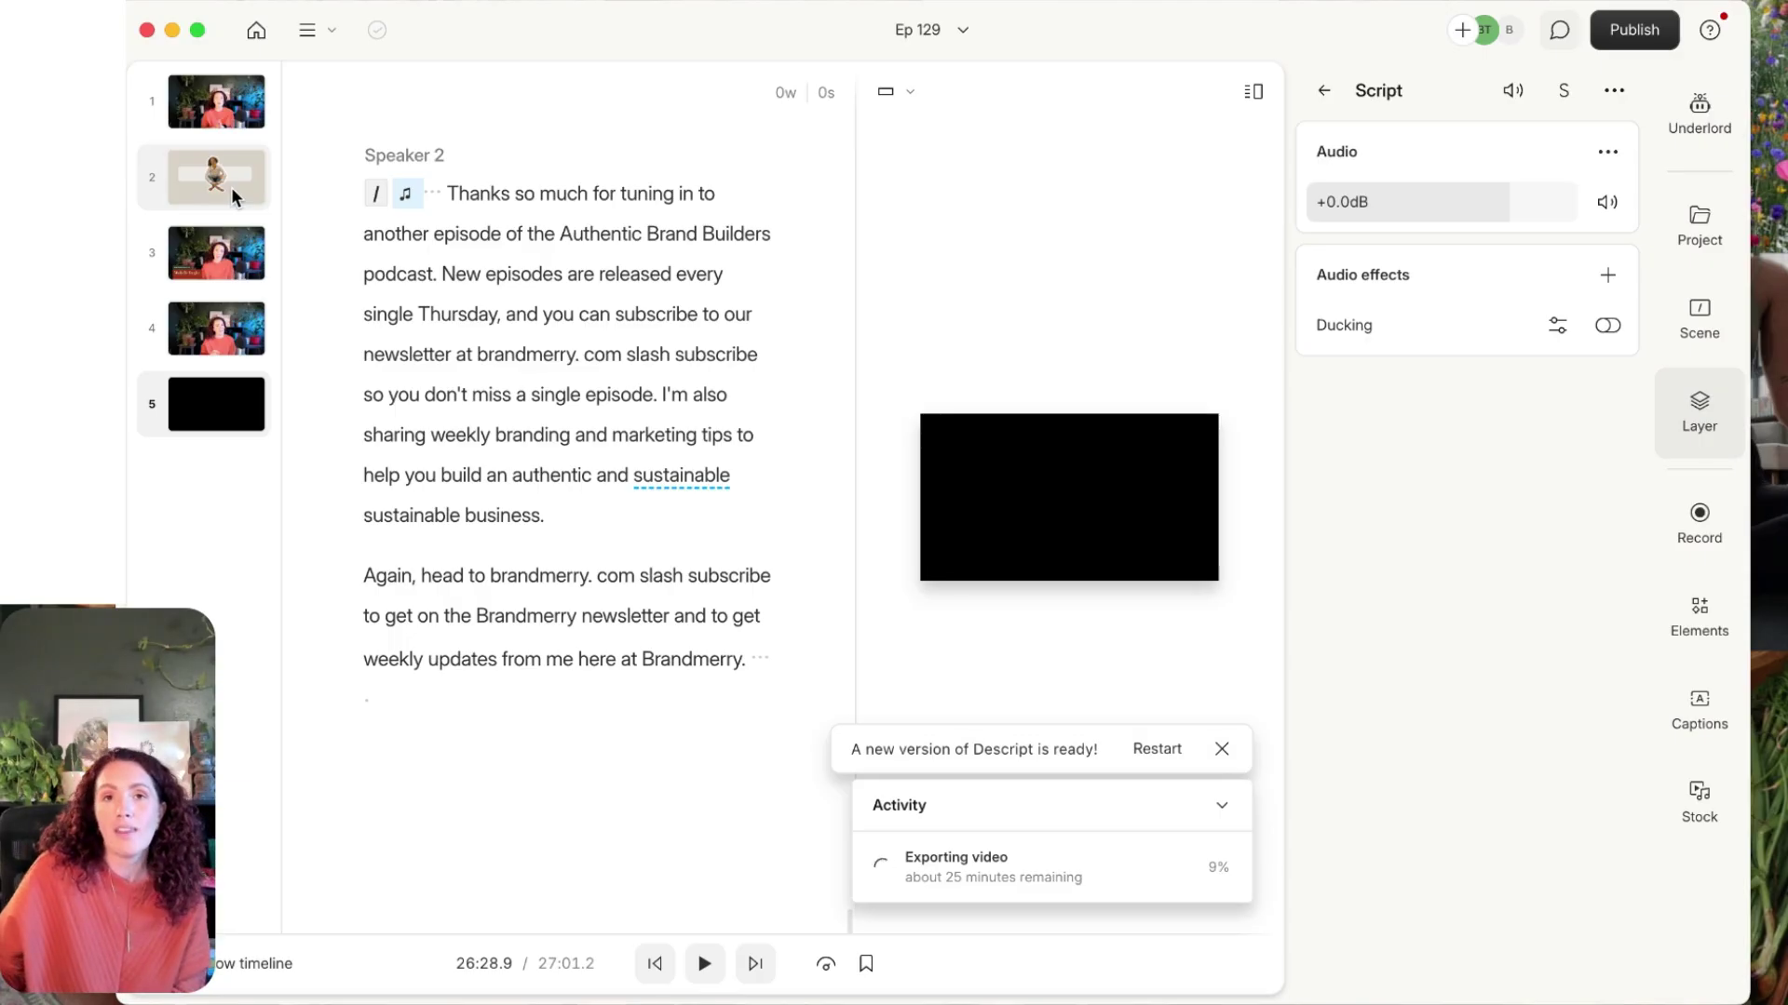
Search the Underlord AI tools for "blog" and open Draft a blog post for the episode.
scroll(481, 307, up, 15)
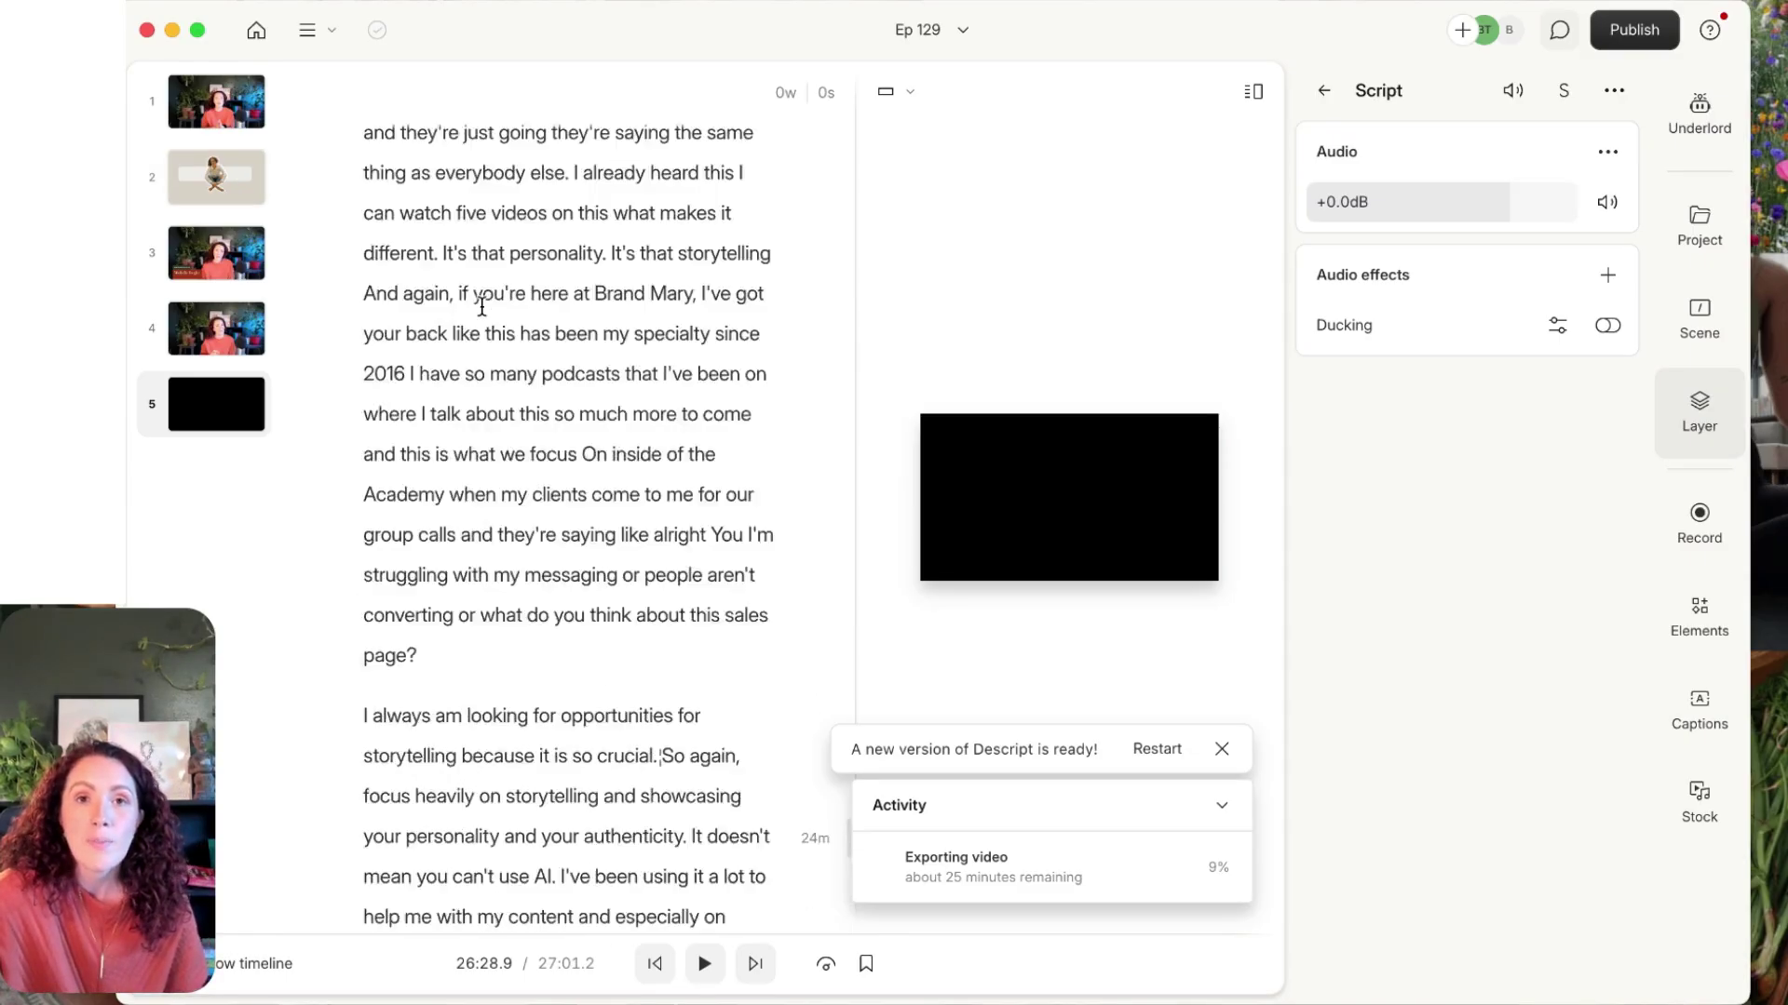
scroll(481, 307, up, 20)
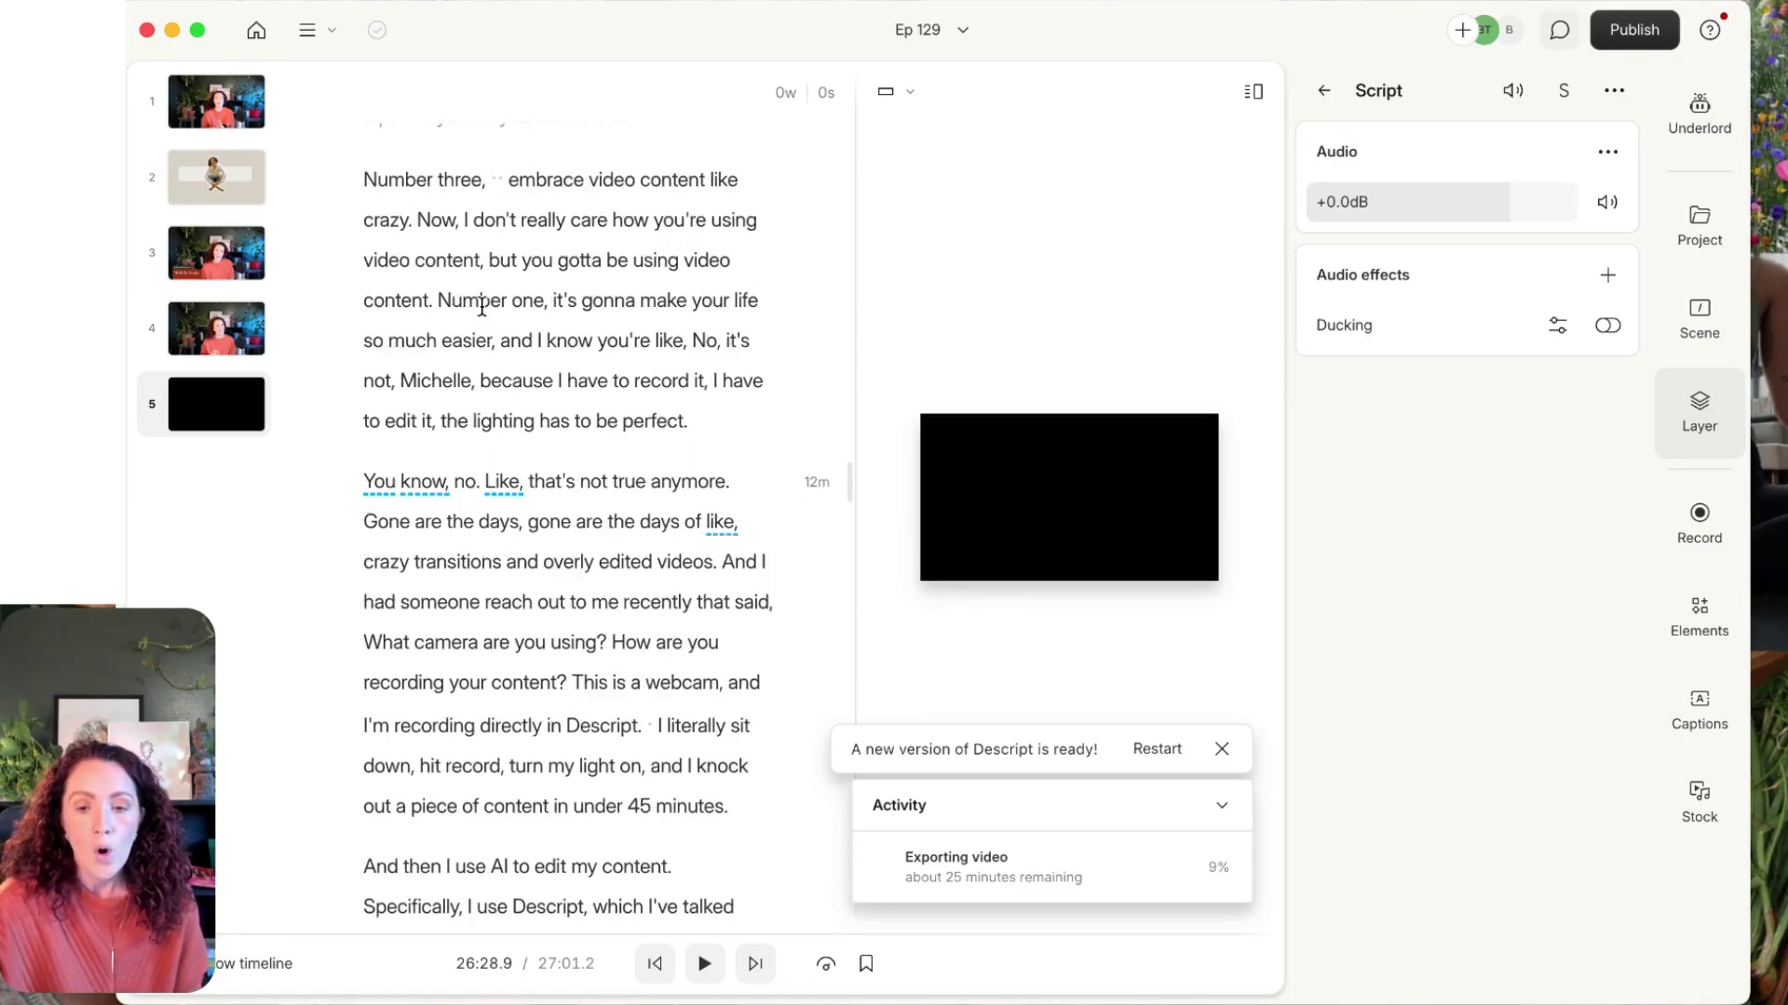
scroll(481, 307, up, 20)
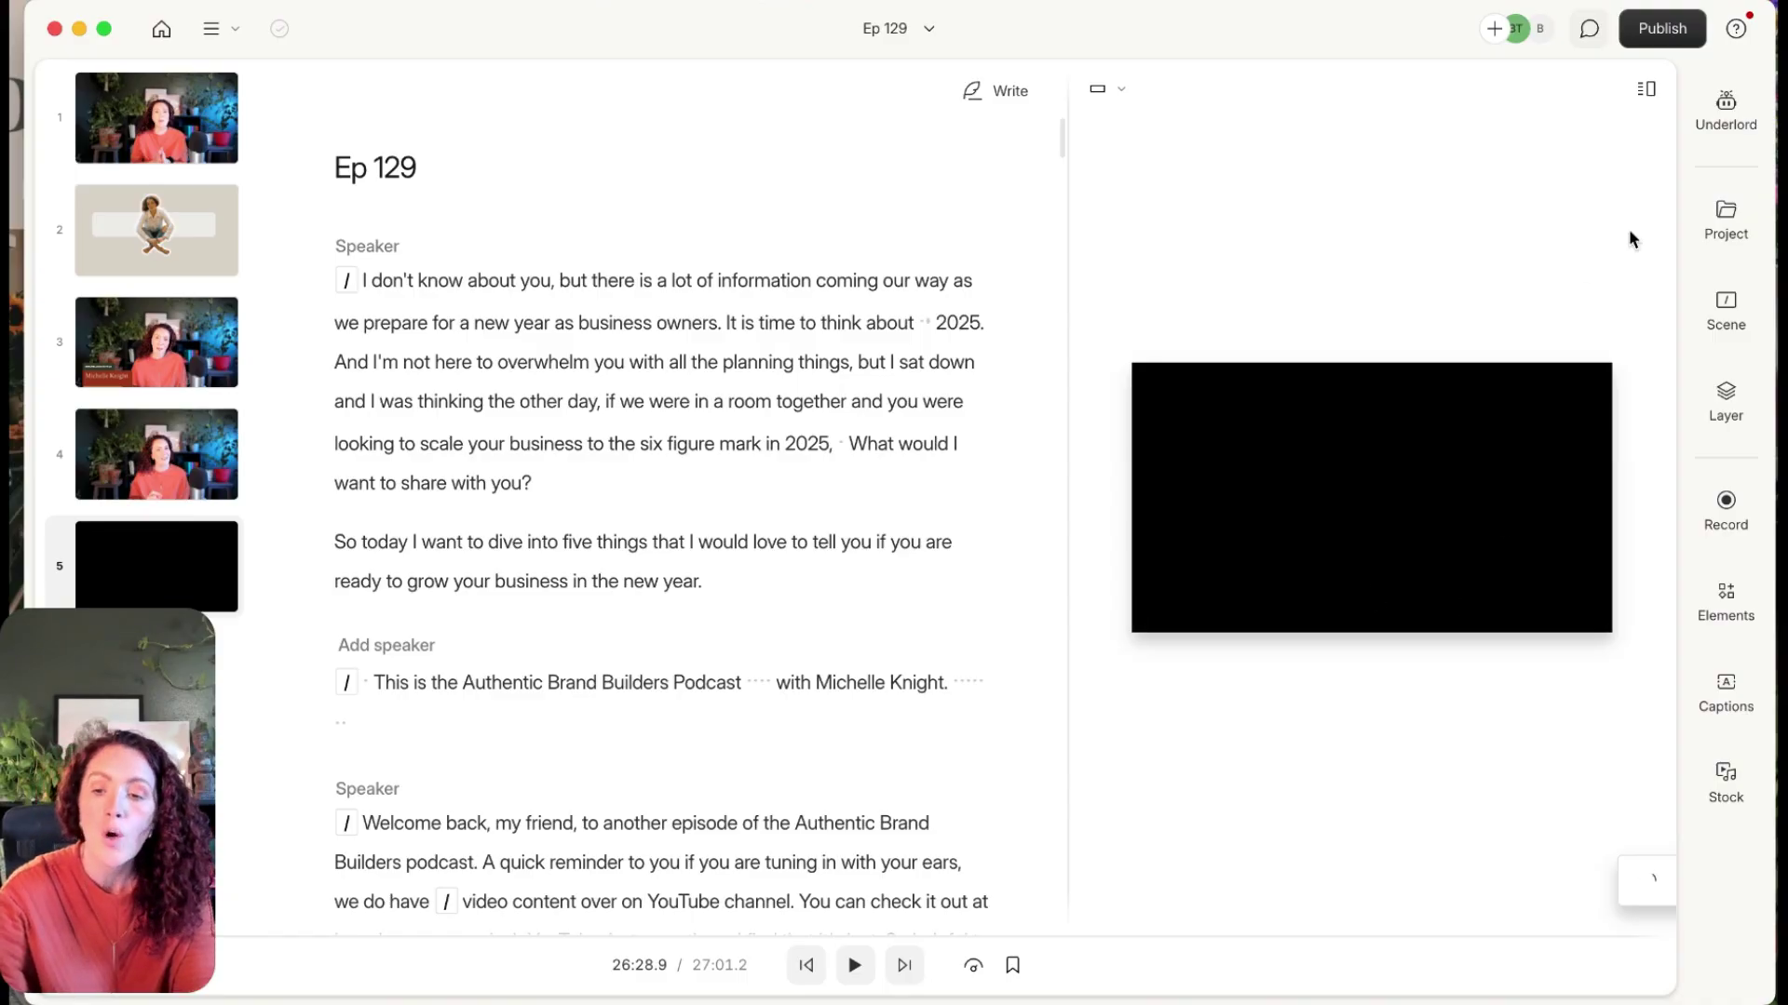
click(1728, 119)
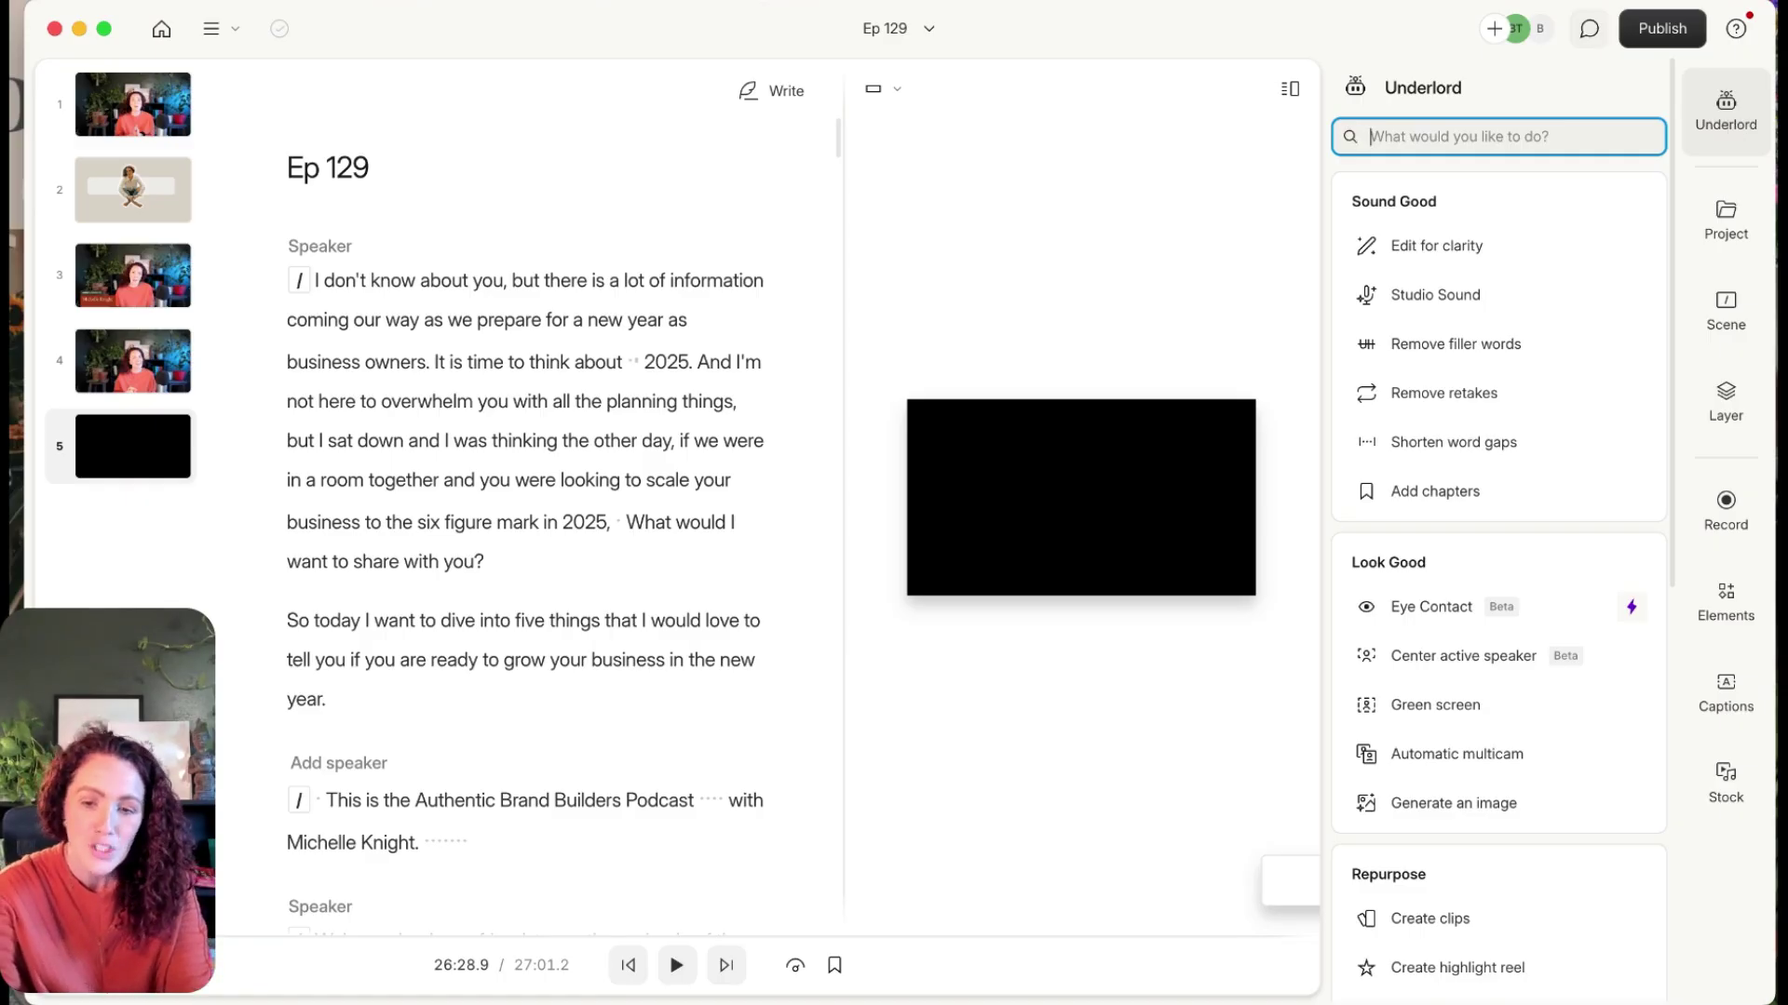
text(blog)
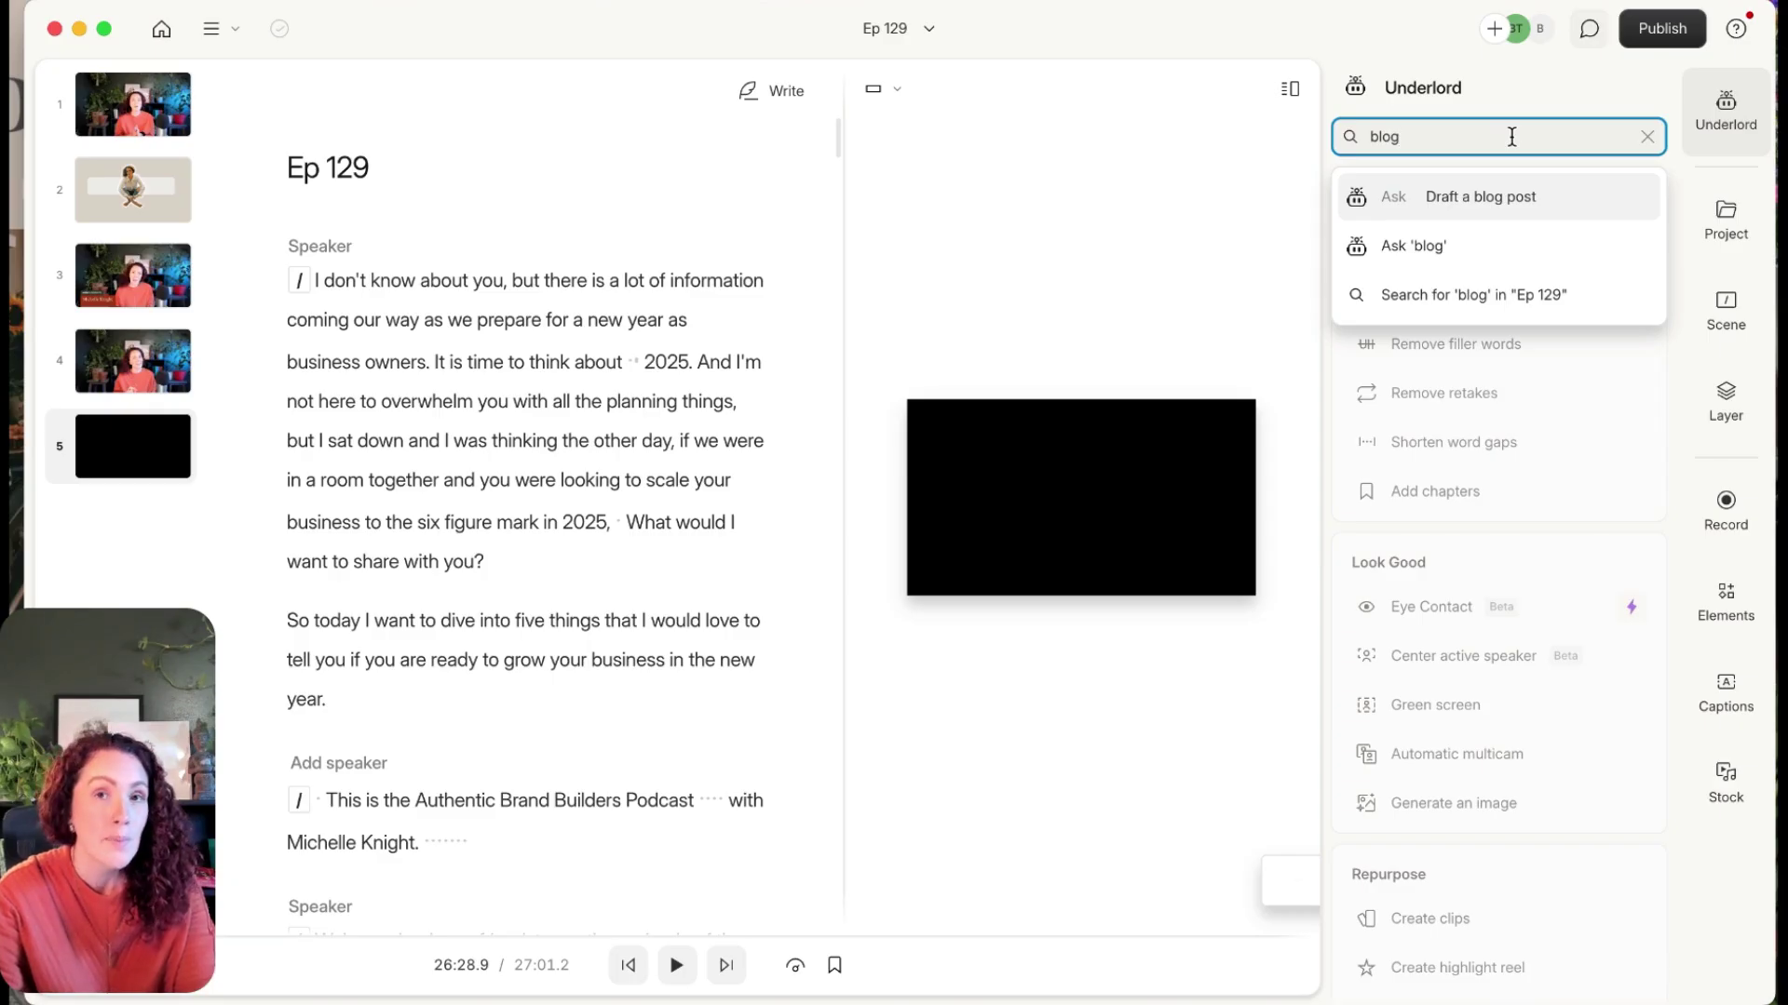
click(1477, 198)
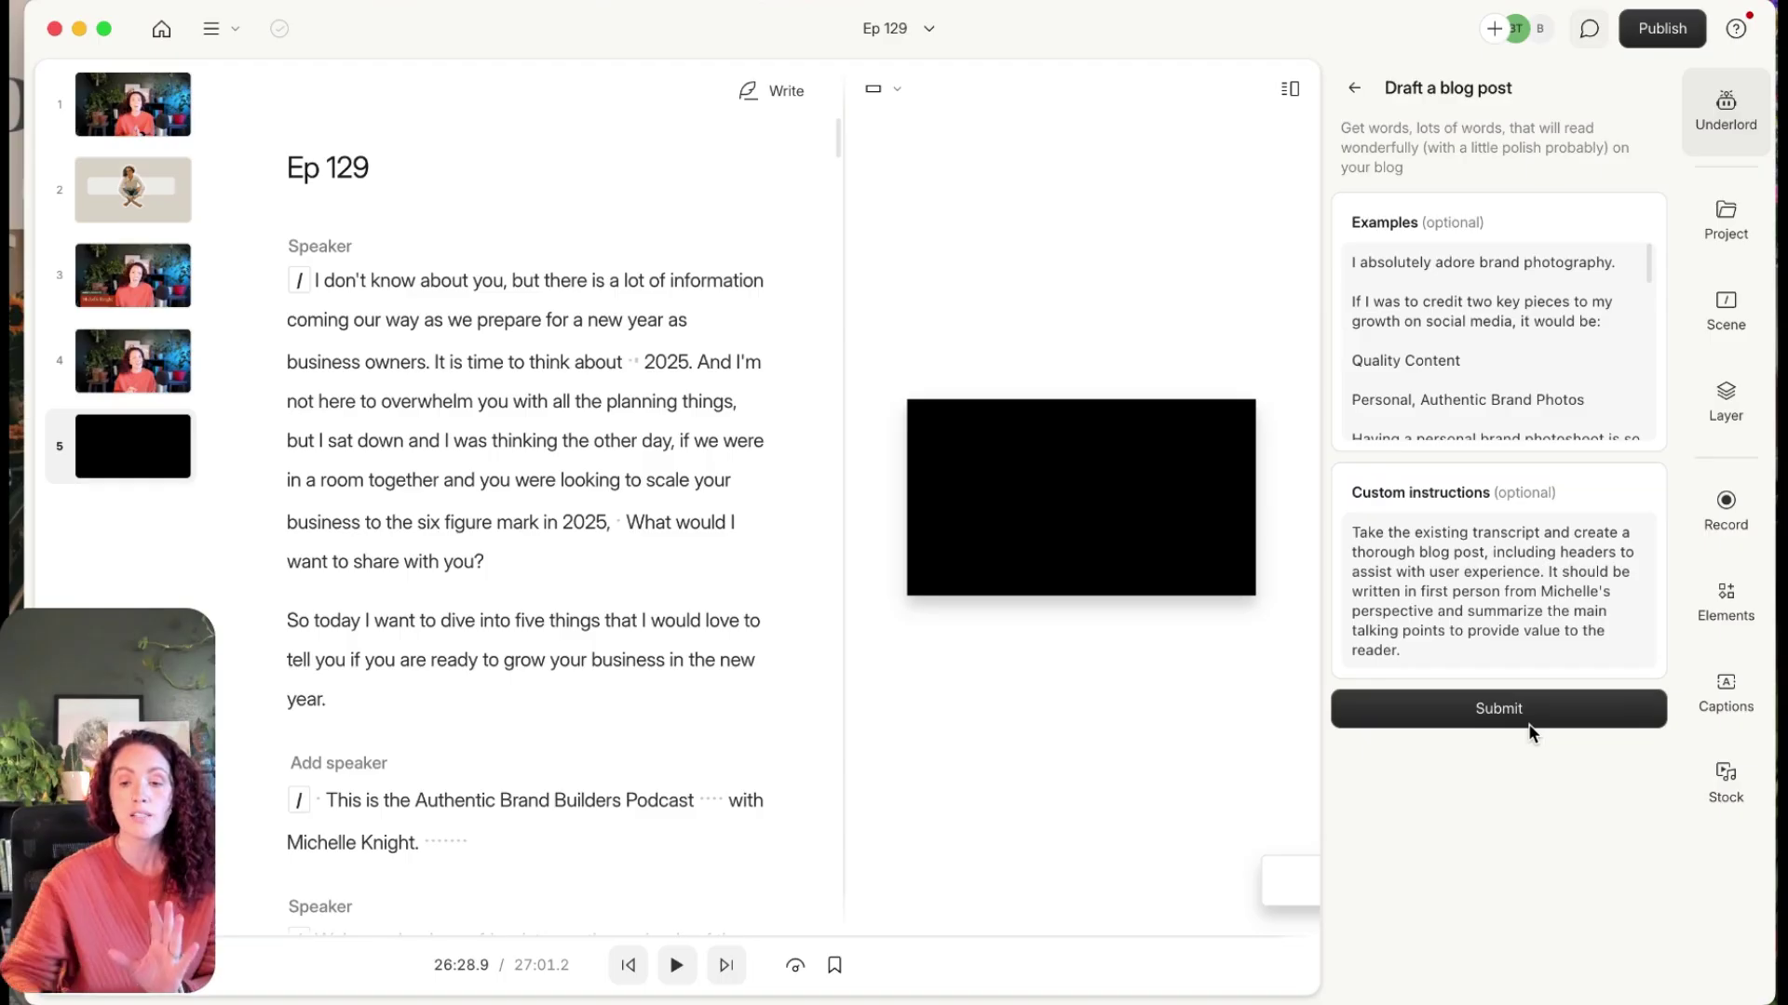
Generate the blog post draft with the given examples and custom instructions, and copy the generated text.
click(1515, 702)
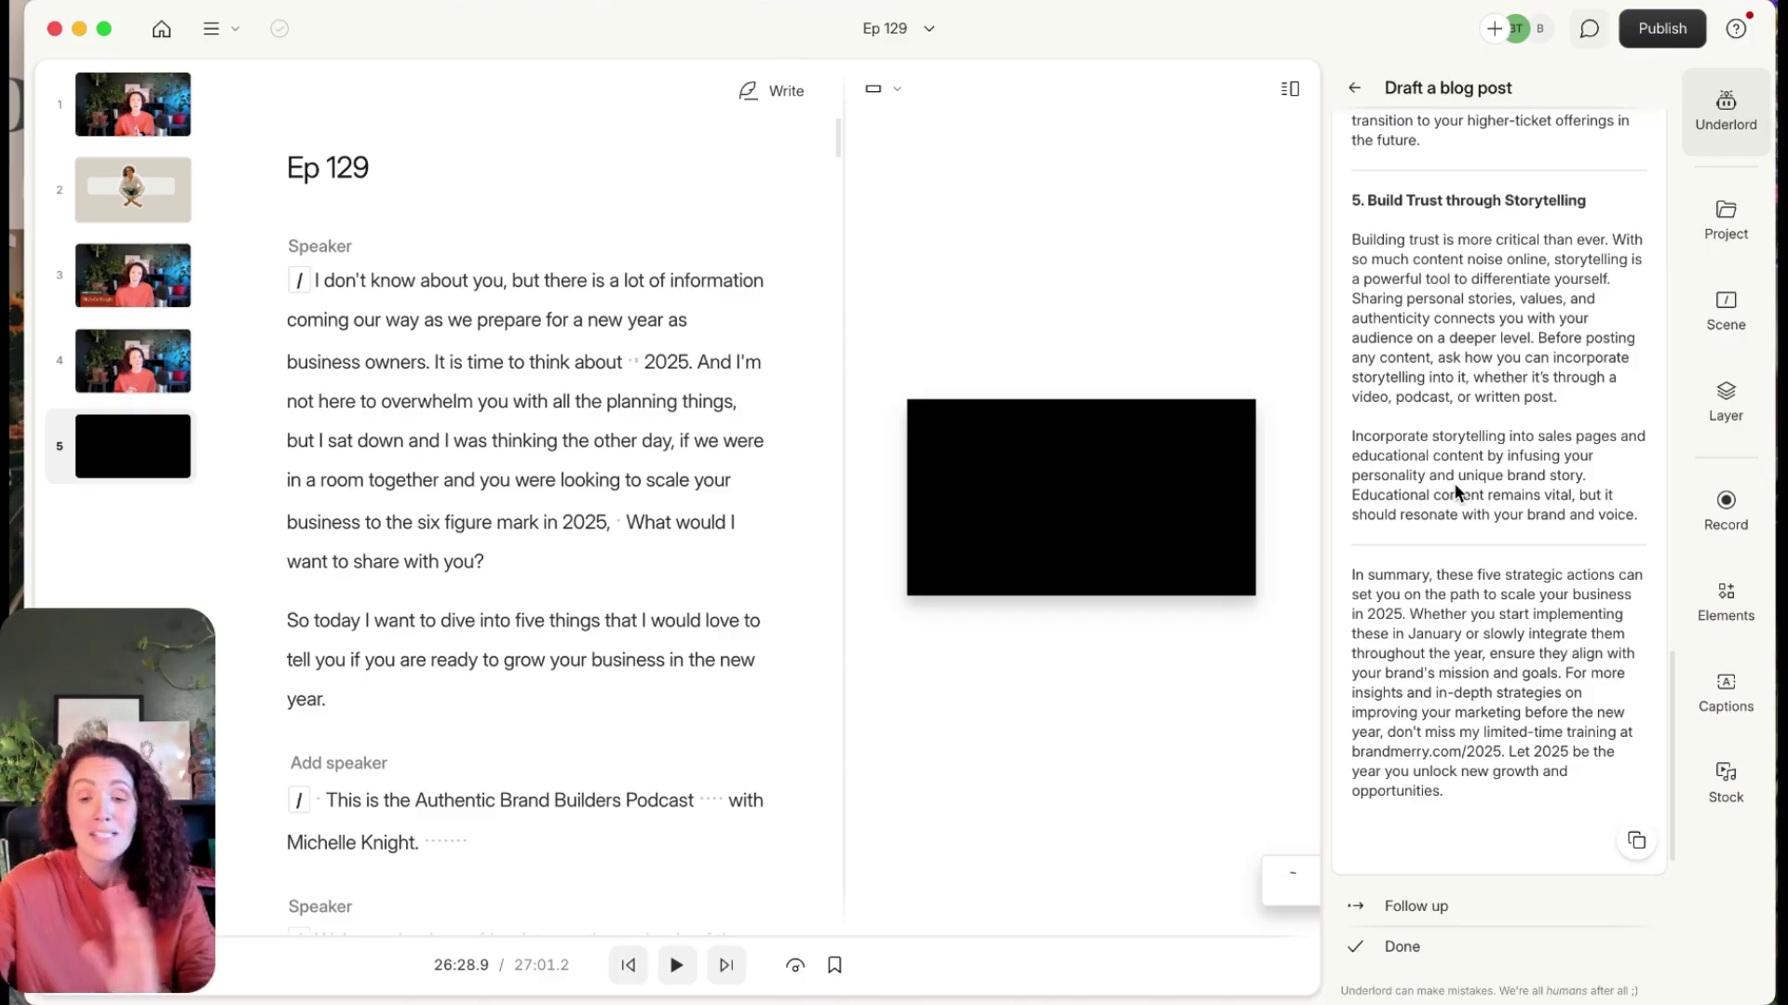
click(1655, 837)
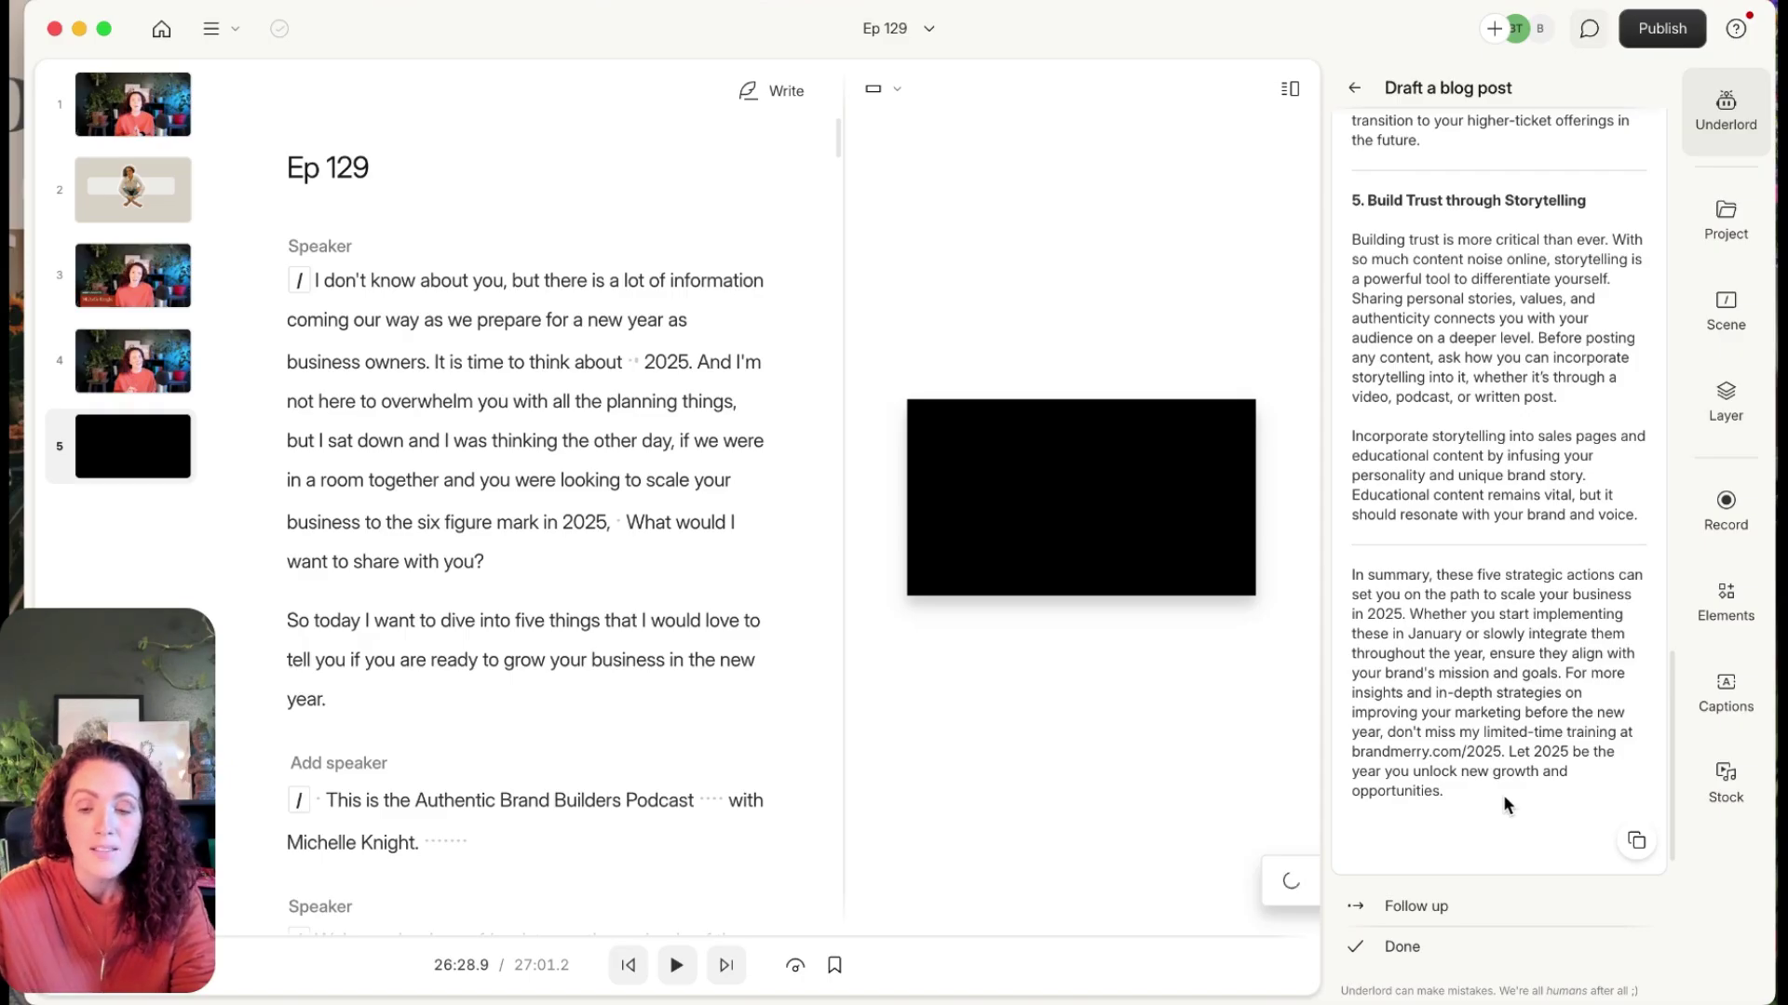
click(1637, 843)
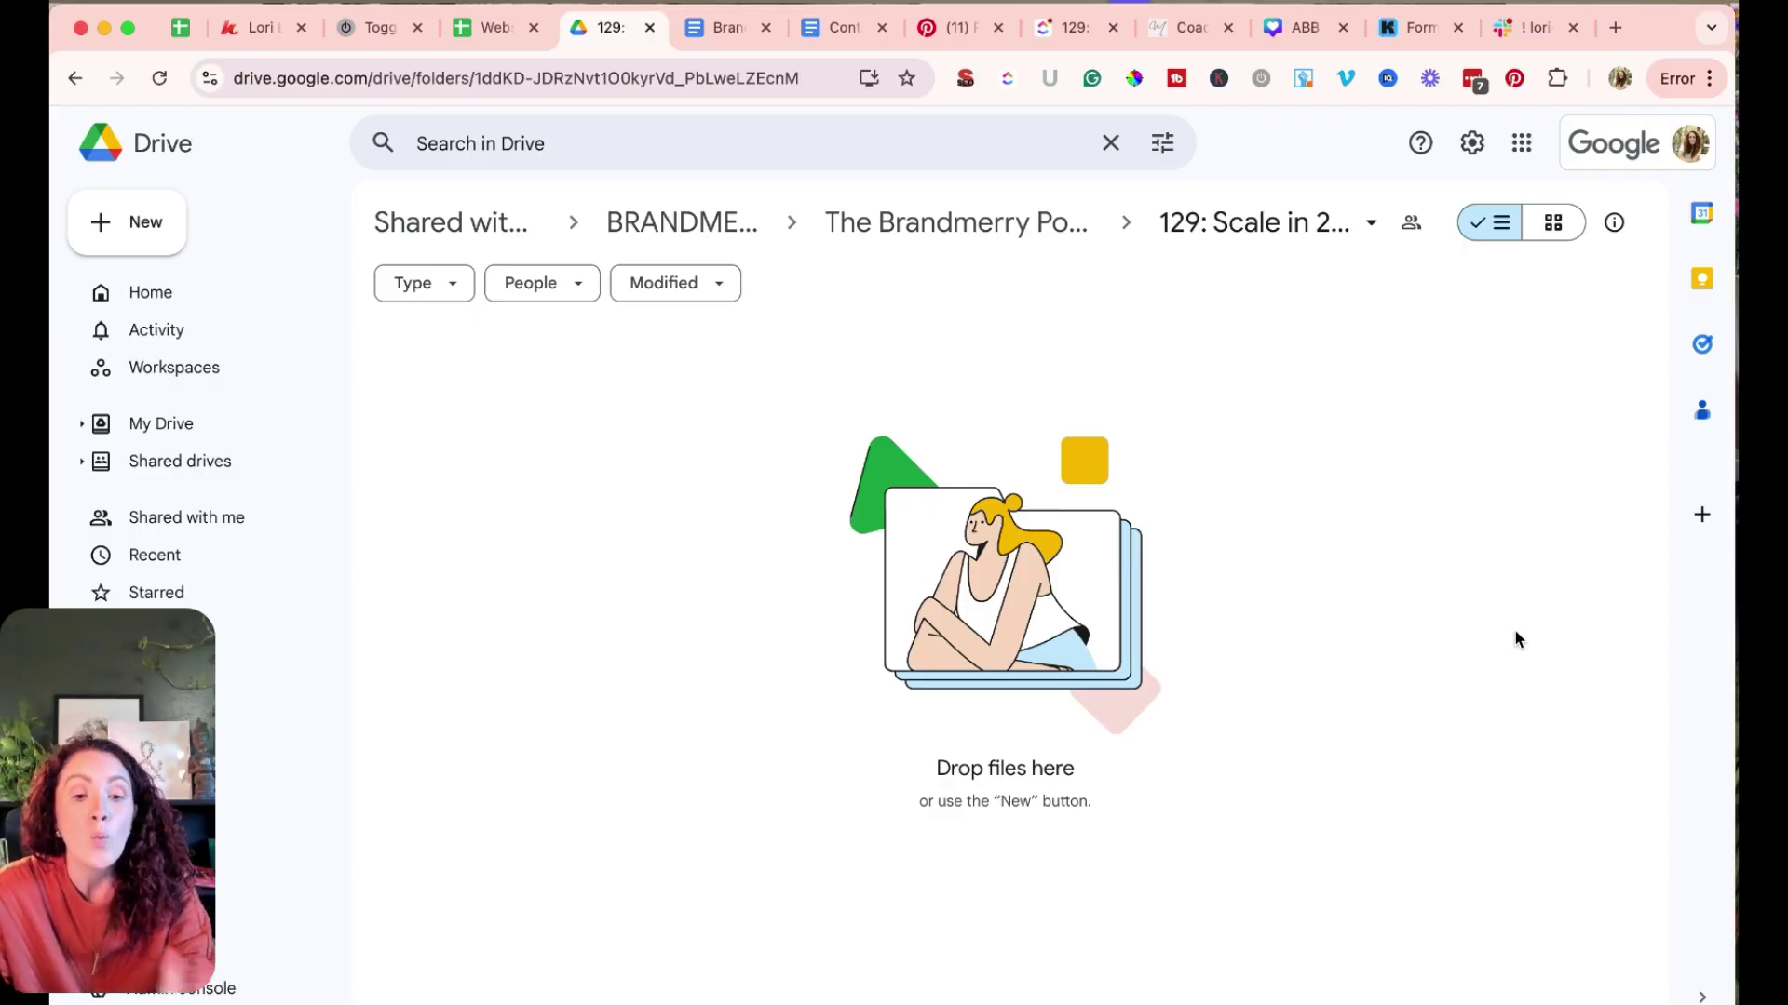
In Google Drive, create a shared Google Docs document in the episode 129 folder and paste the blog draft into it.
click(138, 237)
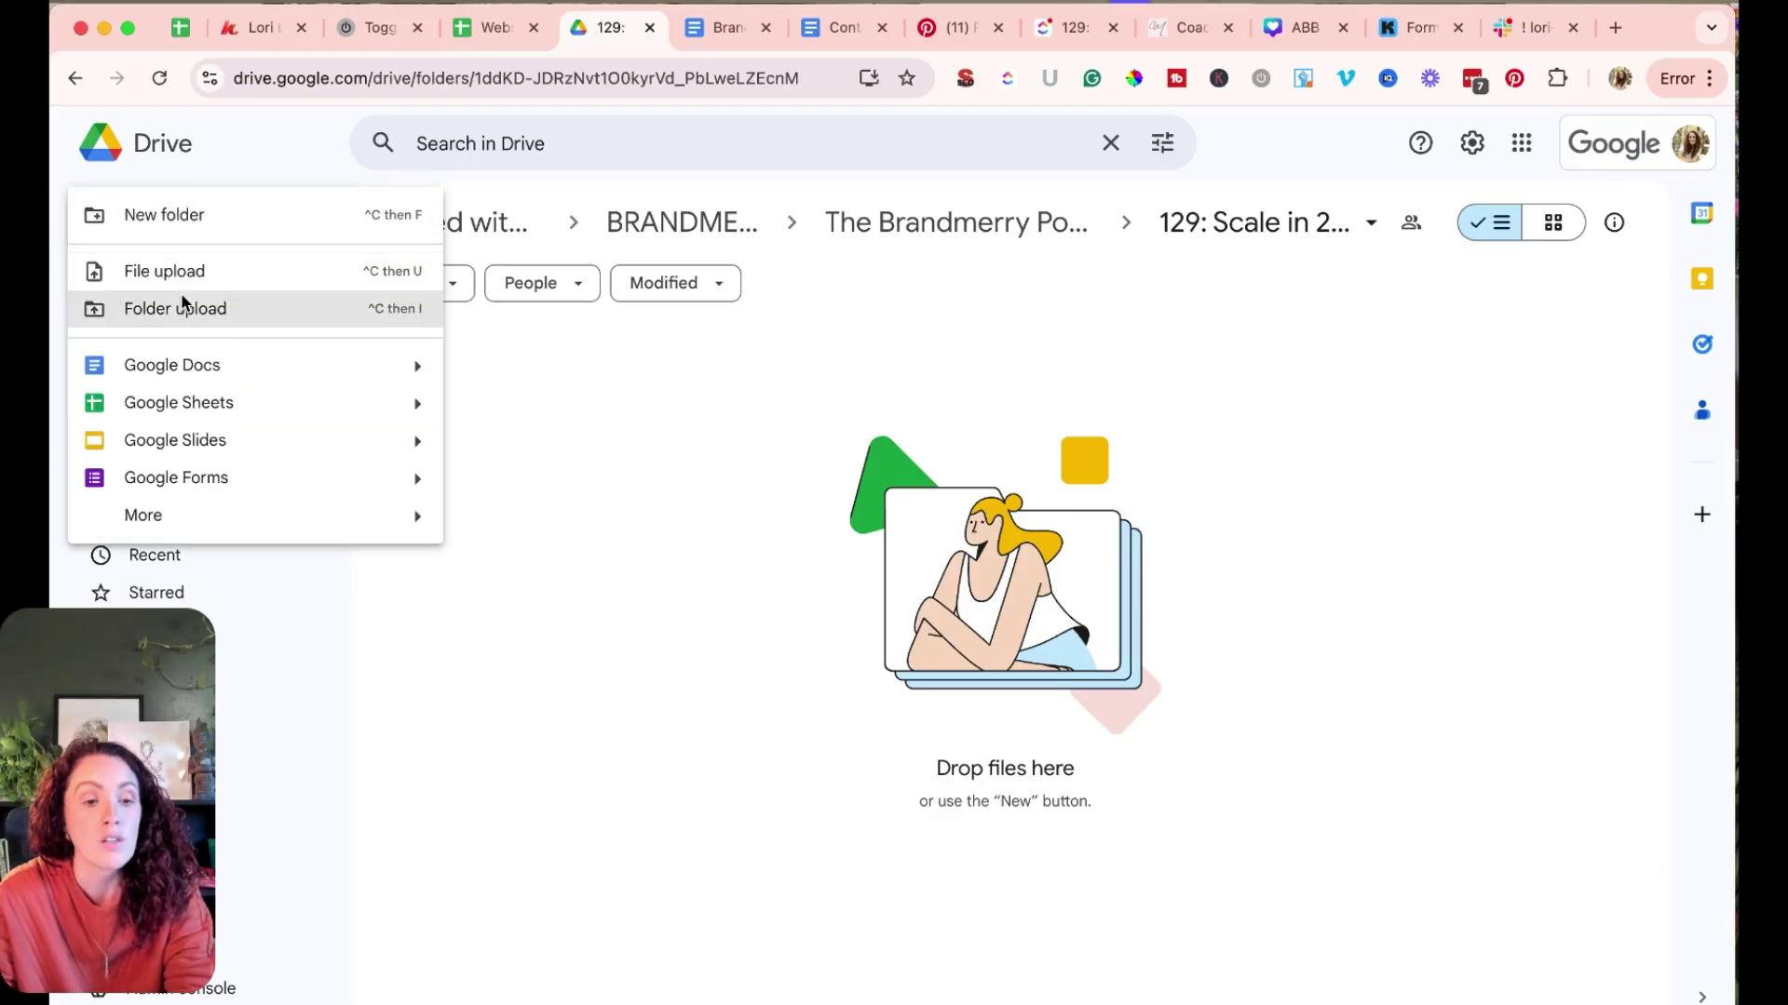
click(199, 365)
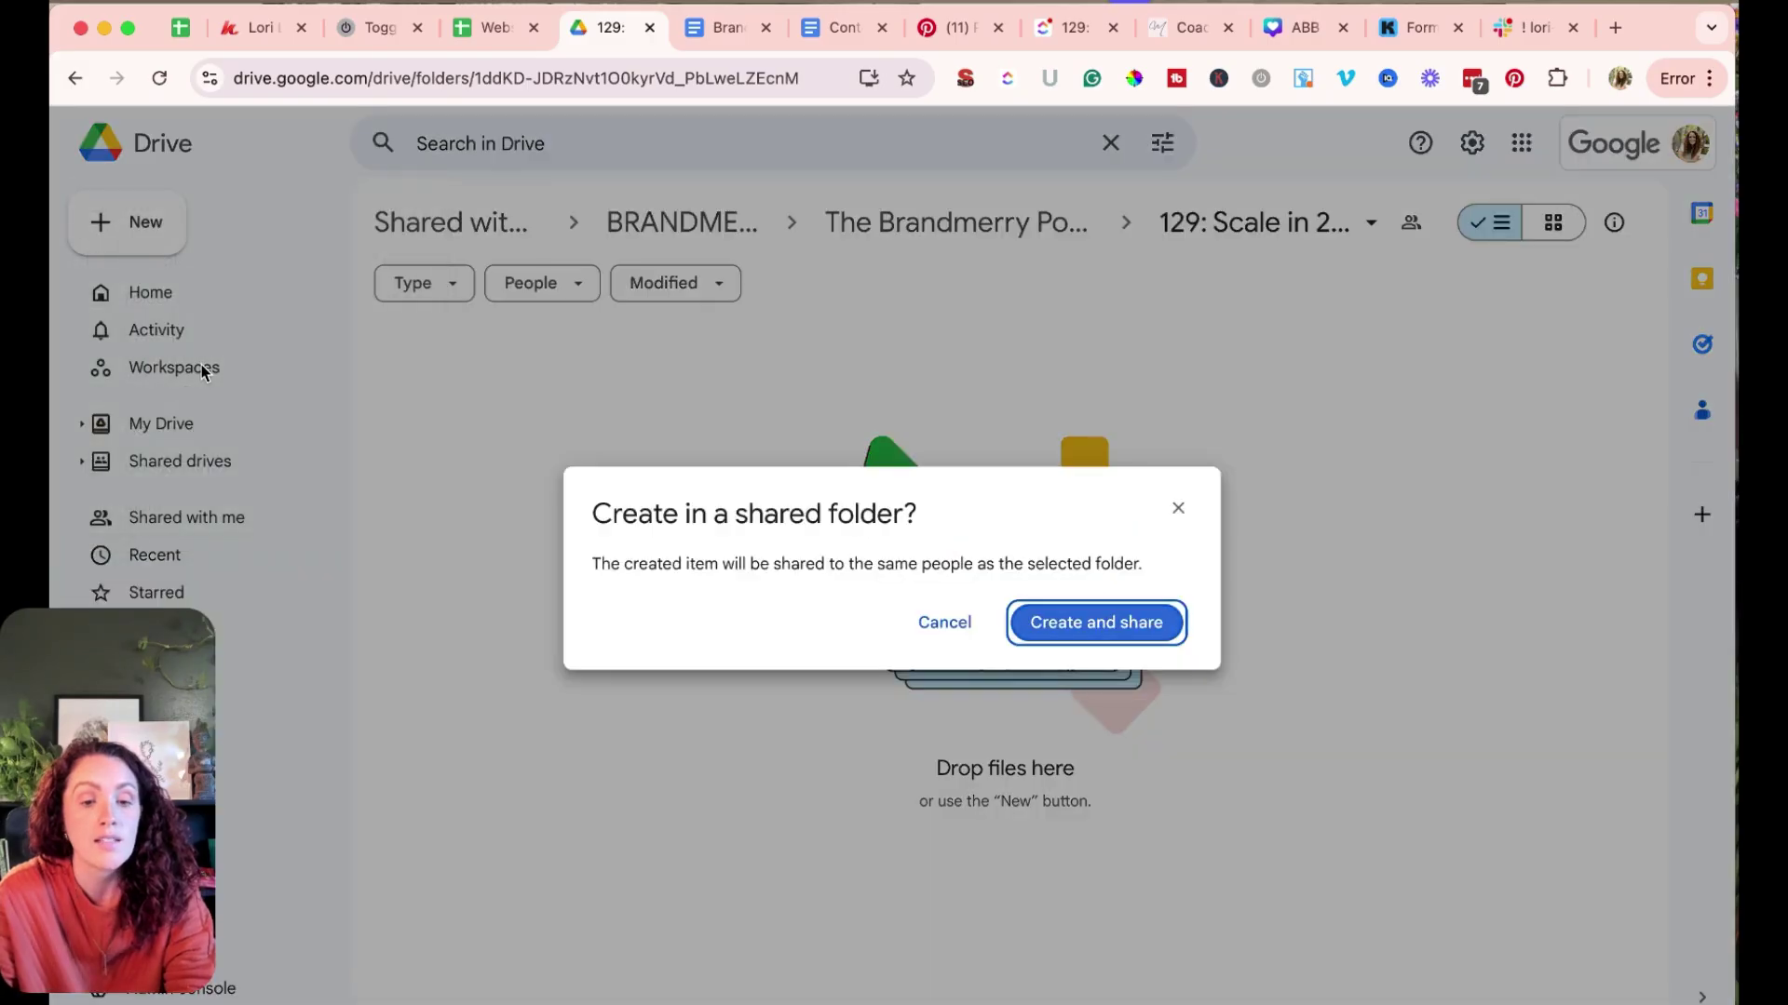
click(1152, 623)
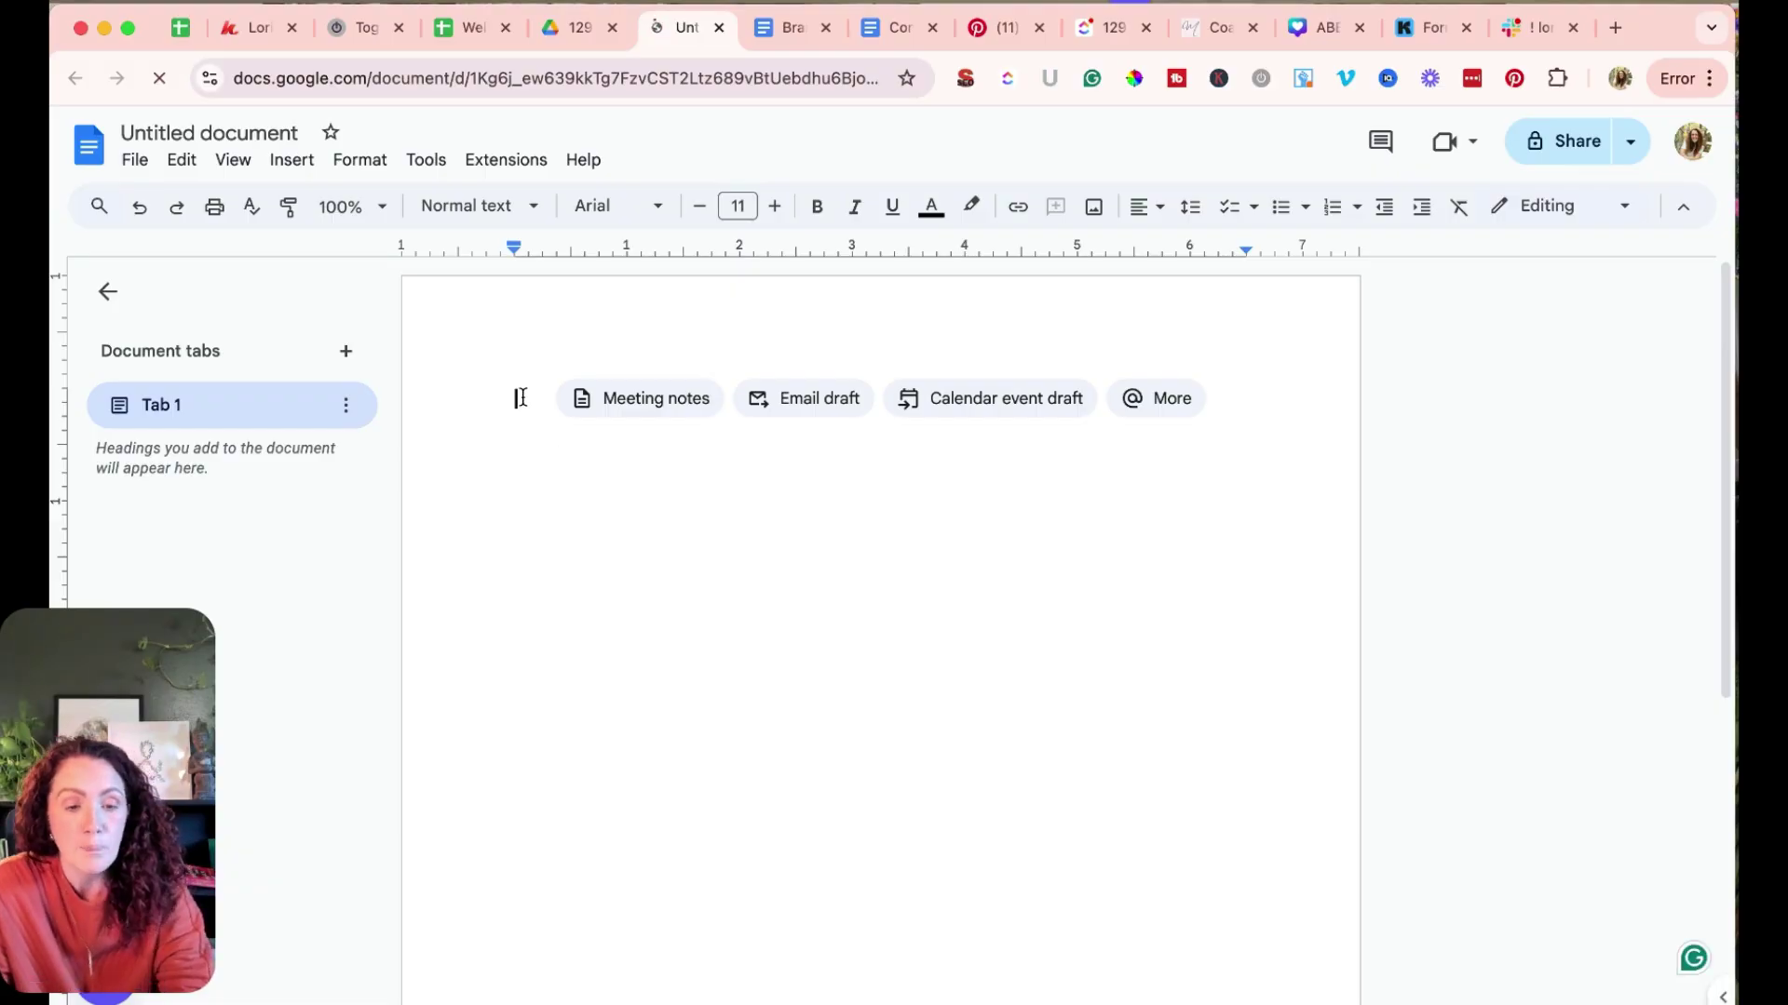
key(super+v)
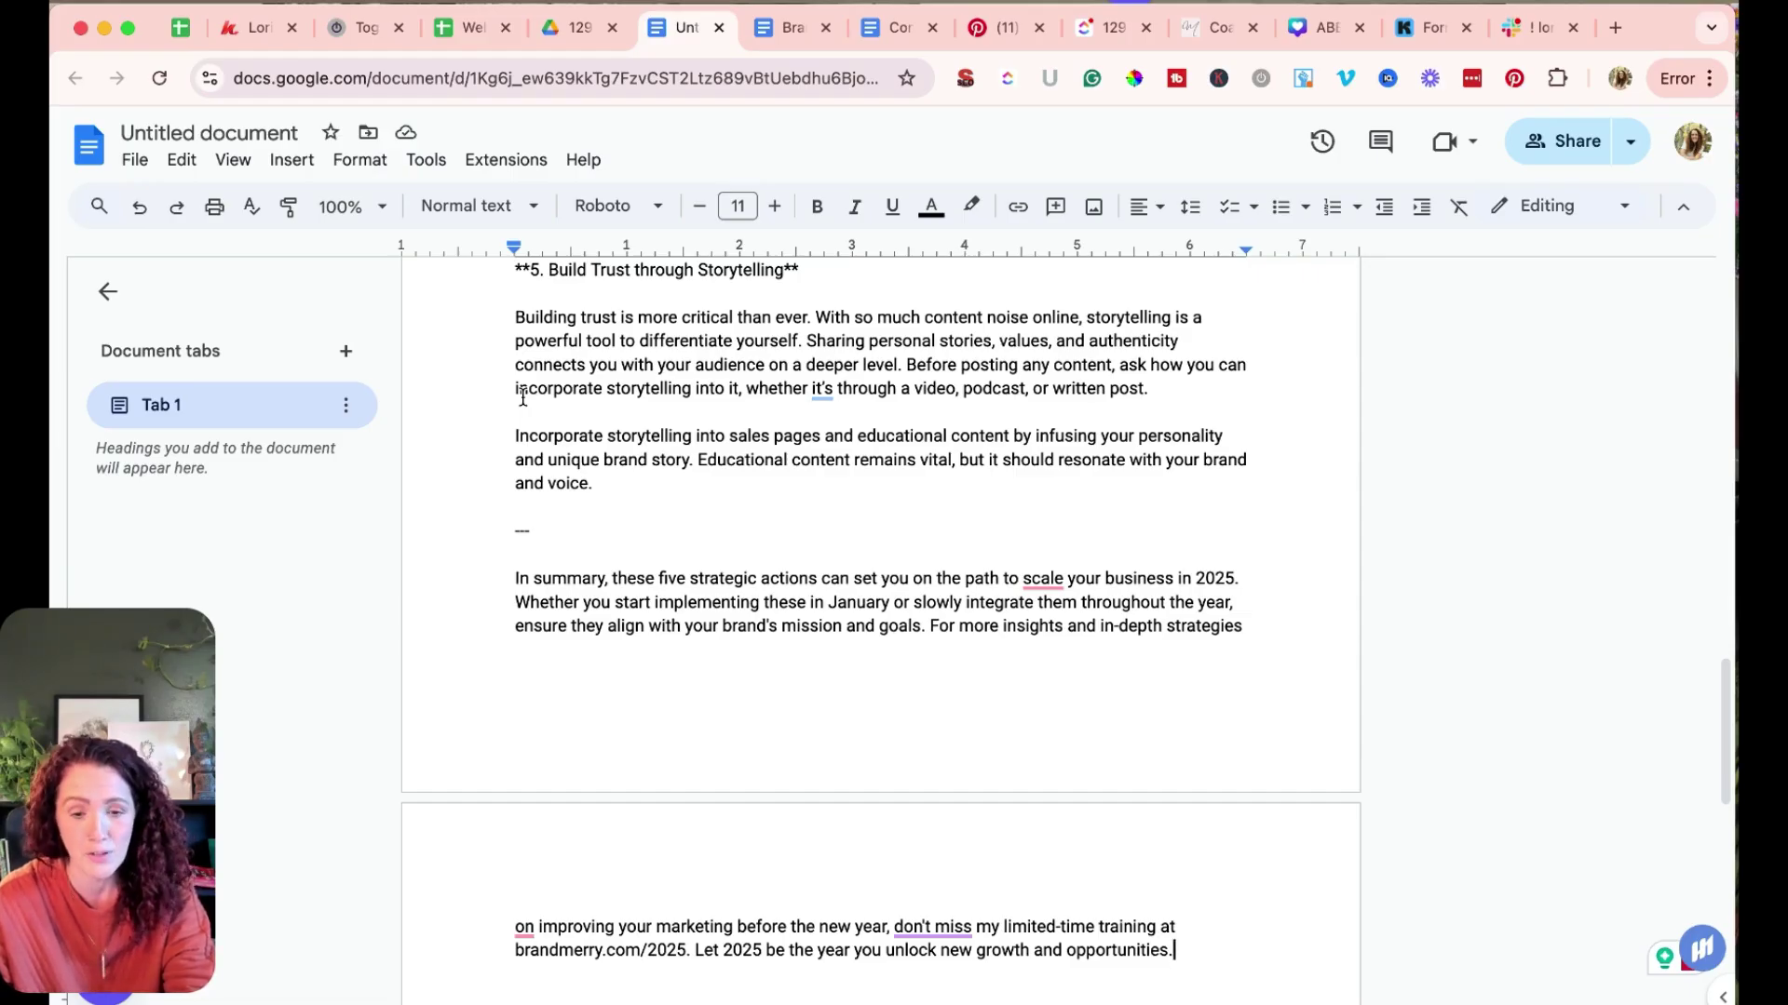
key(super+Up)
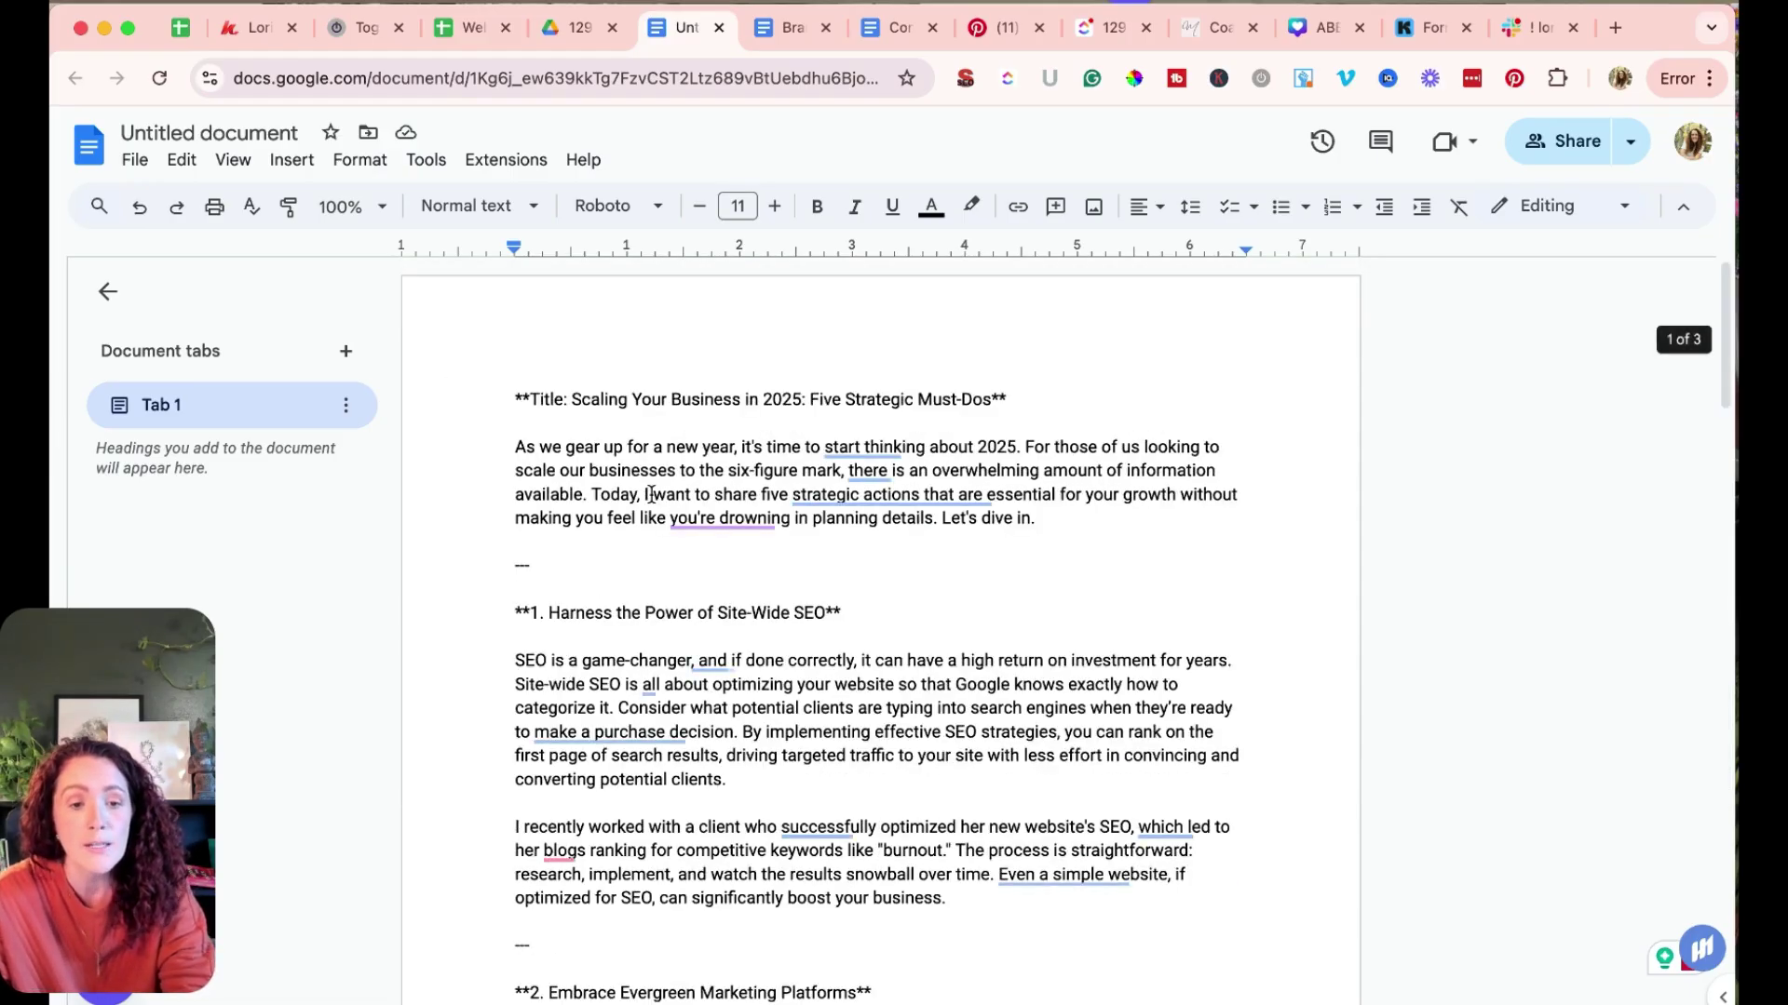
Remove the asterisks and "Title:" label from the title line and format "Scaling Your Business in 2025: Five Strategic Must-Dos" as Heading 1.
double_click(502, 402)
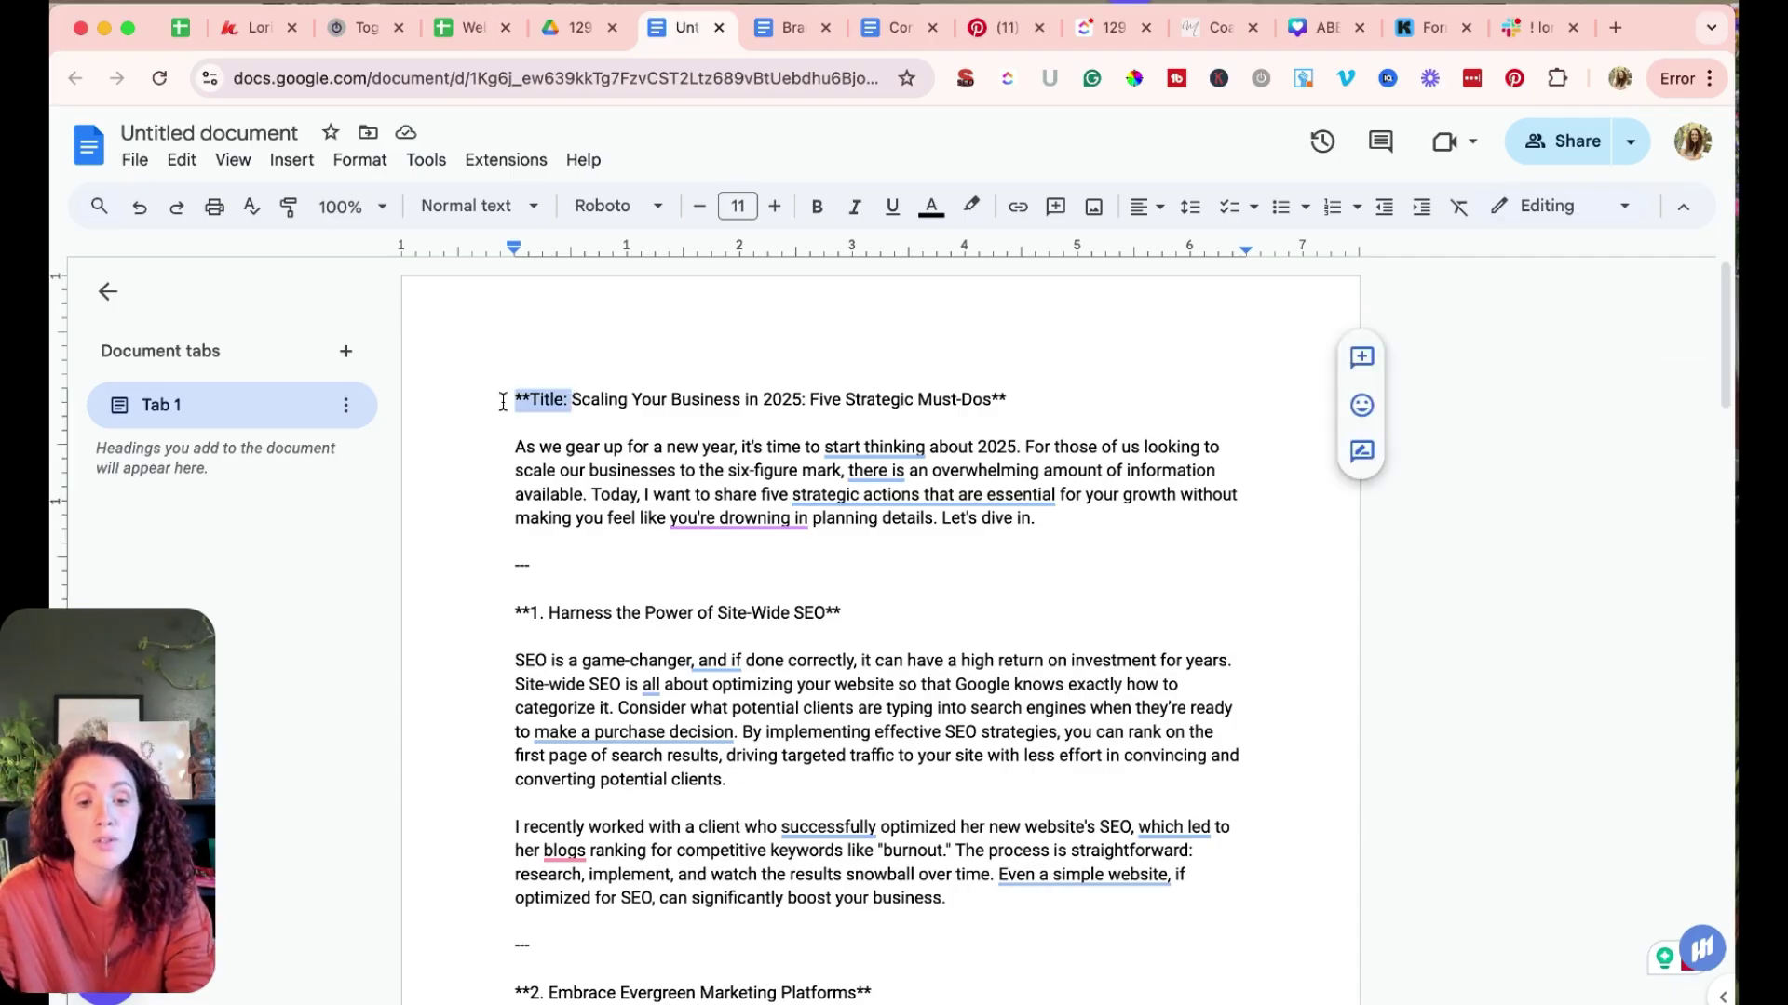
key(BackSpace)
click(1016, 403)
key(Delete)
key(BackSpace)
key(Return)
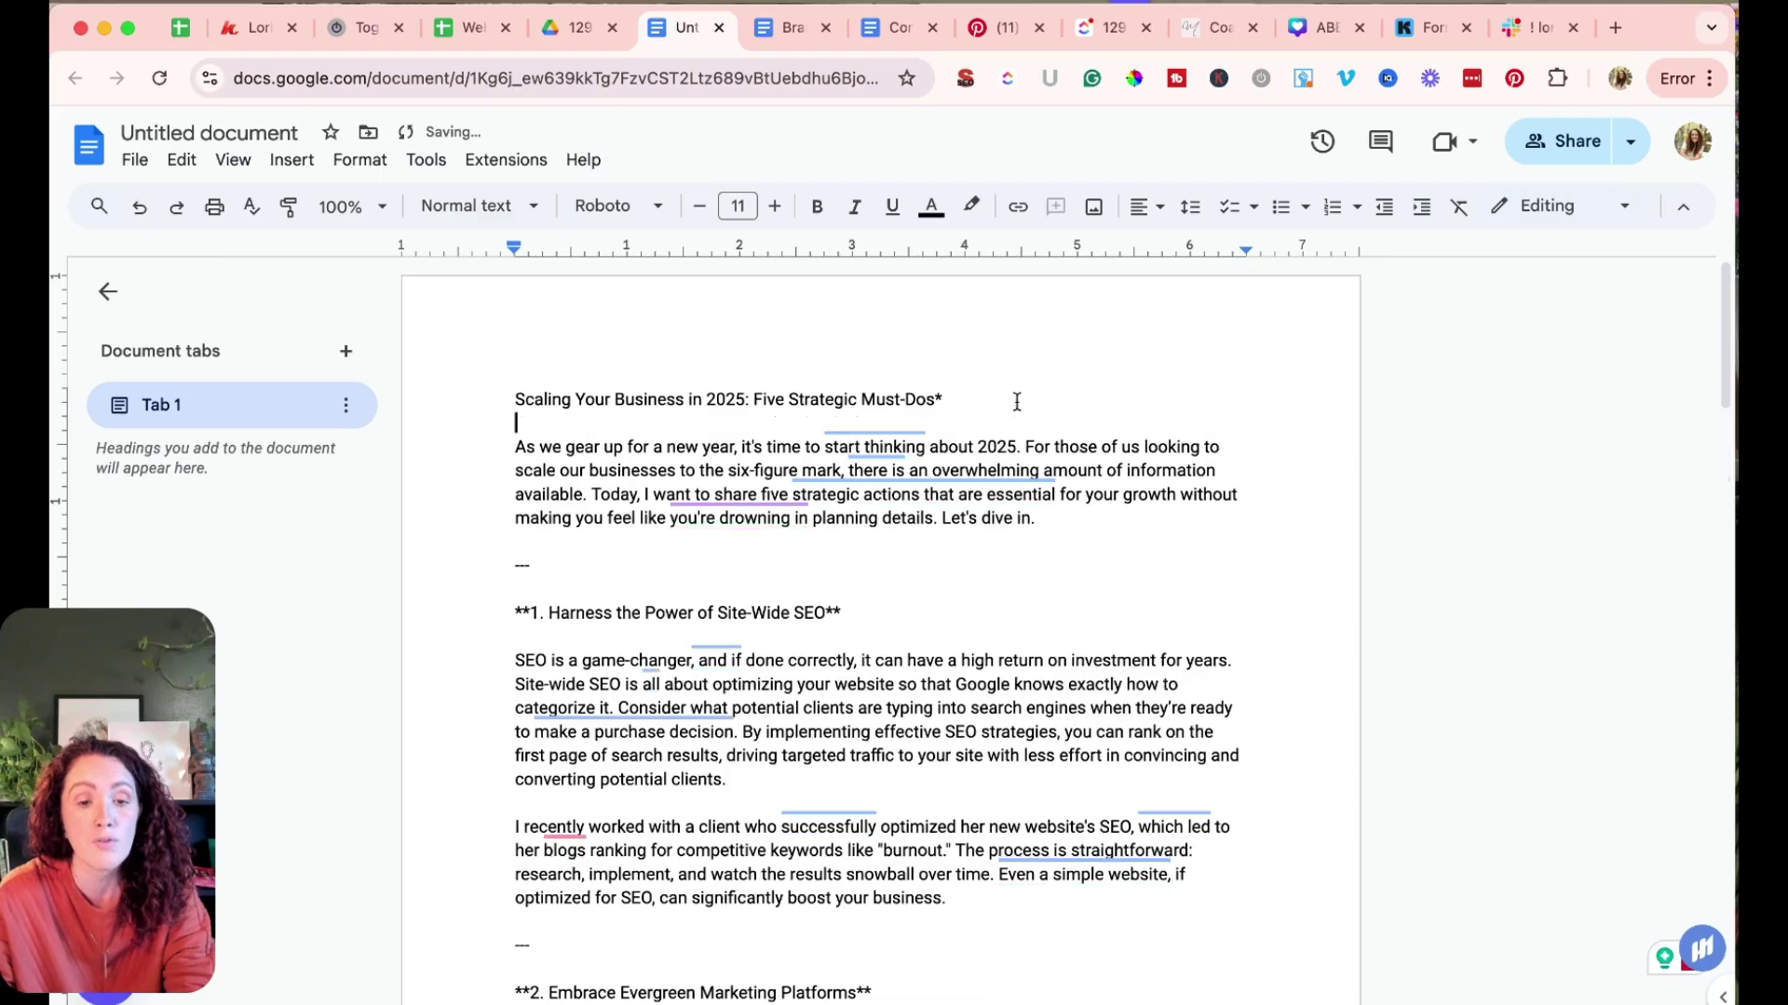
key(BackSpace)
key(BackSpace)
key(super+alt+1)
click(659, 474)
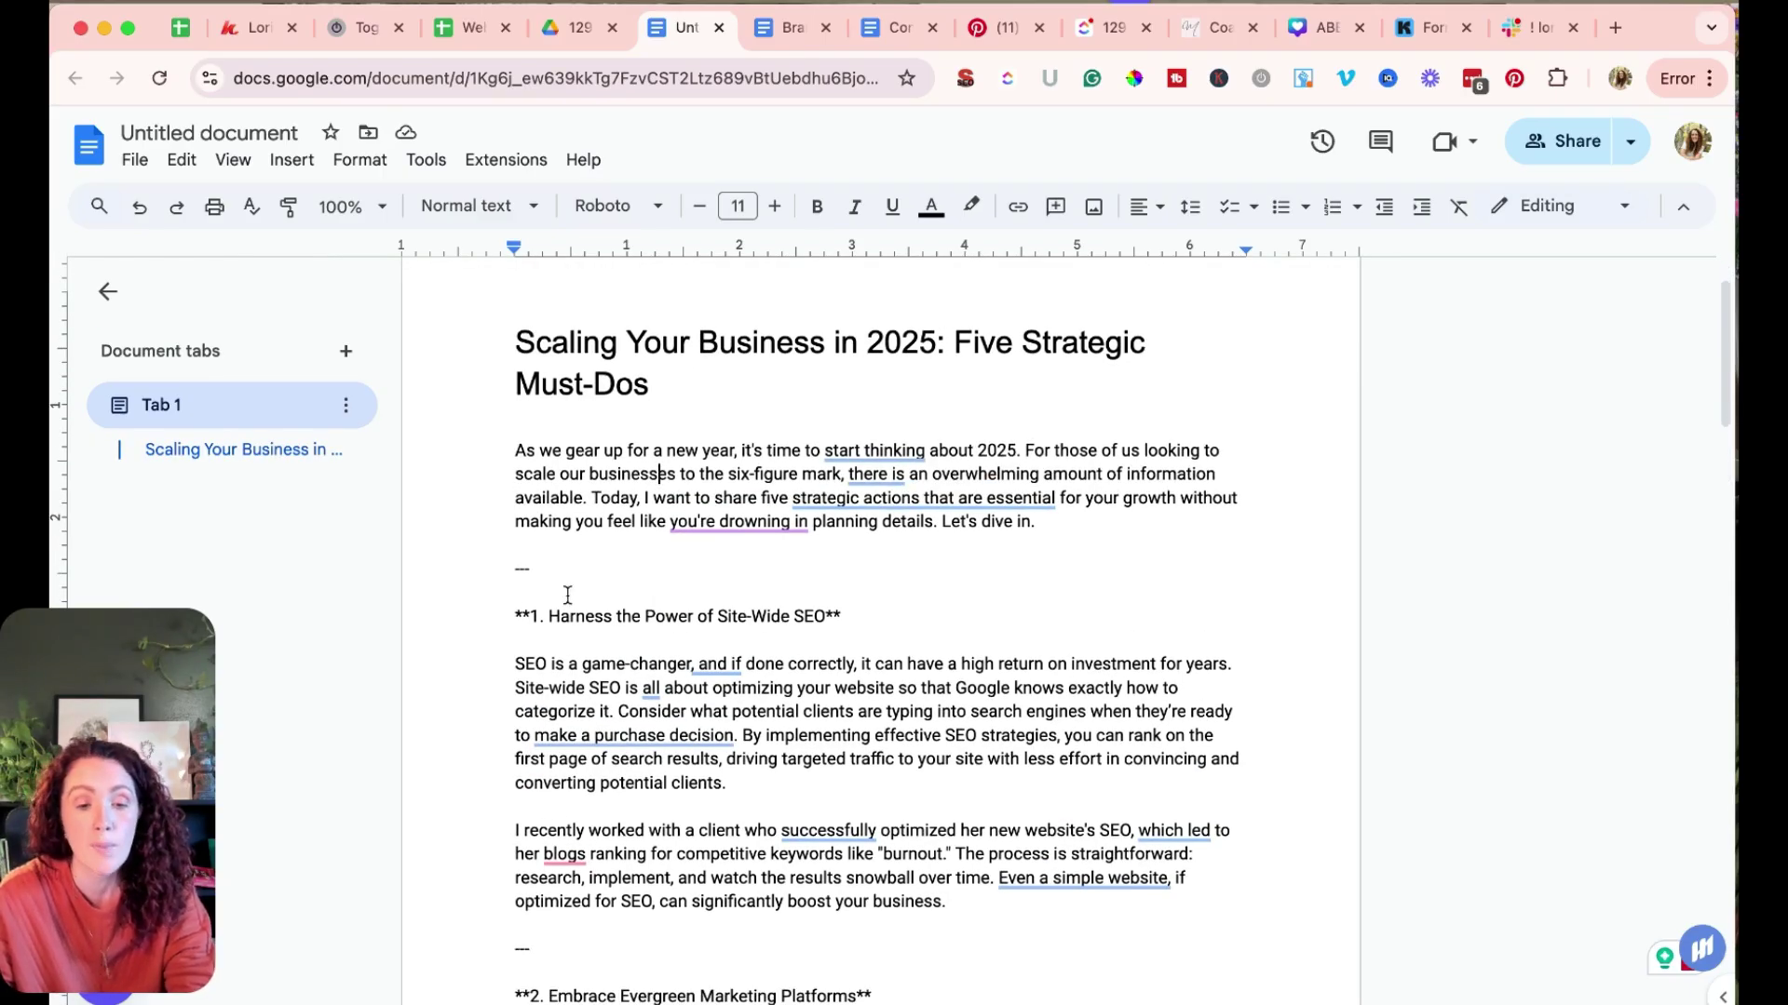
Delete the dashes above the "1. Harness the Power of Site-Wide SEO" line and the asterisks around it.
click(529, 613)
key(BackSpace)
key(BackSpace)
key(BackSpace)
key(BackSpace)
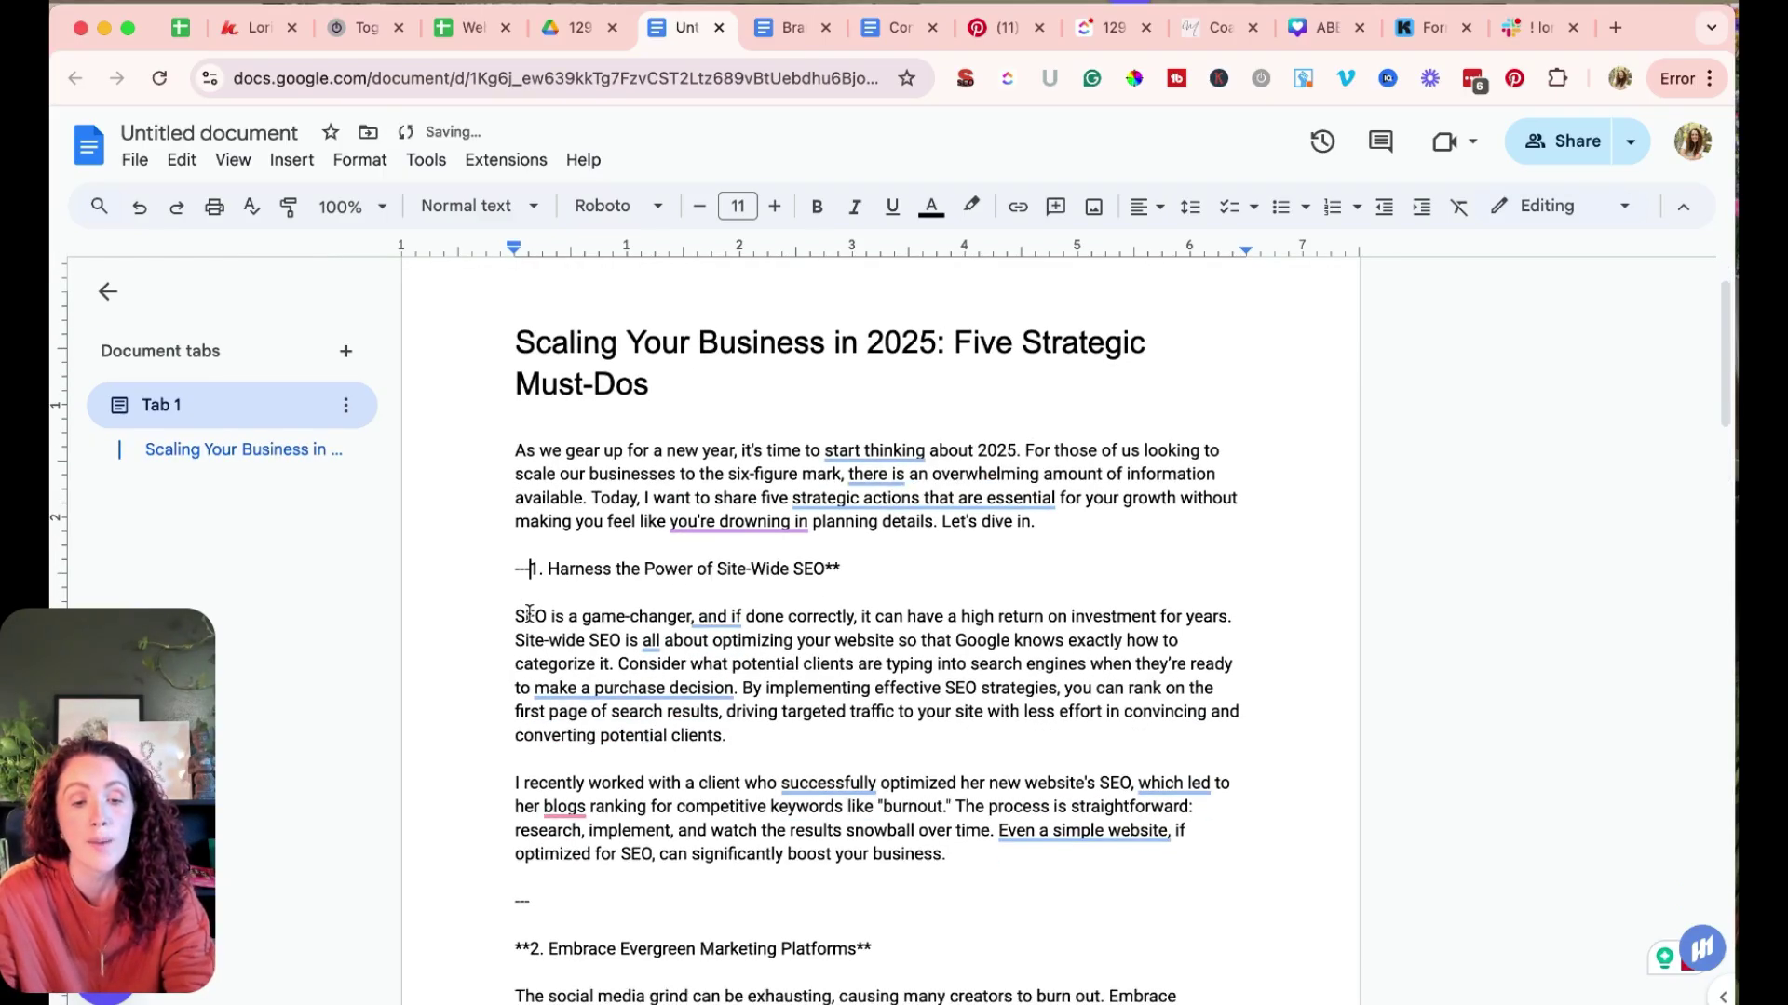
key(BackSpace)
key(BackSpace)
key(BackSpace)
key(Return)
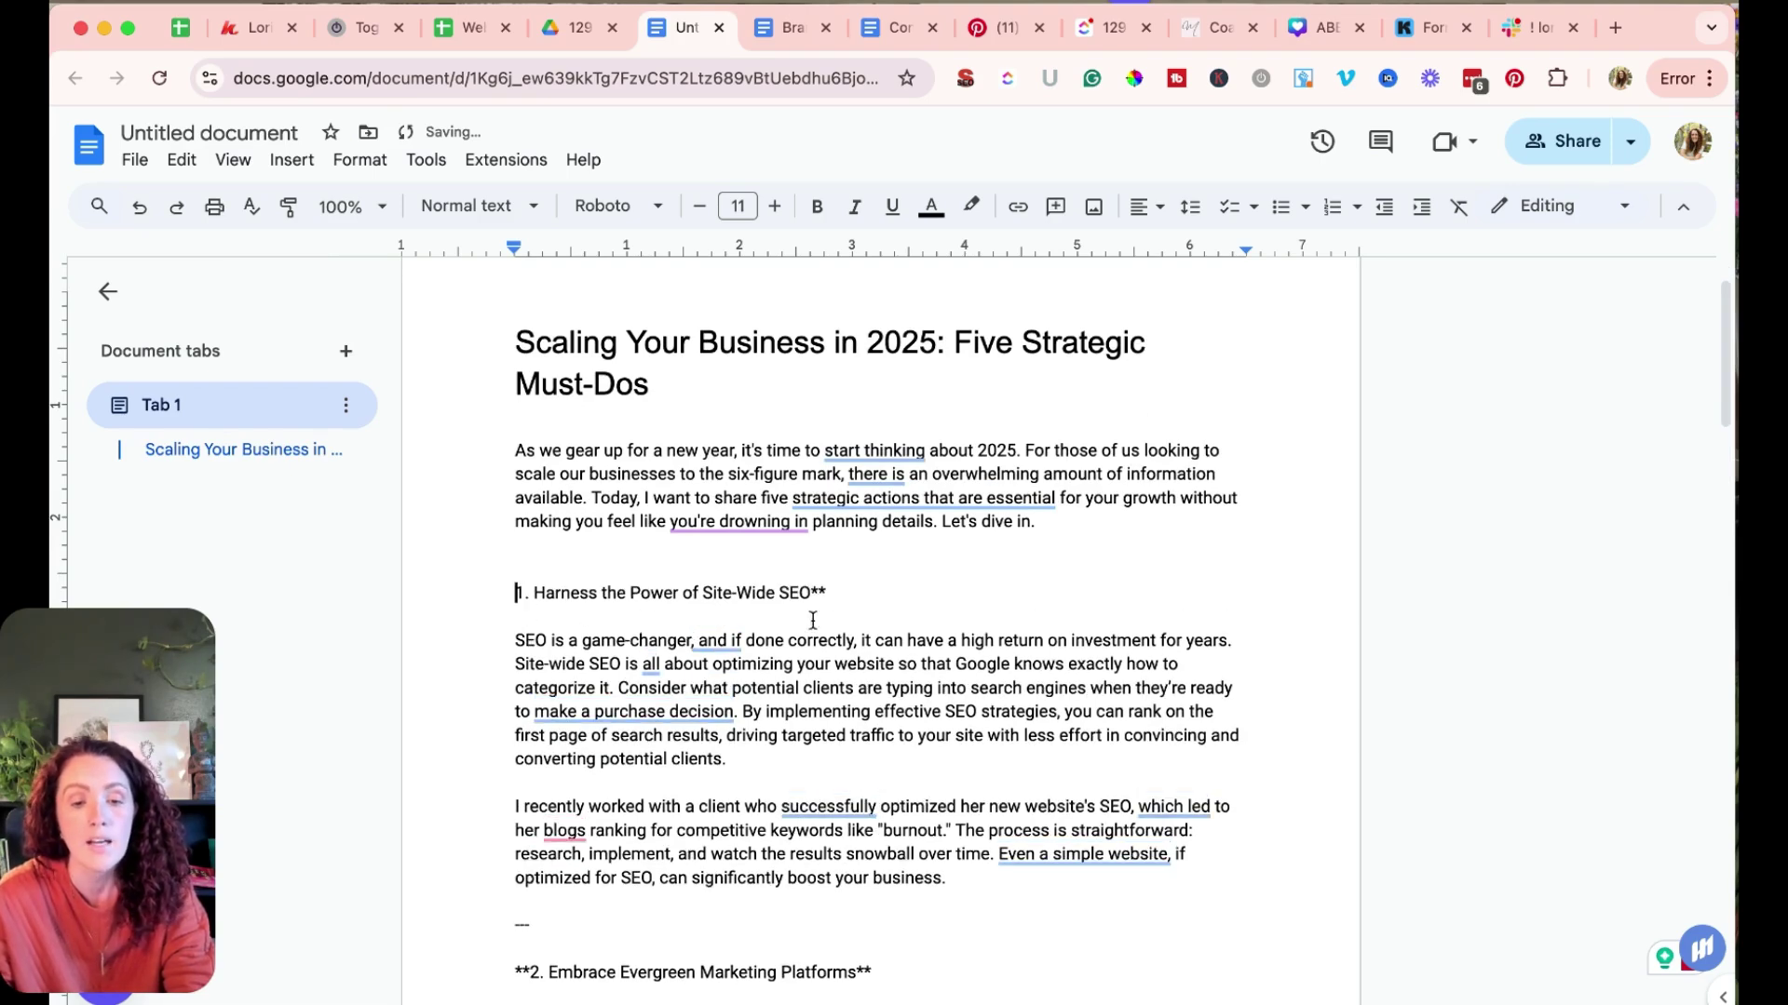
click(853, 591)
key(BackSpace)
key(BackSpace)
key(Delete)
key(Return)
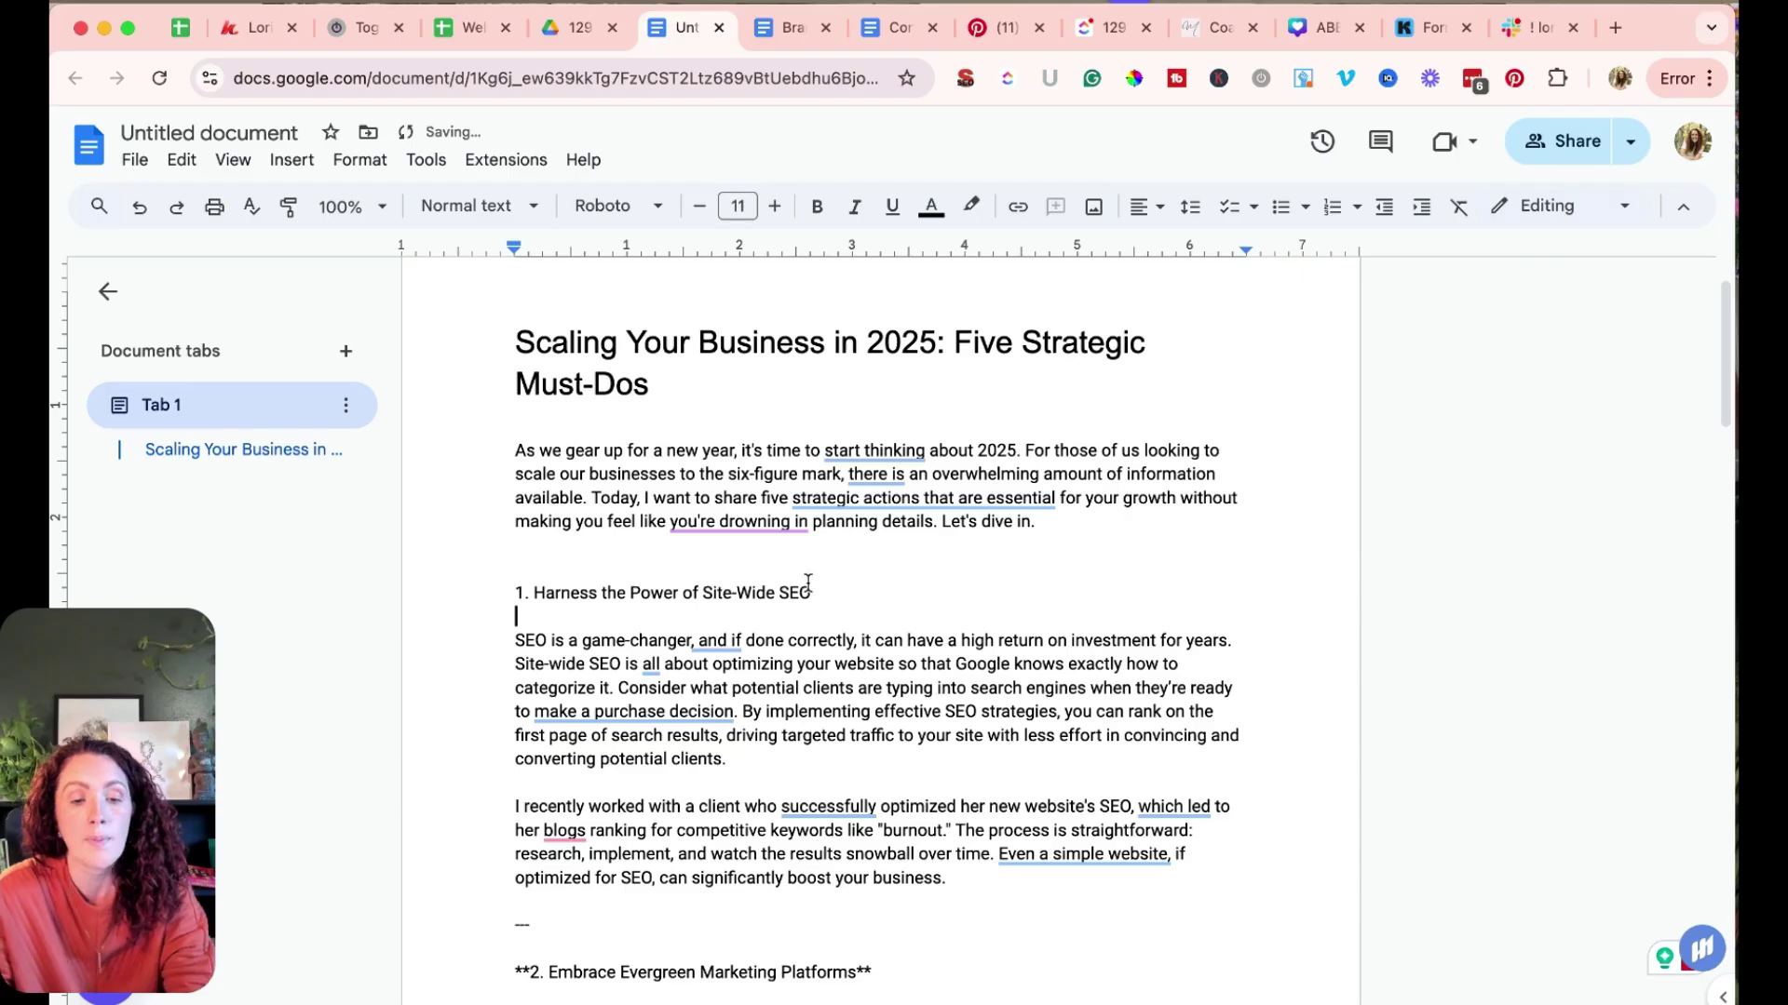
Format the line "1. Harness the Power of Site-Wide SEO" as Heading 2.
double_click(787, 593)
triple_click(784, 593)
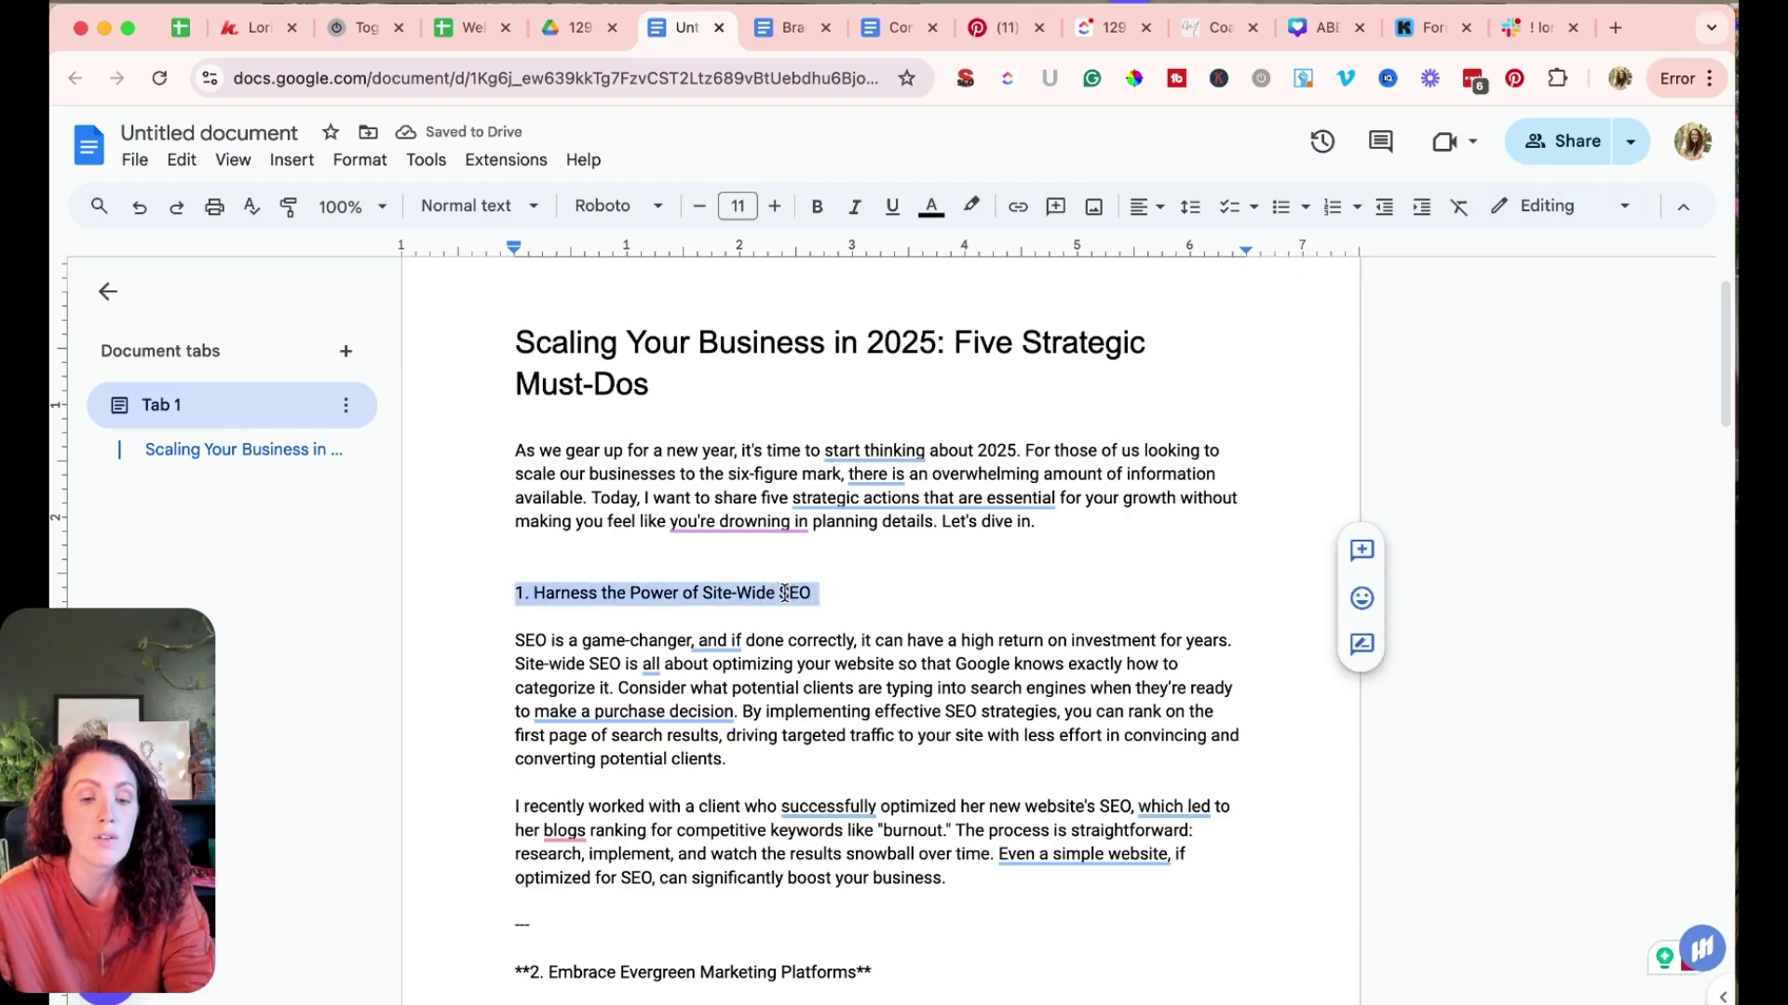
click(785, 593)
triple_click(785, 593)
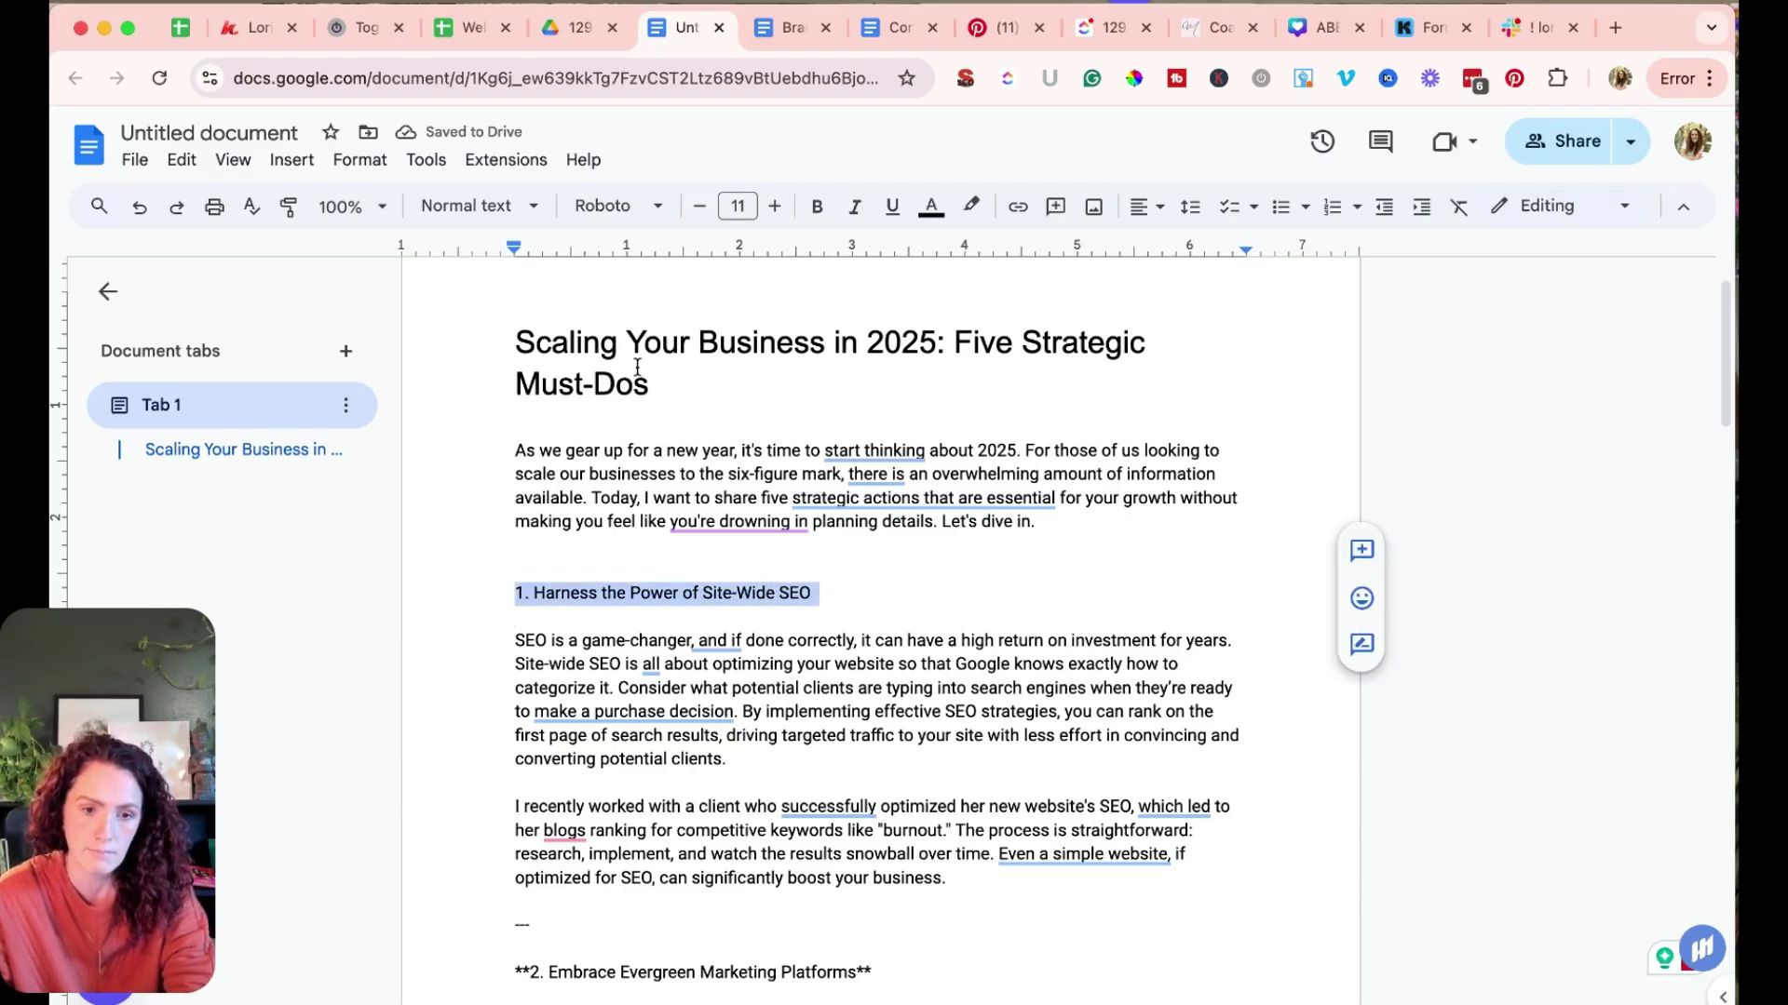
click(491, 205)
mouse_move(662, 615)
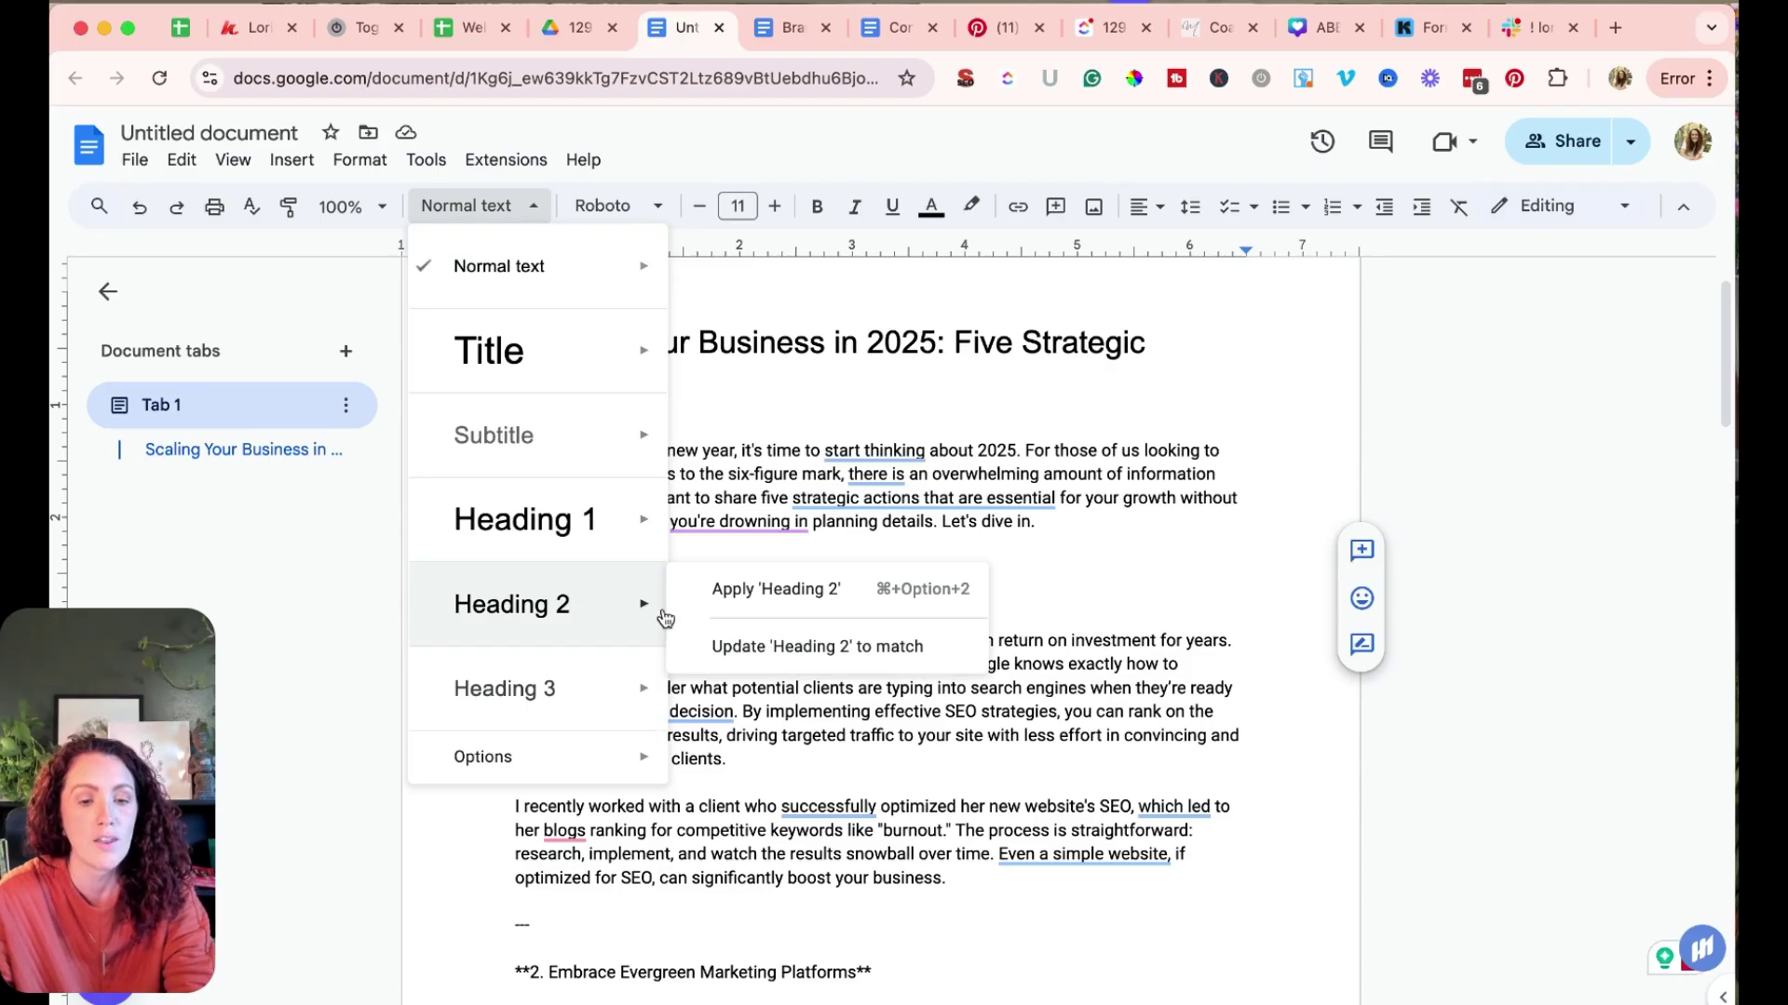
click(776, 589)
click(1043, 604)
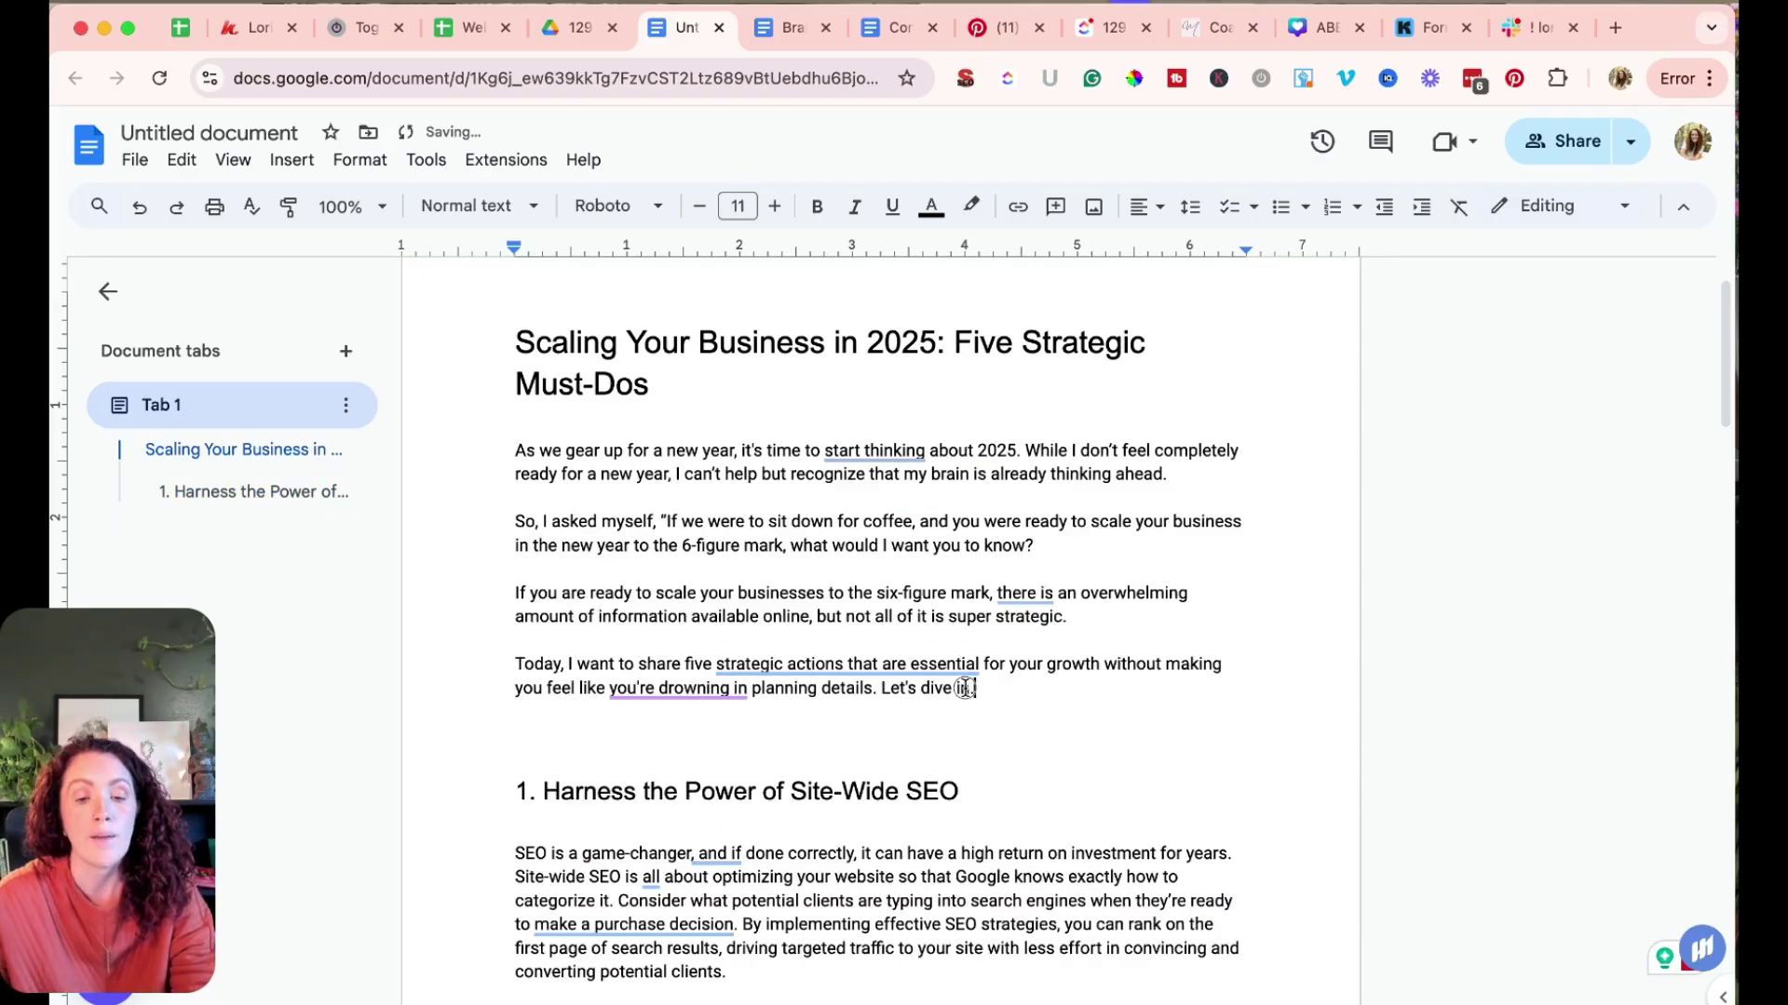
Delete the sentence "Let's dive in." from the end of the introduction.
drag(978, 688, 880, 688)
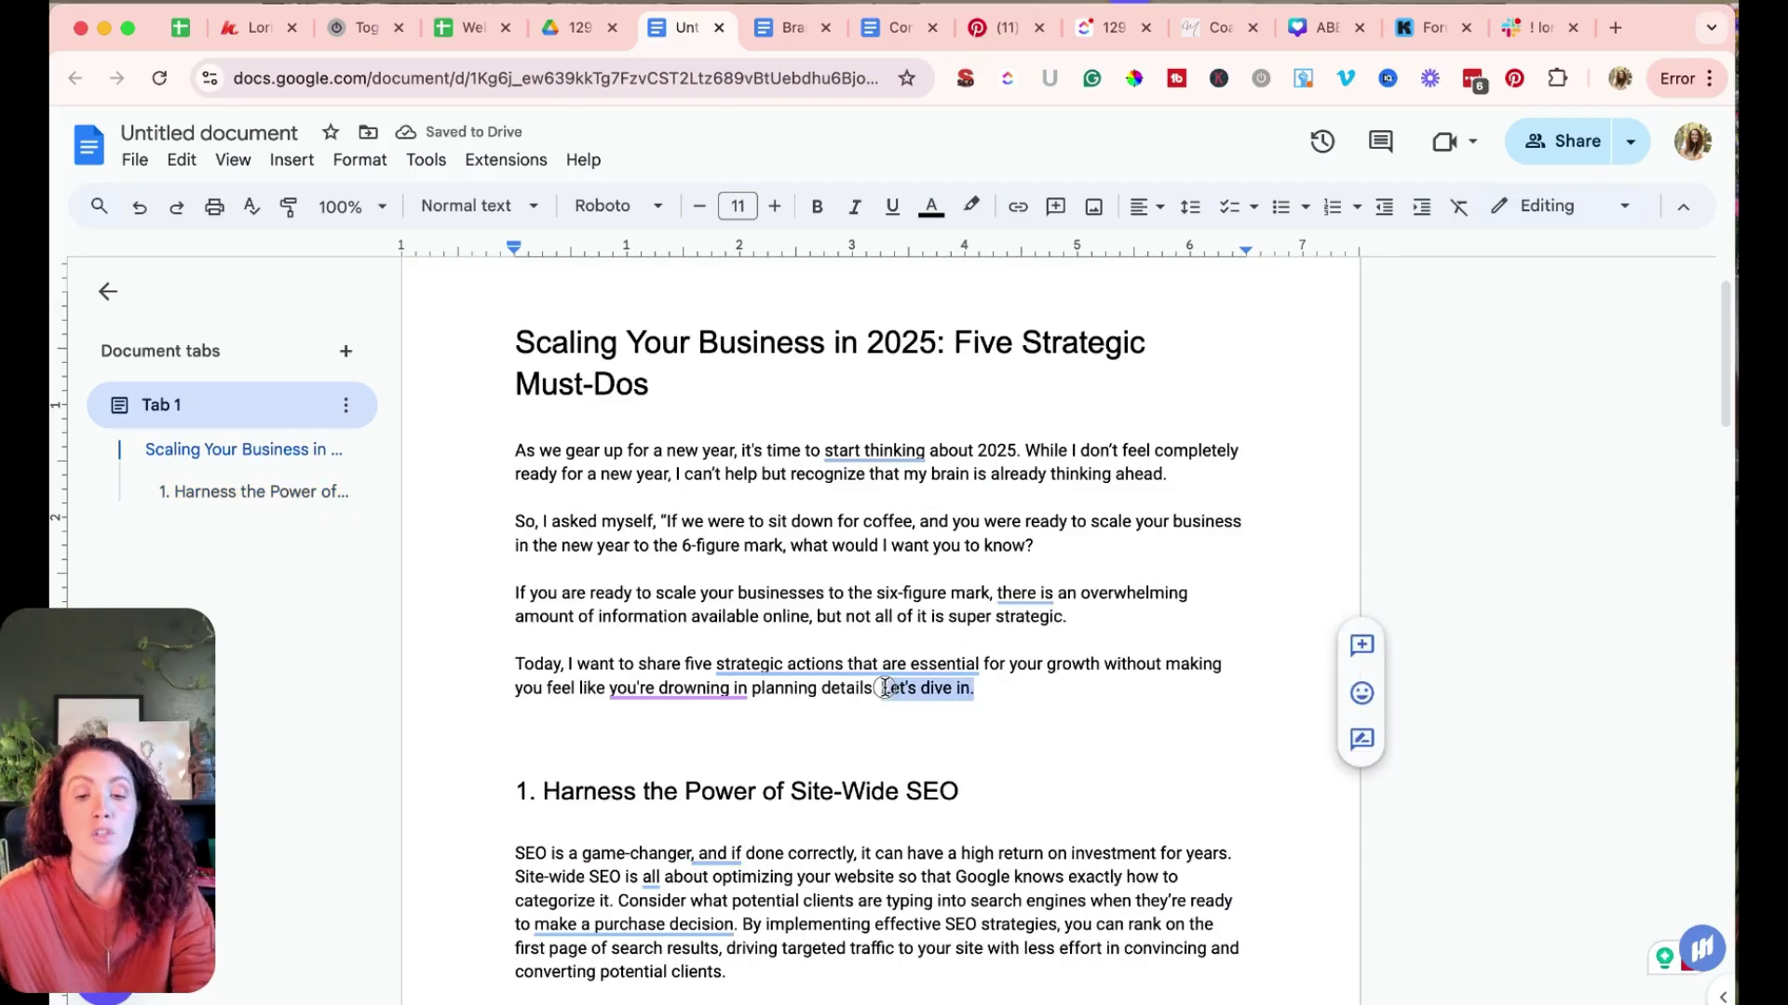
key(BackSpace)
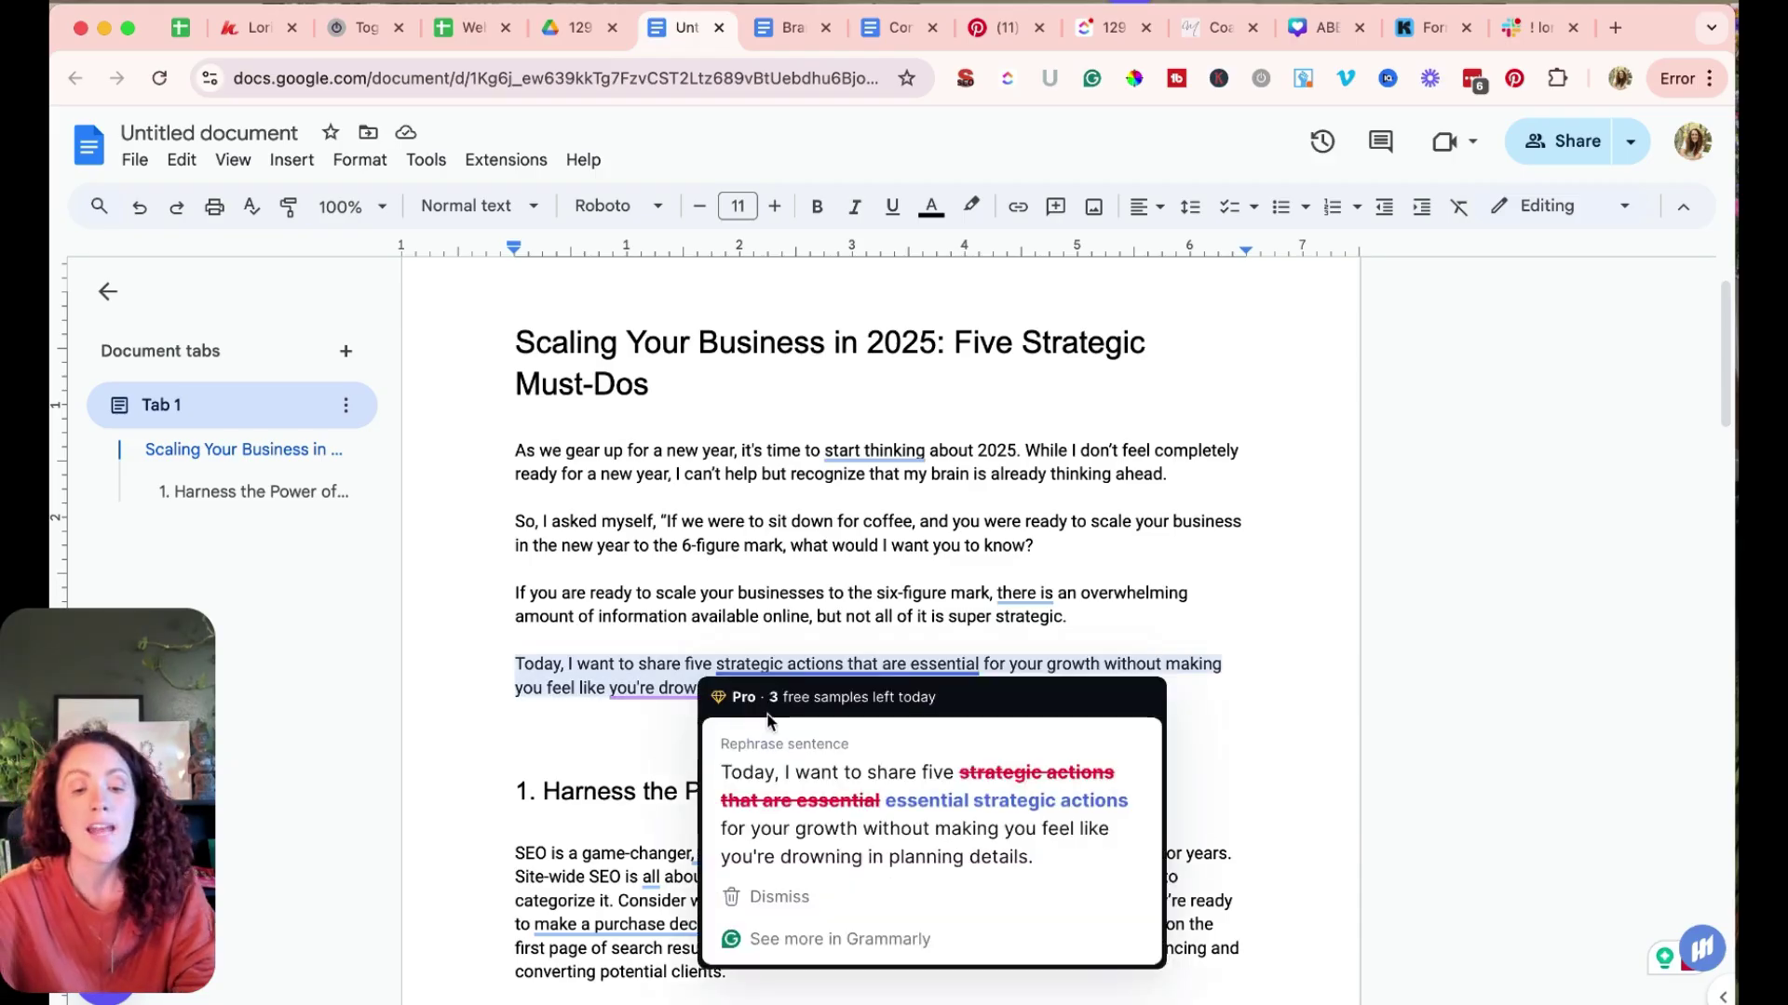
click(1134, 641)
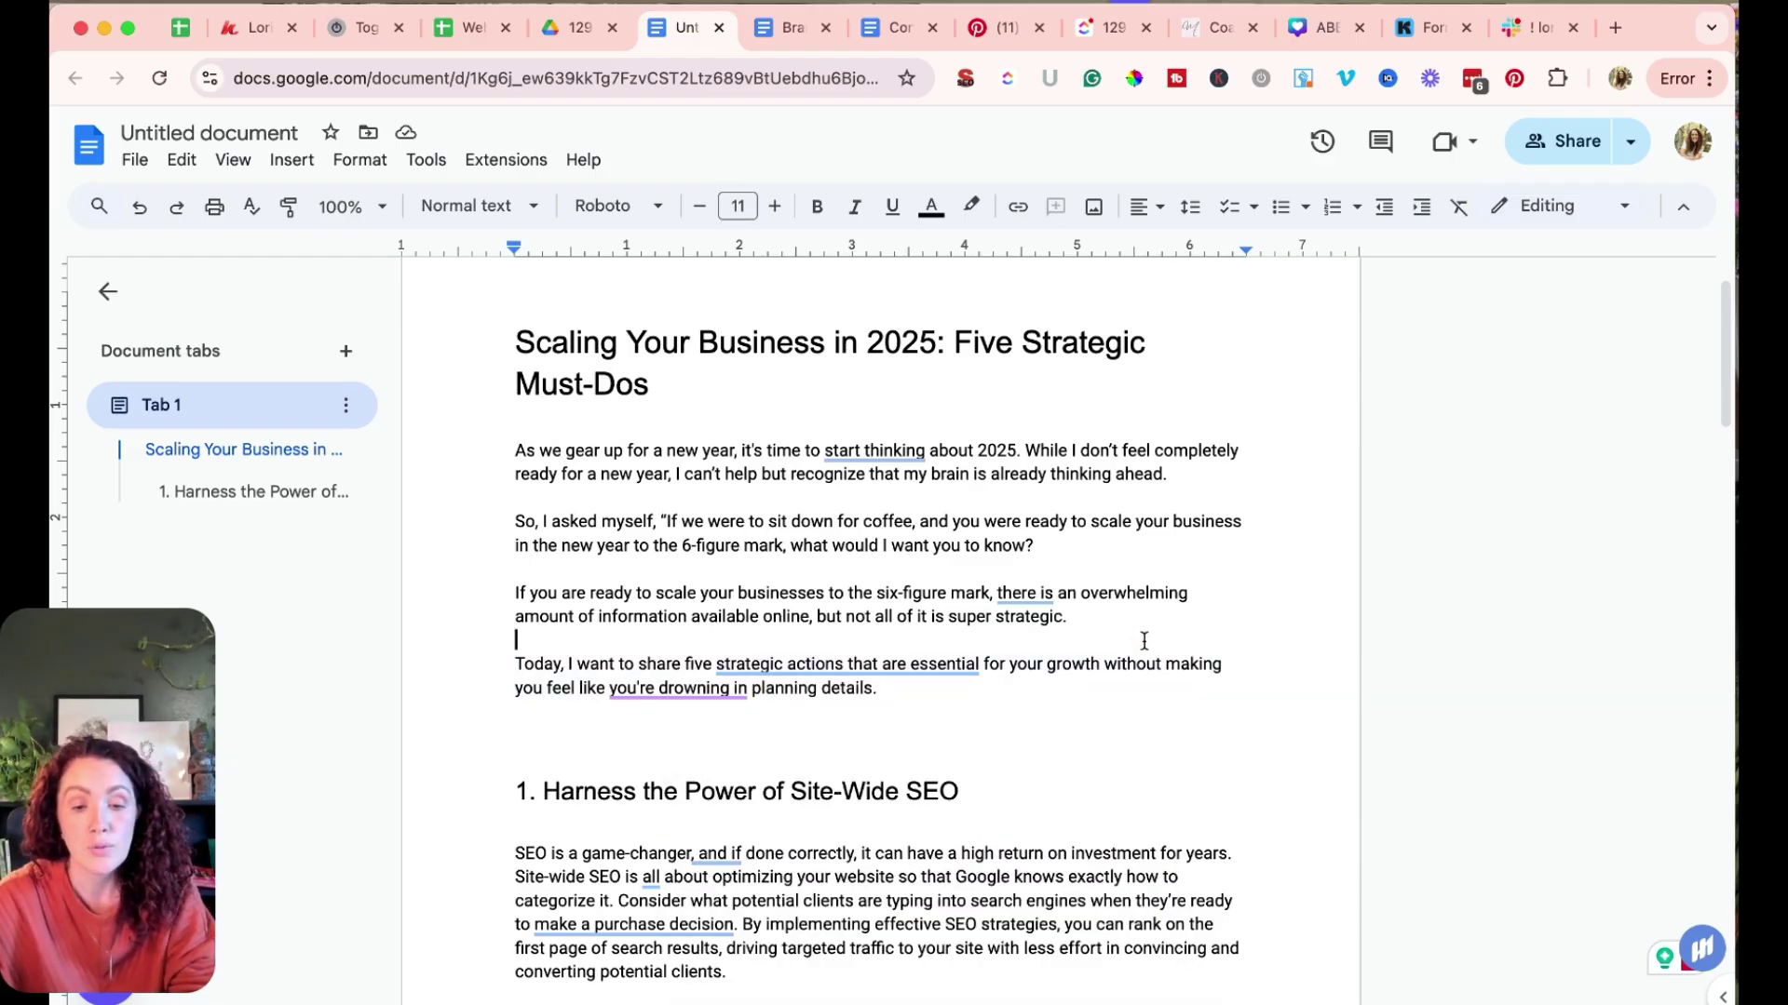
Insert the custom building block "Blog: Episode Template" on a new line below the introduction's last paragraph.
double_click(917, 693)
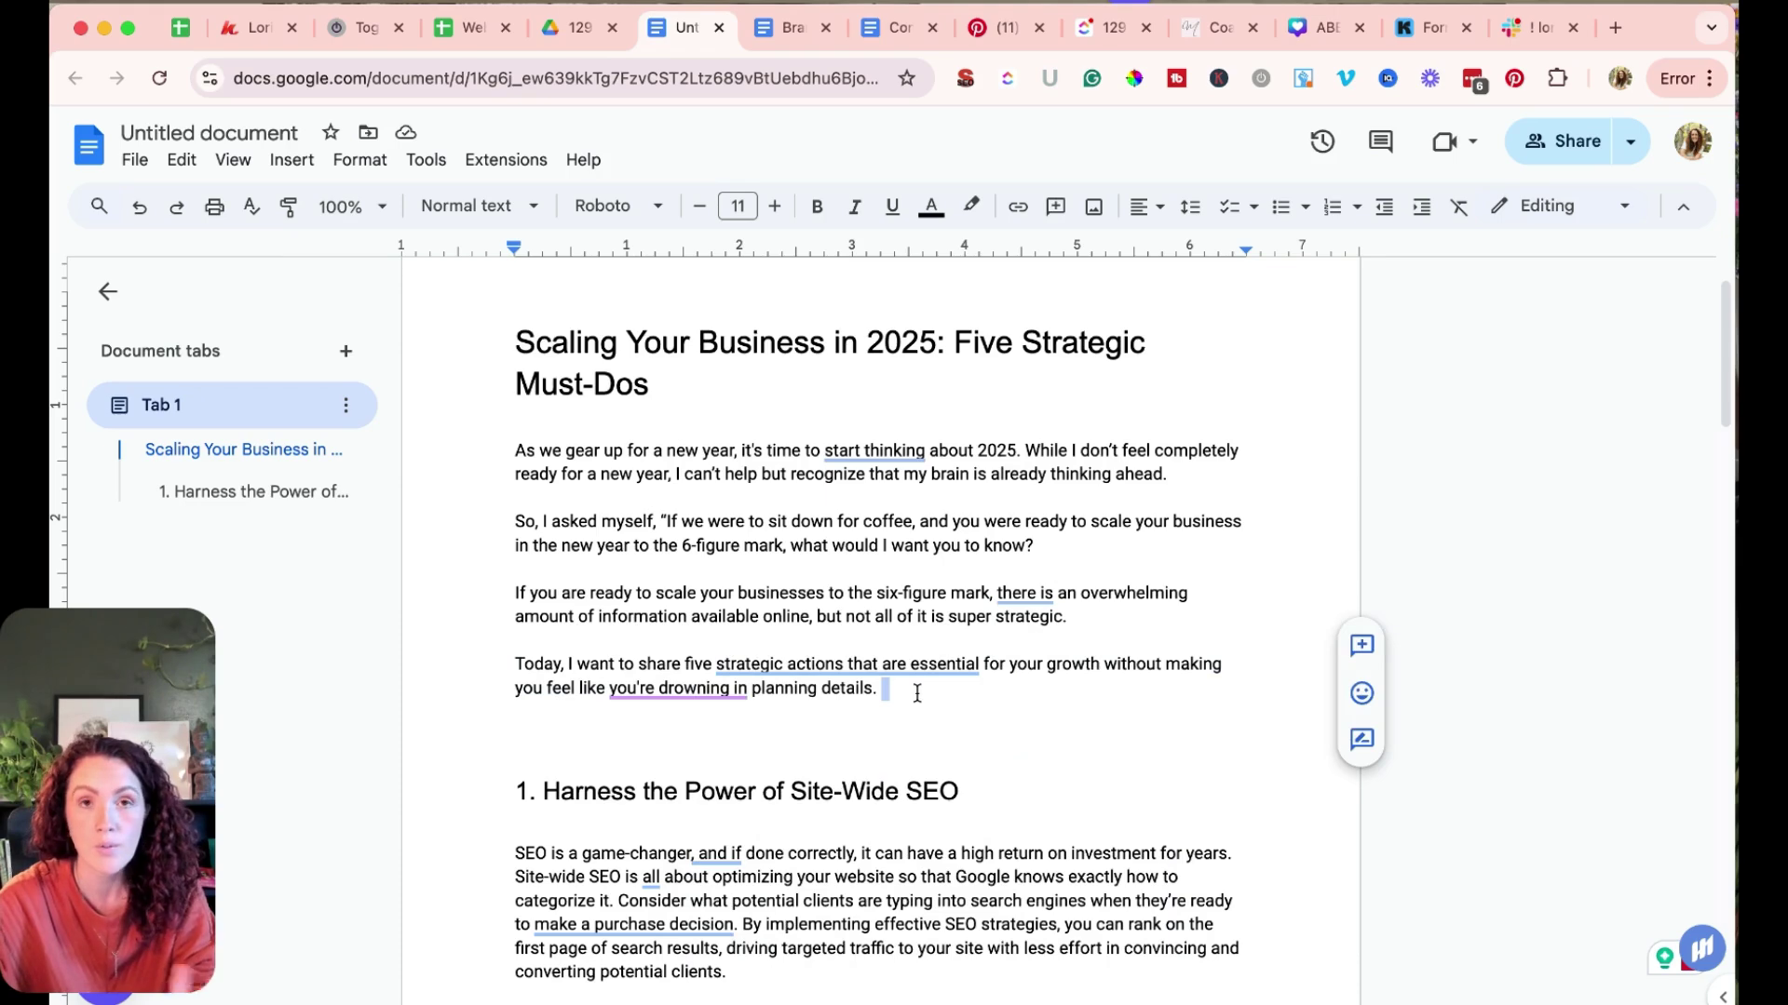
key(Return)
key(Return)
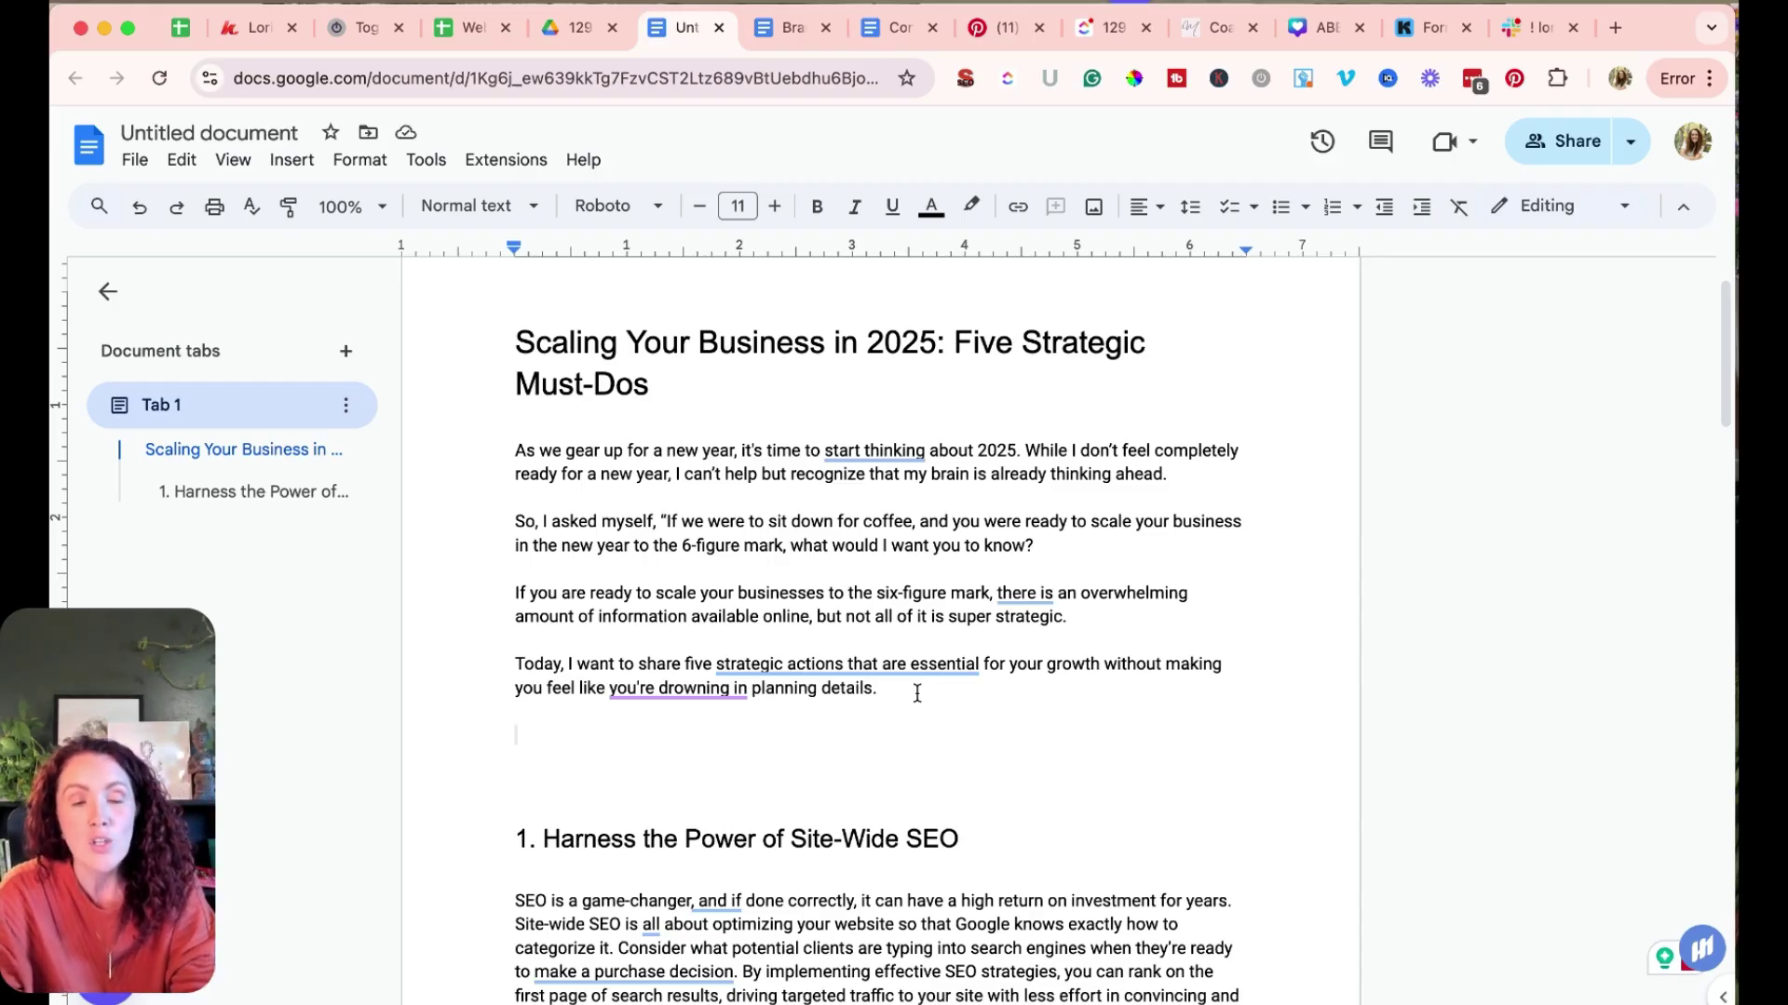
text(@)
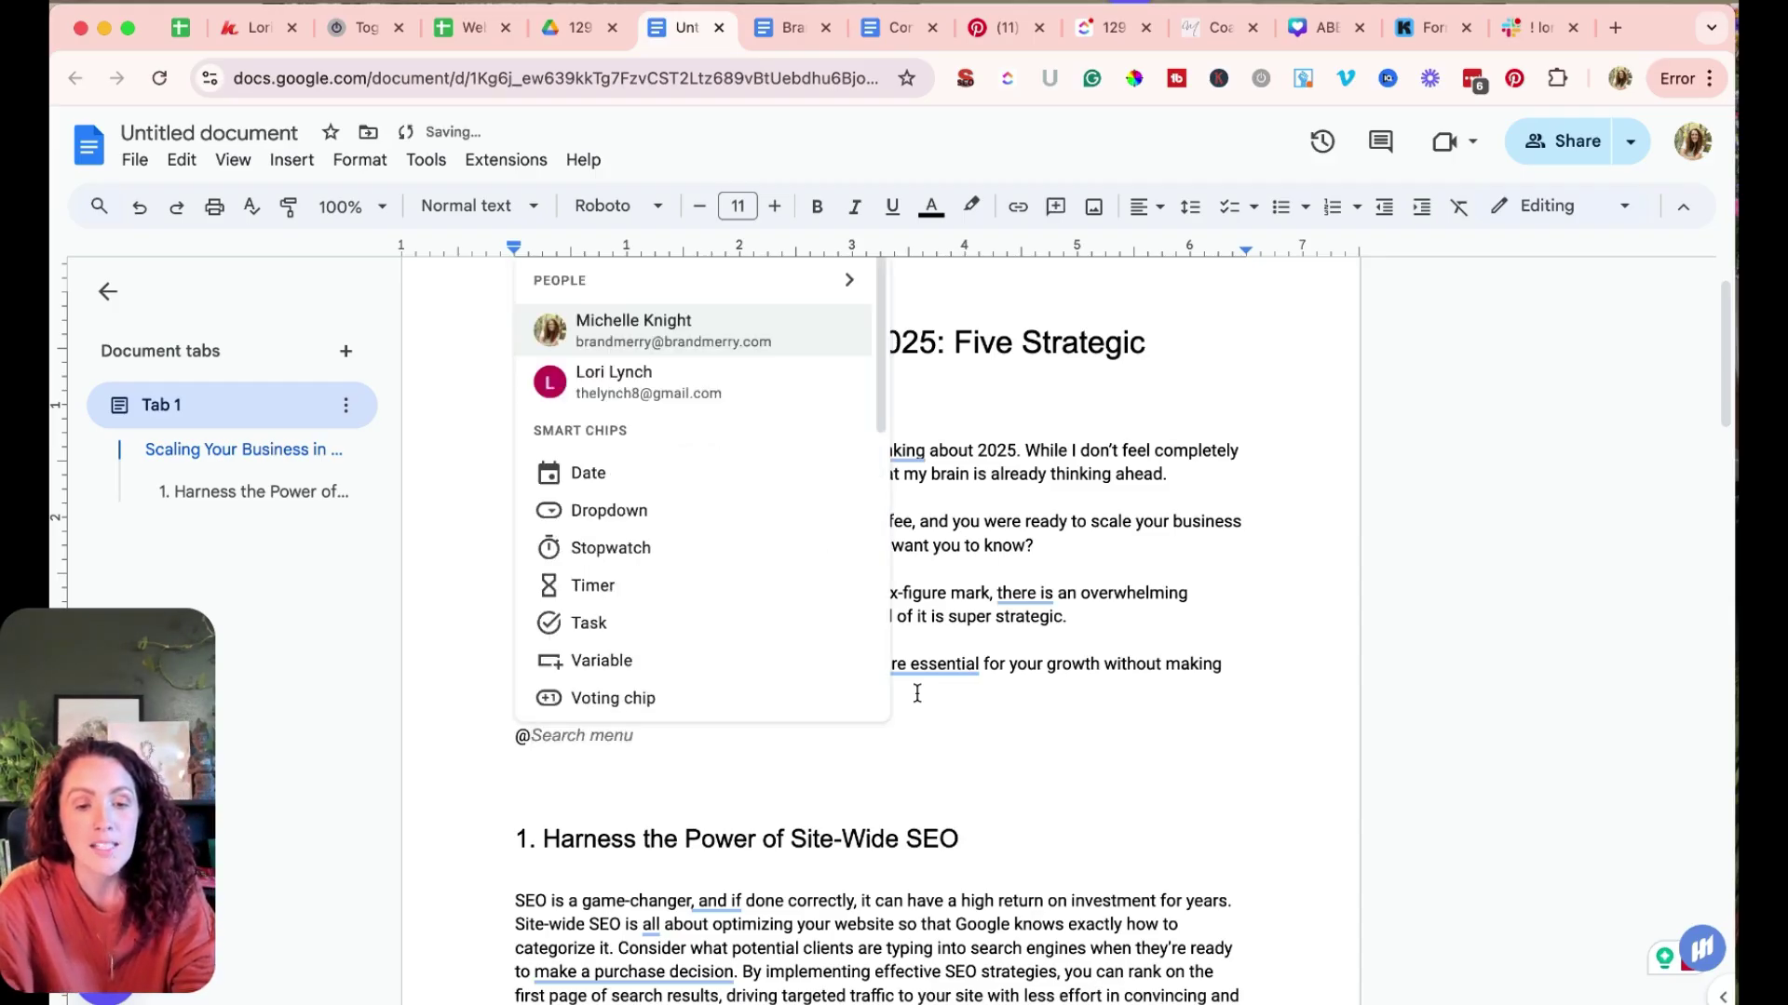
scroll(679, 539, down, 3)
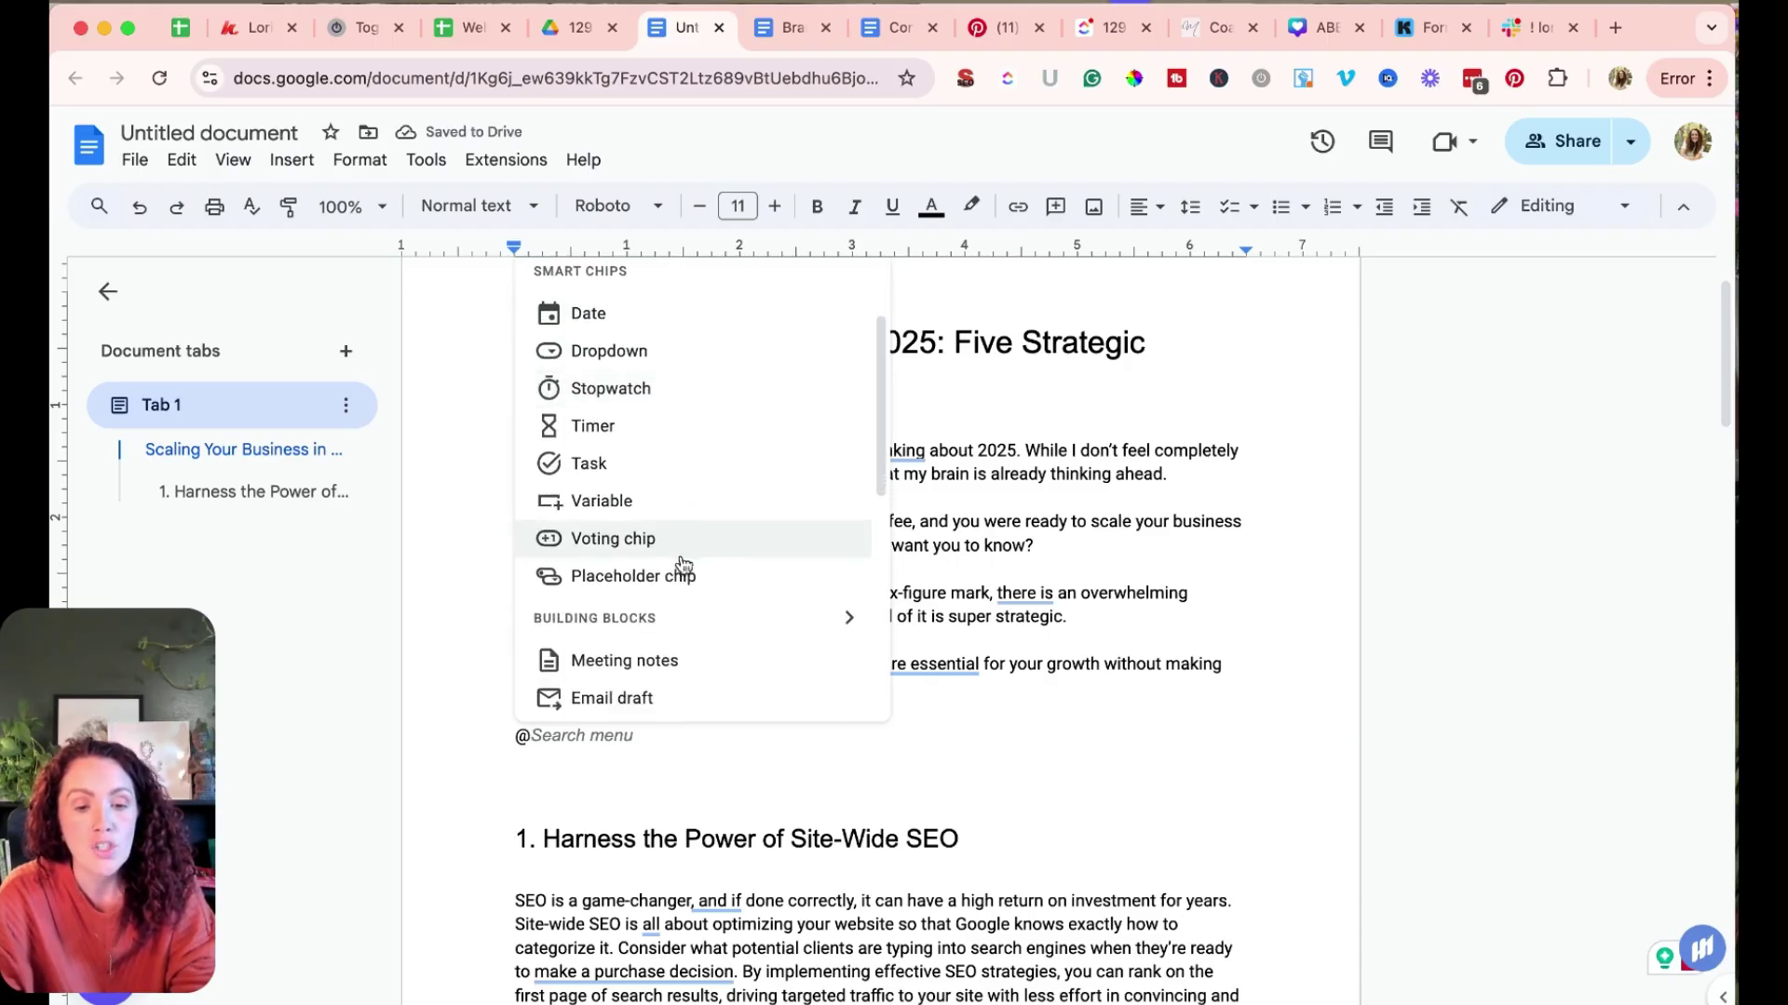
scroll(682, 574, down, 5)
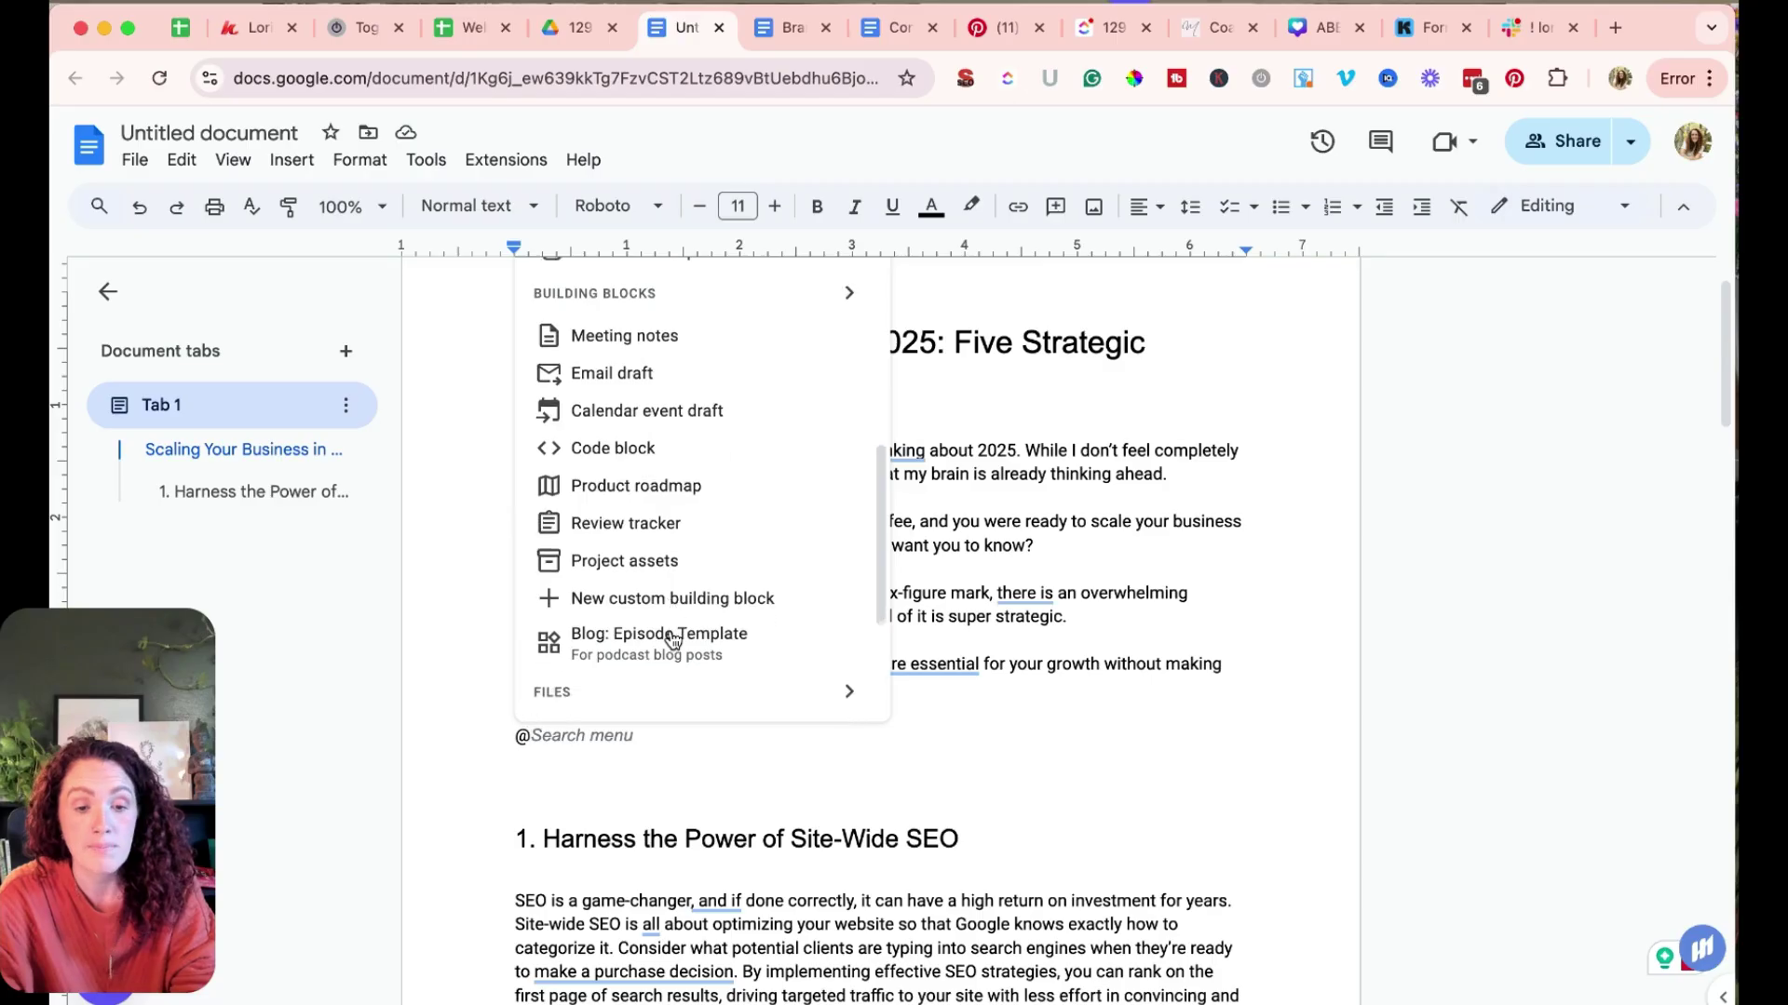
mouse_move(645, 599)
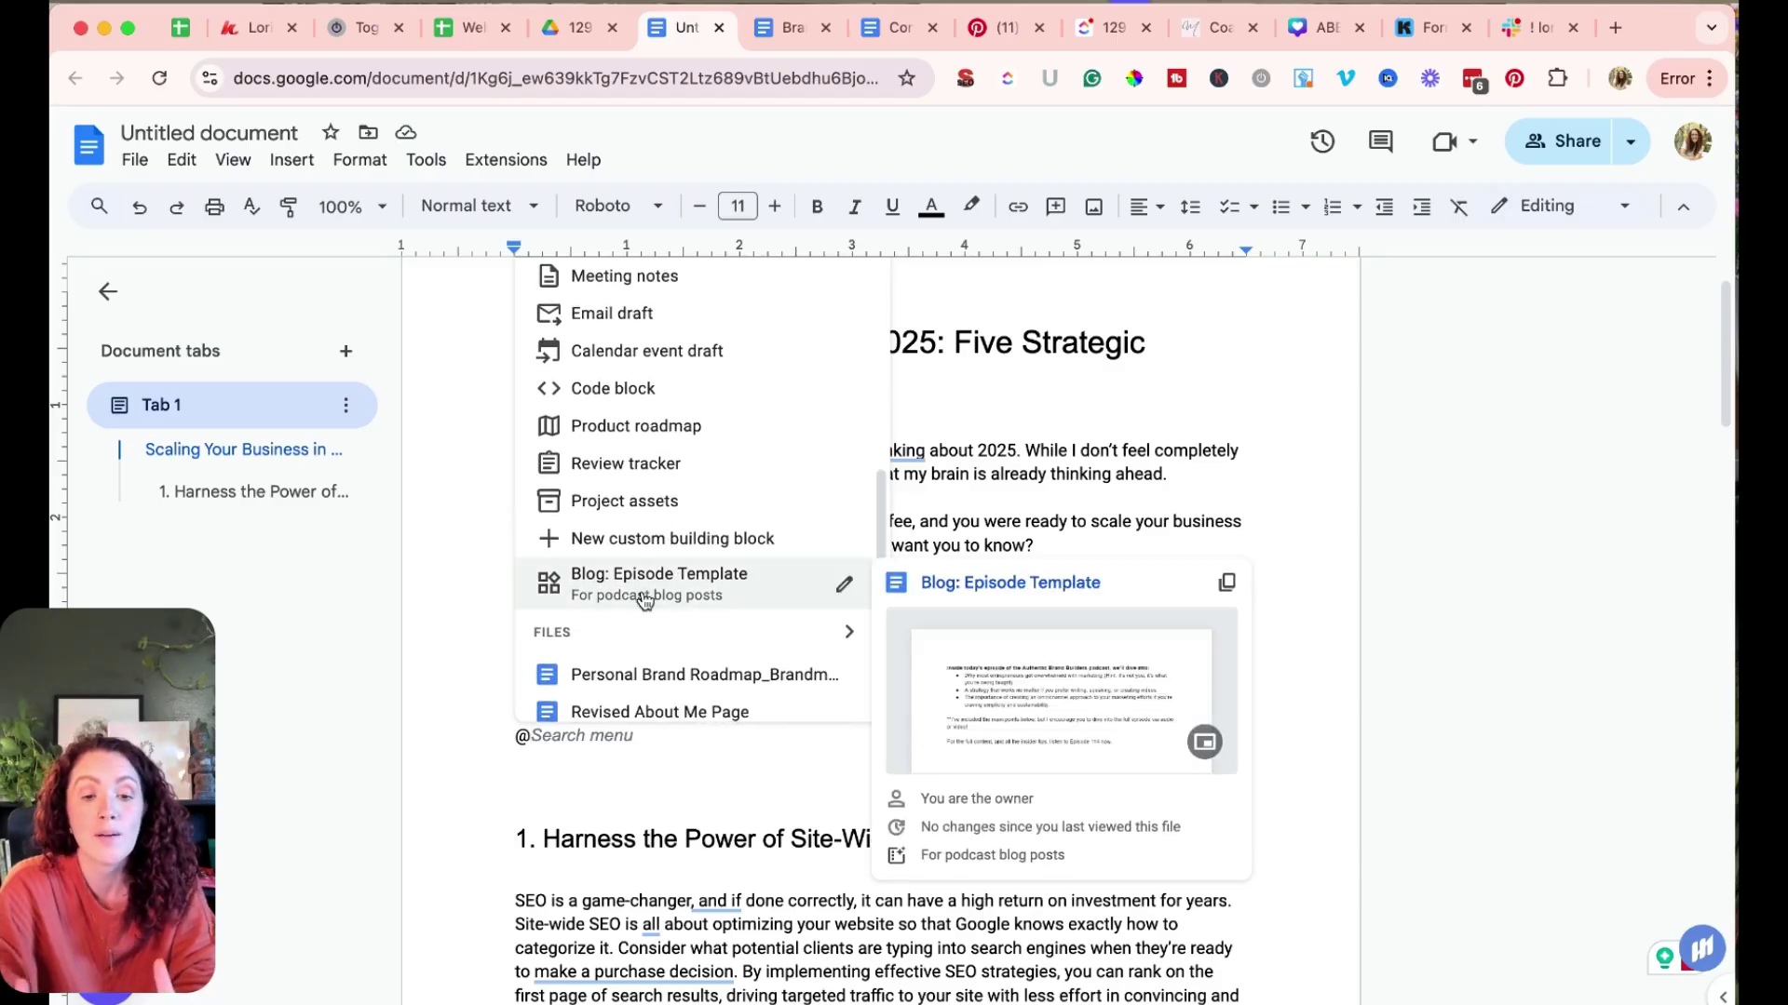
click(645, 599)
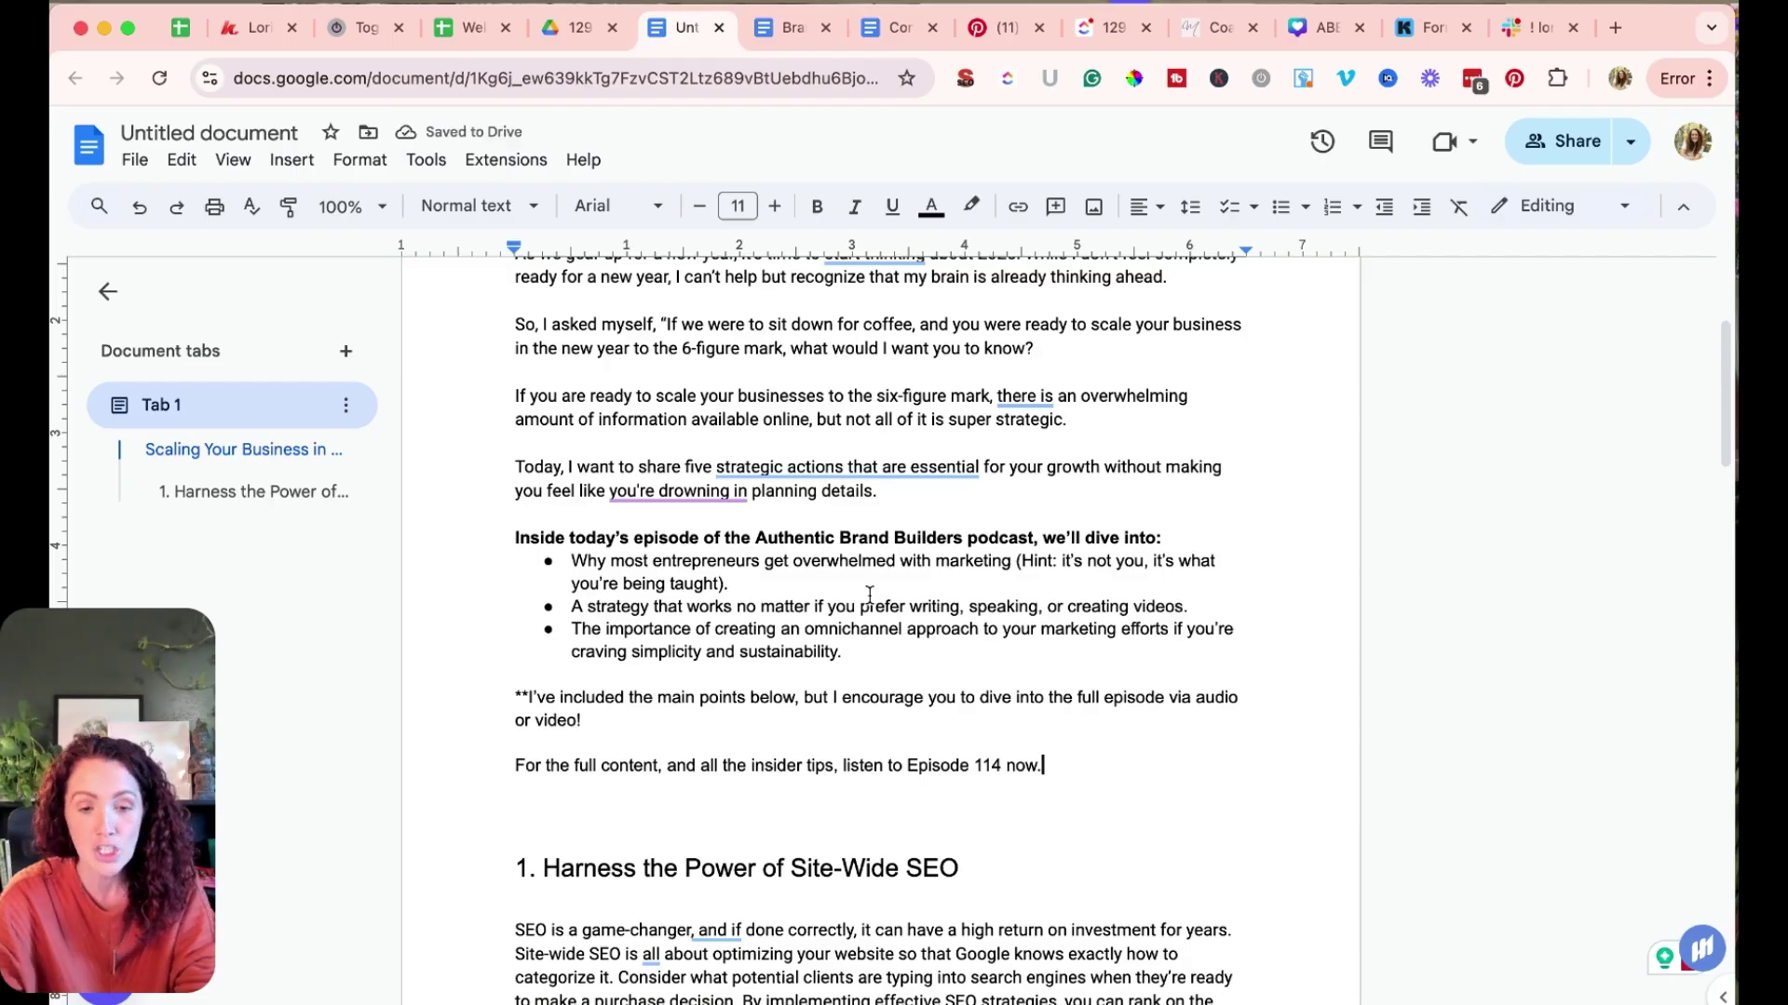
drag(1043, 765, 495, 542)
right_click(618, 560)
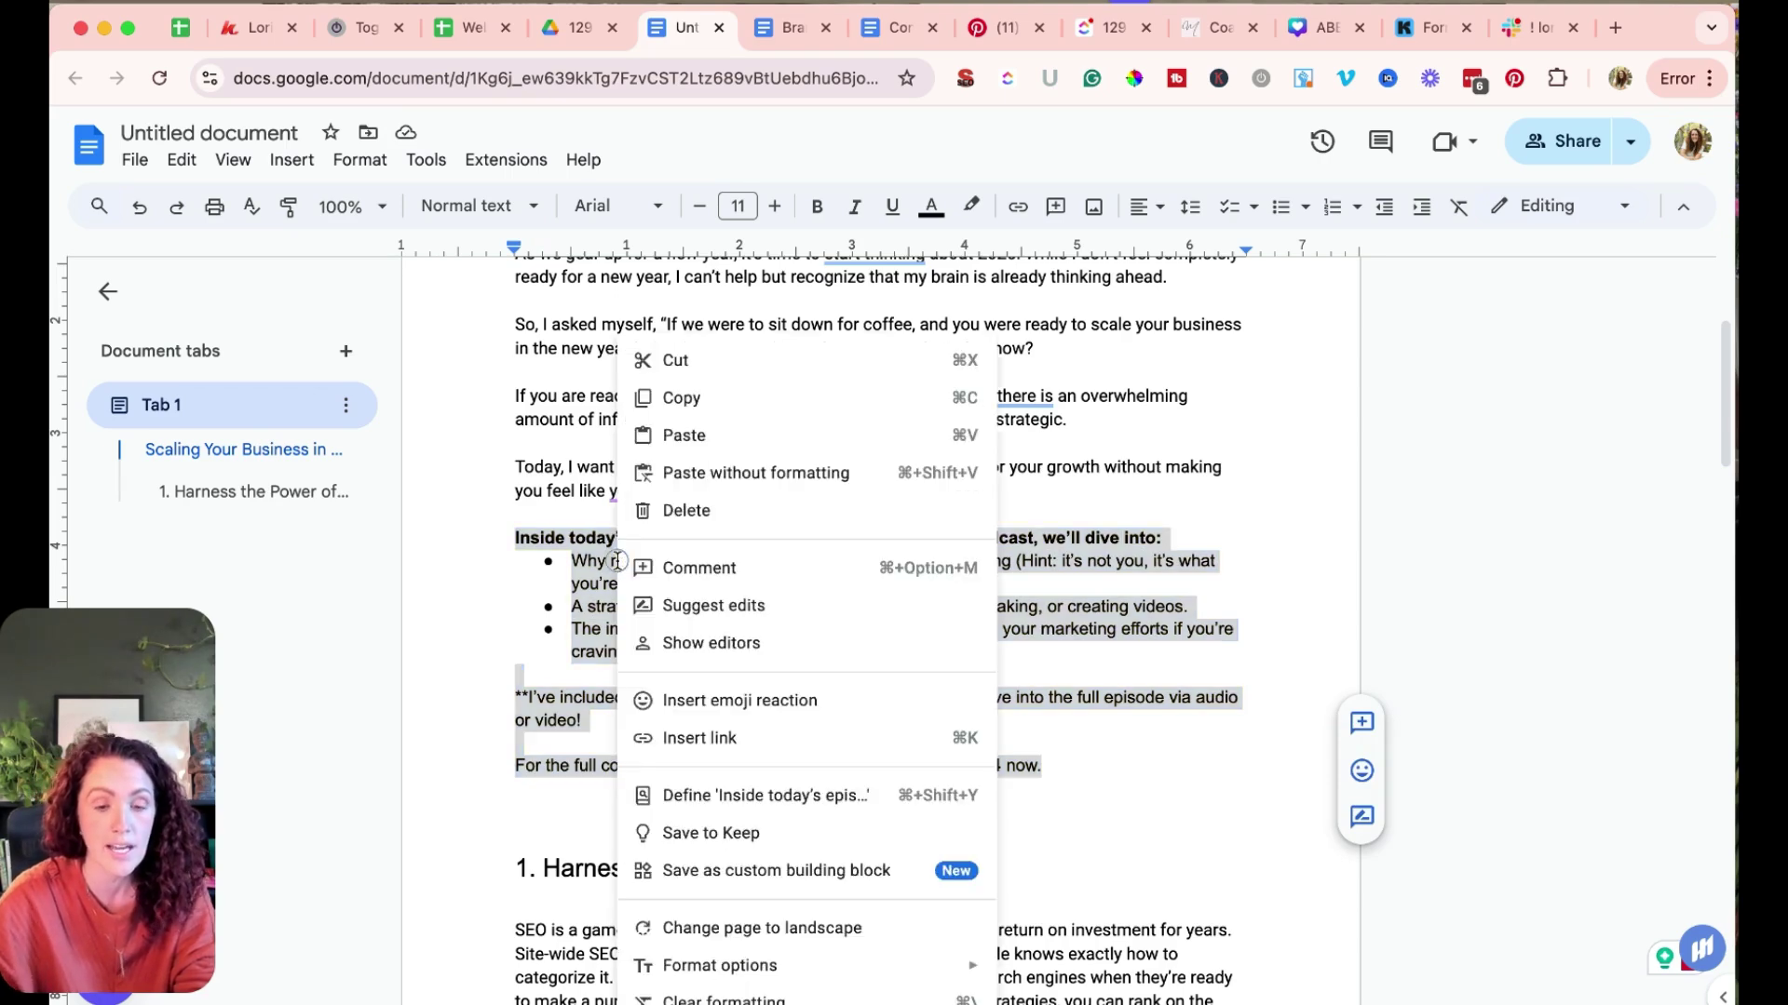
click(763, 870)
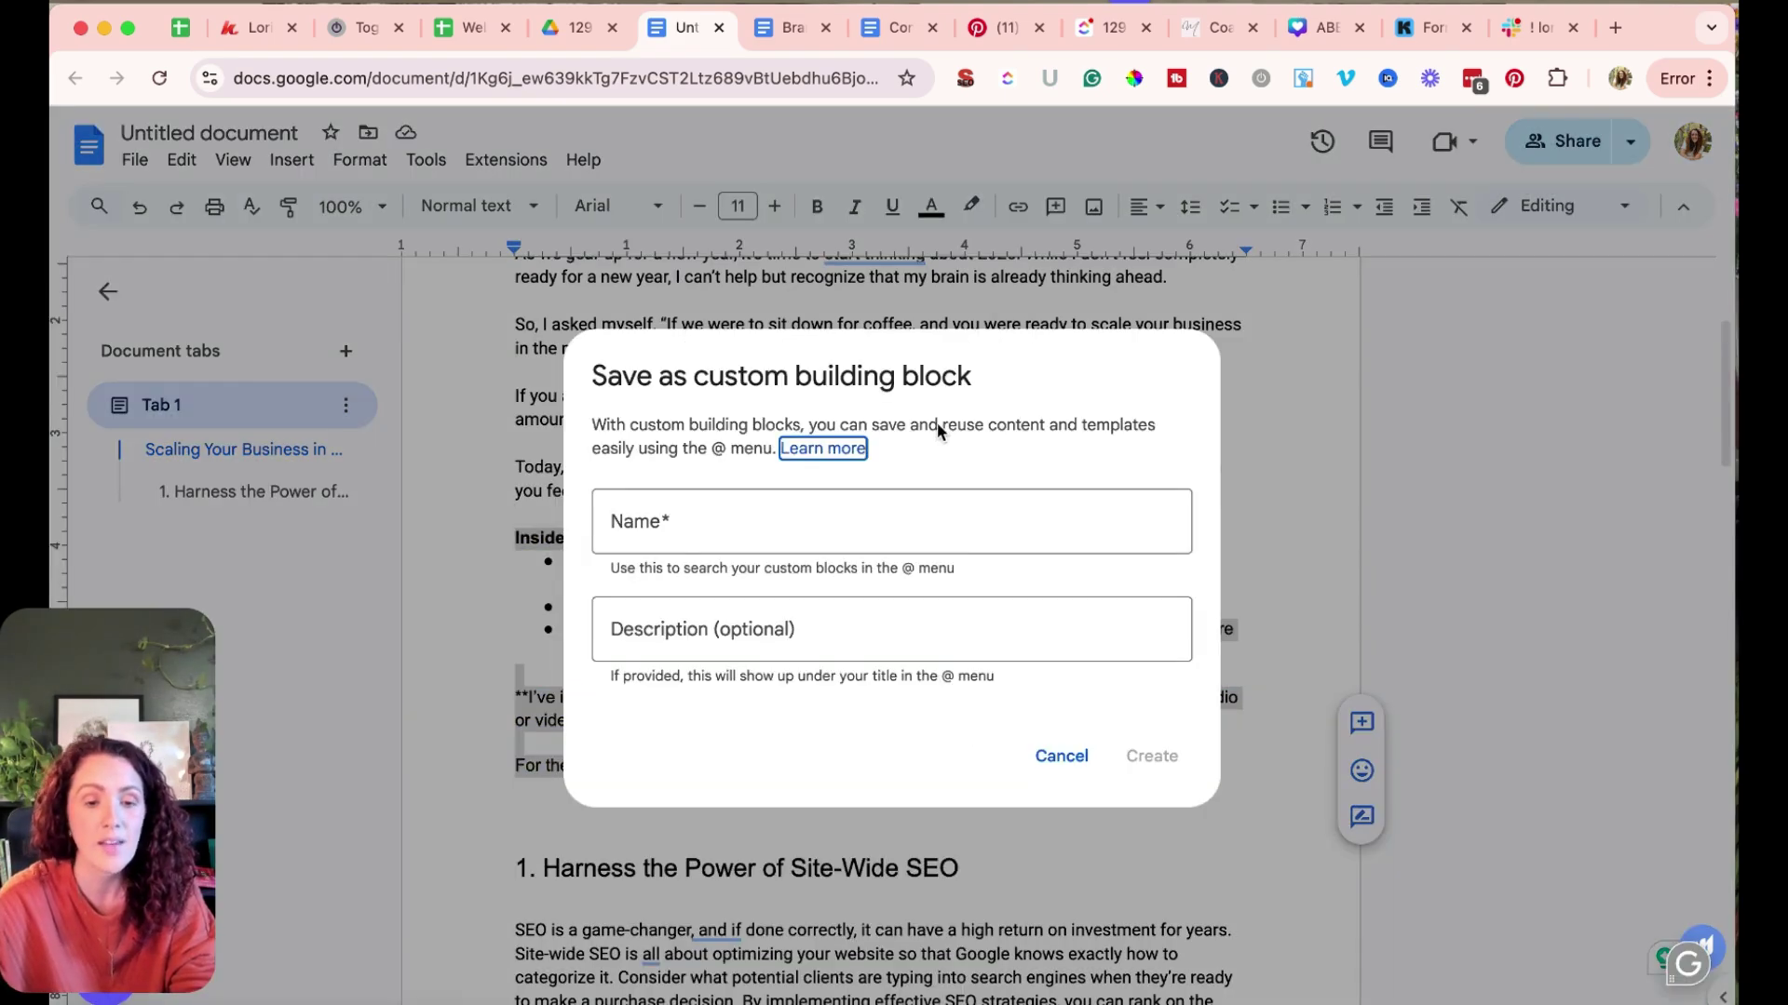
click(1061, 756)
click(958, 614)
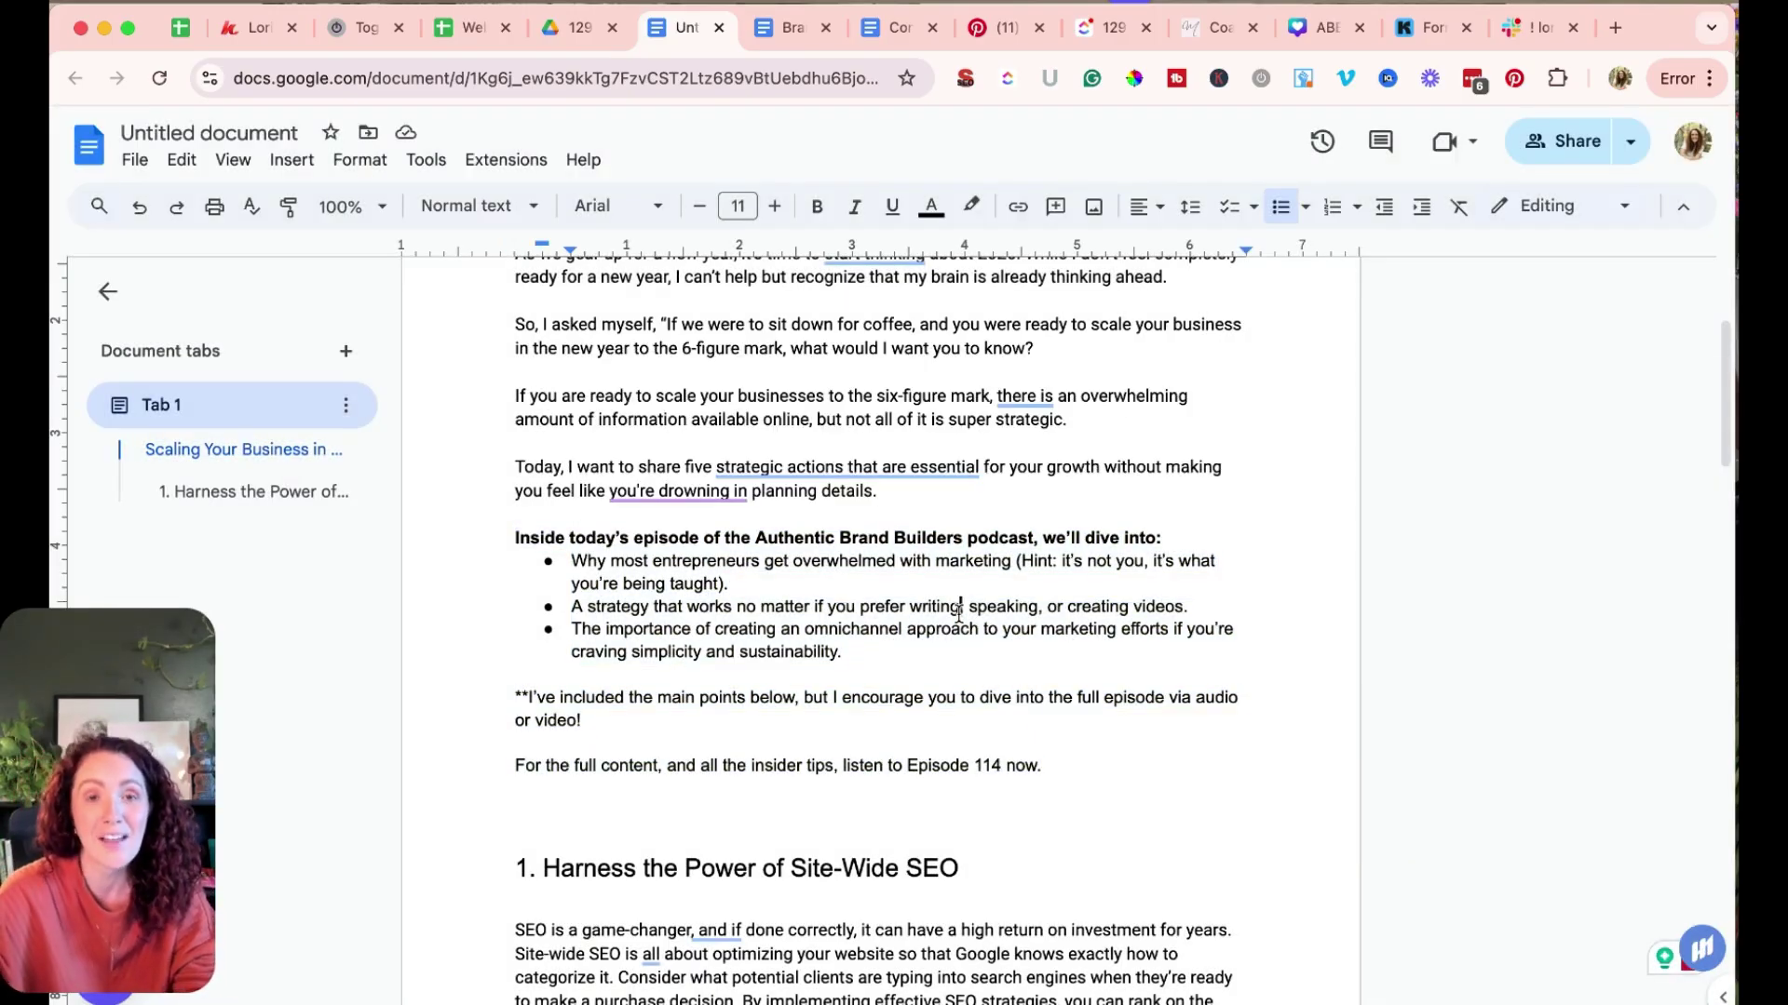
Highlight the three bullet points under "Inside today's episode" in yellow.
drag(571, 560, 841, 652)
click(971, 205)
click(1049, 313)
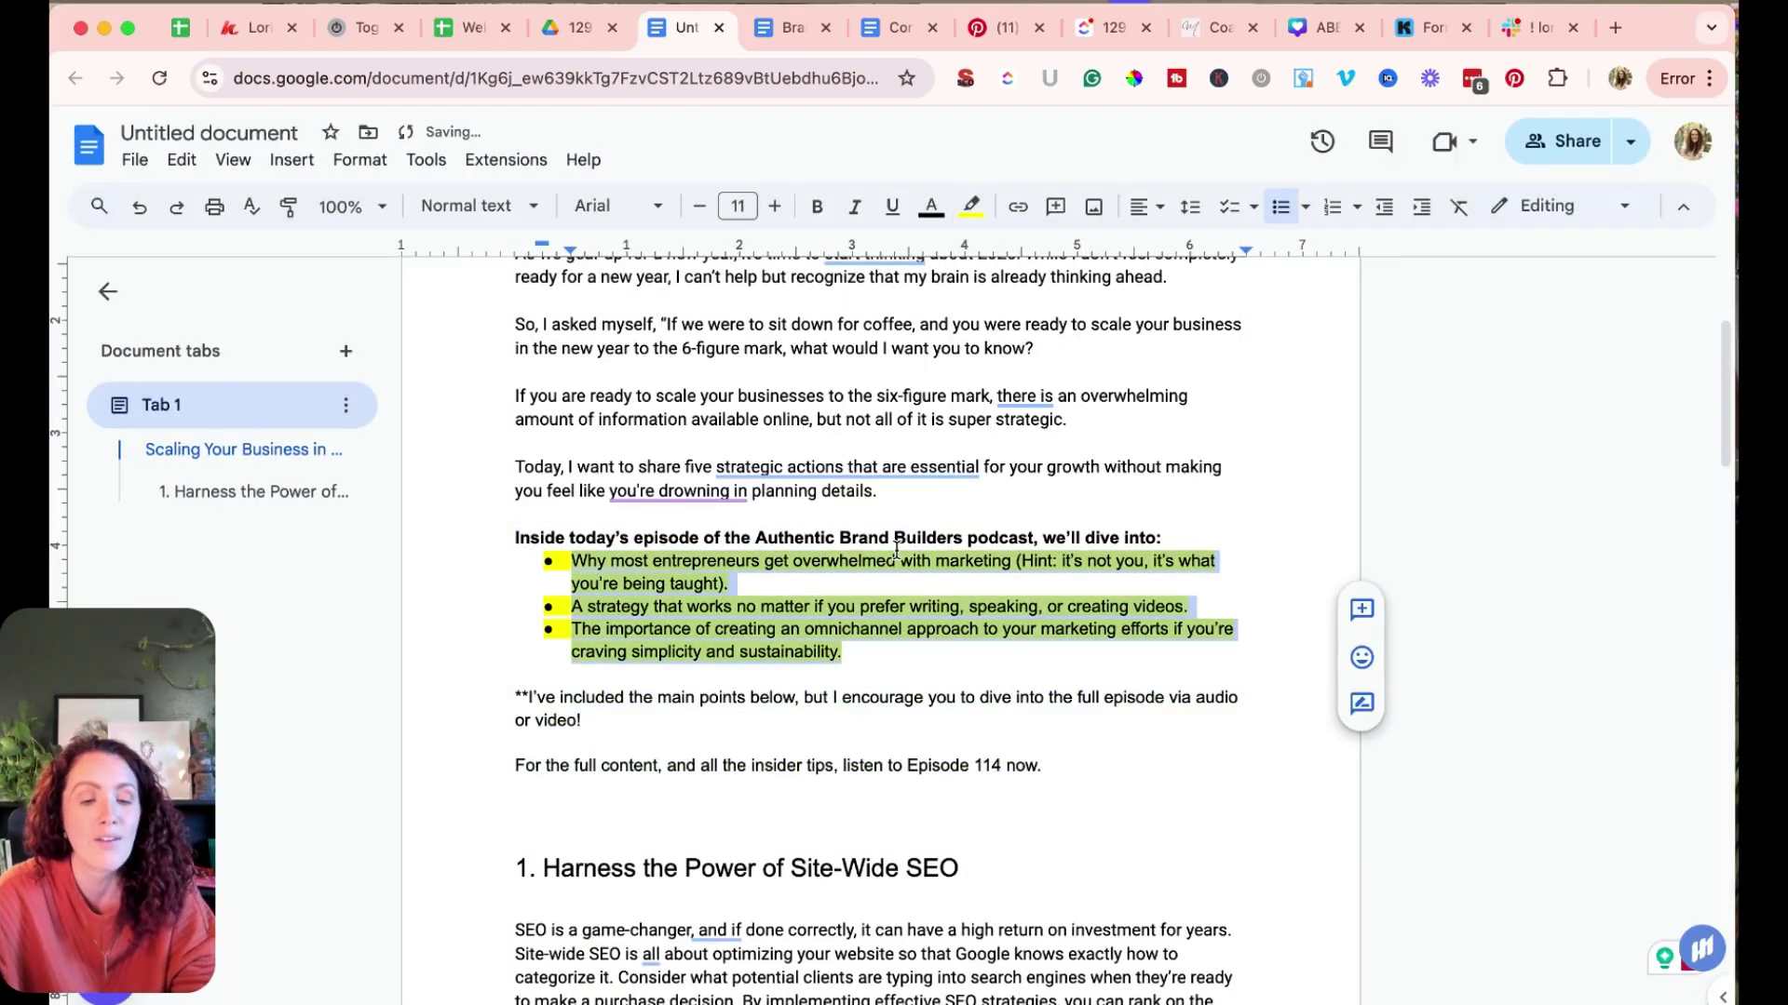
Change the episode number in the "For the full content" line to 129 and delete the extra blank line above the first section heading.
scroll(895, 554, down, 4)
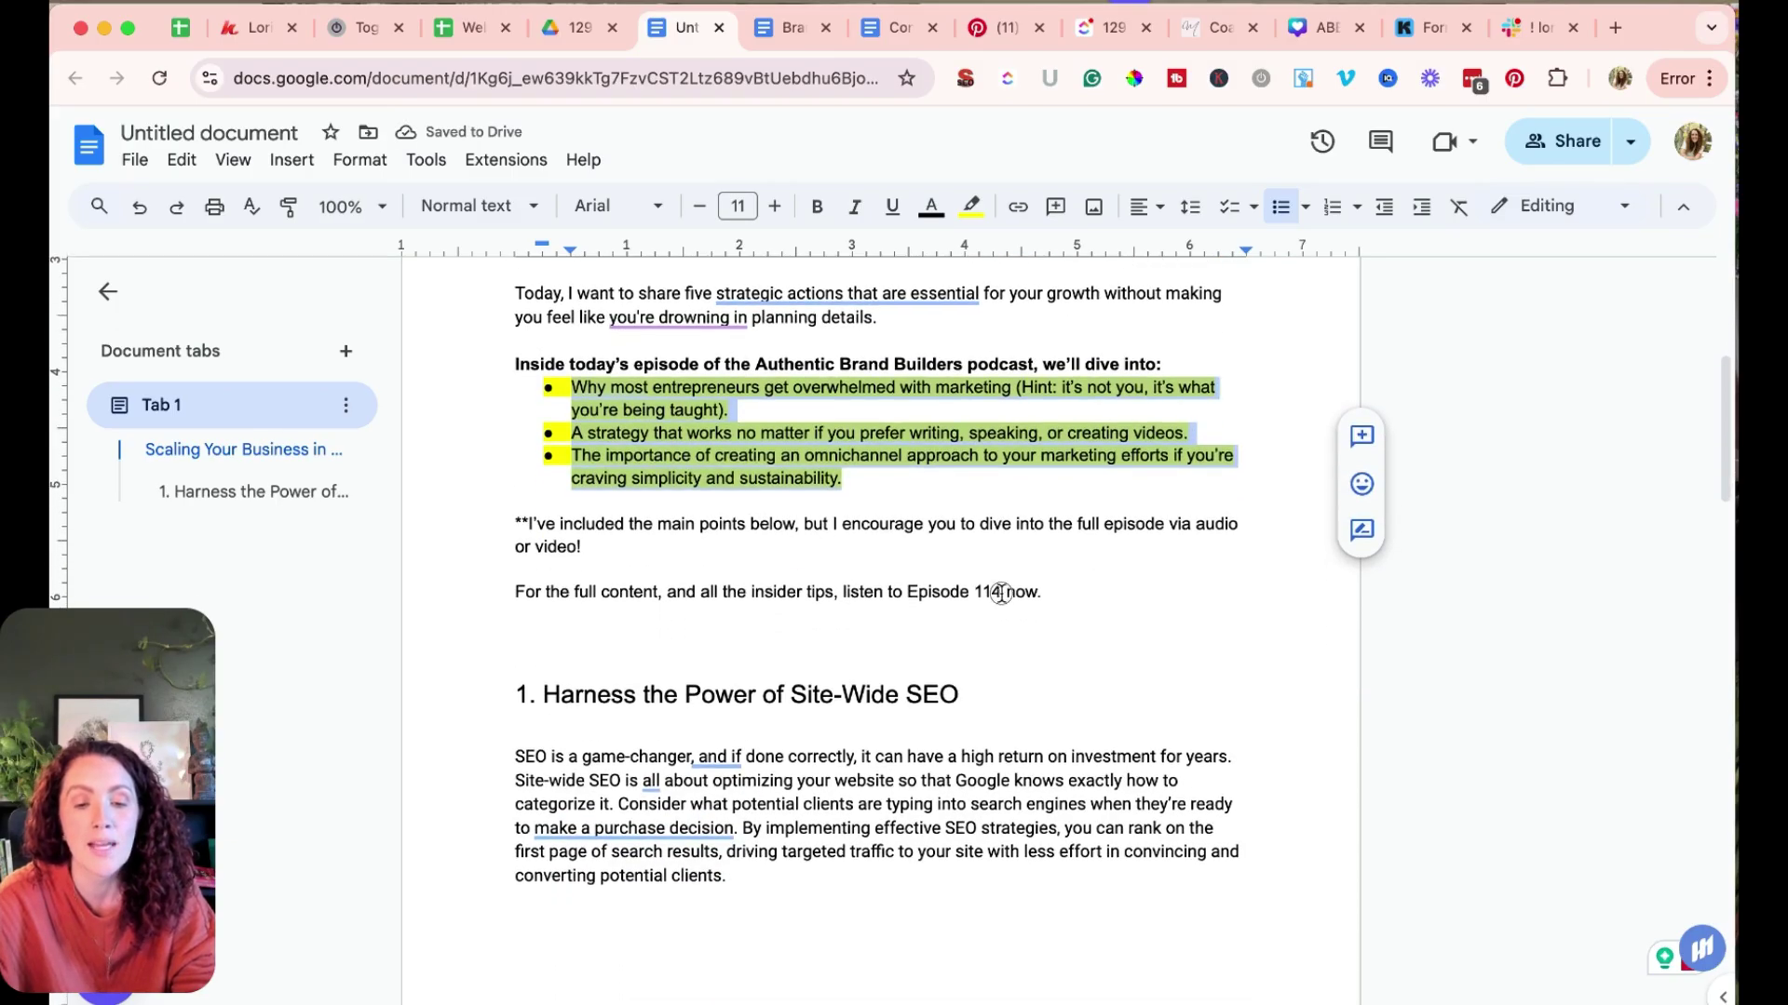
double_click(1001, 593)
text(129)
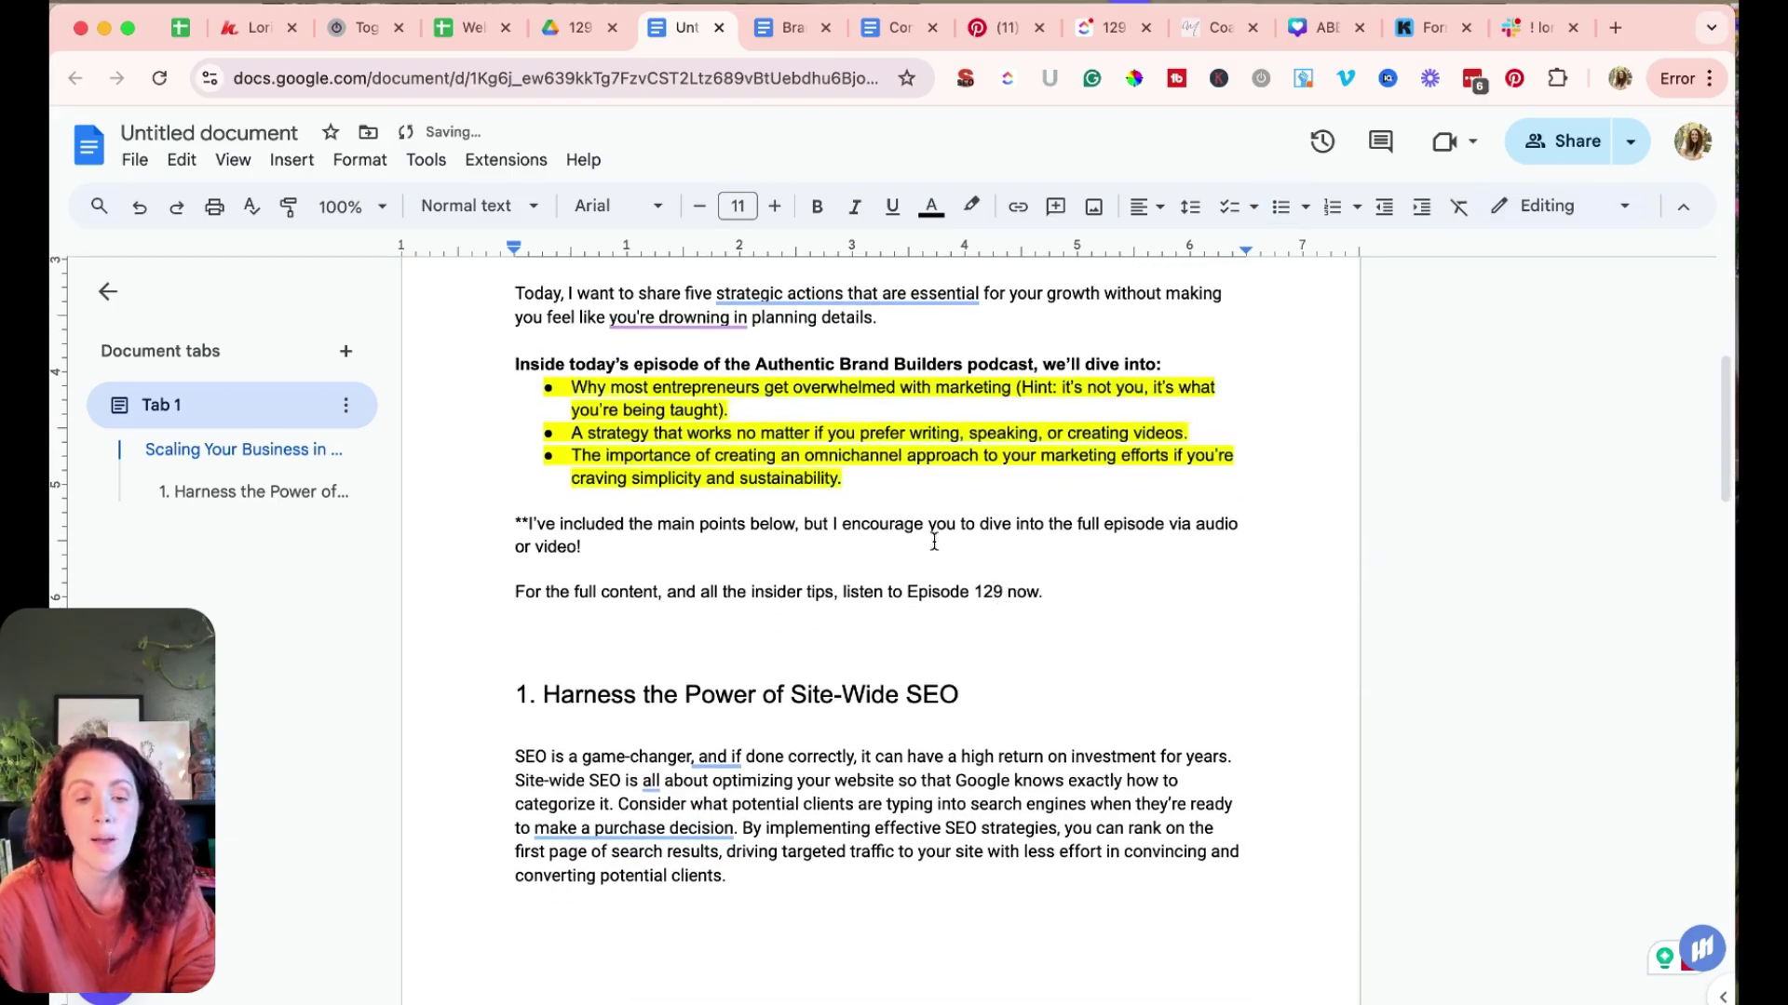
scroll(934, 542, down, 1)
click(824, 584)
key(BackSpace)
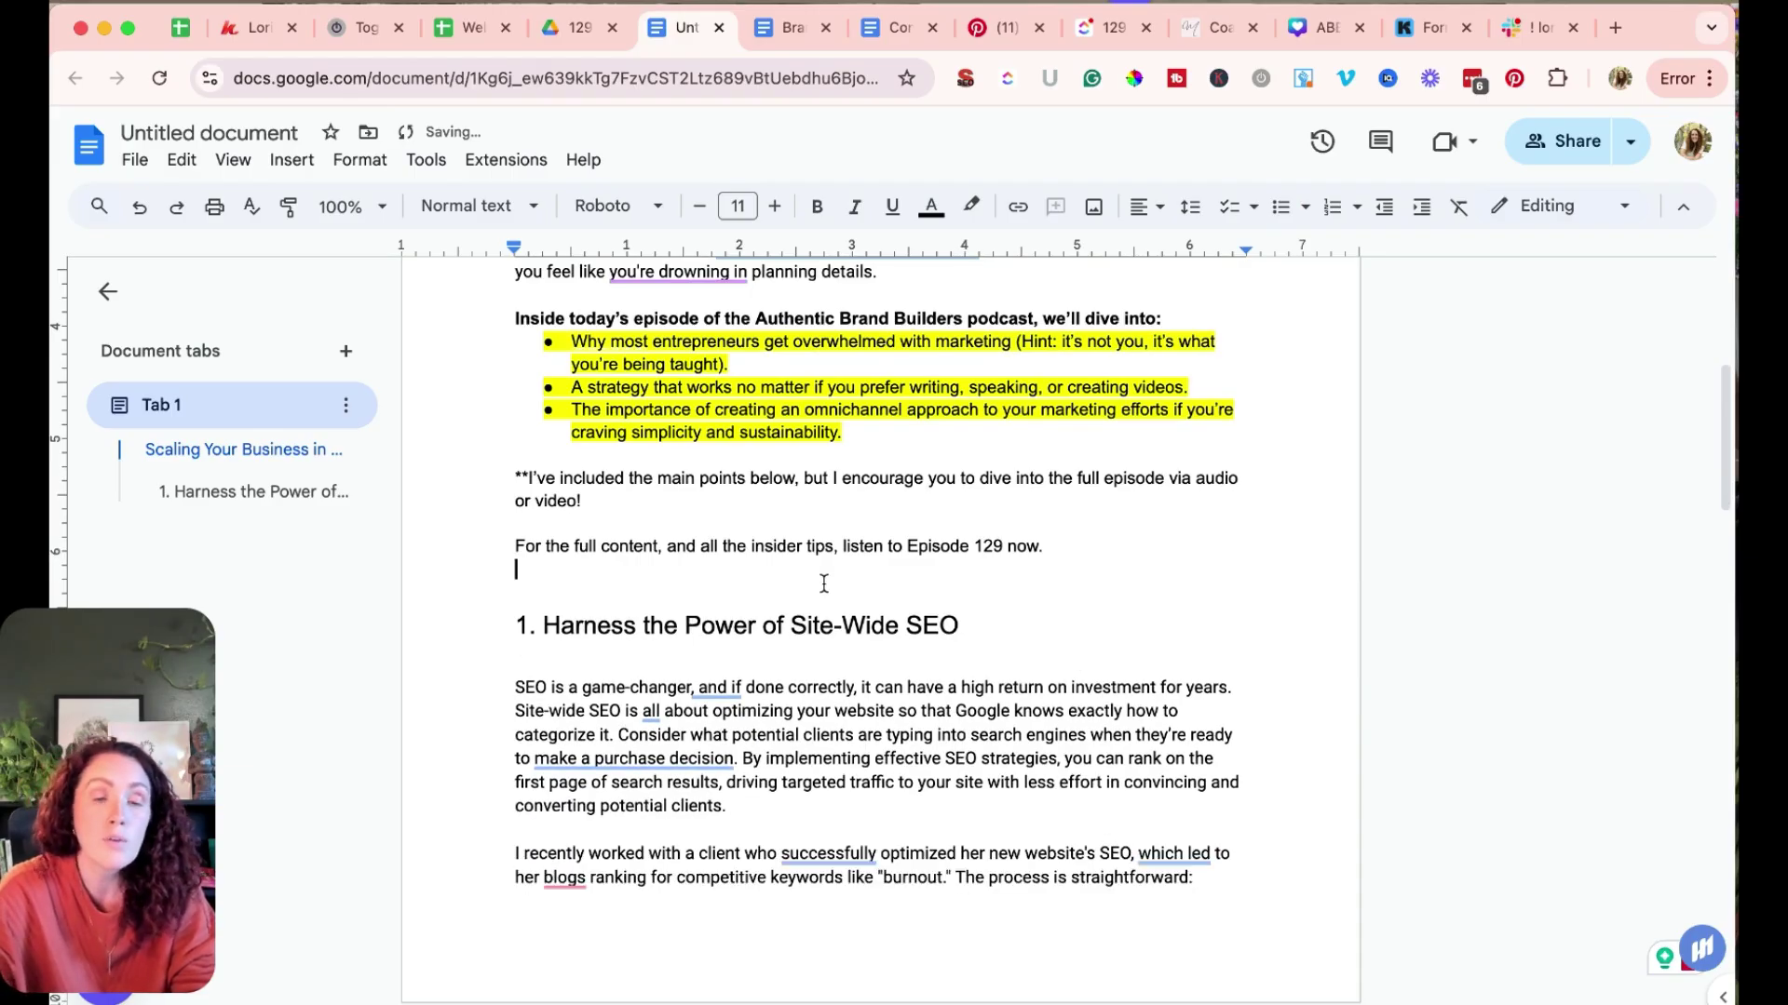
Review the remaining sections of the blog draft down to the closing summary.
scroll(824, 583, down, 6)
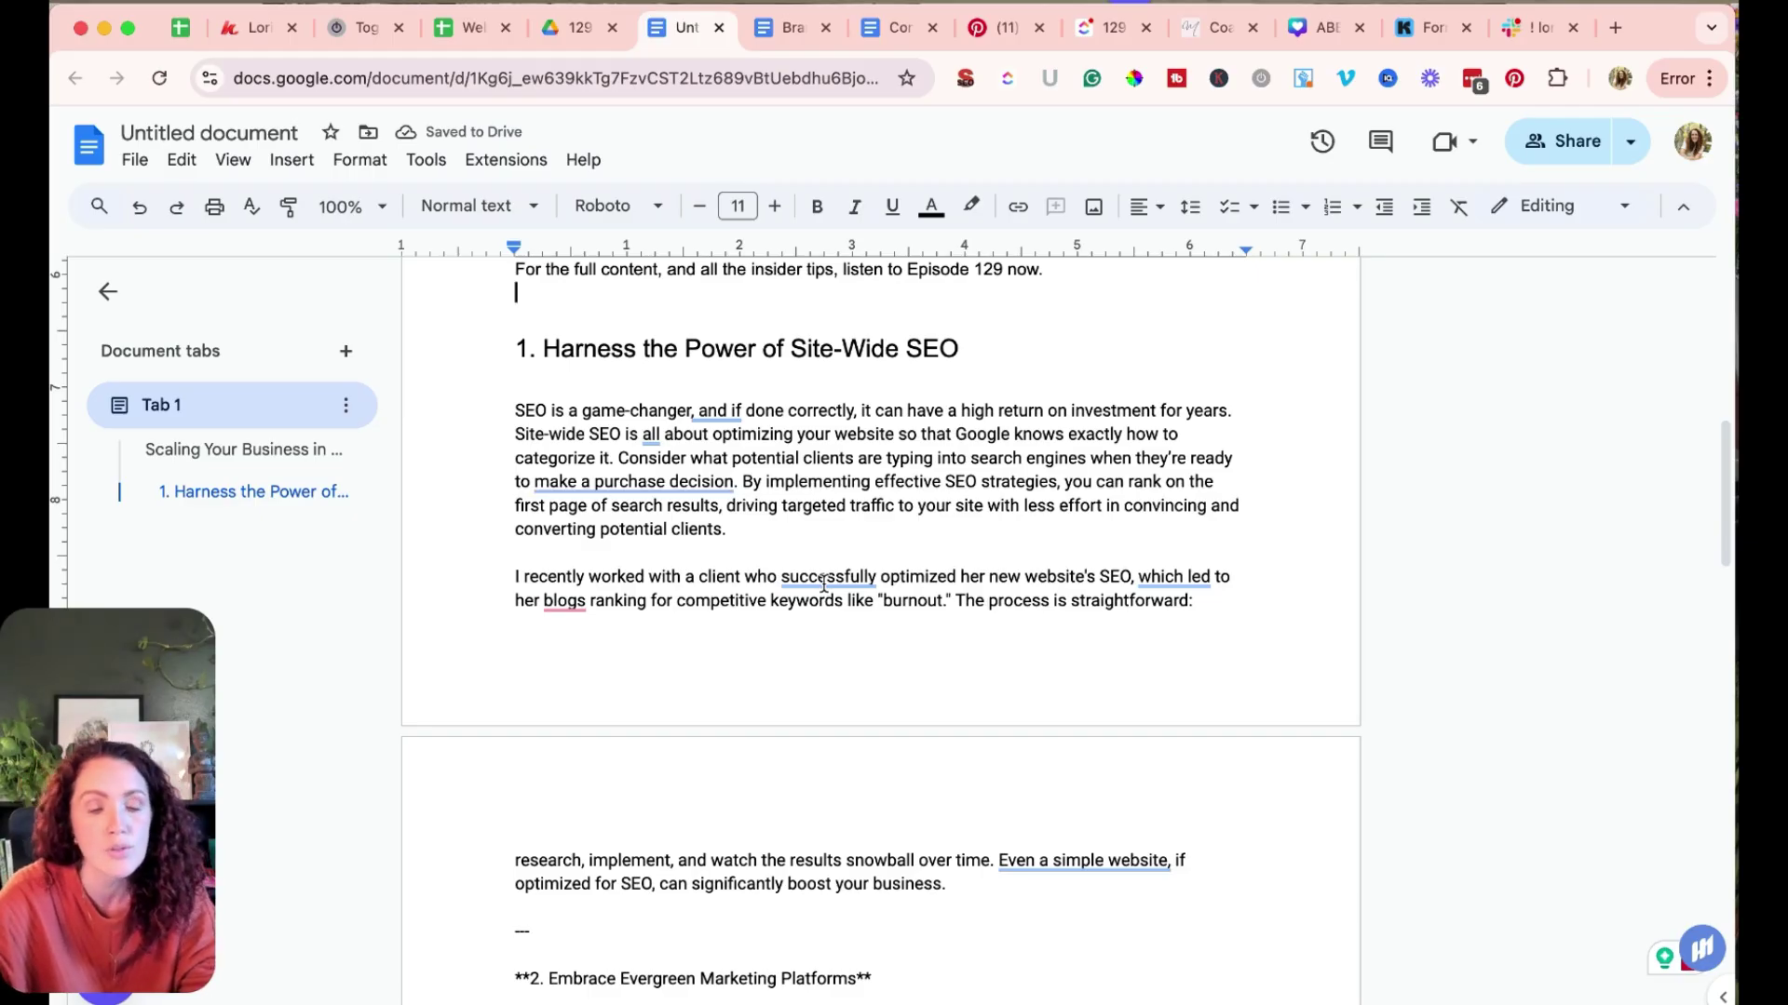
scroll(824, 584, down, 20)
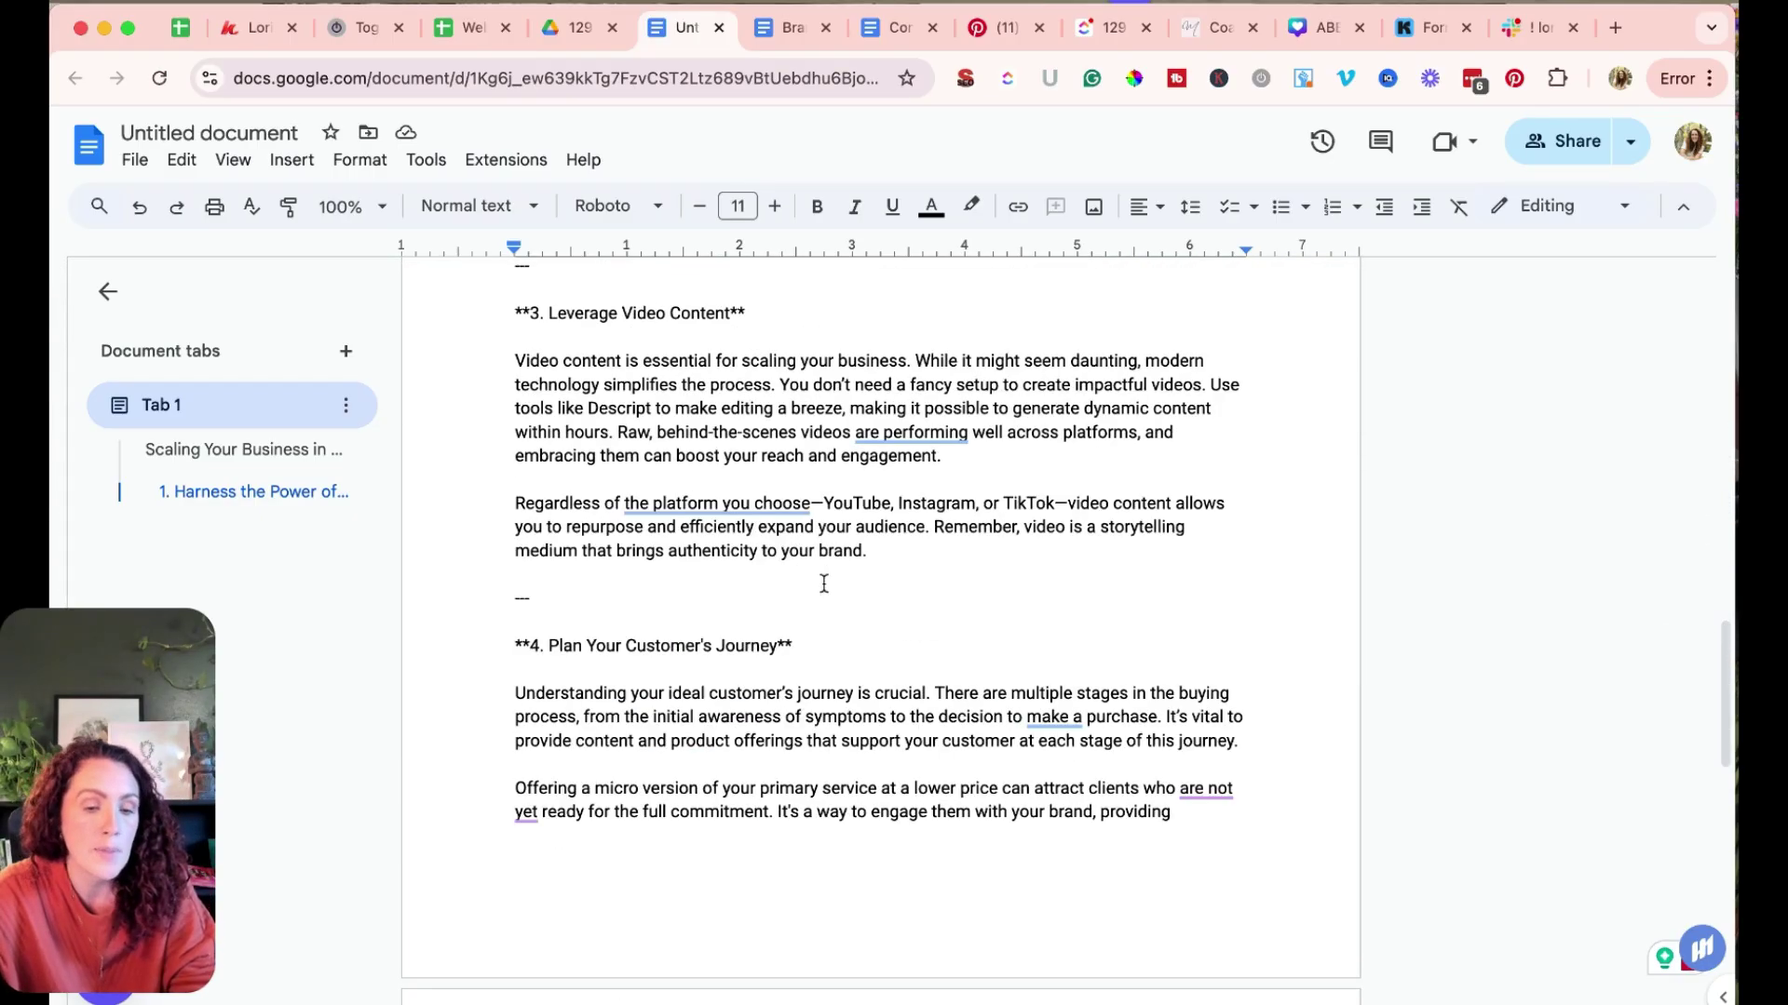
scroll(824, 584, down, 14)
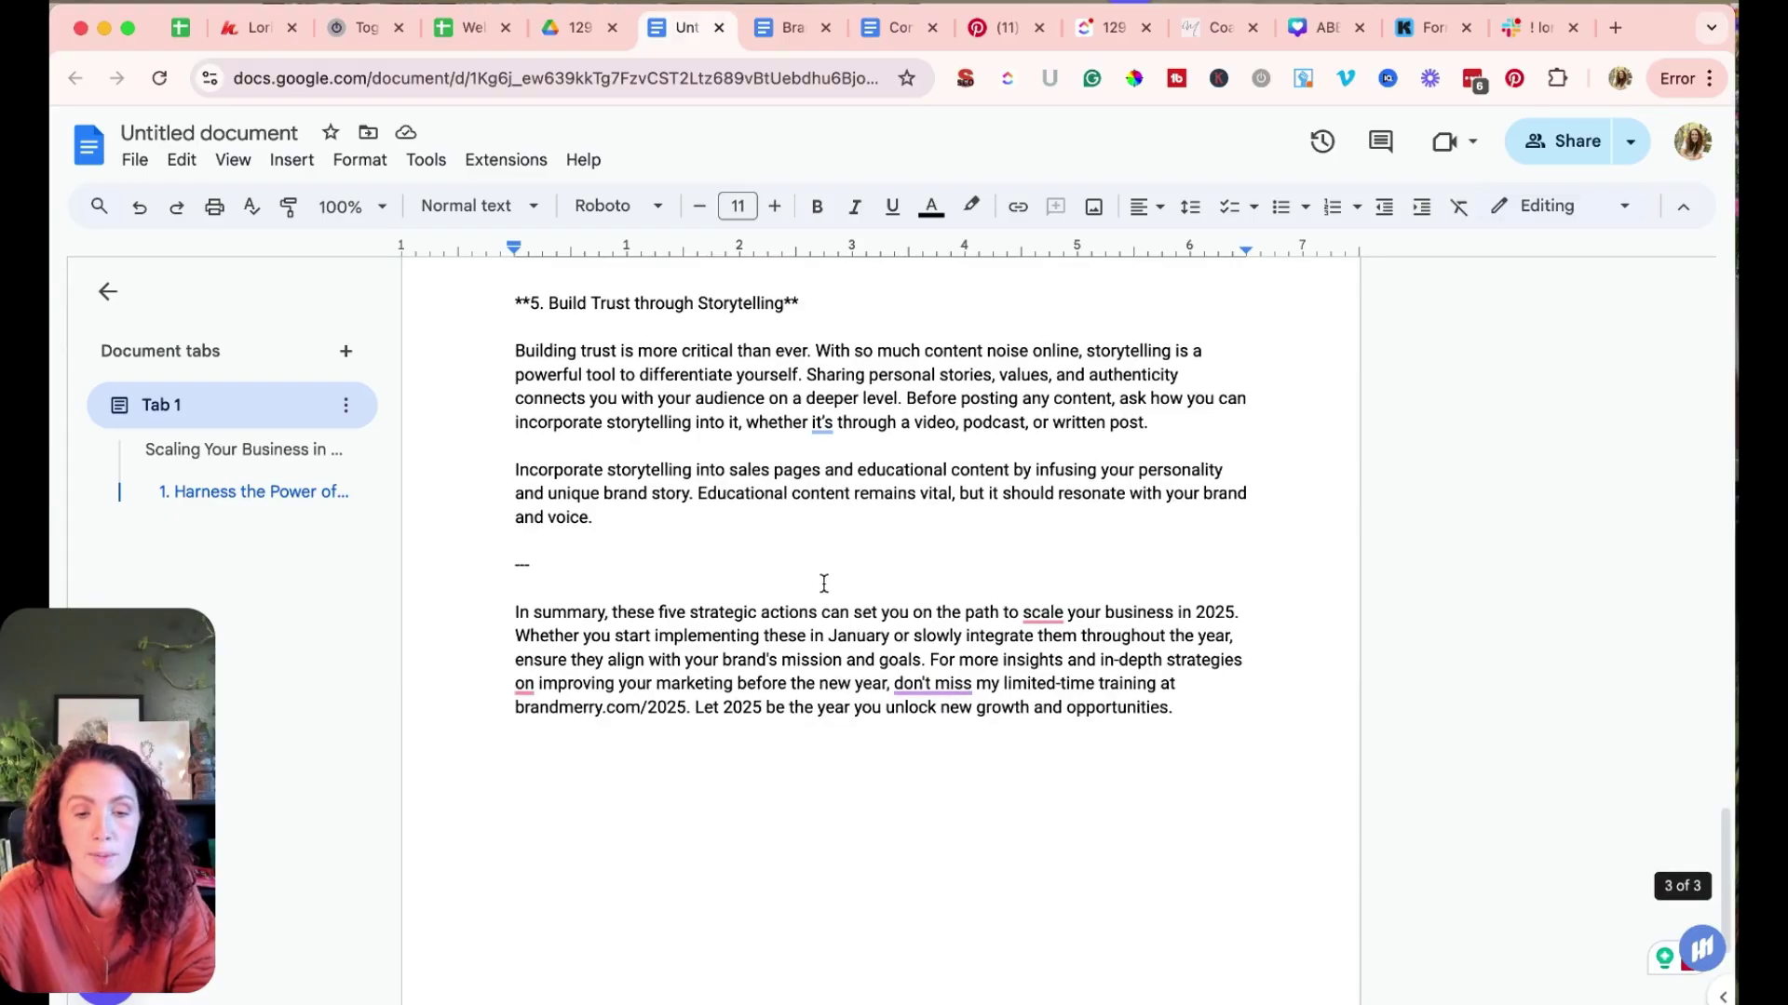